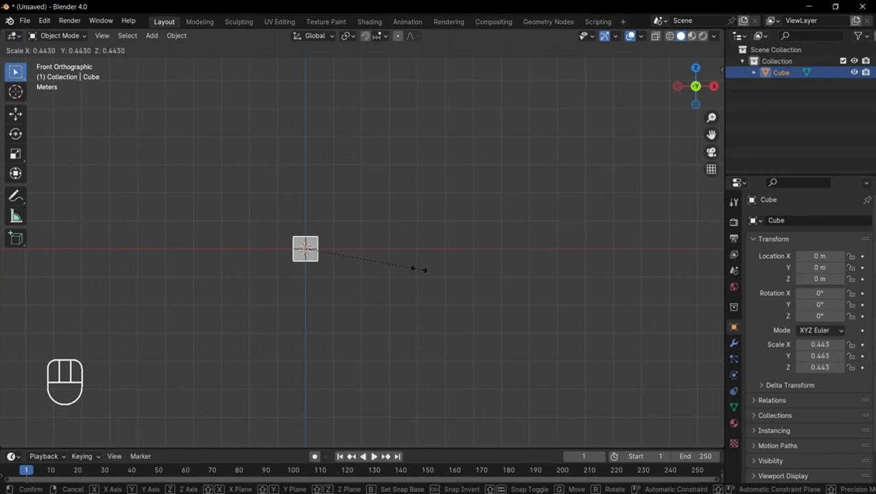
Scale the cube down to about 0.443 uniformly and flatten it along Z to a scale of about 0.092
{"action": "left_click", "coordinate": [420, 272]}
{"action": "key", "text": "s"}
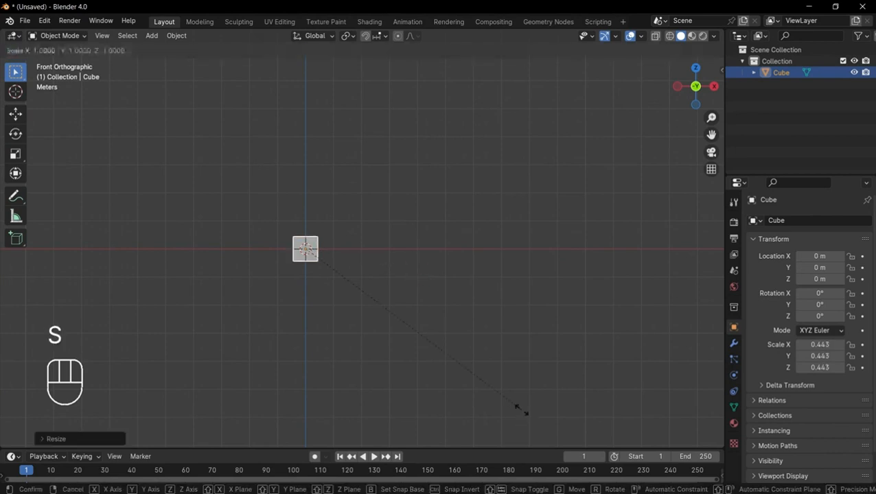
{"action": "key", "text": "z"}
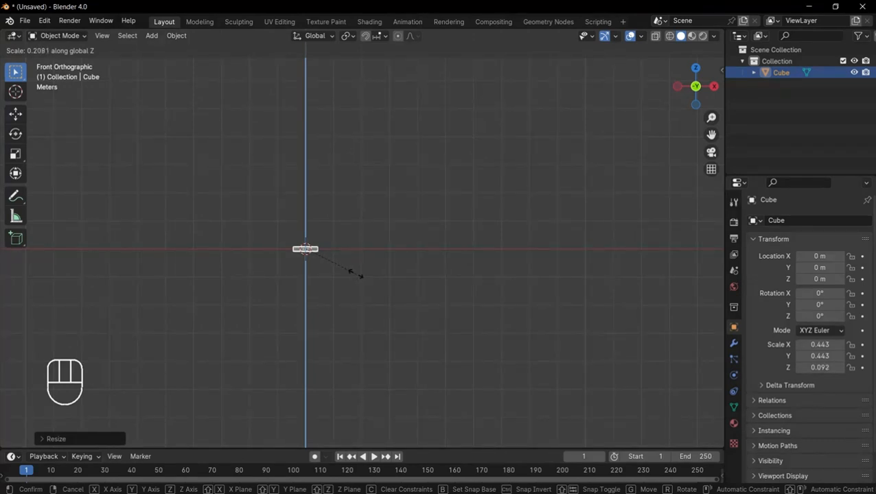
{"action": "left_click", "coordinate": [356, 275]}
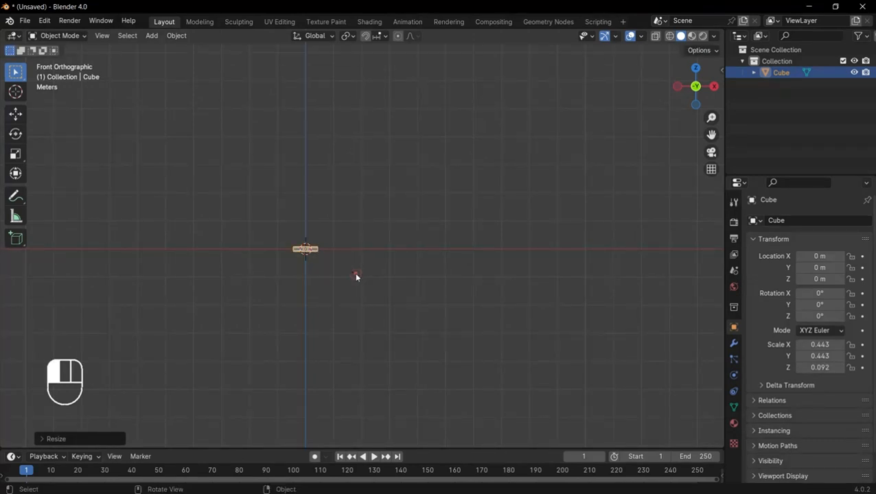
Stretch the flattened cube along the Y axis to a scale of about 2.994, forming a long plank
{"action": "key", "text": "KP_3"}
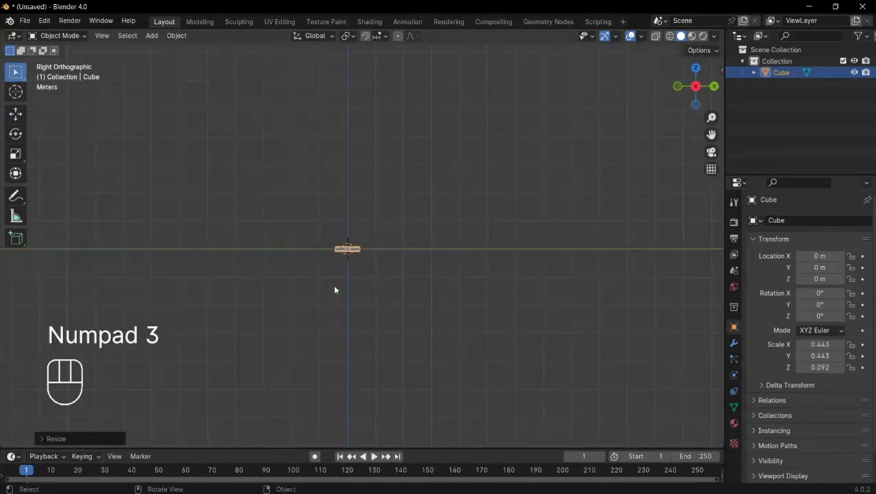
{"action": "middle_click_drag", "start_coordinate": [484, 295], "coordinate": [397, 284], "text": "shift"}
{"action": "key", "text": "s"}
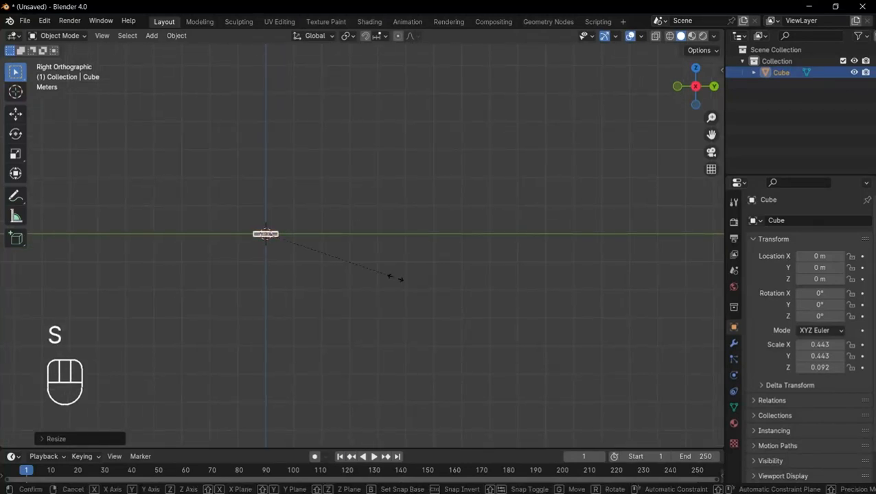
{"action": "key", "text": "y"}
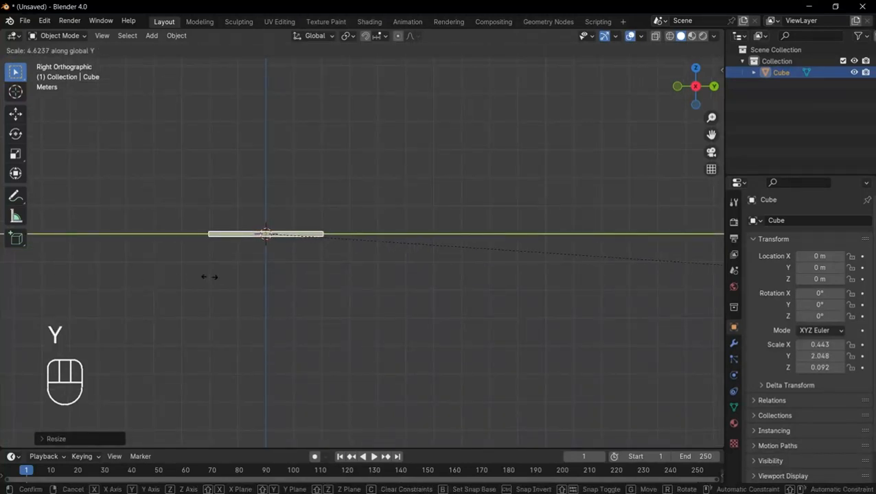
{"action": "left_click", "coordinate": [467, 267]}
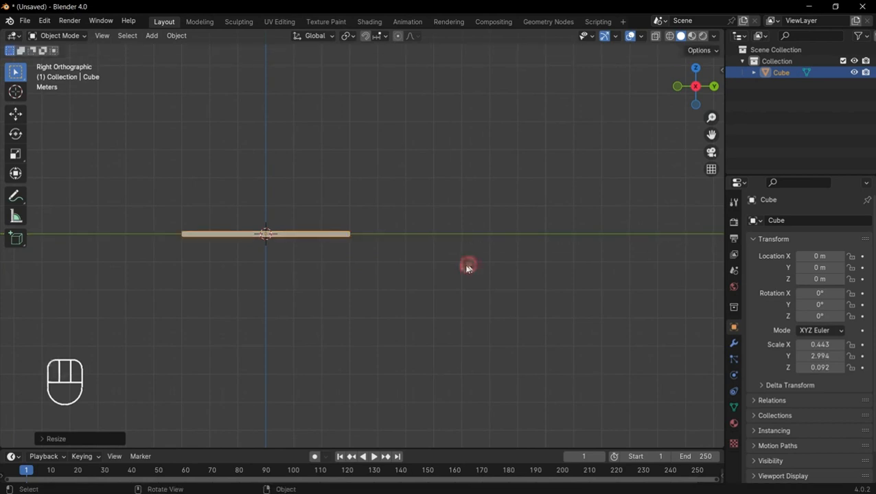
Add an Array modifier to the plank with a count of 10 and a relative X offset of 1.1
{"action": "key", "text": "KP_7"}
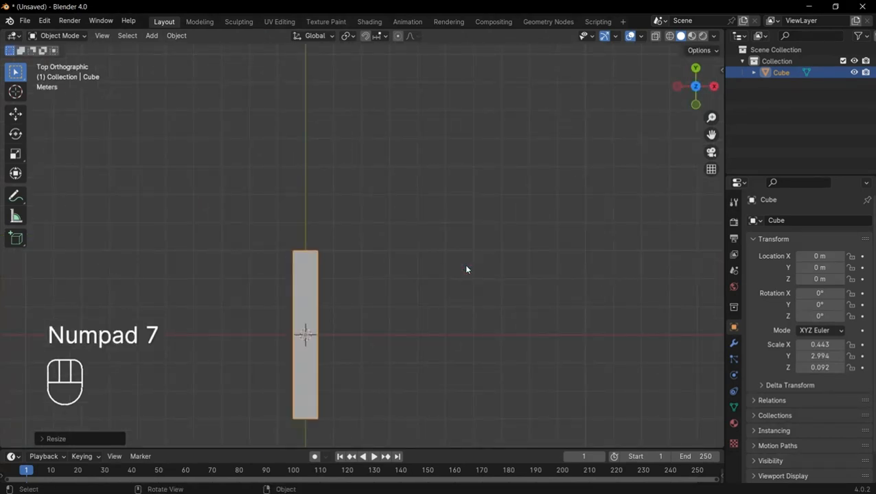
{"action": "middle_click_drag", "start_coordinate": [305, 324], "coordinate": [257, 239], "text": "shift"}
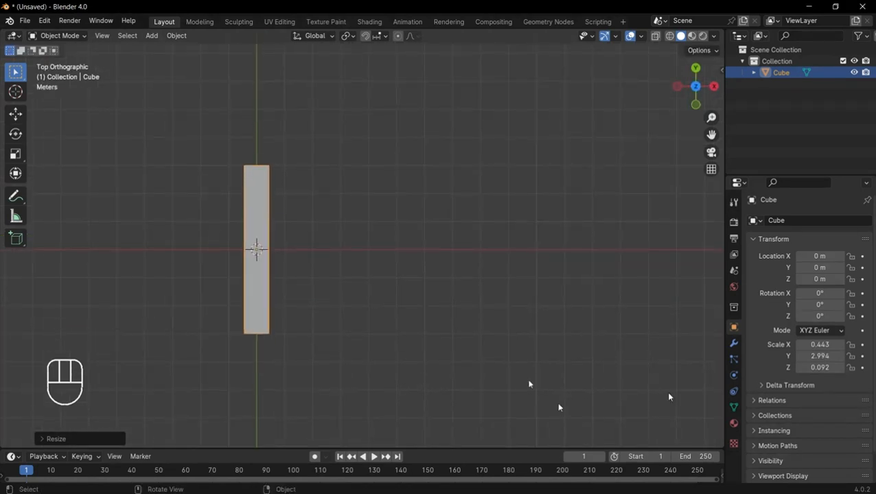
{"action": "left_click", "coordinate": [733, 343]}
{"action": "left_click", "coordinate": [787, 219]}
{"action": "mouse_move", "coordinate": [790, 223]}
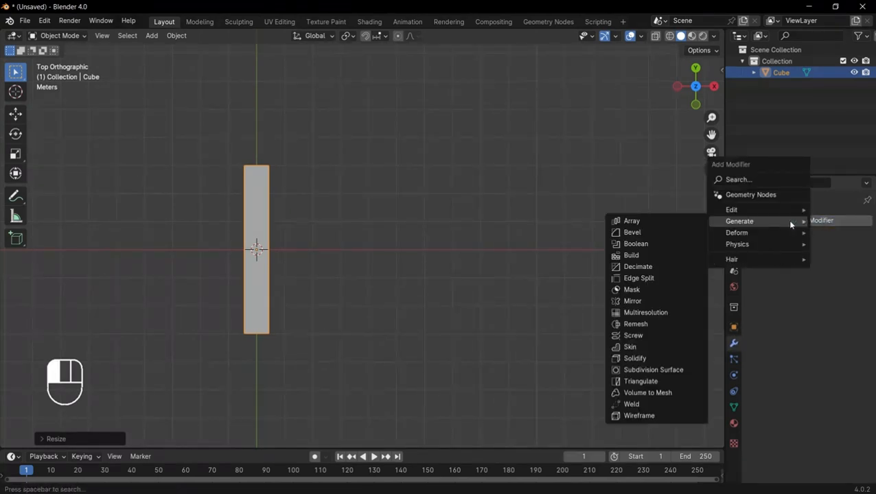
{"action": "left_click", "coordinate": [651, 220]}
{"action": "double_click", "coordinate": [837, 273]}
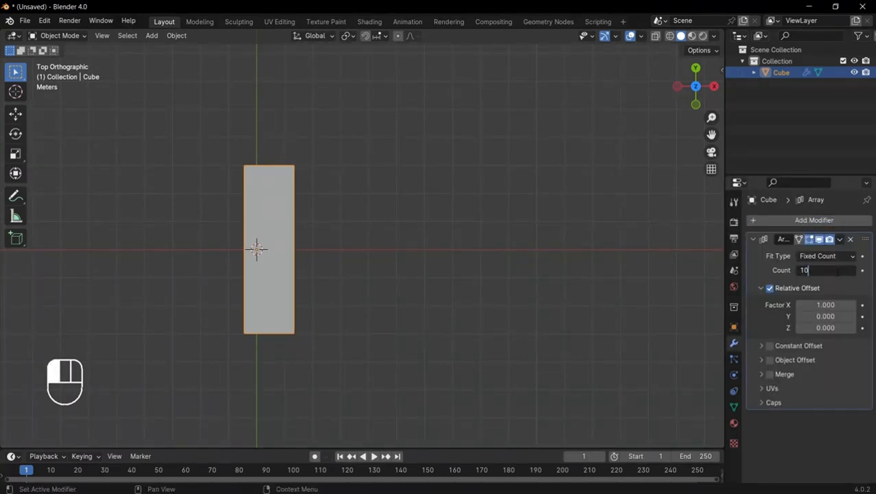
{"action": "type", "text": "10"}
{"action": "key", "text": "Return"}
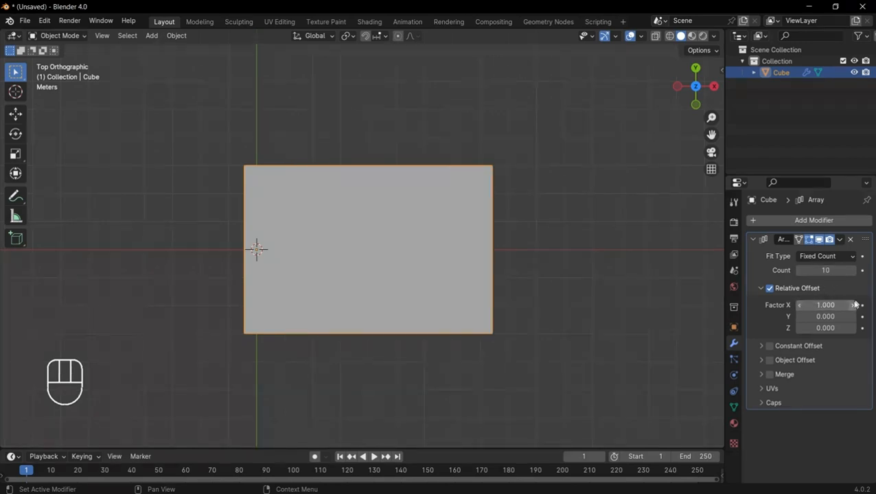
{"action": "left_click", "coordinate": [853, 306]}
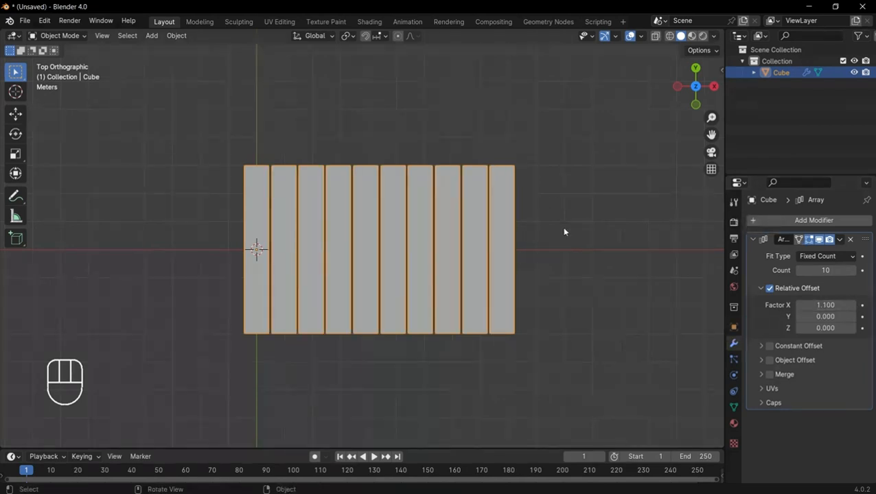
Add a second Array modifier to the plank row and set its count to 4
{"action": "left_click", "coordinate": [753, 239]}
{"action": "left_click", "coordinate": [762, 220]}
{"action": "mouse_move", "coordinate": [726, 225]}
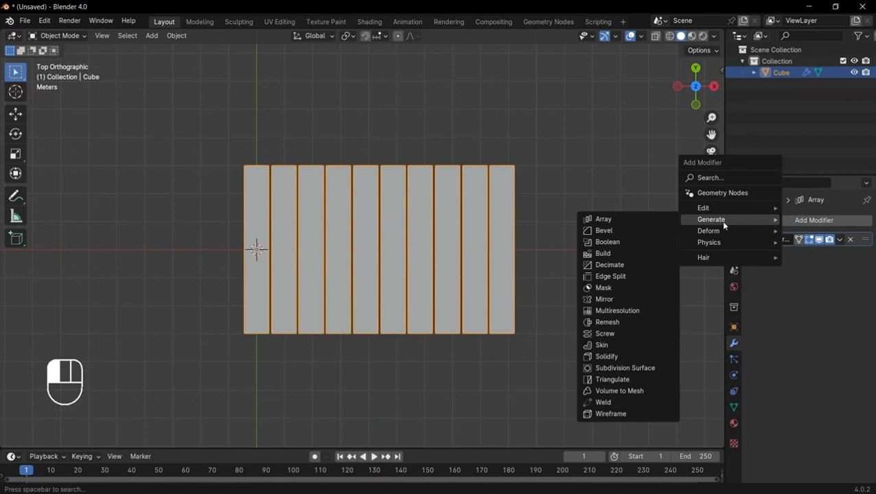
{"action": "left_click", "coordinate": [640, 223]}
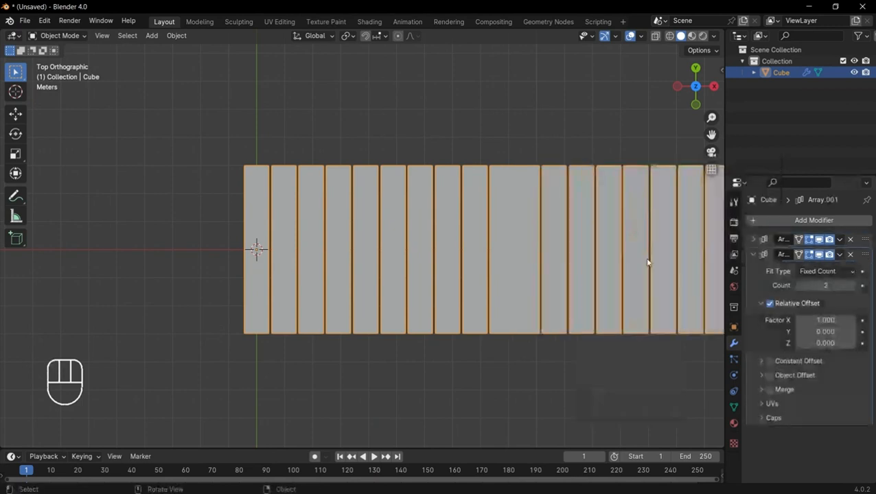
{"action": "left_click", "coordinate": [817, 285]}
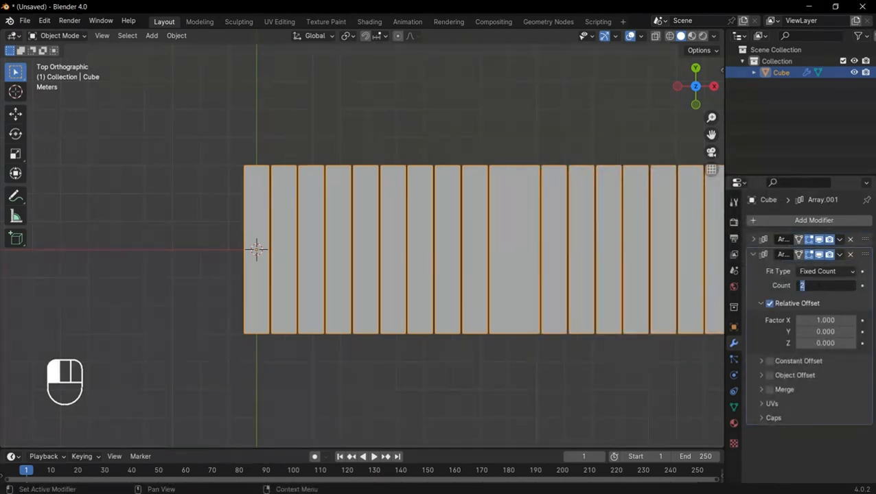
{"action": "type", "text": "4"}
{"action": "key", "text": "Return"}
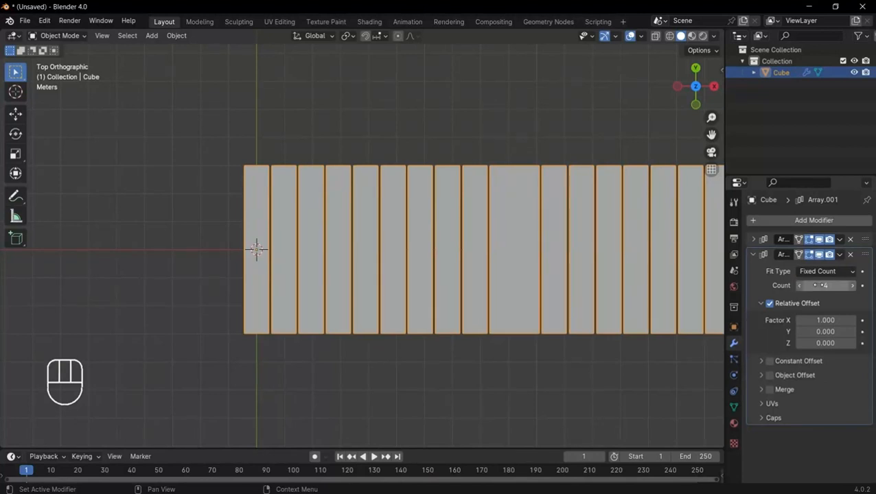
Set the second array's relative offset factors to 0 in X and 1.1 in Y
{"action": "left_click", "coordinate": [827, 320]}
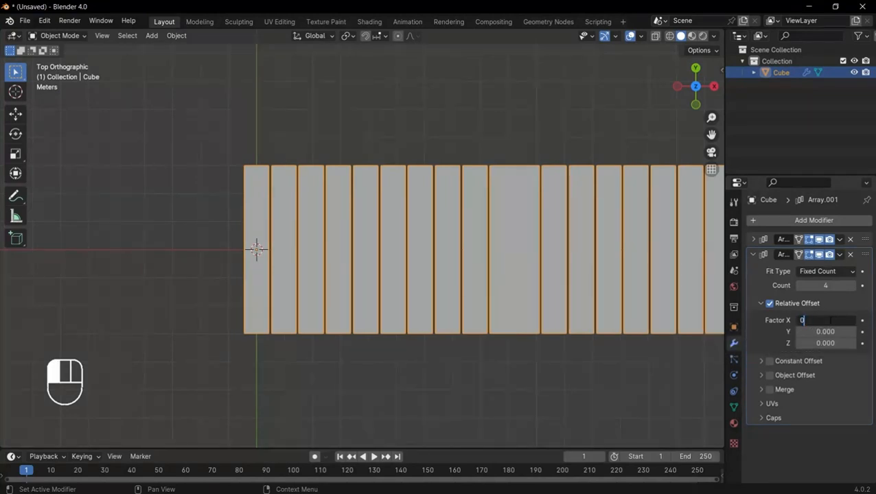
{"action": "key", "text": "Return"}
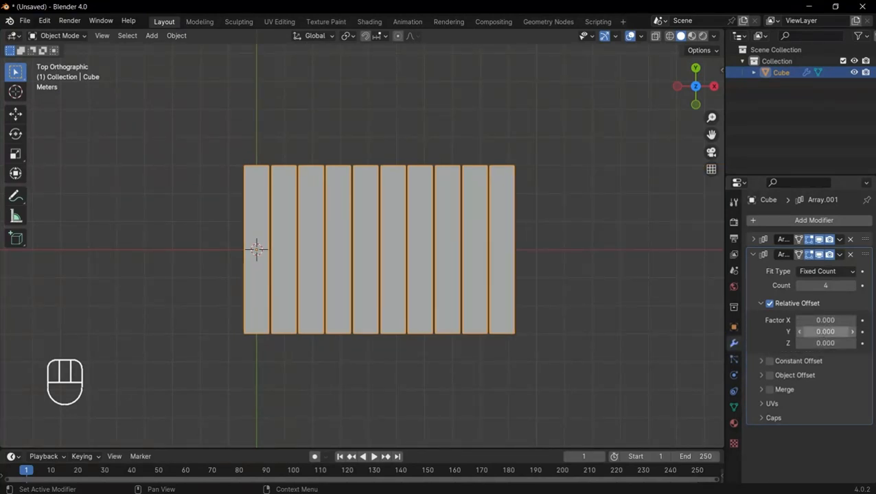
{"action": "left_click", "coordinate": [821, 332]}
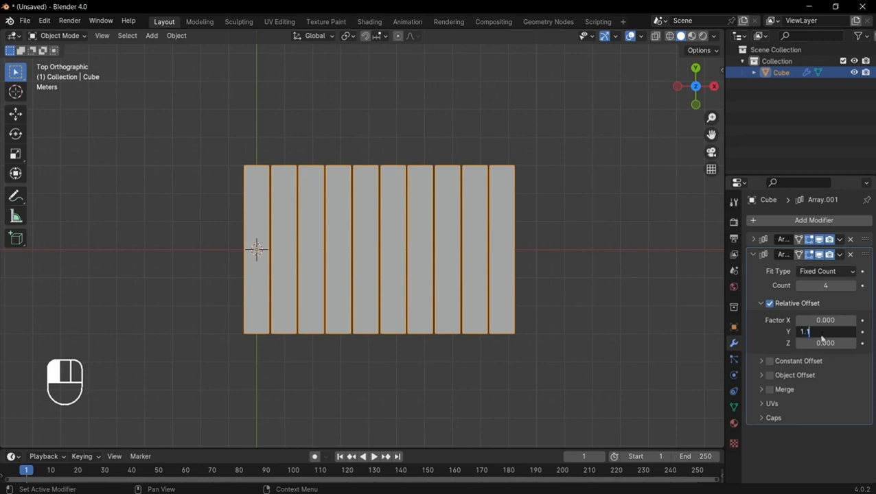
{"action": "type", "text": "1.1"}
{"action": "key", "text": "Return"}
{"action": "scroll", "coordinate": [537, 252], "scroll_direction": "down", "scroll_amount": 5}
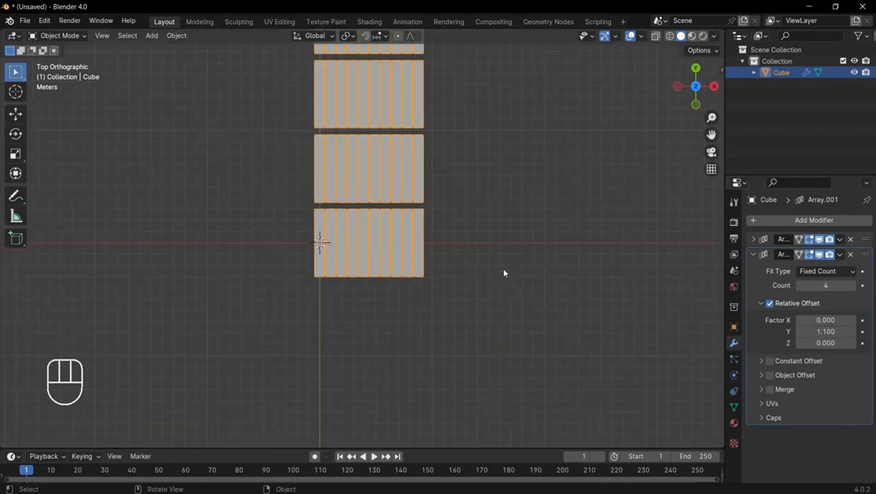
Scale the plank array along the Y axis to a little under half its length and deselect it
{"action": "middle_click_drag", "start_coordinate": [503, 273], "coordinate": [608, 308]}
{"action": "key", "text": "s"}
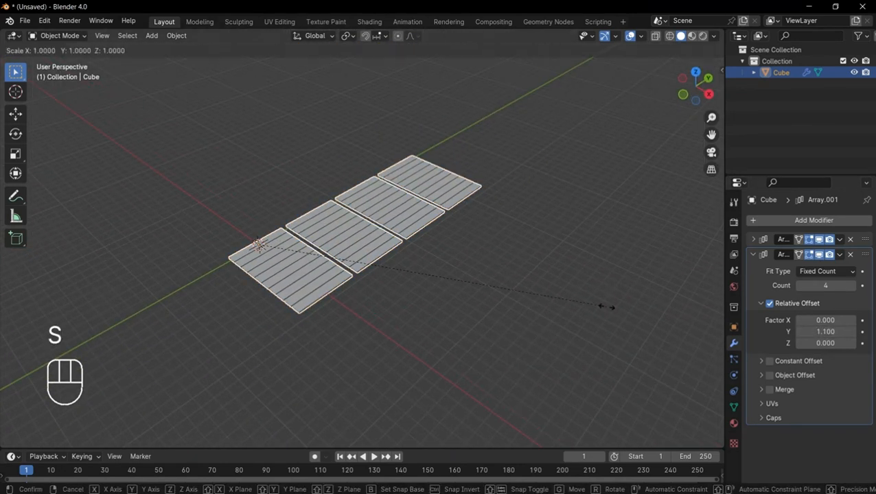
{"action": "key", "text": "y"}
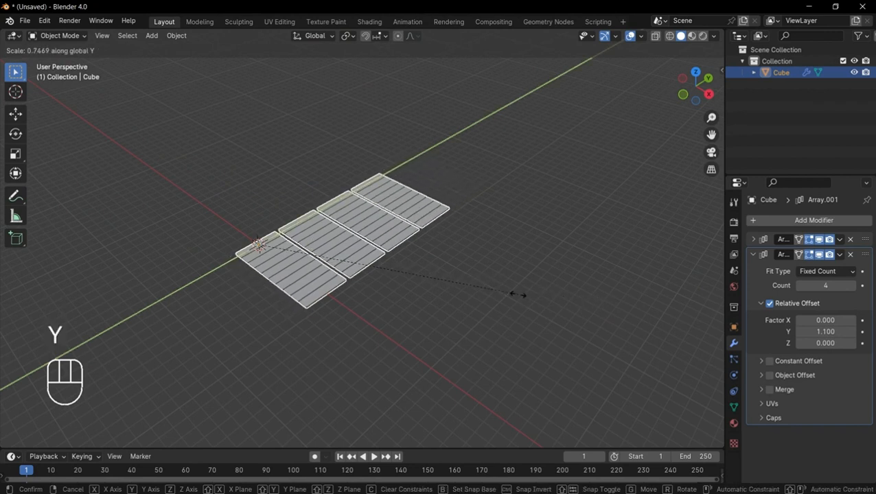
{"action": "left_click", "coordinate": [407, 276]}
{"action": "scroll", "coordinate": [408, 295], "scroll_direction": "down", "scroll_amount": 3}
{"action": "middle_click_drag", "start_coordinate": [408, 296], "coordinate": [431, 331]}
{"action": "scroll", "coordinate": [433, 322], "scroll_direction": "up", "scroll_amount": 6}
{"action": "left_click", "coordinate": [438, 309]}
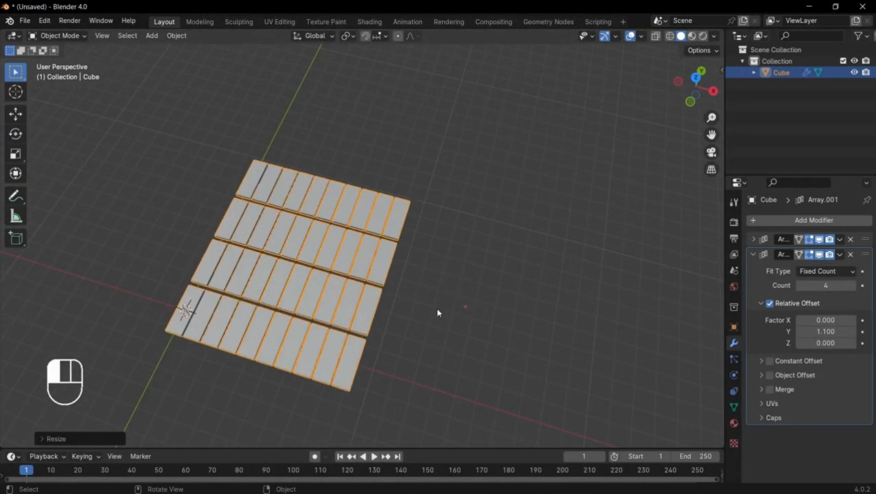
{"action": "scroll", "coordinate": [411, 344], "scroll_direction": "down", "scroll_amount": 2}
{"action": "middle_click_drag", "start_coordinate": [376, 375], "coordinate": [406, 346]}
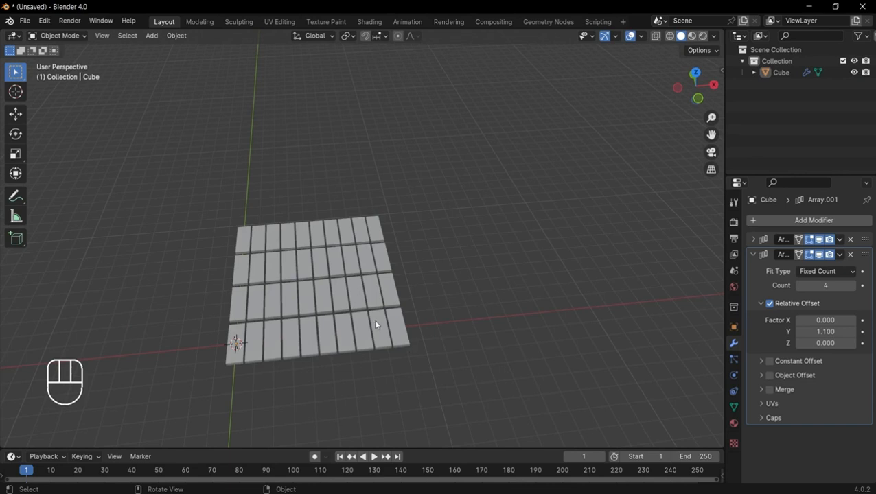
Duplicate the plank array in place and remove both Array modifiers from the copy
{"action": "left_click", "coordinate": [352, 310]}
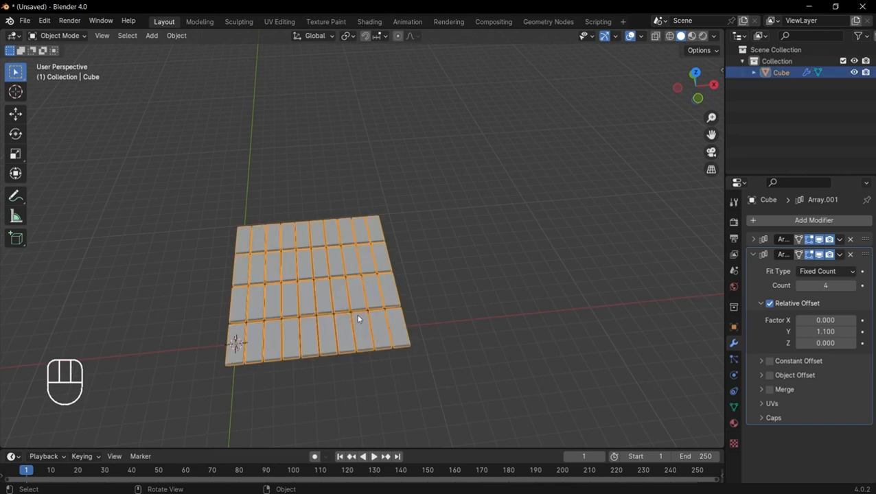
{"action": "key", "text": "shift"}
{"action": "key", "text": "shift+d"}
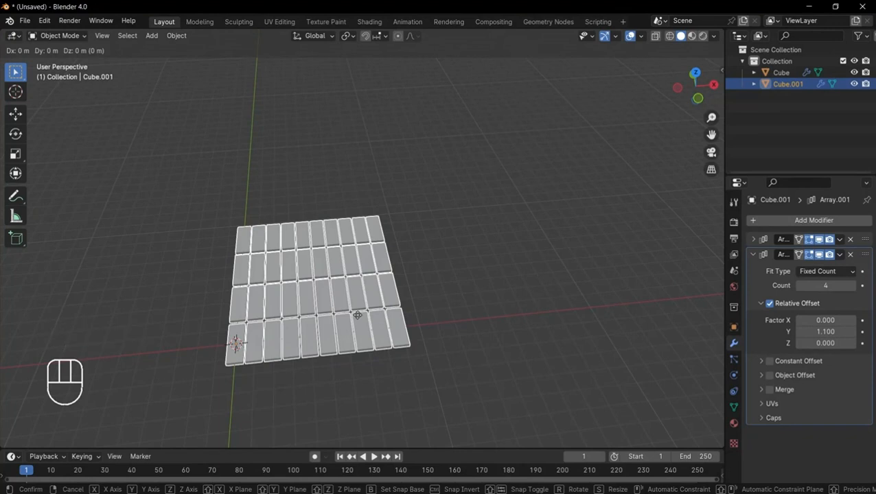
{"action": "key", "text": "Return"}
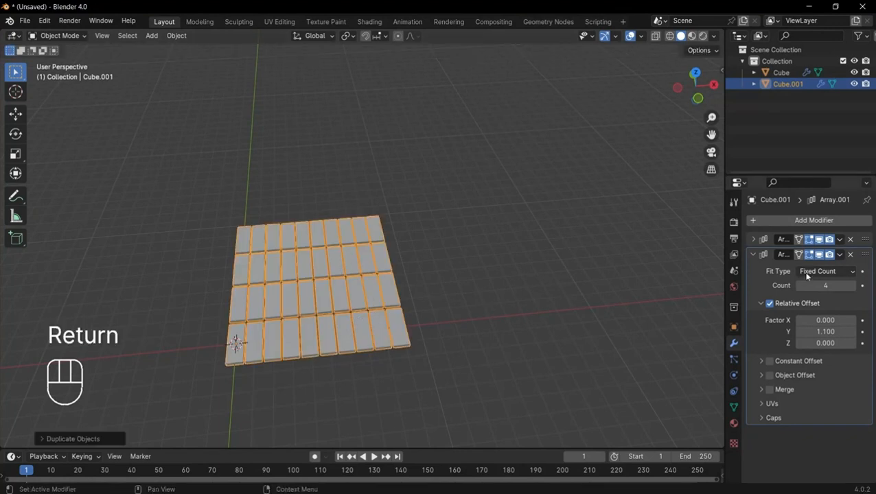
{"action": "left_click", "coordinate": [753, 255]}
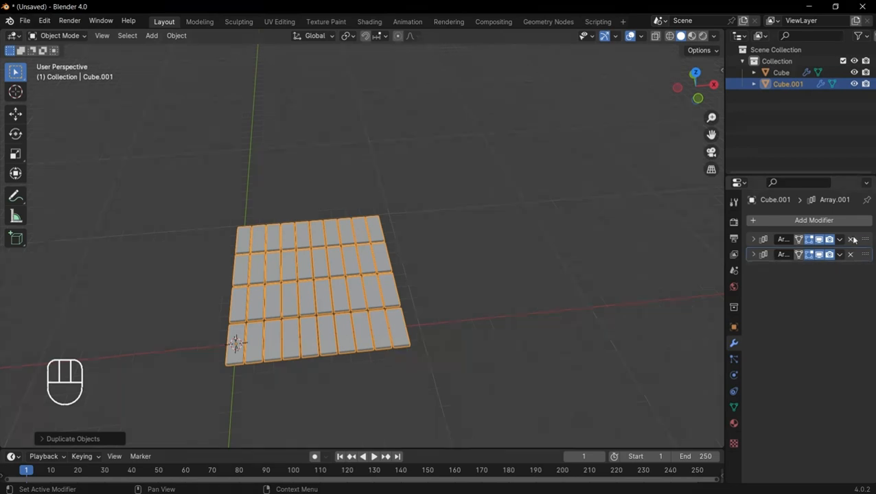
{"action": "left_click", "coordinate": [851, 241]}
{"action": "left_click", "coordinate": [849, 240]}
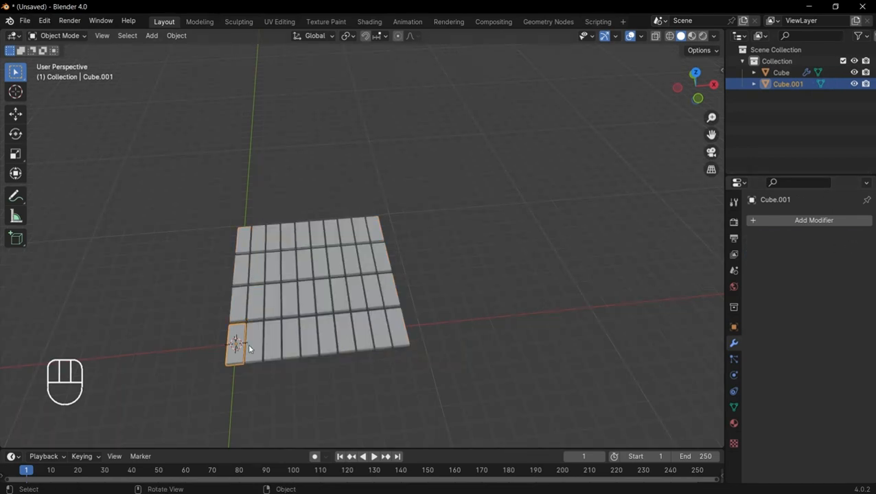
Rotate the duplicated single plank 90 degrees in the right side view so that it stands upright
{"action": "scroll", "coordinate": [251, 344], "scroll_direction": "up", "scroll_amount": 4}
{"action": "middle_click_drag", "start_coordinate": [220, 355], "coordinate": [323, 239], "text": "shift"}
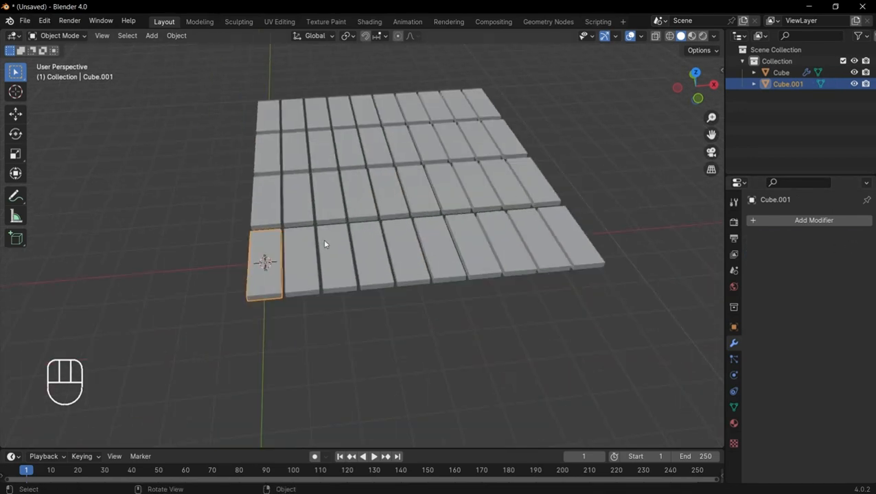
{"action": "key", "text": "KP_3"}
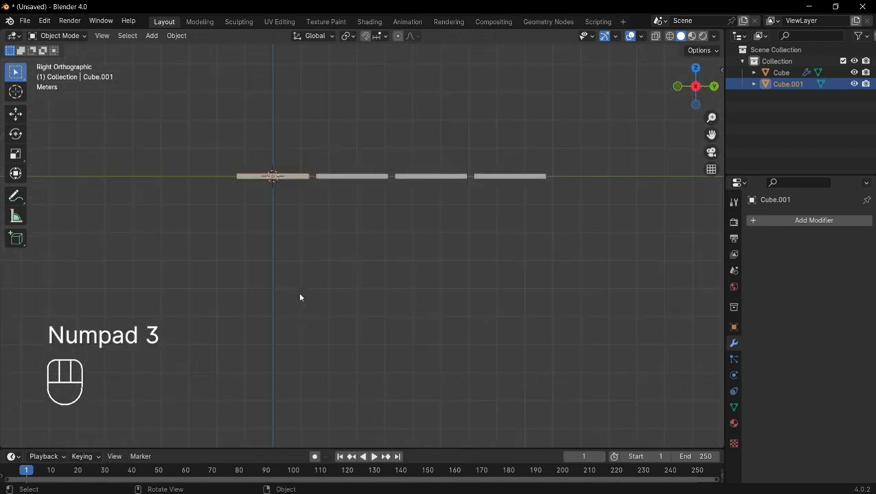
{"action": "key", "text": "r"}
{"action": "key", "text": "KP_9"}
{"action": "key", "text": "KP_0"}
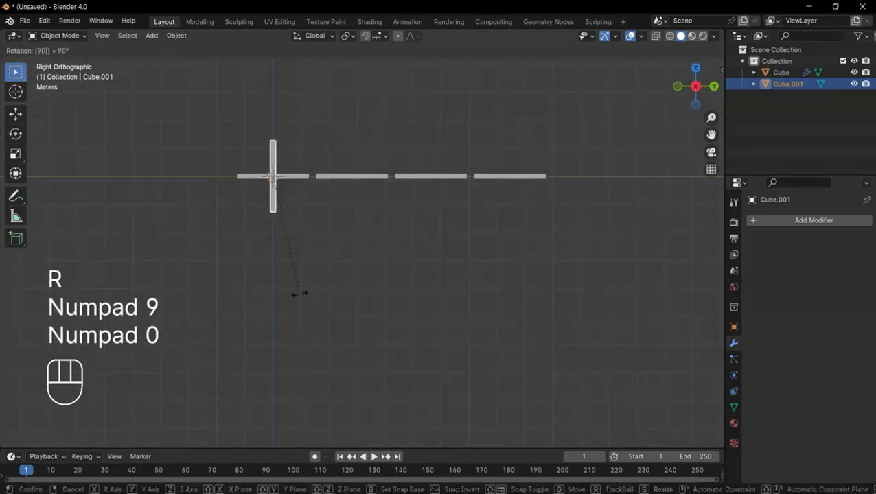
{"action": "key", "text": "Return"}
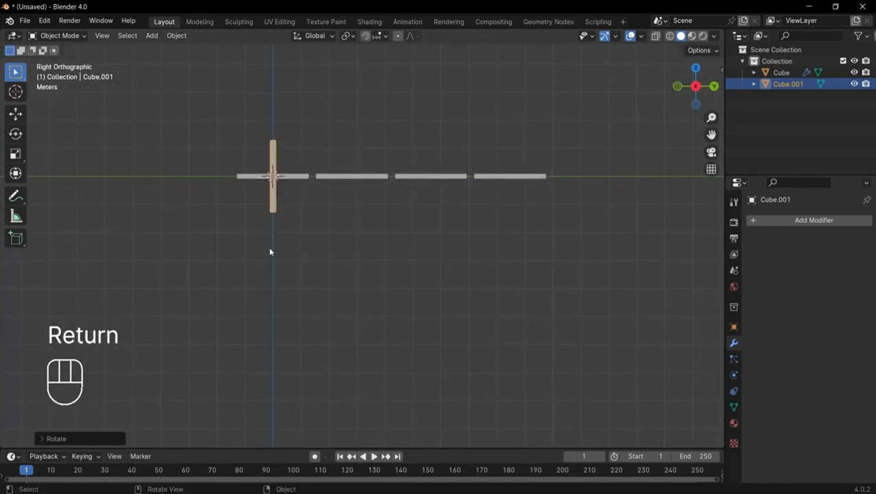
{"action": "middle_click_drag", "start_coordinate": [309, 249], "coordinate": [184, 307], "text": "shift"}
{"action": "scroll", "coordinate": [217, 306], "scroll_direction": "up", "scroll_amount": 2}
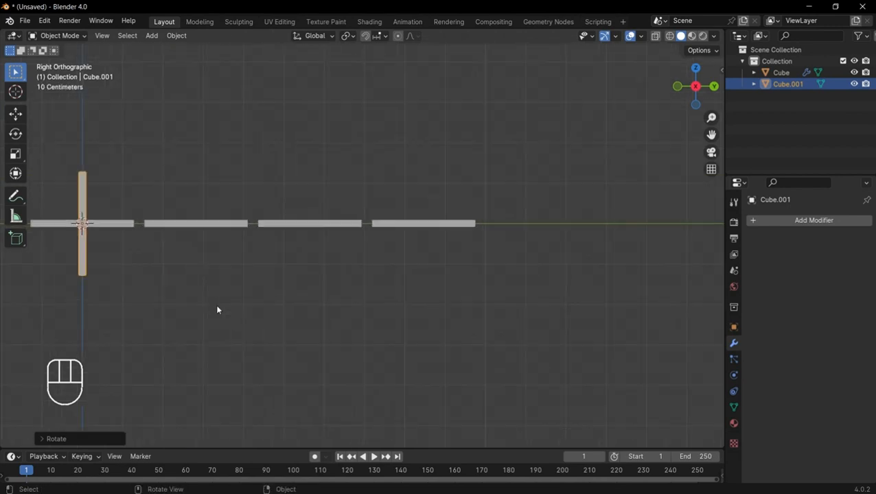
Scale the upright plank along the Z axis to about three times its height
{"action": "scroll", "coordinate": [211, 300], "scroll_direction": "down", "scroll_amount": 2}
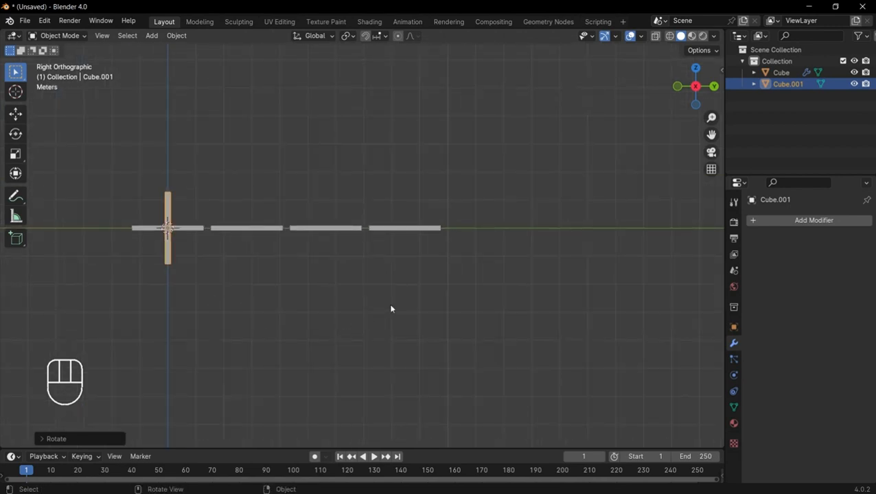
{"action": "key", "text": "s"}
{"action": "key", "text": "z"}
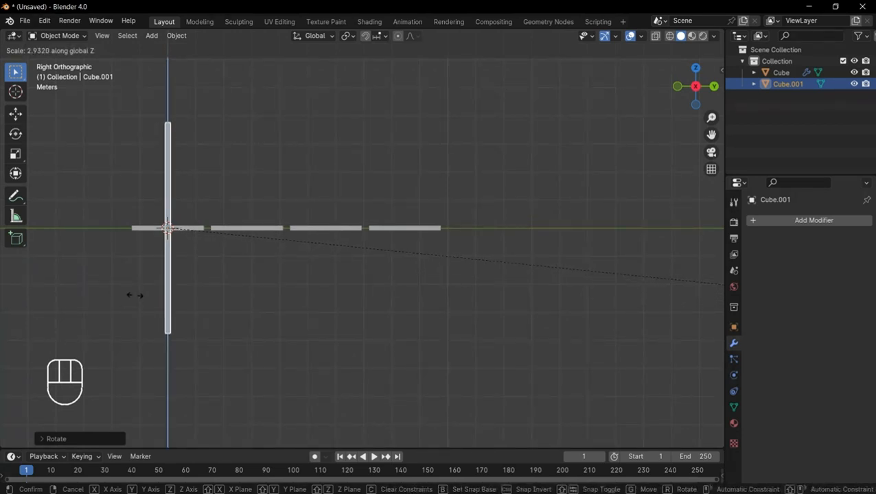
{"action": "left_click", "coordinate": [175, 259]}
Raise the upright plank about 3.9 m along Z so that its lower end sits at floor level
{"action": "key", "text": "g"}
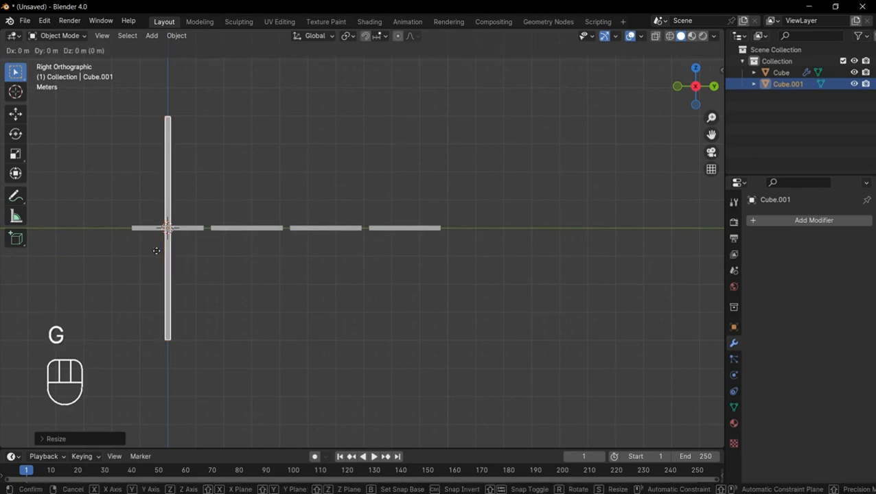
{"action": "key", "text": "z"}
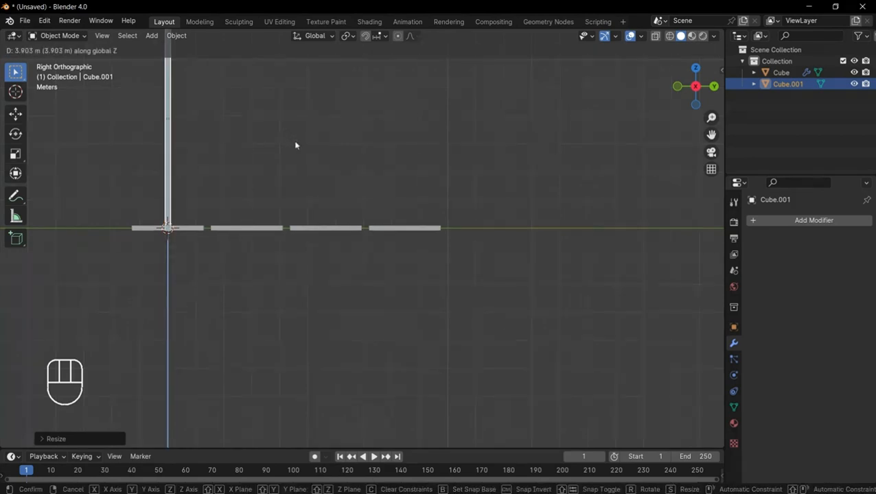
{"action": "left_click", "coordinate": [296, 141]}
Move the upright plank about 2.07 m along Y and, in the front view, along X onto the second floor plank
{"action": "key", "text": "g"}
{"action": "key", "text": "y"}
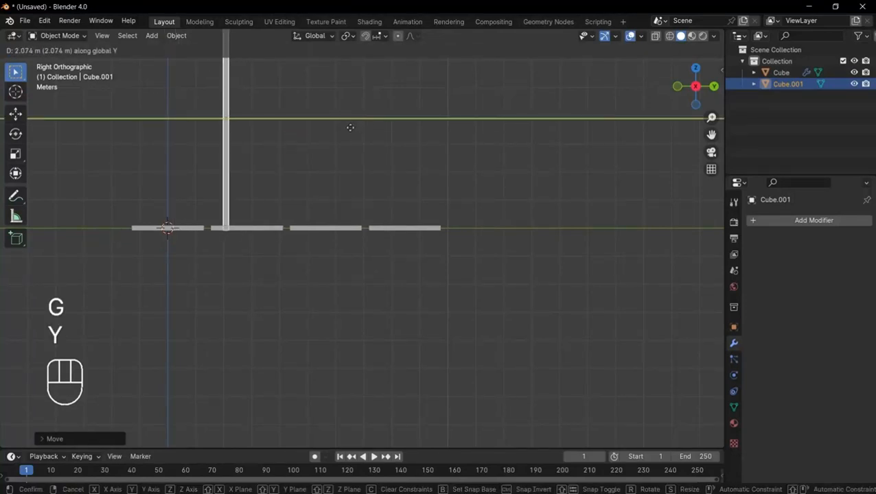
{"action": "left_click", "coordinate": [350, 128]}
{"action": "key", "text": "KP_1"}
{"action": "key", "text": "g"}
{"action": "key", "text": "x"}
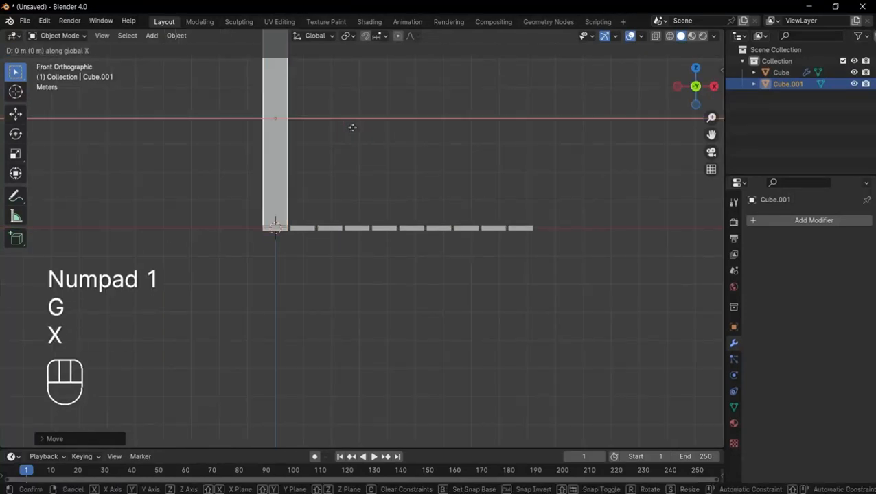
{"action": "left_click", "coordinate": [379, 127]}
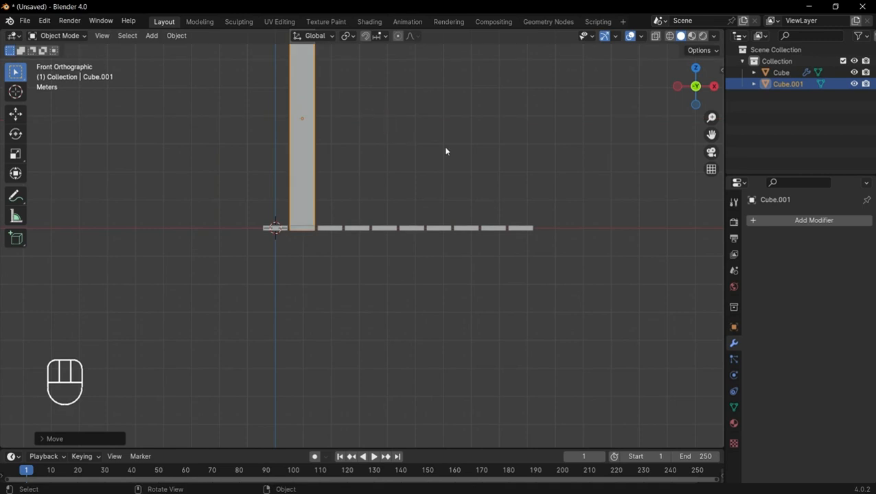
Narrow the upright plank along the X axis to about 0.73 of its width
{"action": "key", "text": "s"}
{"action": "key", "text": "x"}
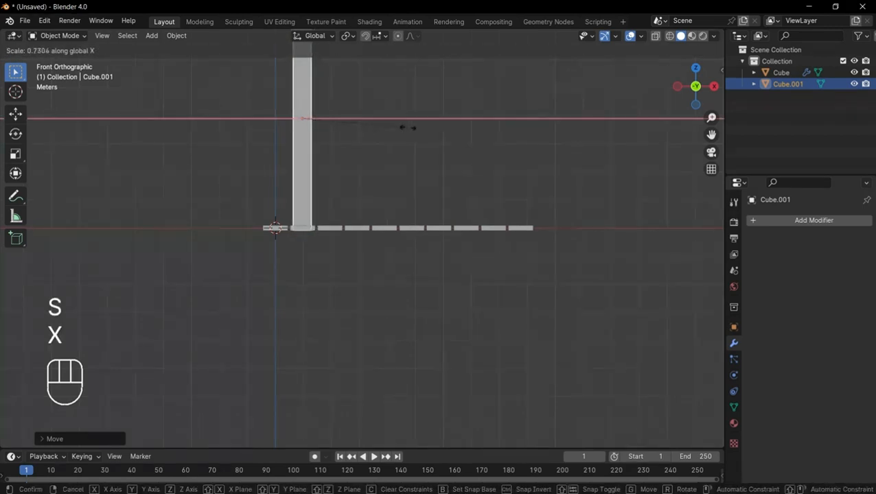
{"action": "left_click", "coordinate": [407, 127]}
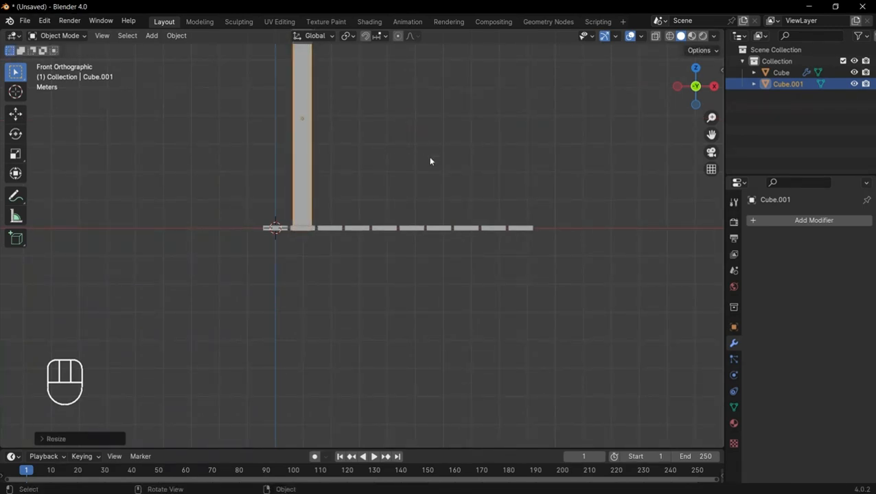
Add an Array modifier to the upright plank with a relative offset factor X of 1.1 and a count of 10
{"action": "scroll", "coordinate": [422, 156], "scroll_direction": "down", "scroll_amount": 2}
{"action": "left_click", "coordinate": [806, 221]}
{"action": "mouse_move", "coordinate": [808, 224]}
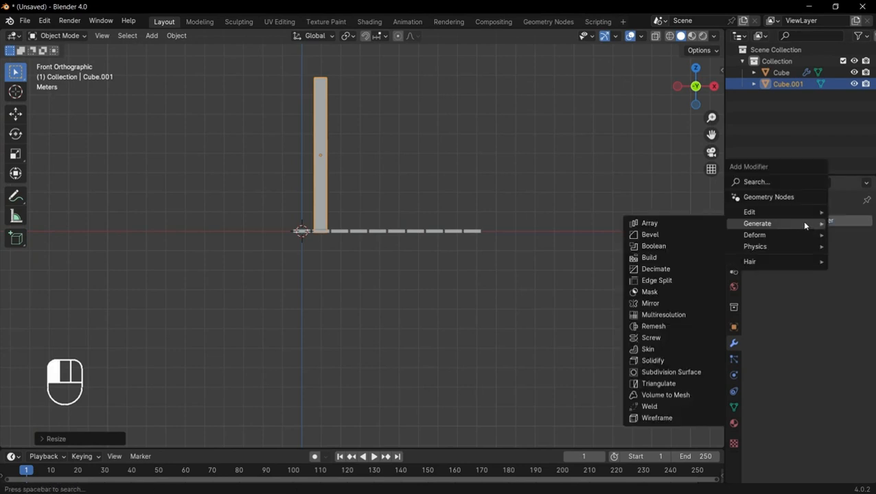
{"action": "left_click", "coordinate": [683, 225]}
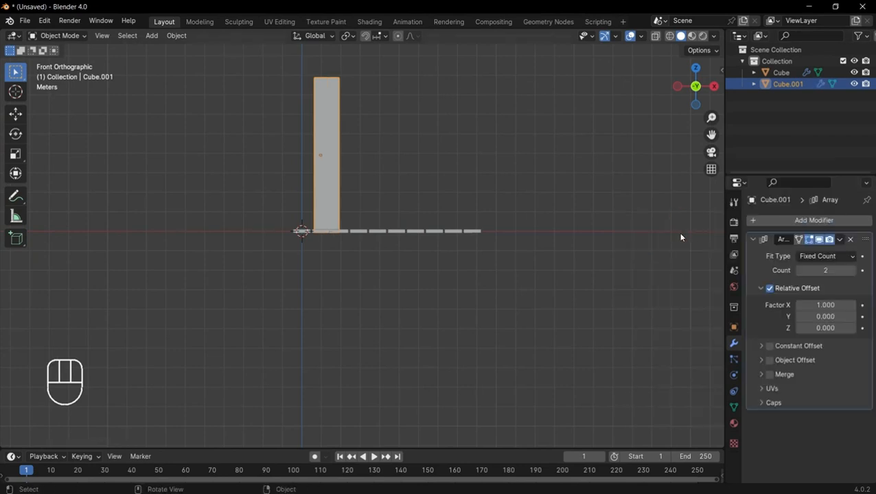
{"action": "left_click", "coordinate": [853, 308]}
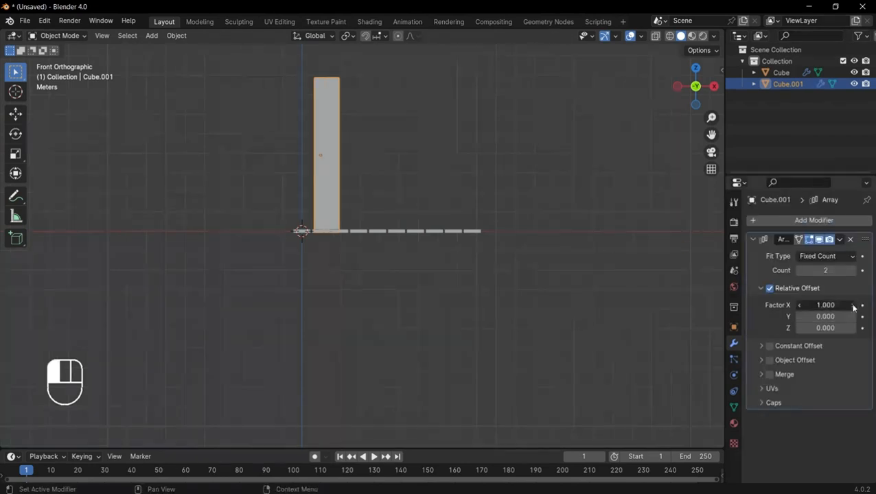
{"action": "scroll", "coordinate": [399, 197], "scroll_direction": "up", "scroll_amount": 3}
{"action": "middle_click_drag", "start_coordinate": [373, 260], "coordinate": [325, 361], "text": "shift"}
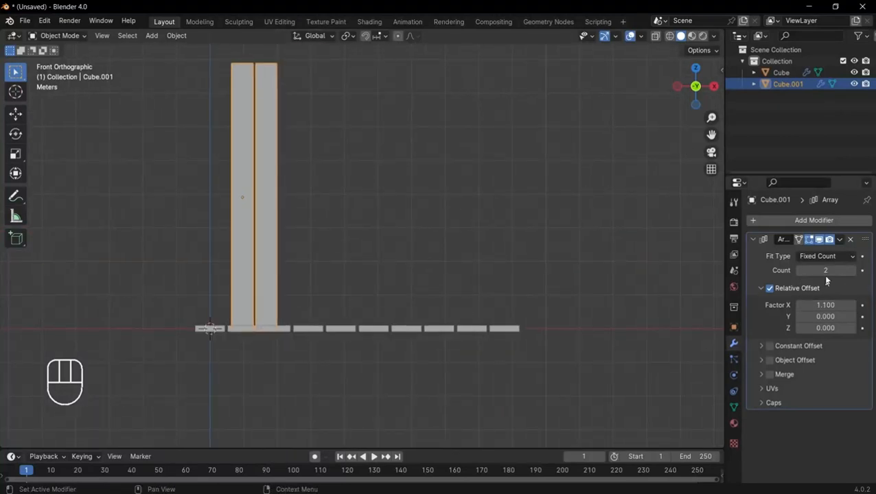
{"action": "left_click", "coordinate": [826, 270]}
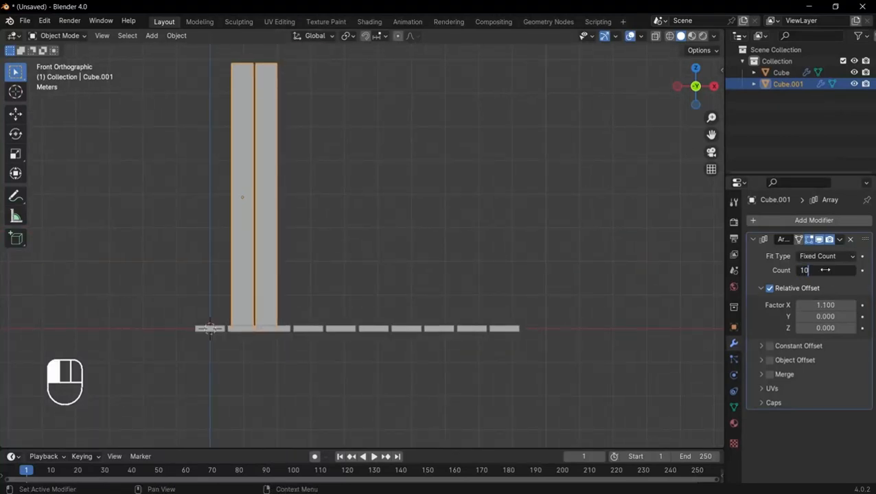
{"action": "type", "text": "10"}
{"action": "key", "text": "Return"}
Shift the wall of upright planks about 0.12 m along the X axis
{"action": "key", "text": "g"}
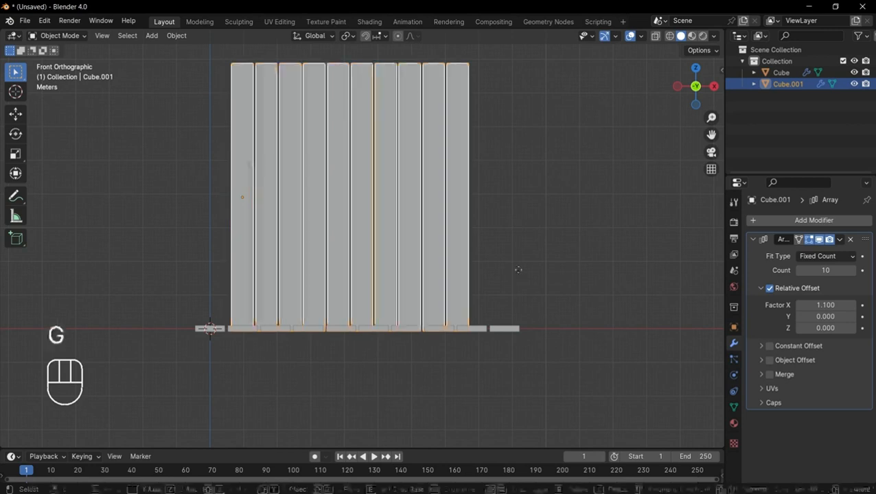
{"action": "key", "text": "x"}
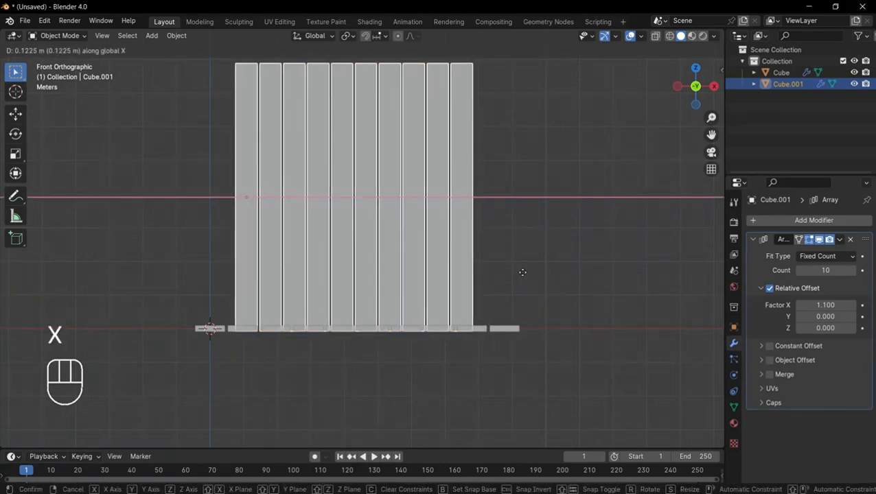
{"action": "left_click", "coordinate": [522, 275]}
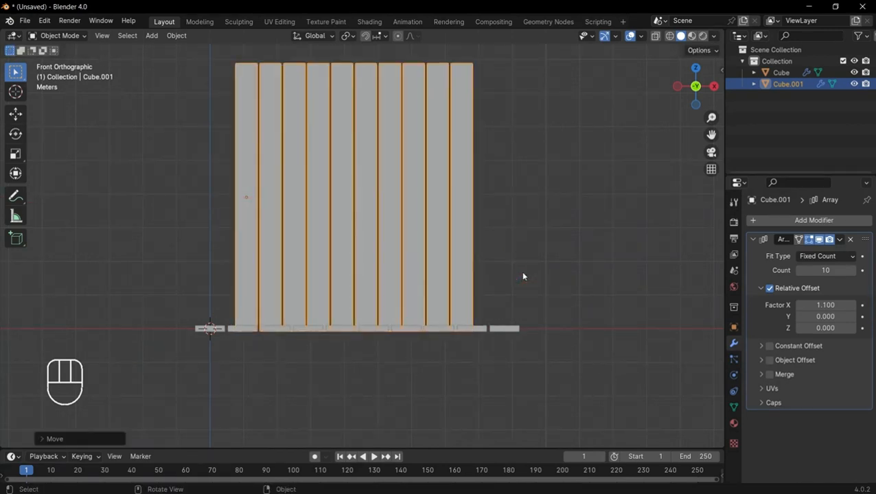
In the top view, move the plank wall along Y onto the first row of floor planks, near that row's inner edge
{"action": "key", "text": "KP_7"}
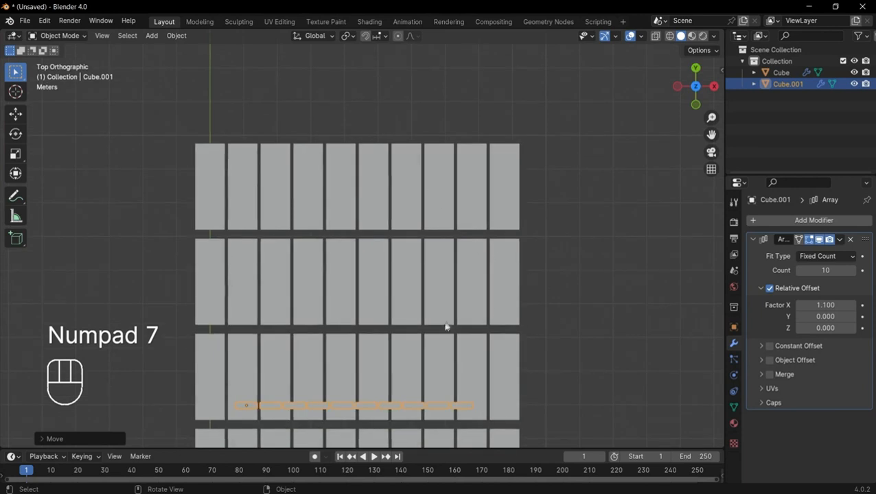
{"action": "middle_click_drag", "start_coordinate": [446, 328], "coordinate": [454, 254], "text": "shift"}
{"action": "middle_click_drag", "start_coordinate": [464, 361], "coordinate": [453, 342], "text": "shift"}
{"action": "key", "text": "g"}
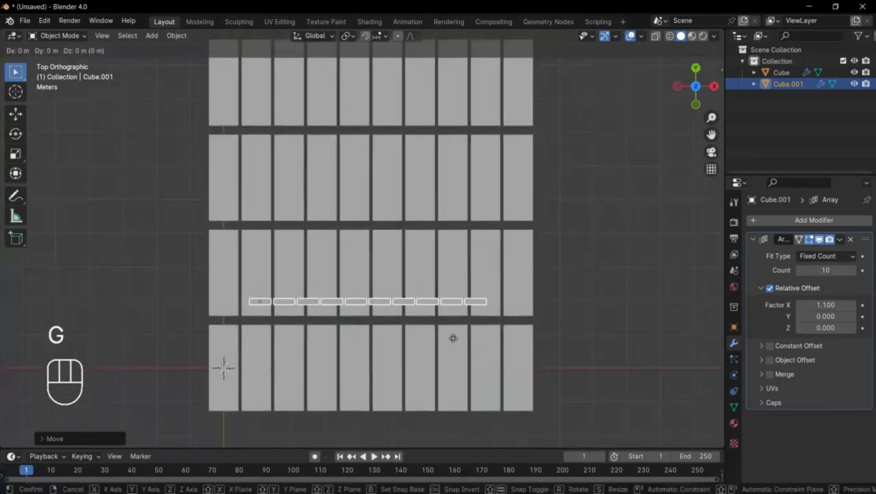
{"action": "key", "text": "y"}
{"action": "left_click", "coordinate": [456, 368]}
Duplicate the plank wall in place and rotate the copy 90 degrees in the top view
{"action": "scroll", "coordinate": [426, 350], "scroll_direction": "up", "scroll_amount": 2}
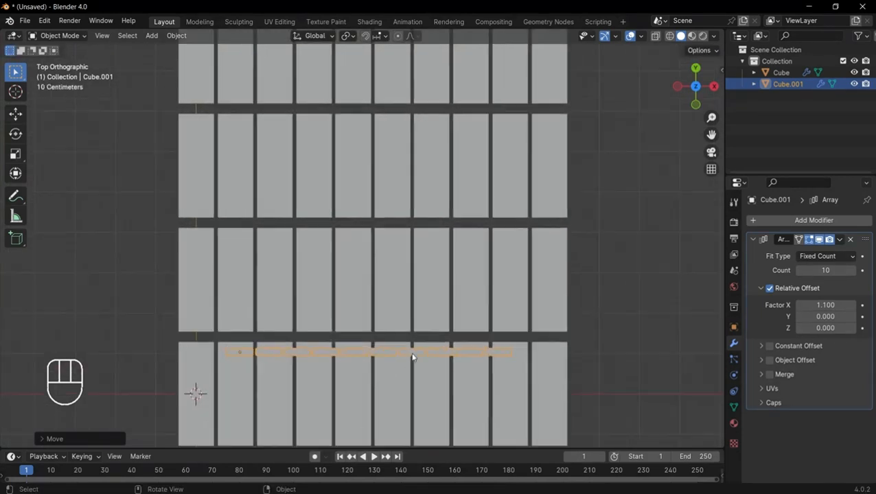
{"action": "key", "text": "shift+d"}
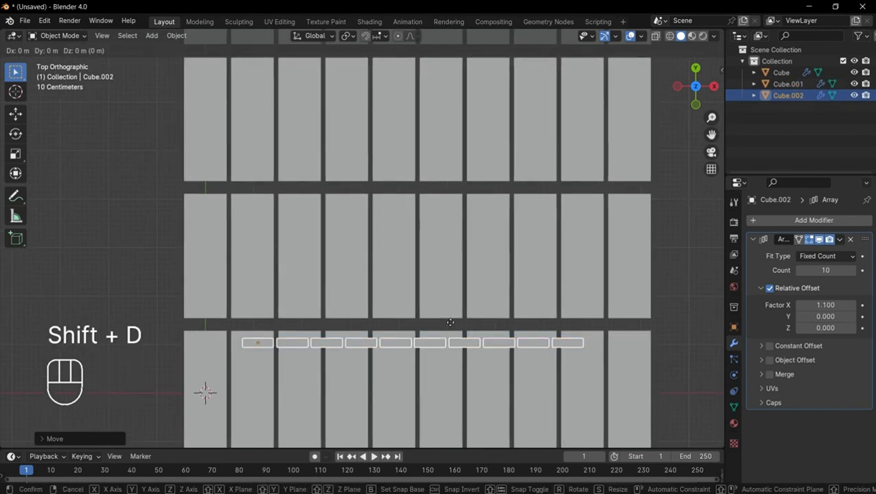
{"action": "key", "text": "Return"}
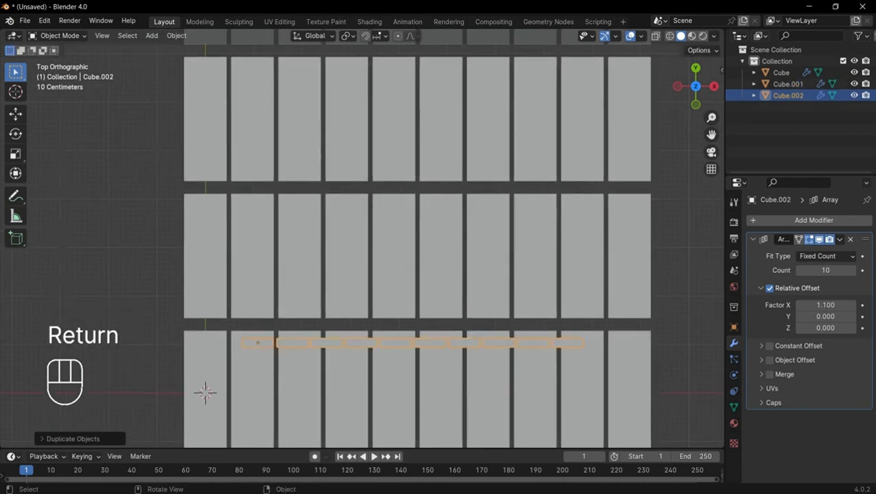
{"action": "key", "text": "r"}
{"action": "key", "text": "KP_9"}
{"action": "key", "text": "KP_0"}
{"action": "key", "text": "Return"}
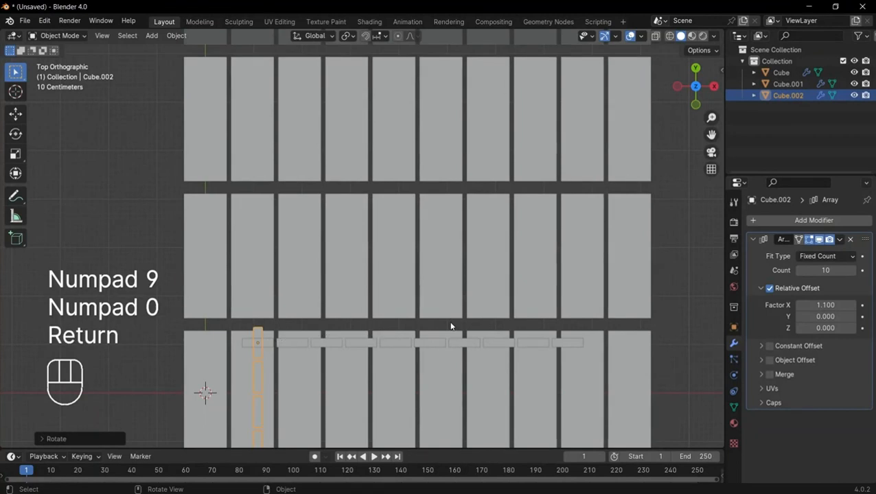
Move the rotated wall along Y and about -0.23 m along X so that it forms a corner with the first wall's end
{"action": "scroll", "coordinate": [293, 338], "scroll_direction": "up", "scroll_amount": 2}
{"action": "middle_click_drag", "start_coordinate": [293, 338], "coordinate": [433, 241], "text": "shift"}
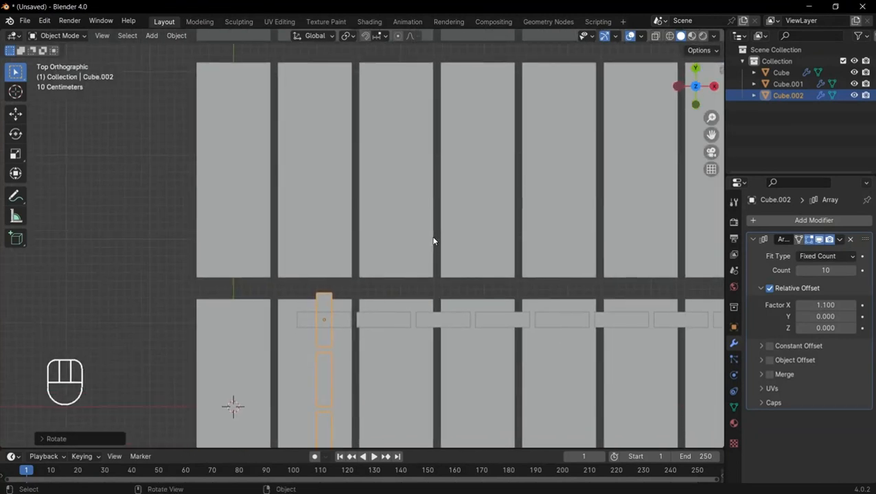
{"action": "key", "text": "g"}
{"action": "key", "text": "y"}
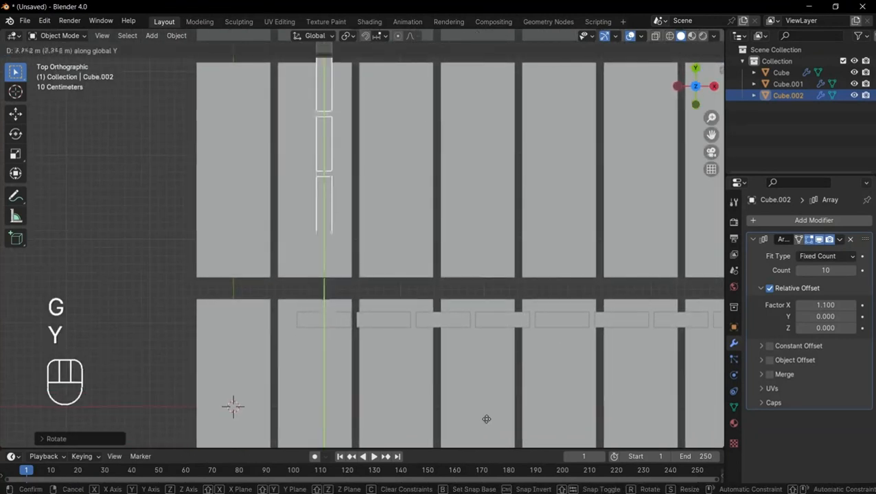
{"action": "left_click", "coordinate": [466, 99]}
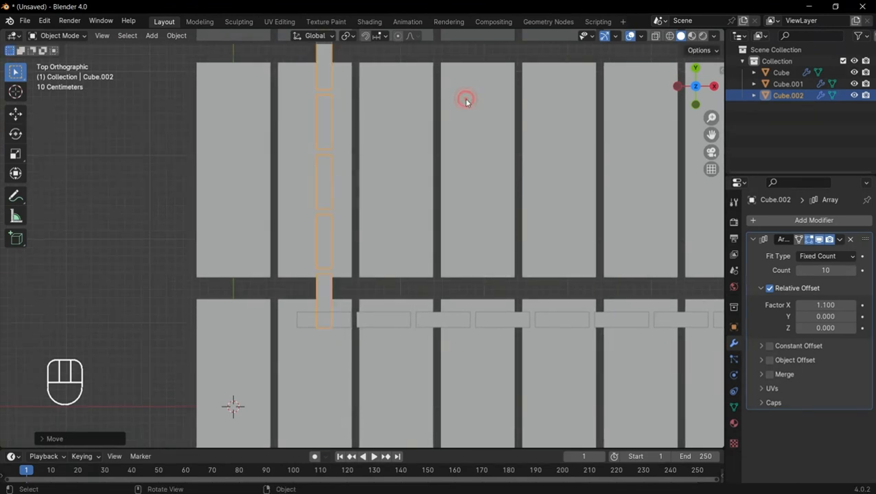
{"action": "key", "text": "g"}
{"action": "key", "text": "x"}
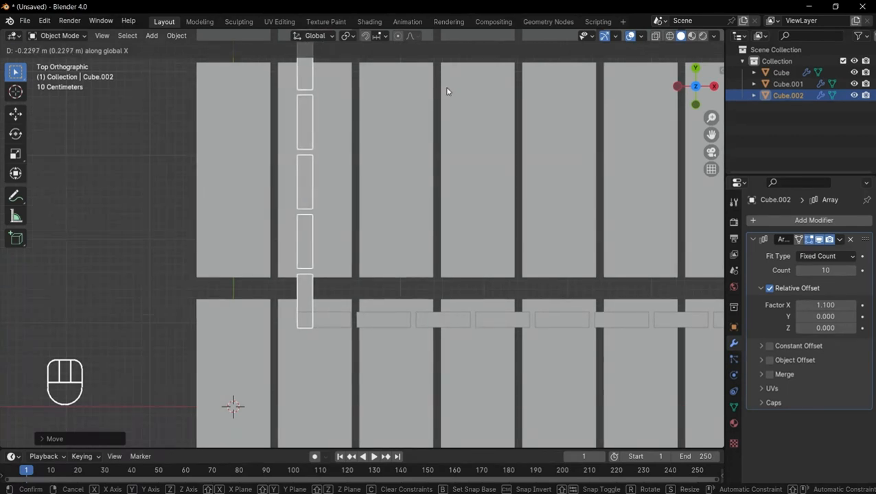
{"action": "left_click", "coordinate": [448, 90]}
Select both plank walls together and duplicate them in place
{"action": "scroll", "coordinate": [436, 103], "scroll_direction": "down", "scroll_amount": 5}
{"action": "middle_click_drag", "start_coordinate": [427, 280], "coordinate": [400, 281], "text": "shift"}
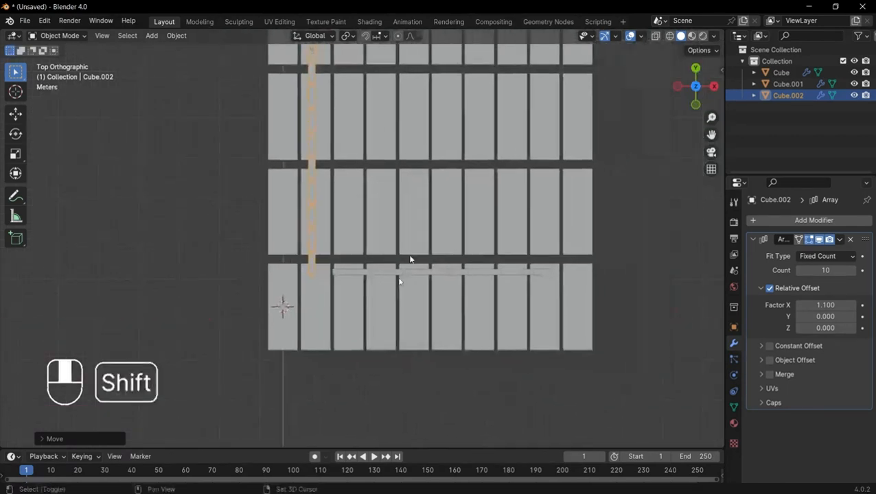
{"action": "left_click", "coordinate": [336, 273], "text": "shift"}
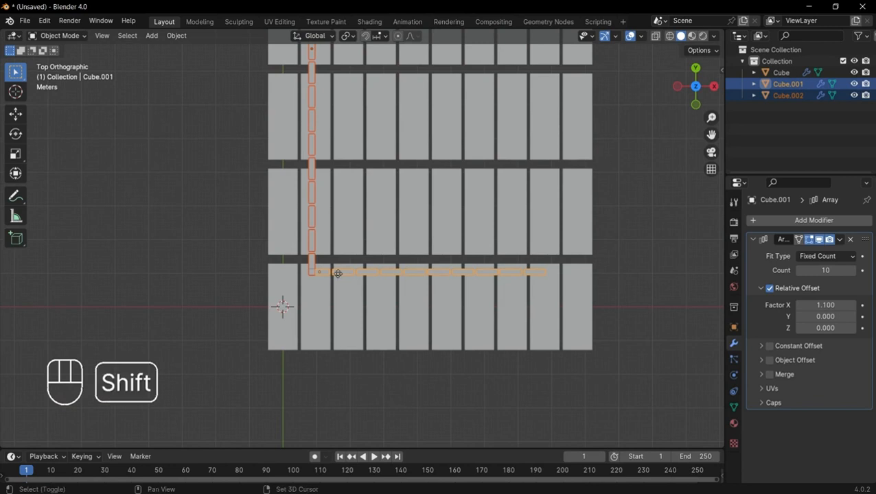
{"action": "key", "text": "shift+d"}
{"action": "key", "text": "Return"}
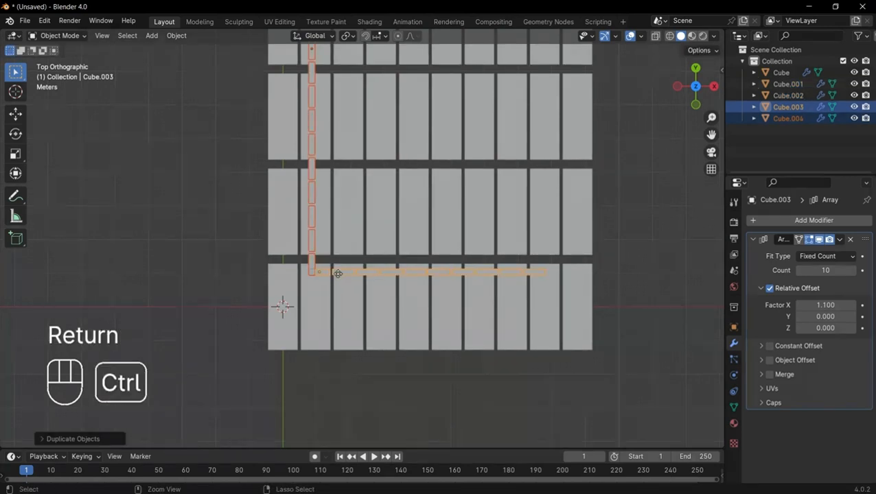
Mirror the two duplicated walls across the X axis and across the Y axis
{"action": "key", "text": "ctrl+m"}
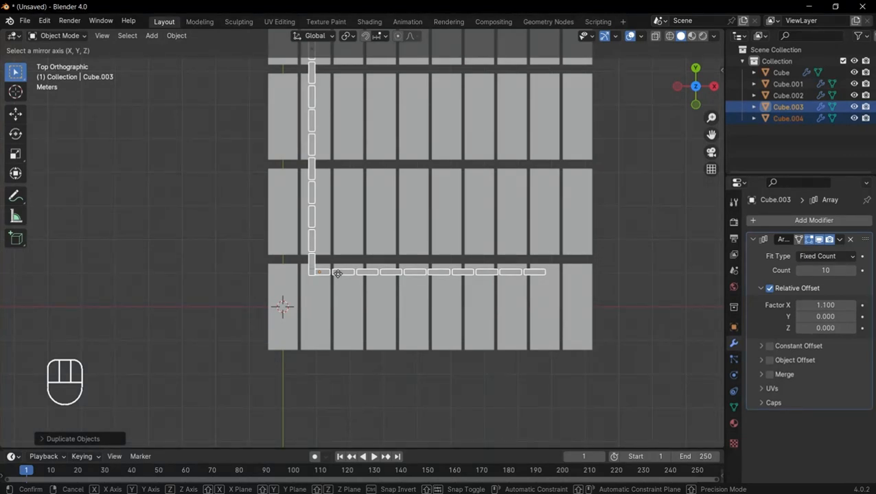
{"action": "key", "text": "x"}
{"action": "key", "text": "Return"}
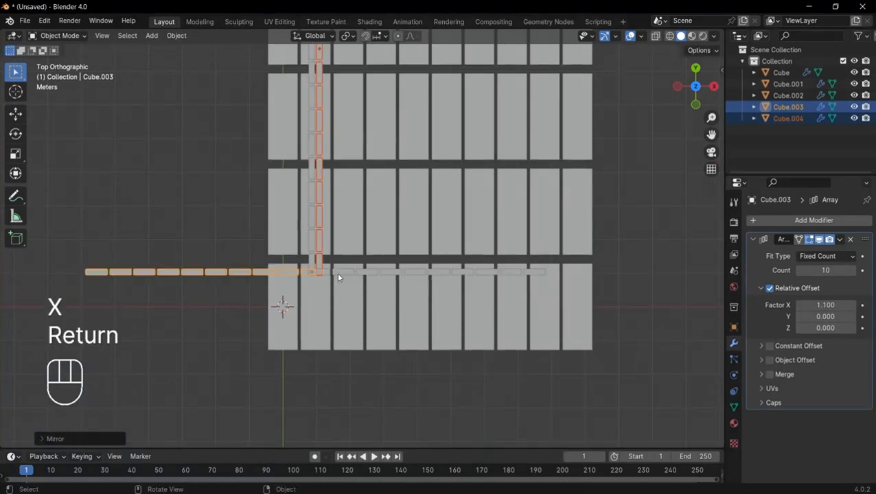
{"action": "key", "text": "ctrl+m"}
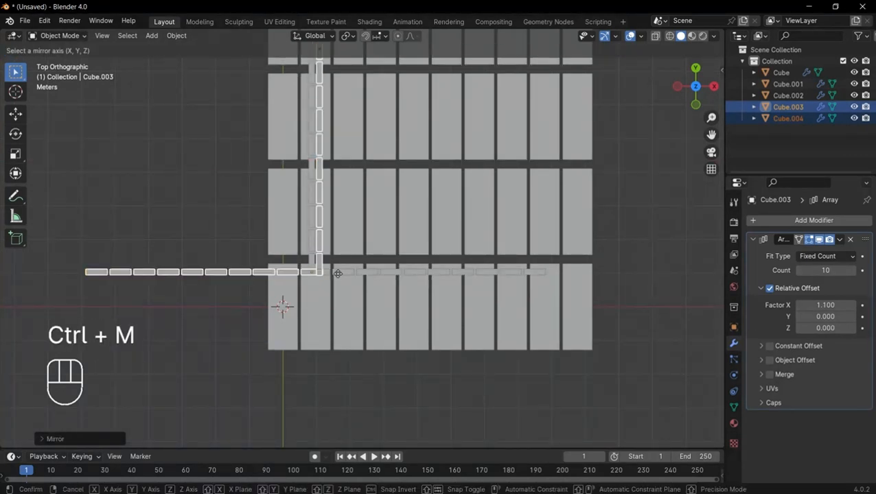
{"action": "key", "text": "y"}
{"action": "key", "text": "Return"}
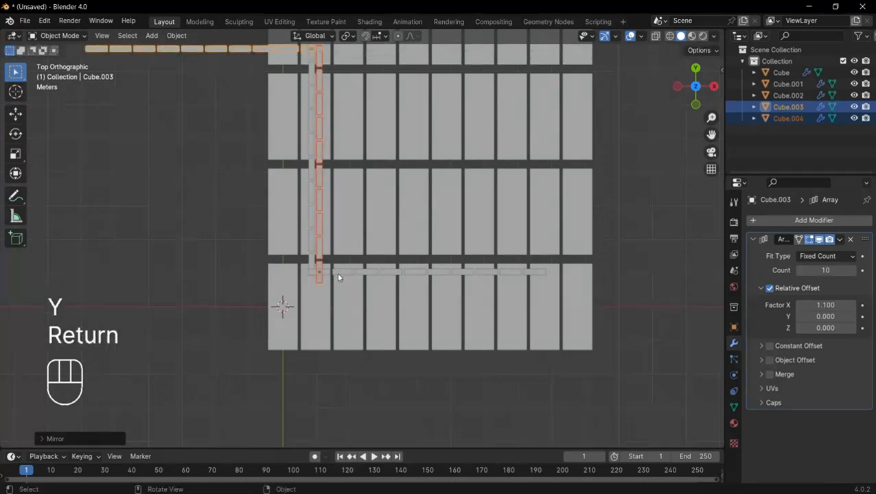
{"action": "scroll", "coordinate": [414, 288], "scroll_direction": "up", "scroll_amount": 1}
{"action": "middle_click_drag", "start_coordinate": [511, 309], "coordinate": [324, 253], "text": "shift"}
{"action": "scroll", "coordinate": [343, 274], "scroll_direction": "up", "scroll_amount": 3}
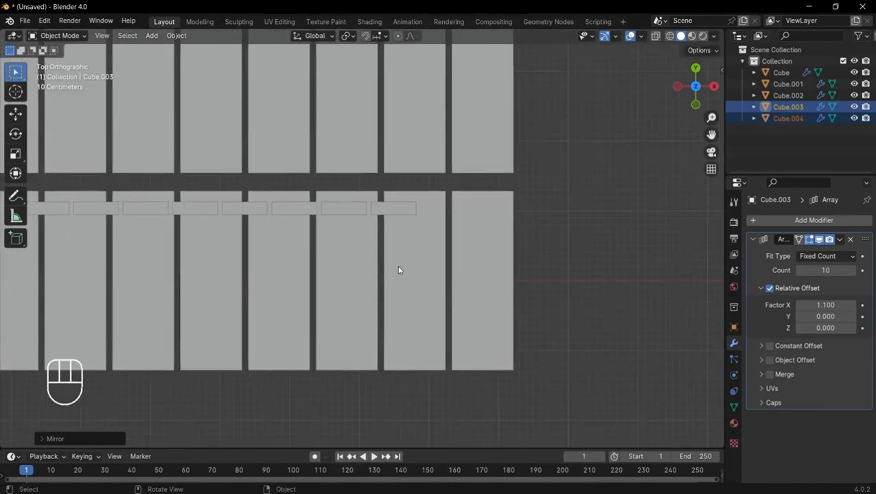
Move the two mirrored walls along X and about 0.28 m along Y so that they close the rectangle with the original walls
{"action": "key", "text": "g"}
{"action": "key", "text": "x"}
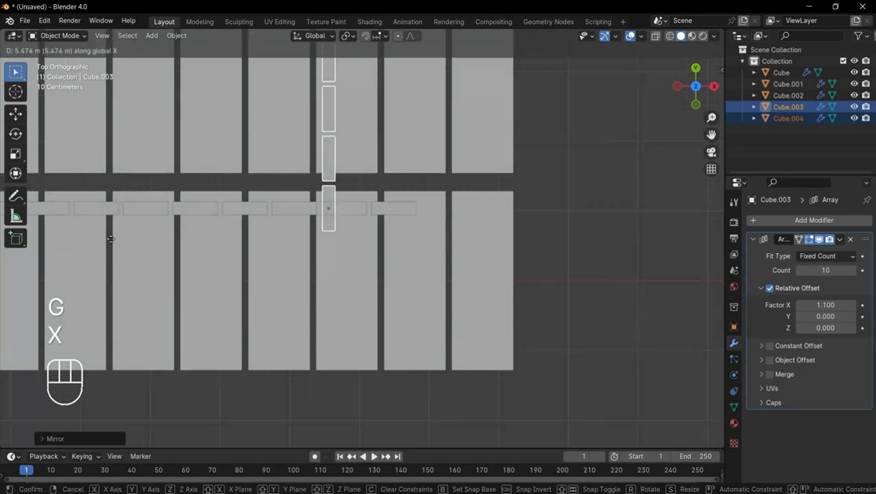
{"action": "left_click", "coordinate": [138, 238]}
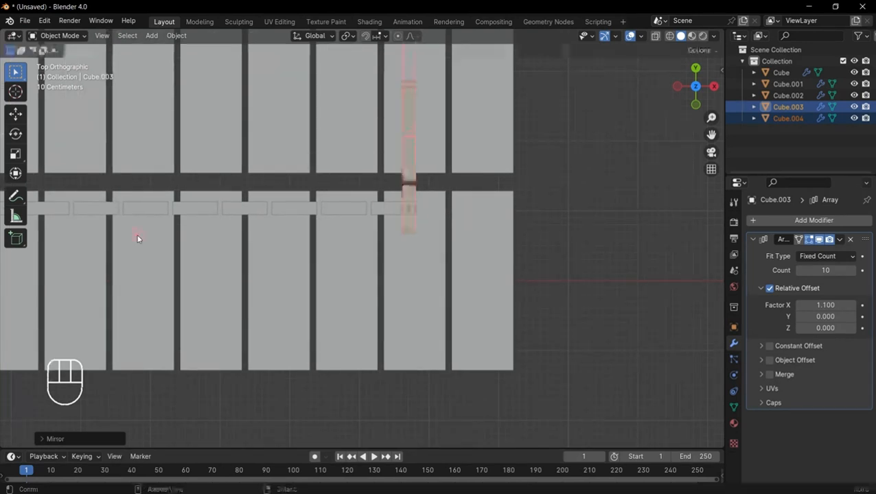
{"action": "key", "text": "g"}
{"action": "key", "text": "y"}
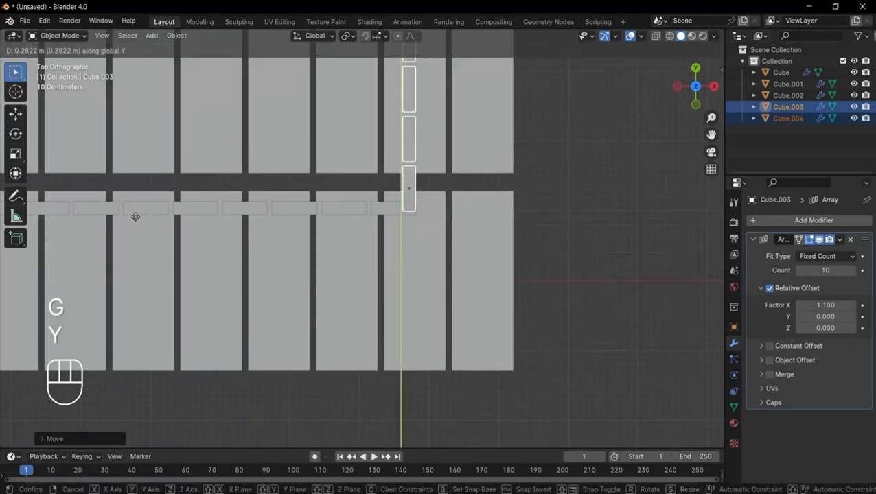
{"action": "left_click", "coordinate": [135, 218]}
{"action": "scroll", "coordinate": [137, 217], "scroll_direction": "down", "scroll_amount": 4}
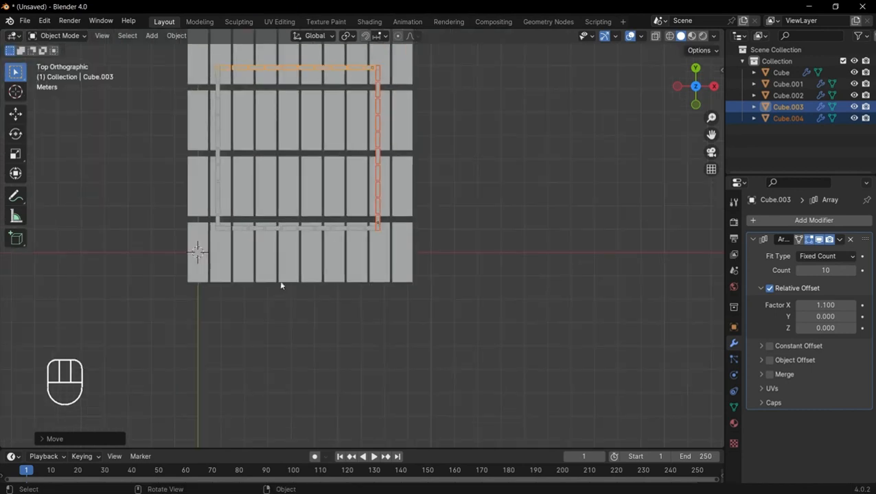
Select all four plank walls and scale them down along Z to shorten them
{"action": "middle_click_drag", "start_coordinate": [195, 248], "coordinate": [352, 227]}
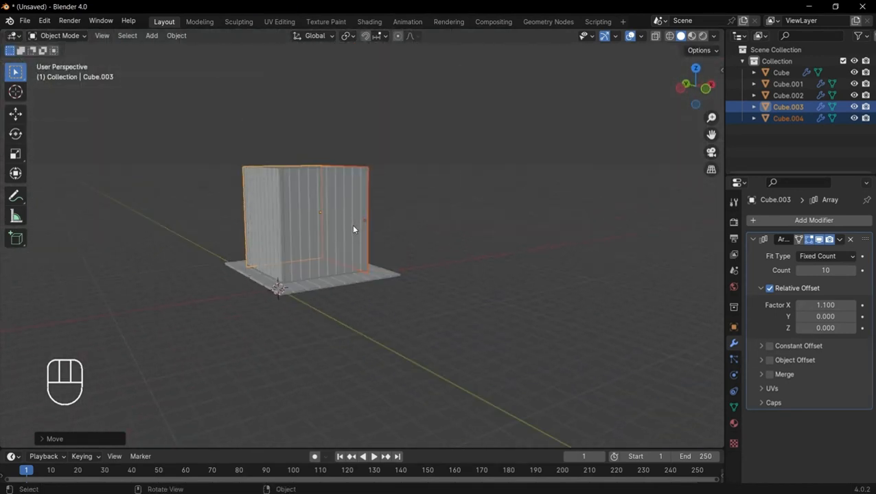
{"action": "key", "text": "KP_1"}
{"action": "scroll", "coordinate": [548, 226], "scroll_direction": "up", "scroll_amount": 2}
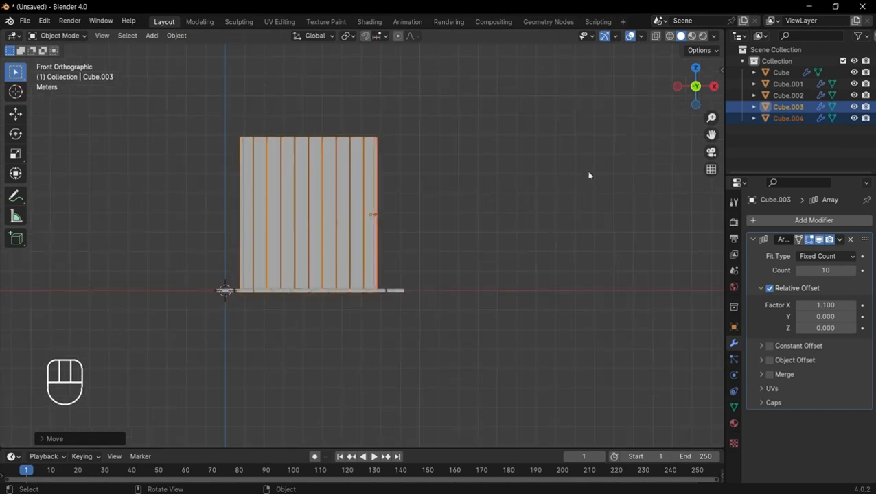
{"action": "middle_click_drag", "start_coordinate": [590, 176], "coordinate": [534, 204]}
{"action": "left_click_drag", "start_coordinate": [141, 88], "coordinate": [466, 209]}
{"action": "middle_click_drag", "start_coordinate": [505, 309], "coordinate": [630, 266]}
{"action": "key", "text": "KP_1"}
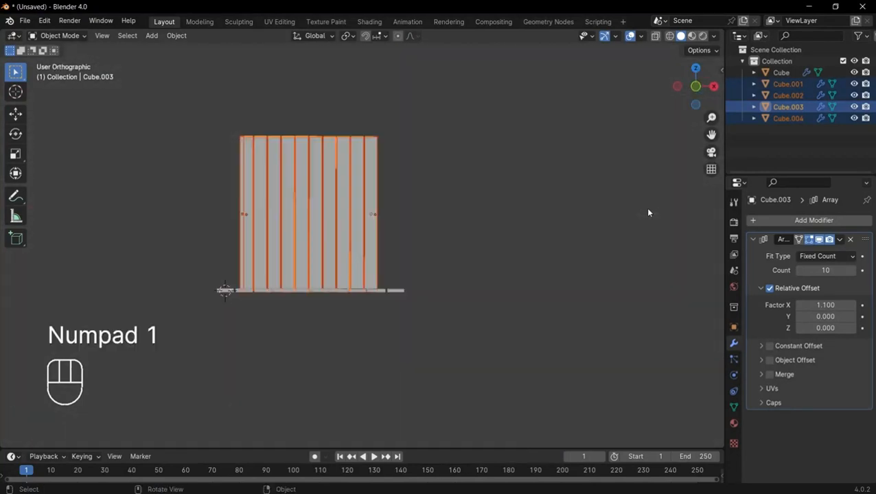
{"action": "key", "text": "s"}
{"action": "key", "text": "z"}
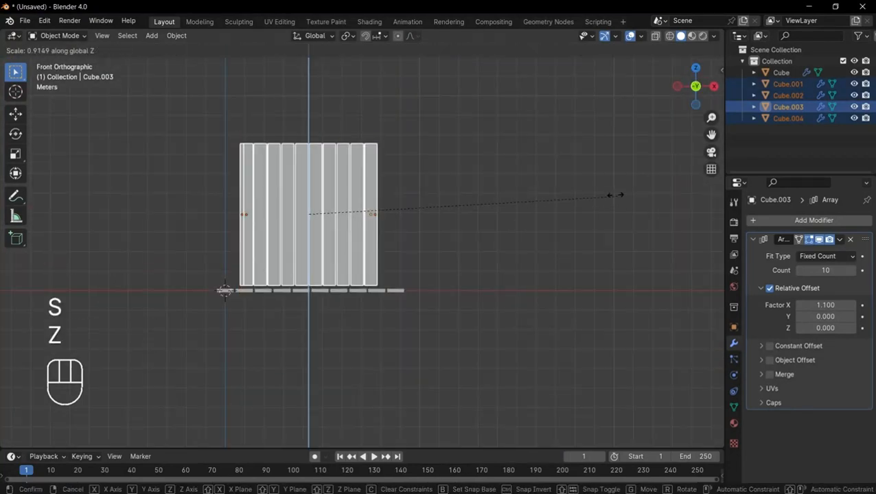
{"action": "left_click", "coordinate": [586, 193]}
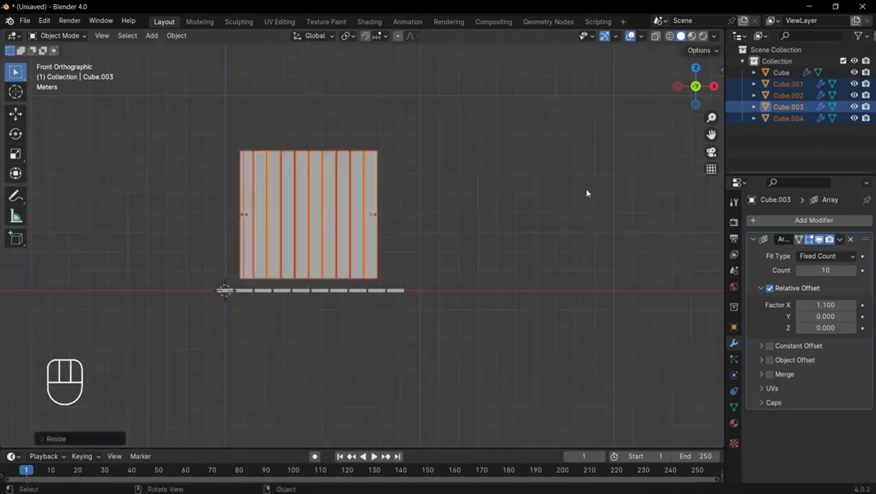
Lower the four walls about 0.56 m along Z so that they stand on the plank floor
{"action": "key", "text": "z"}
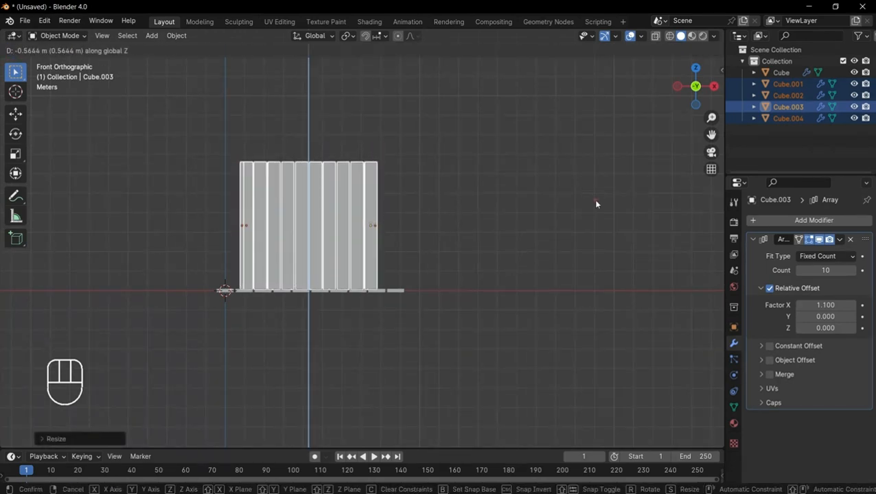
{"action": "left_click", "coordinate": [596, 203]}
{"action": "middle_click_drag", "start_coordinate": [596, 203], "coordinate": [589, 237]}
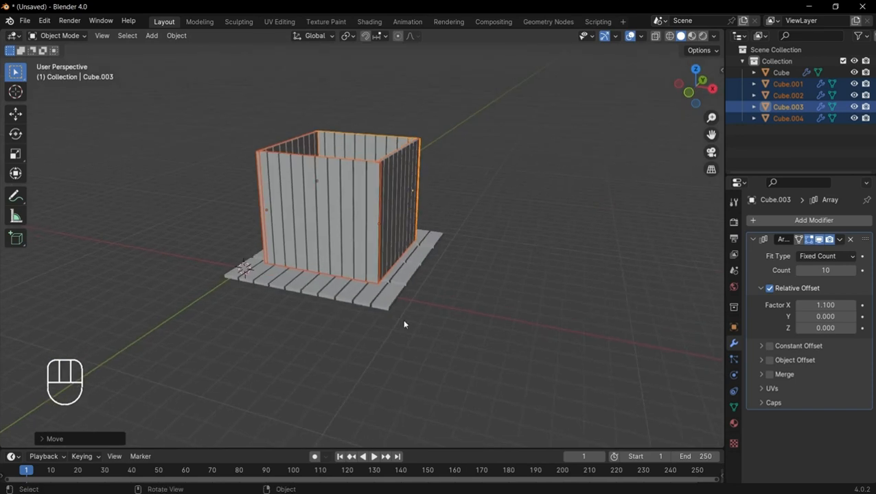
Add a cube mesh and scale it uniformly by 4
{"action": "key", "text": "shift+a"}
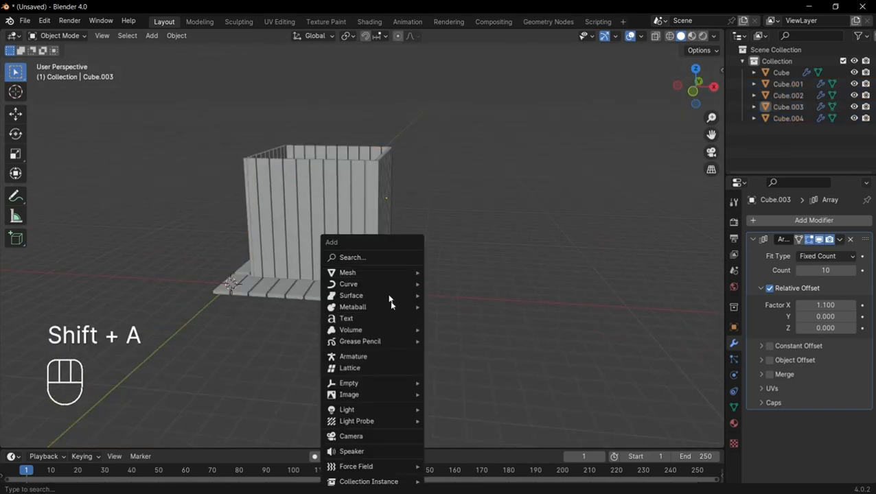
{"action": "mouse_move", "coordinate": [376, 276]}
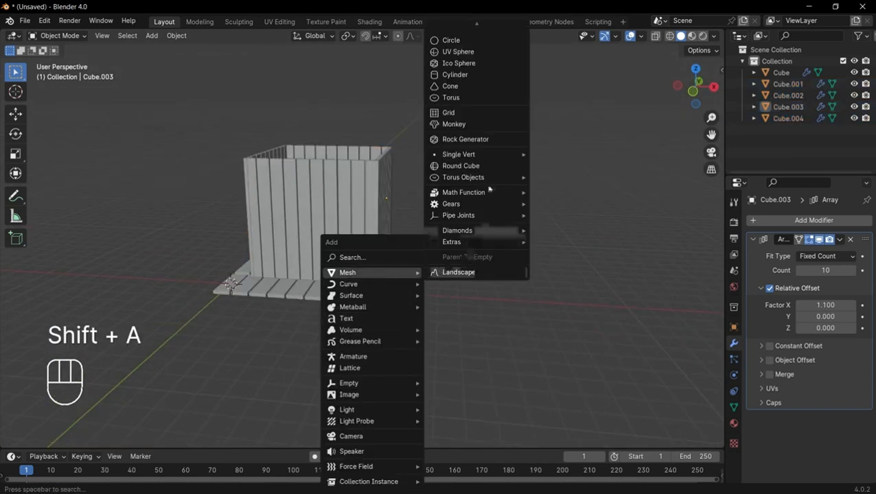
{"action": "mouse_move", "coordinate": [469, 2]}
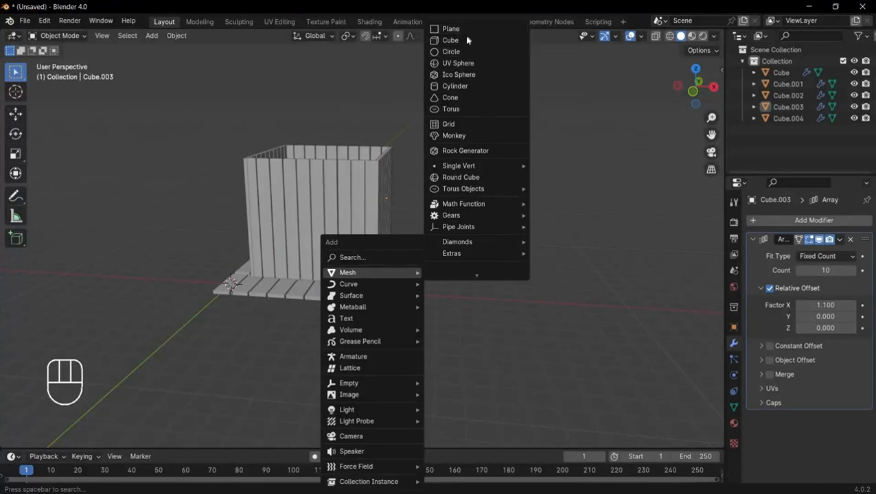
{"action": "left_click", "coordinate": [464, 40]}
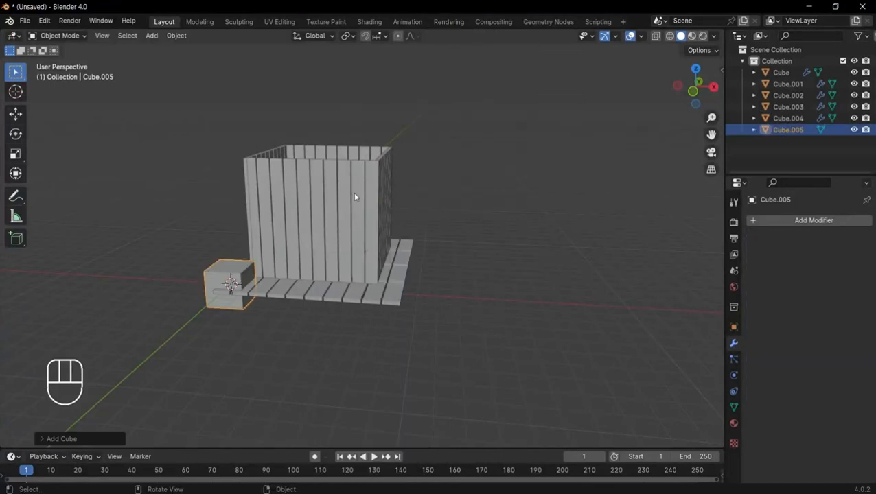
{"action": "key", "text": "KP_1"}
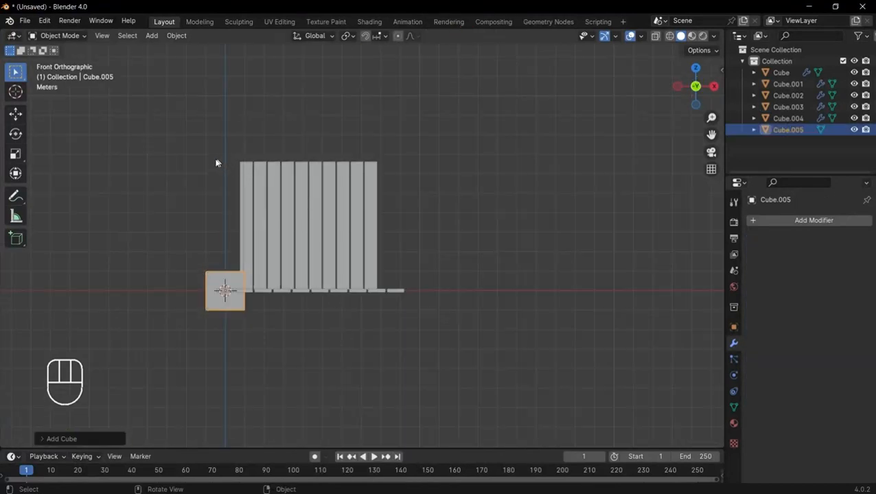
{"action": "key", "text": "s"}
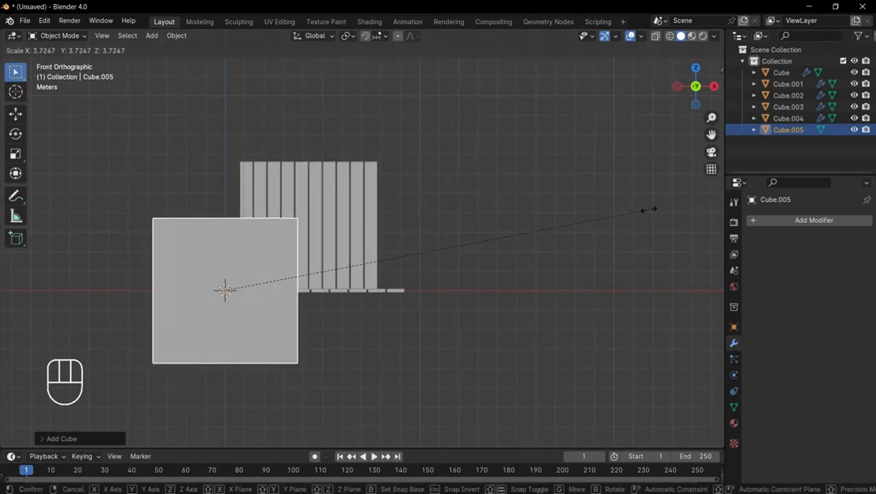
{"action": "key", "text": "ctrl"}
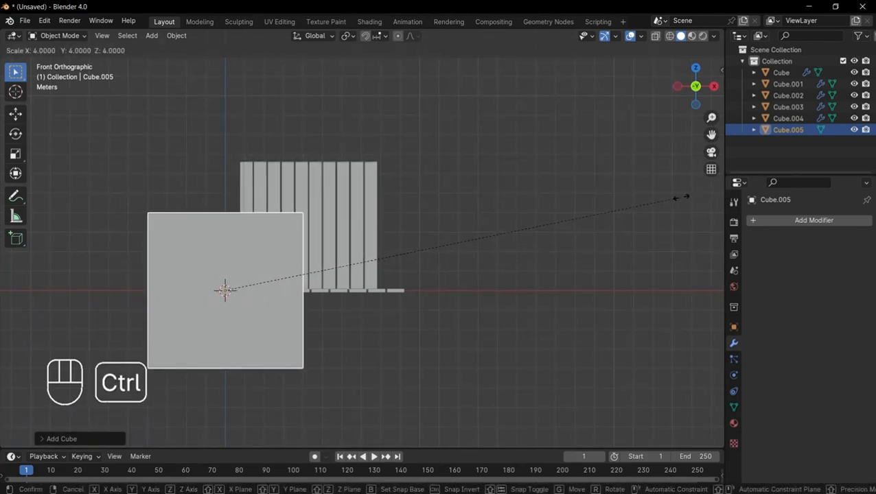
{"action": "left_click", "coordinate": [680, 198]}
Raise the cube along Z to the walls' upper edge and move it about 4.28 m along X to centre it over them
{"action": "key", "text": "g"}
{"action": "key", "text": "z"}
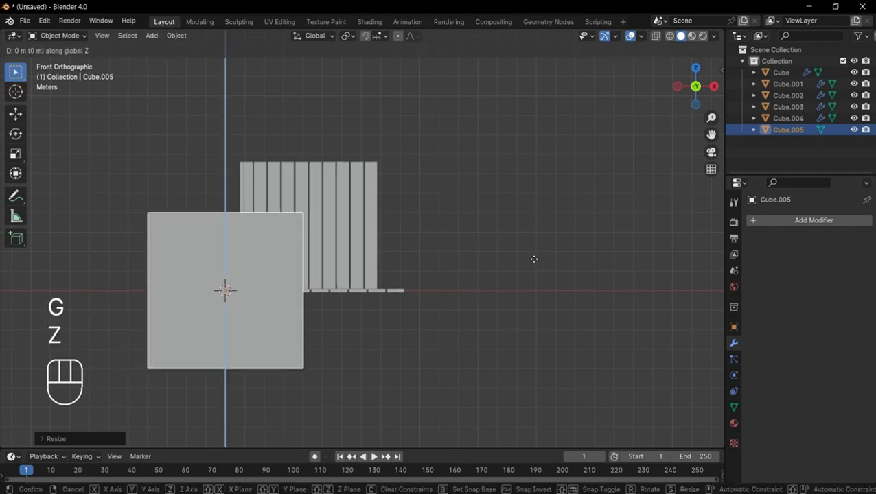
{"action": "left_click", "coordinate": [565, 67]}
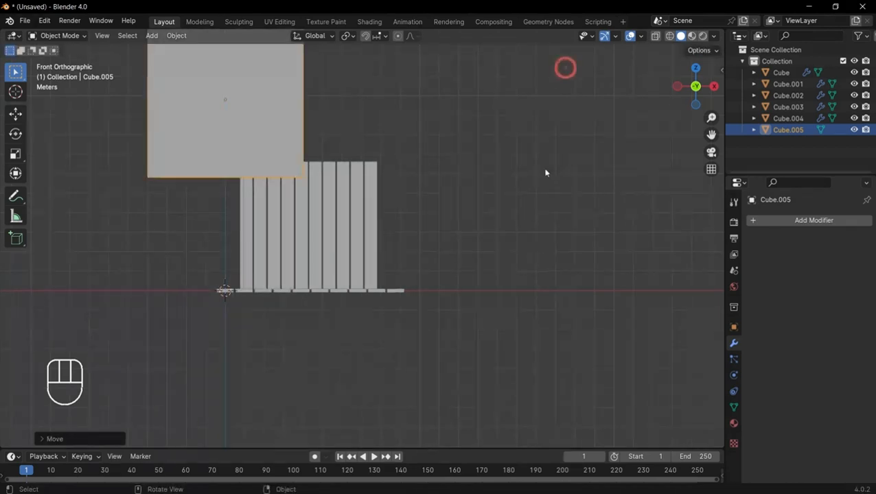
{"action": "key", "text": "g"}
{"action": "key", "text": "x"}
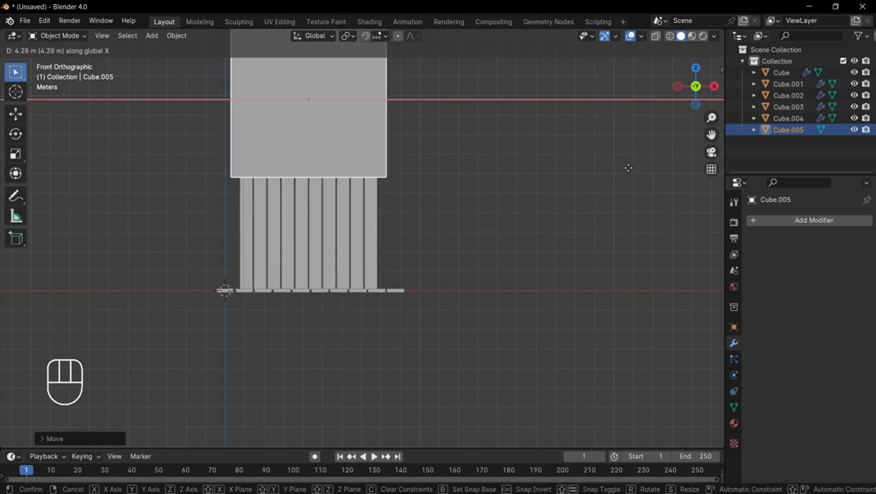
{"action": "left_click", "coordinate": [629, 172]}
Move the cube about 4.5 m along Y in the right view to centre it over the walls
{"action": "key", "text": "KP_3"}
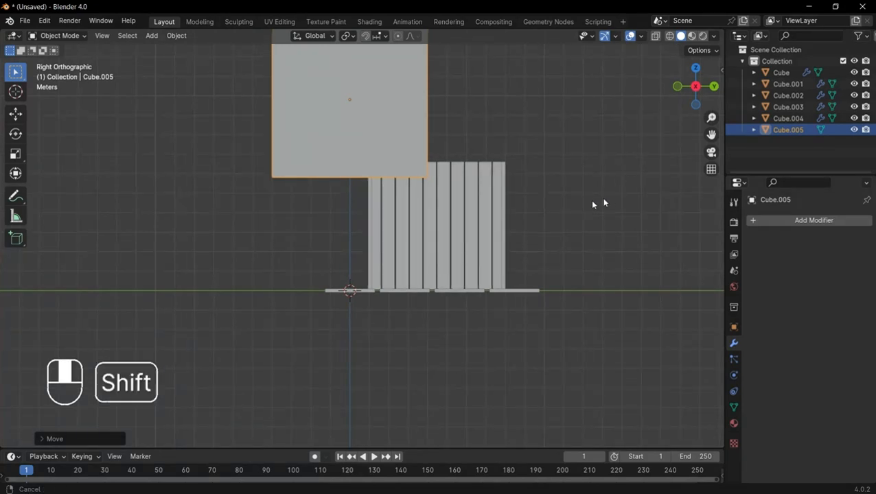
{"action": "middle_click_drag", "start_coordinate": [590, 200], "coordinate": [492, 213], "text": "shift"}
{"action": "key", "text": "g"}
{"action": "key", "text": "y"}
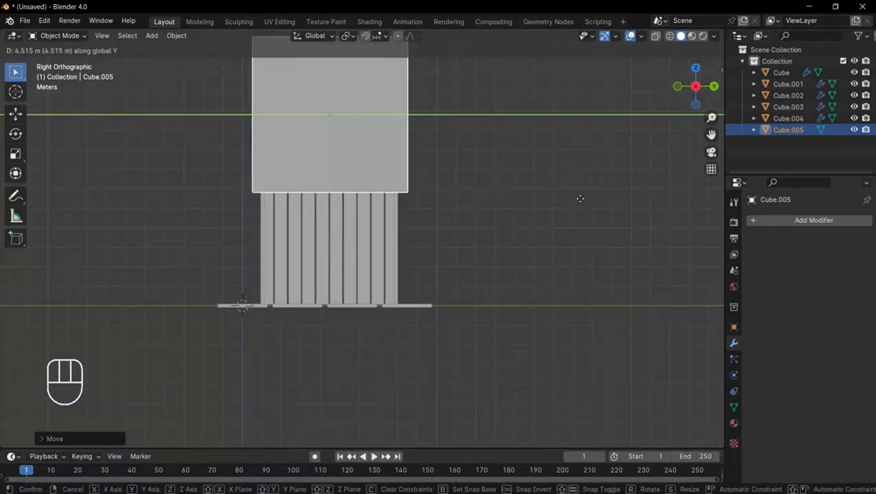
{"action": "left_click", "coordinate": [579, 199]}
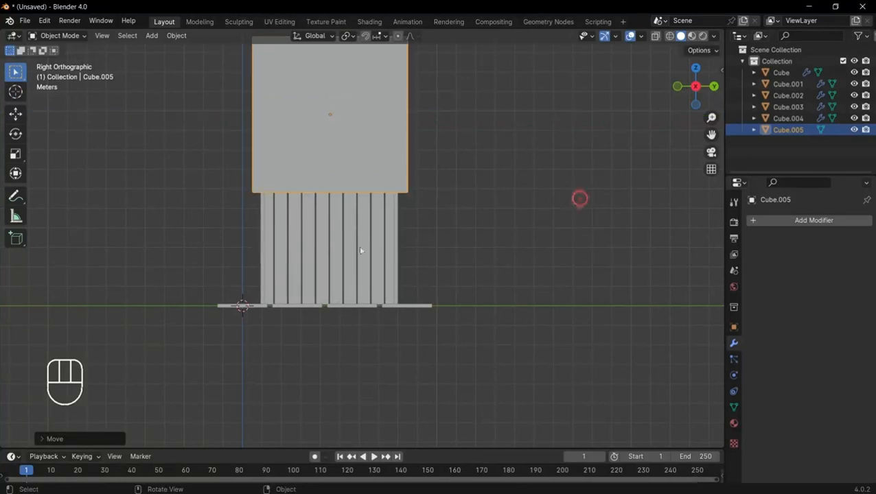
Enter Edit Mode on the cube, turn on X-ray and select its four upper vertices in the front view
{"action": "middle_click_drag", "start_coordinate": [578, 199], "coordinate": [426, 278]}
{"action": "scroll", "coordinate": [419, 291], "scroll_direction": "up", "scroll_amount": 2}
{"action": "key", "text": "Tab"}
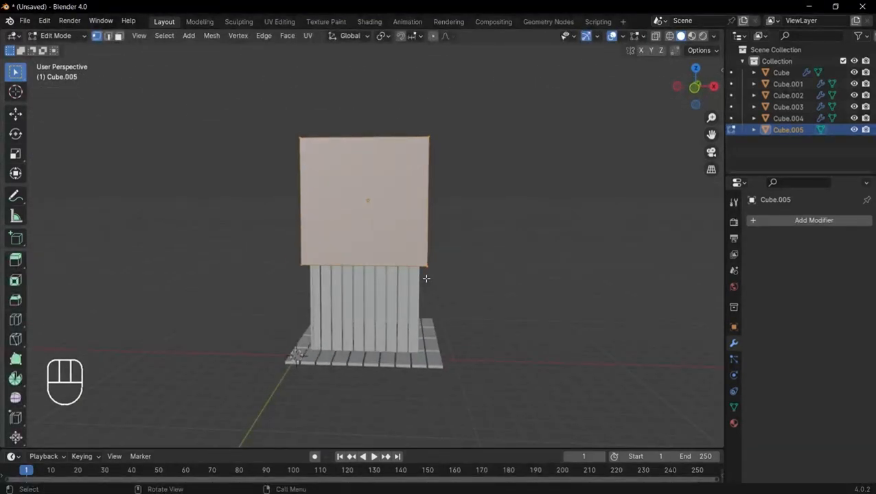
{"action": "key", "text": "KP_1"}
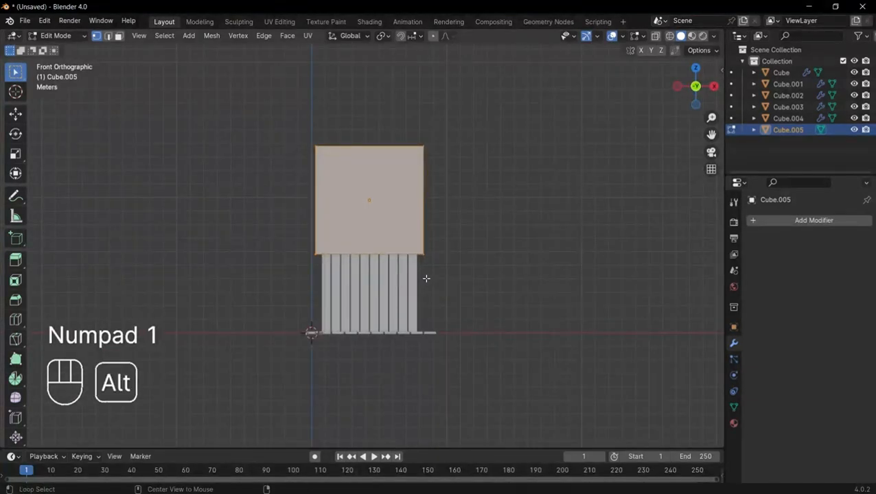
{"action": "key", "text": "alt+z"}
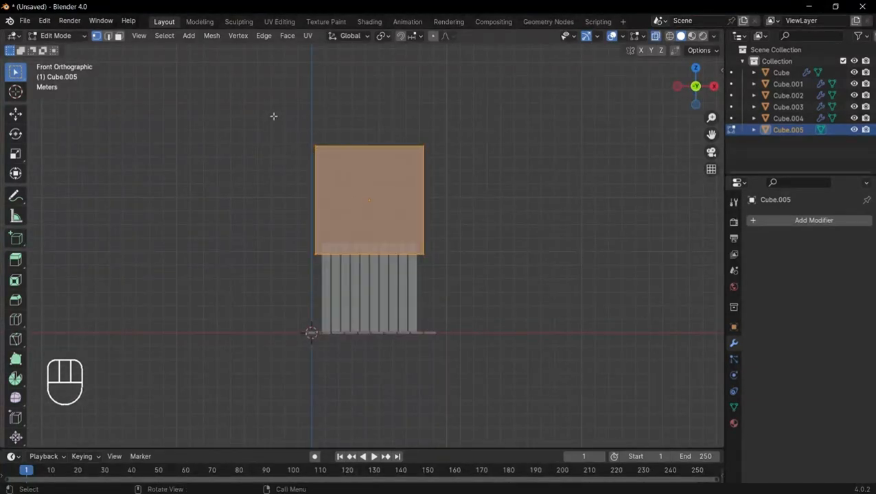
{"action": "left_click_drag", "start_coordinate": [273, 116], "coordinate": [486, 187]}
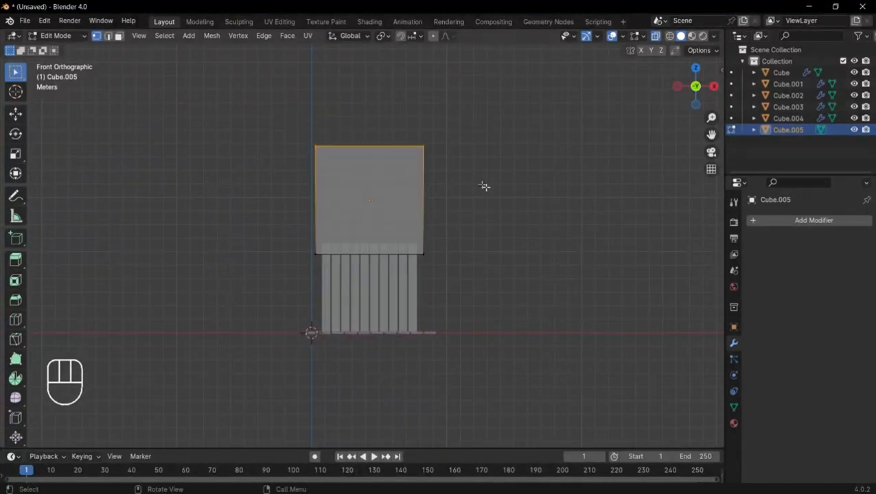
{"action": "middle_click_drag", "start_coordinate": [554, 227], "coordinate": [368, 205]}
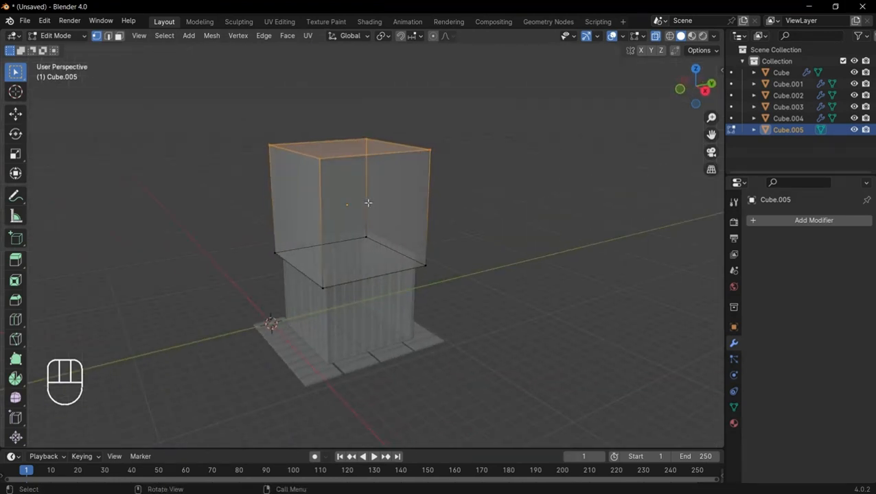
{"action": "key", "text": "KP_1"}
{"action": "key", "text": "s"}
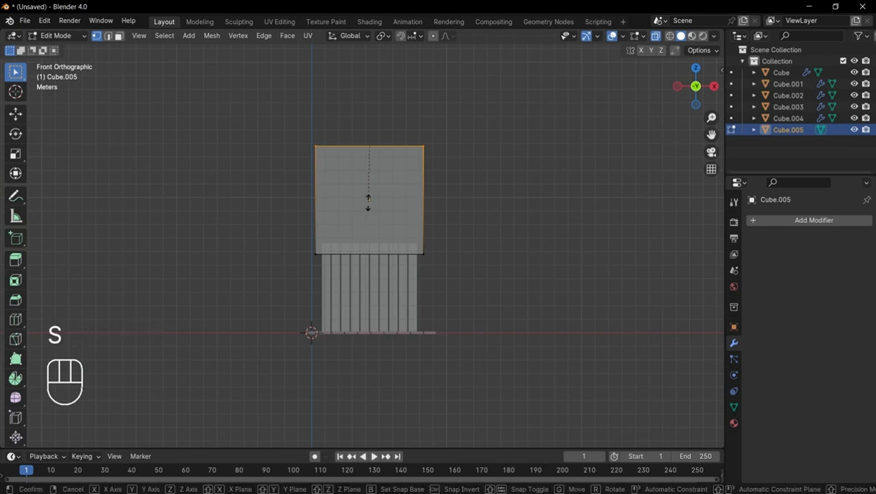
{"action": "key", "text": "z"}
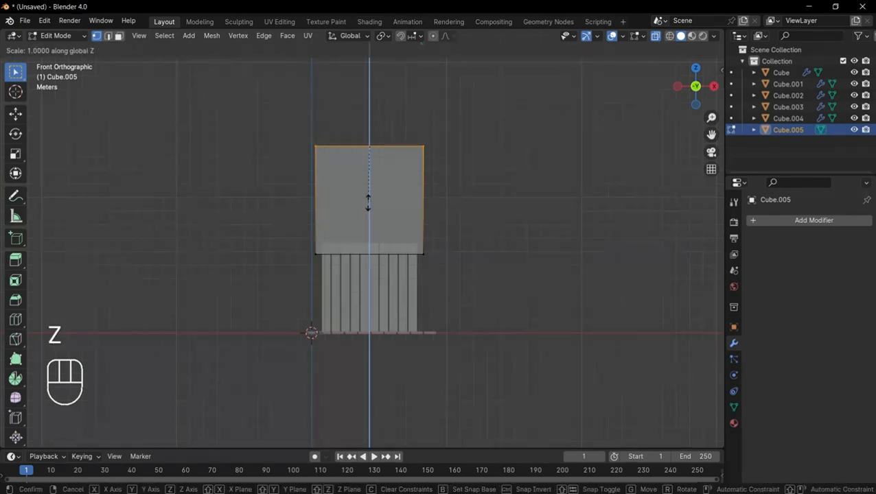
{"action": "right_click", "coordinate": [368, 203]}
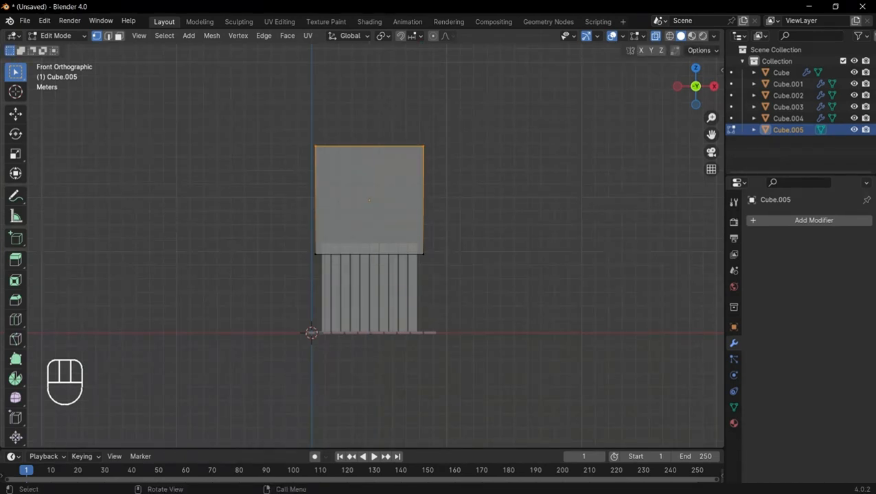
Scale the cube's upper vertices to 0 along X to form a gable roof, turn off X-ray and return to Object Mode
{"action": "key", "text": "s"}
{"action": "key", "text": "x"}
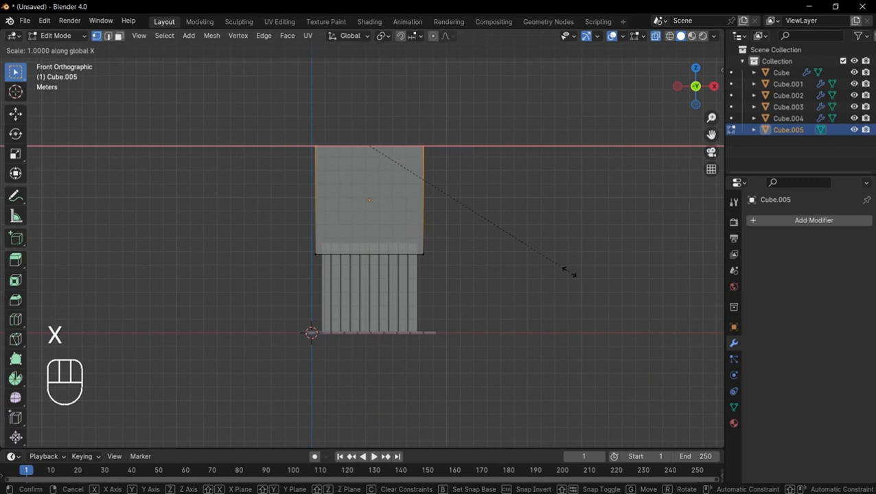
{"action": "key", "text": "KP_0"}
{"action": "key", "text": "Return"}
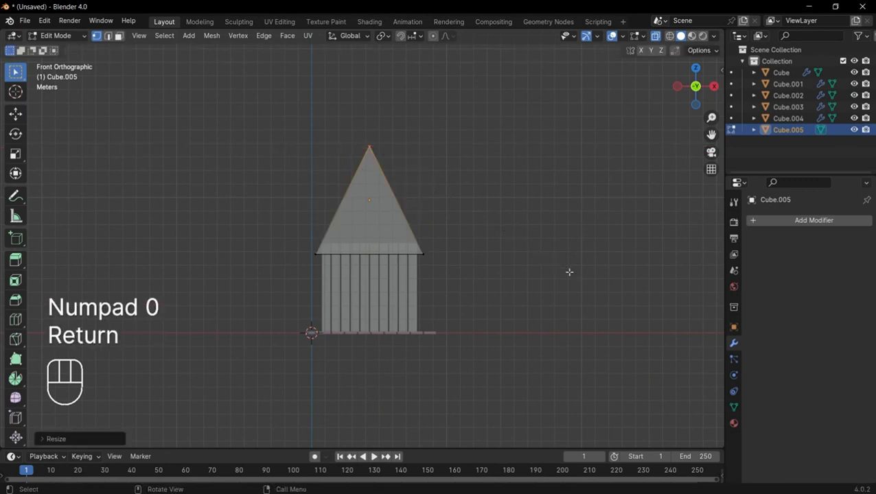
{"action": "key", "text": "alt+z"}
{"action": "middle_click_drag", "start_coordinate": [569, 271], "coordinate": [535, 258]}
{"action": "key", "text": "Tab"}
Add a new cube at the world origin and scale it uniformly down to roughly two thirds of its size
{"action": "key", "text": "shift+a"}
{"action": "mouse_move", "coordinate": [536, 255]}
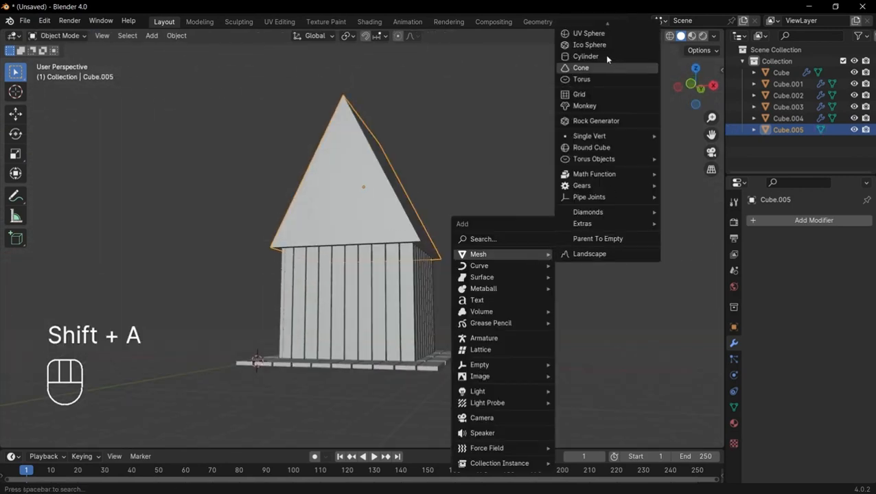
{"action": "scroll", "coordinate": [604, 55], "scroll_direction": "up", "scroll_amount": 3}
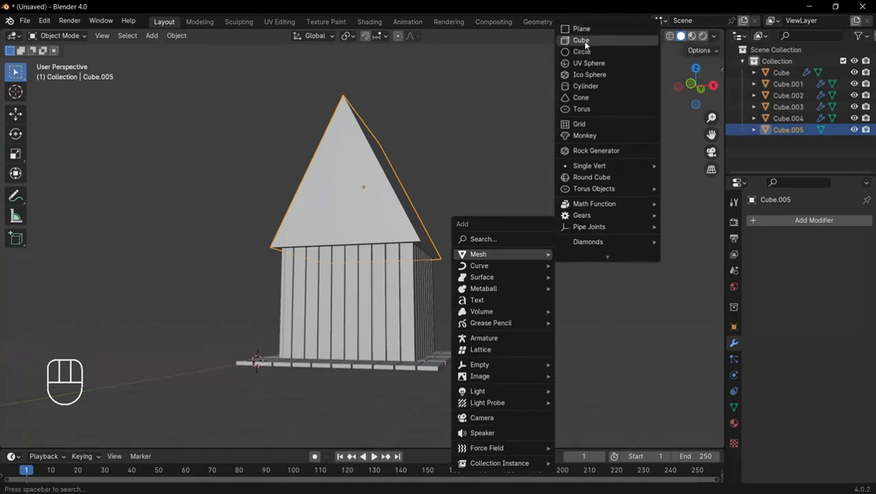
{"action": "left_click", "coordinate": [583, 40]}
{"action": "key", "text": "KP_1"}
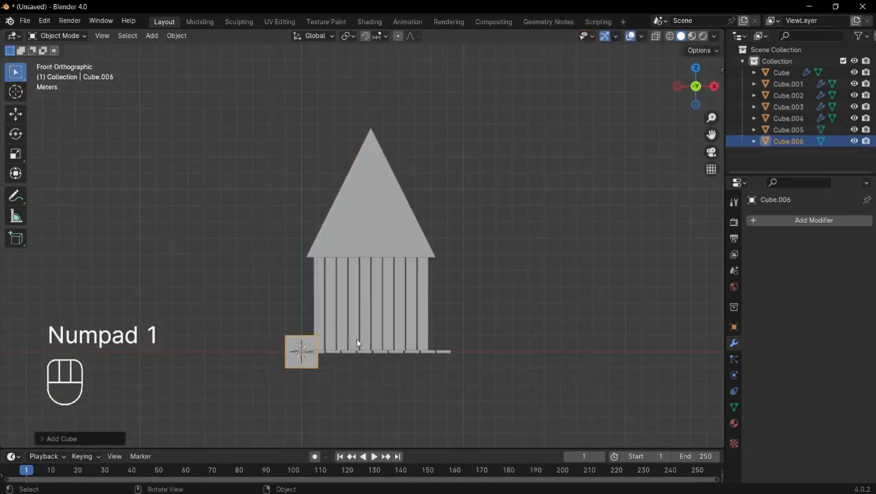
{"action": "middle_click_drag", "start_coordinate": [369, 278], "coordinate": [388, 201], "text": "shift"}
{"action": "scroll", "coordinate": [453, 358], "scroll_direction": "up", "scroll_amount": 1}
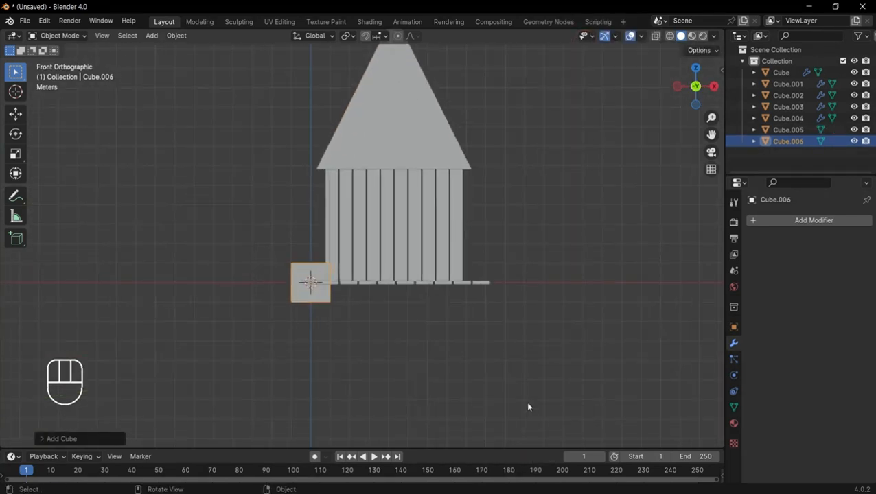
{"action": "key", "text": "s"}
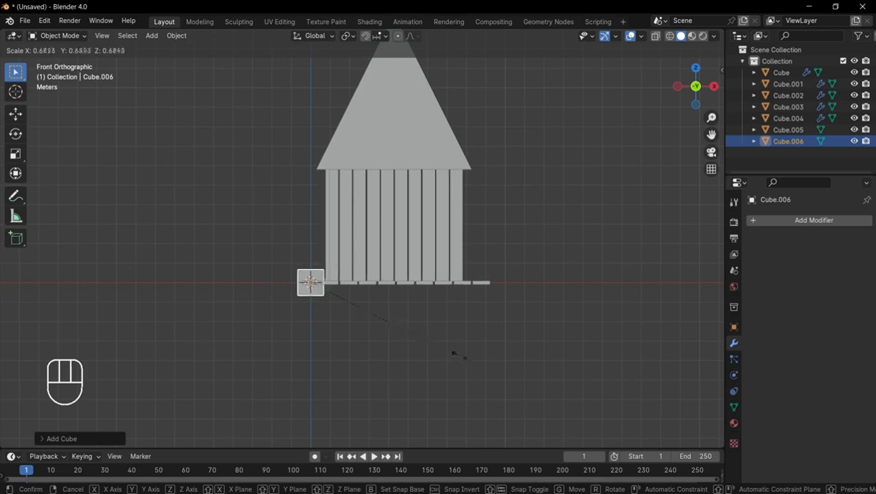
{"action": "left_click", "coordinate": [448, 347]}
Stretch the small cube along Y in the right view to more than 9 times its length, forming a ridge beam
{"action": "key", "text": "KP_3"}
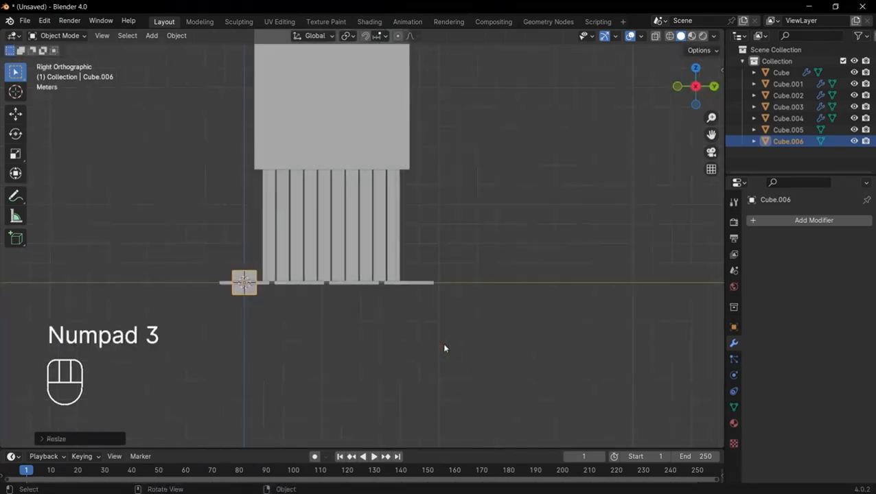
{"action": "key", "text": "s"}
{"action": "key", "text": "y"}
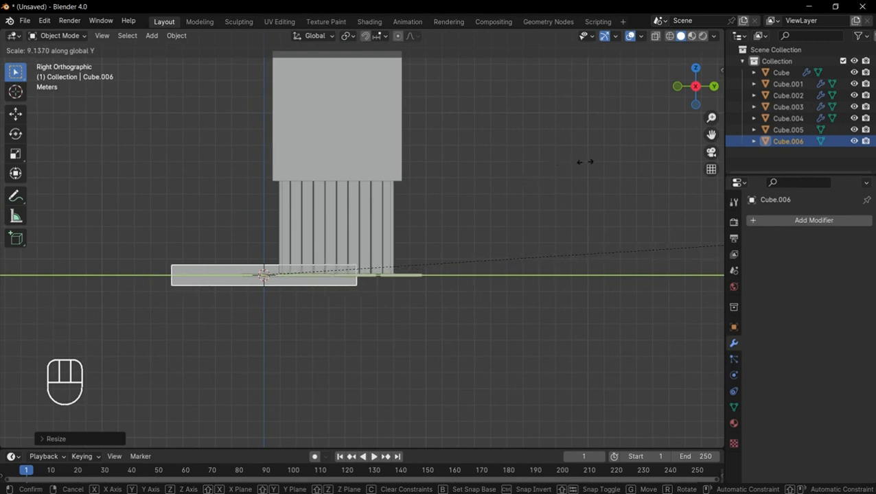
{"action": "left_click", "coordinate": [643, 162]}
Raise the beam about 14 m along Z to the roof's peak and move it about 4.7 m along Y over the roof
{"action": "middle_click_drag", "start_coordinate": [481, 219], "coordinate": [439, 242], "text": "shift"}
{"action": "key", "text": "g"}
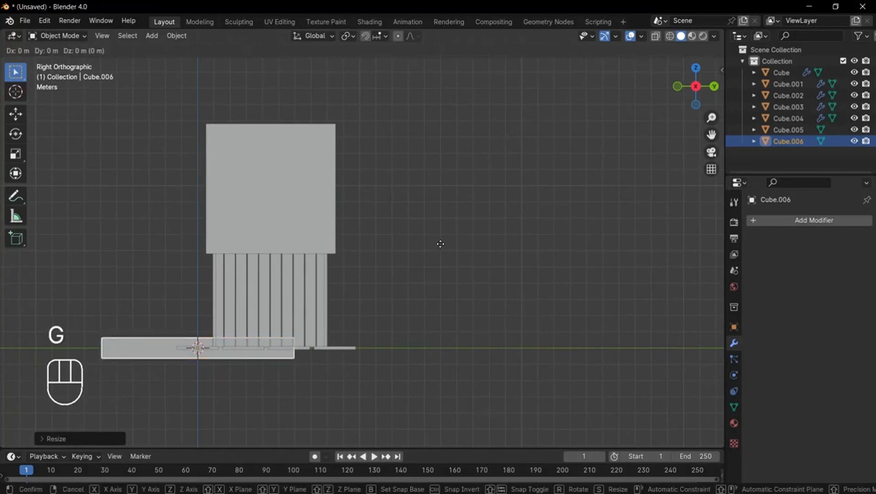
{"action": "key", "text": "z"}
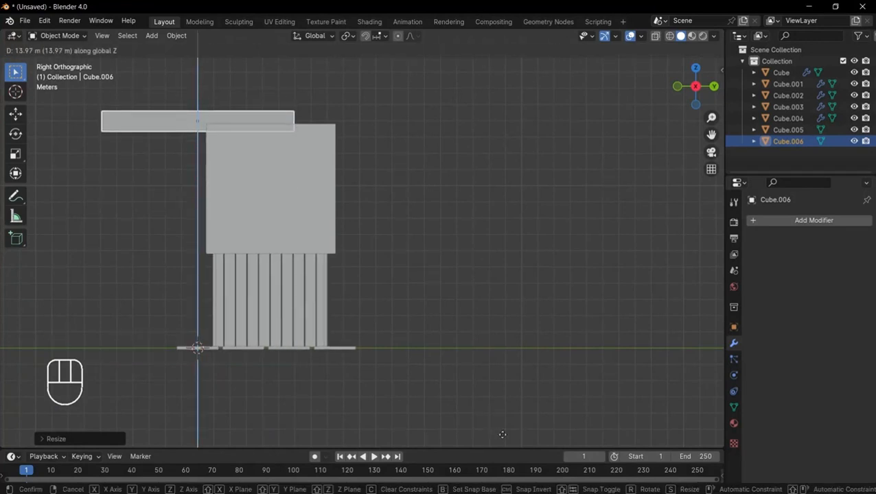
{"action": "left_click", "coordinate": [504, 436]}
{"action": "key", "text": "g"}
{"action": "key", "text": "y"}
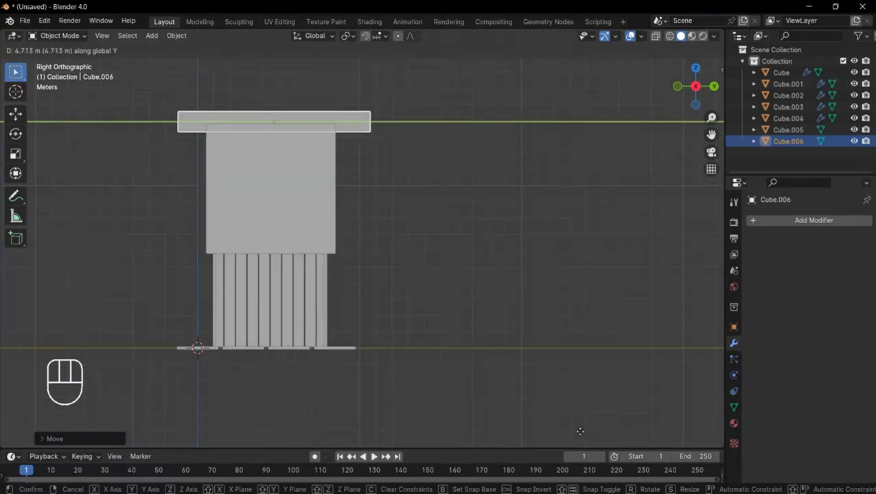
{"action": "left_click", "coordinate": [577, 426]}
Move the beam about 4.2 m along X in the front view to centre it on the roof's ridge
{"action": "key", "text": "KP_1"}
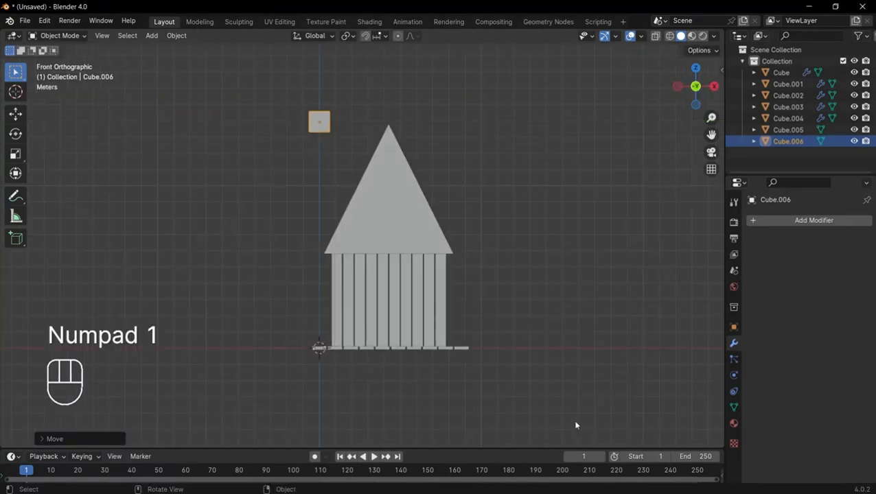
{"action": "key", "text": "g"}
{"action": "key", "text": "x"}
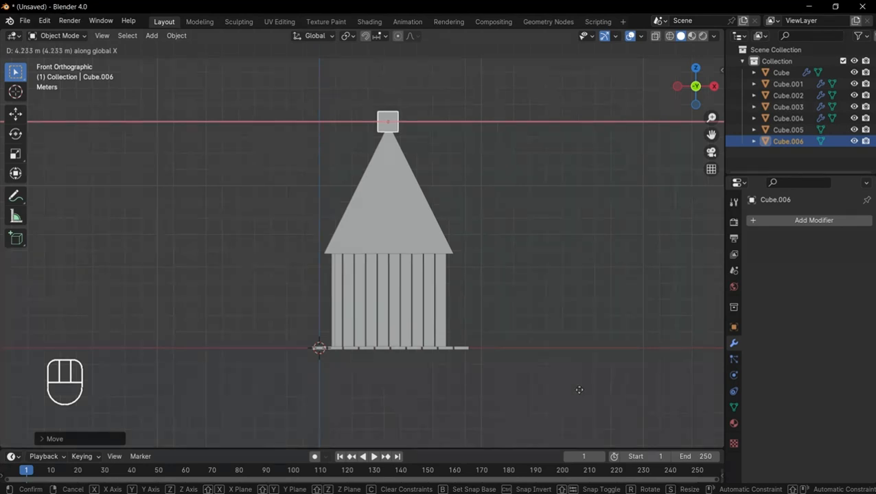
{"action": "left_click", "coordinate": [578, 388]}
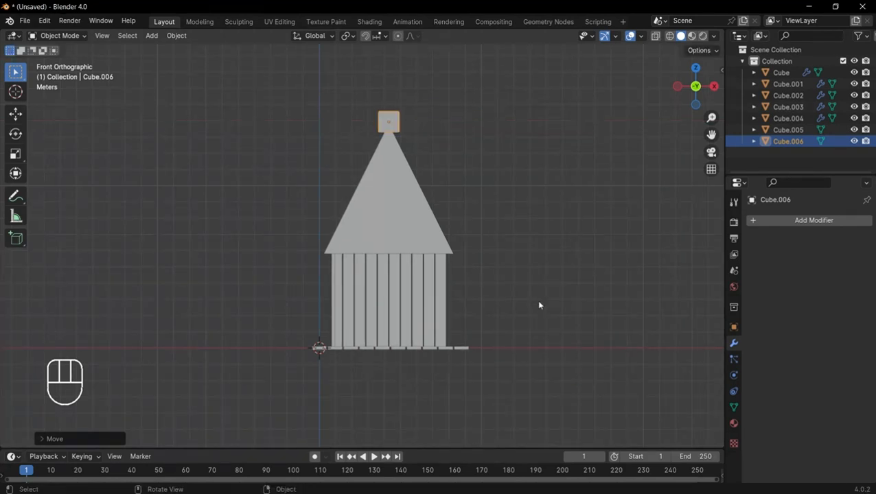
Enter Edit Mode on the beam in the right view and add 29 evenly spaced loop cuts across its length
{"action": "key", "text": "KP_3"}
{"action": "key", "text": "Tab"}
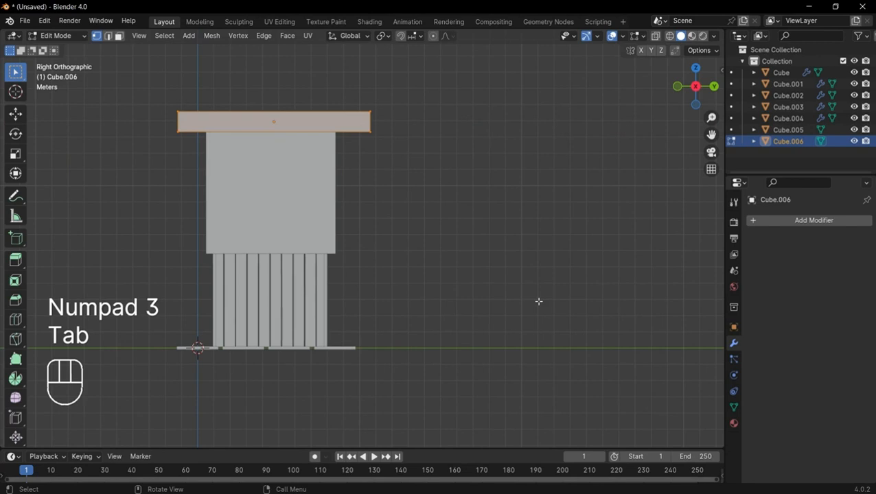
{"action": "key", "text": "ctrl"}
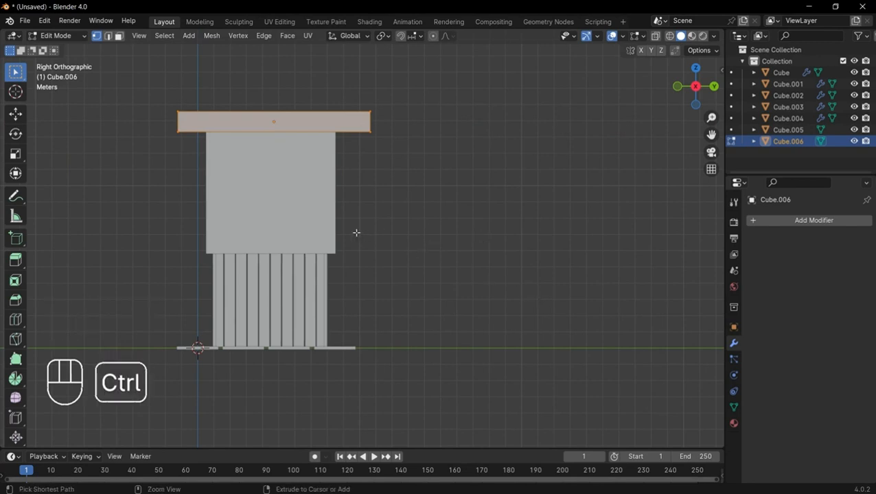
{"action": "key", "text": "ctrl+r"}
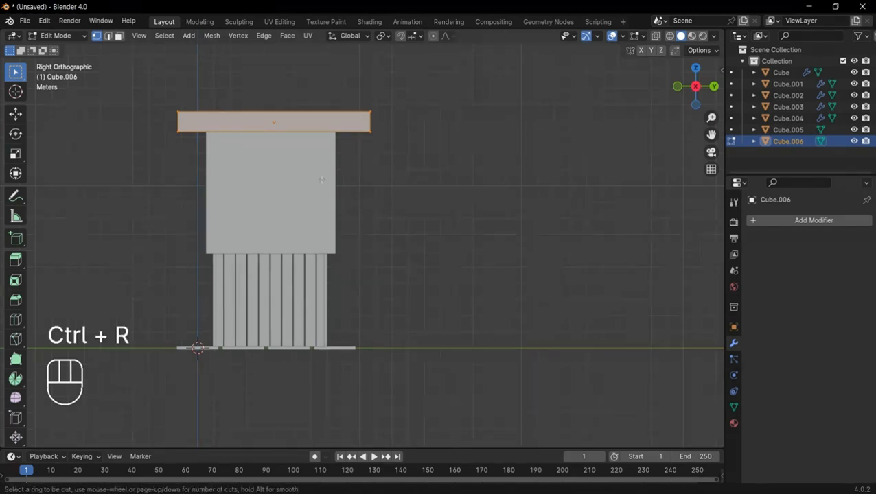
{"action": "scroll", "coordinate": [272, 123], "scroll_direction": "up", "scroll_amount": 11}
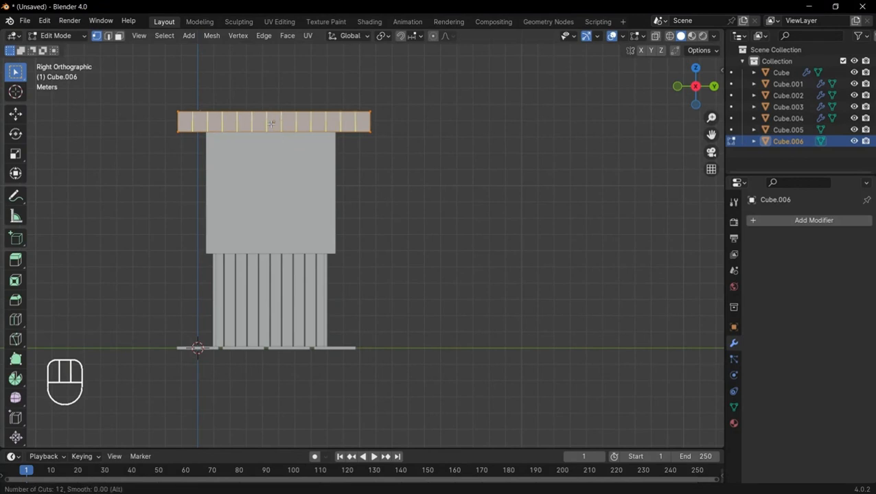
{"action": "scroll", "coordinate": [272, 124], "scroll_direction": "up", "scroll_amount": 1}
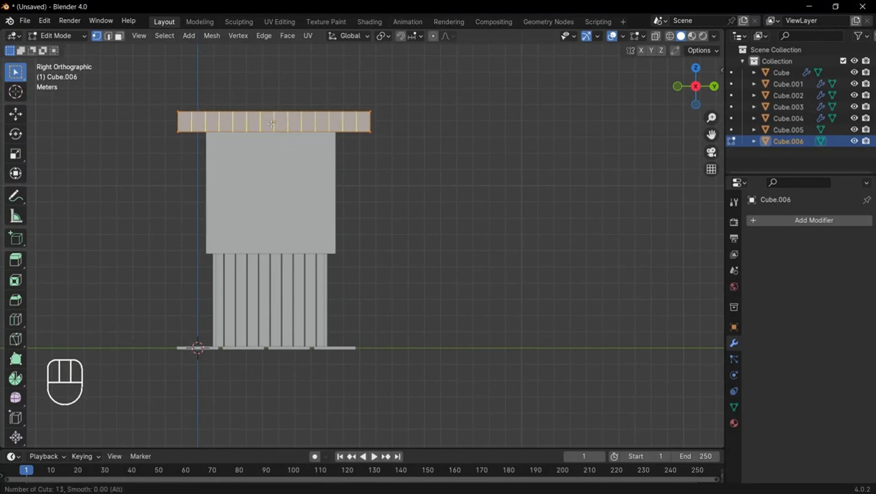
{"action": "scroll", "coordinate": [277, 142], "scroll_direction": "up", "scroll_amount": 1}
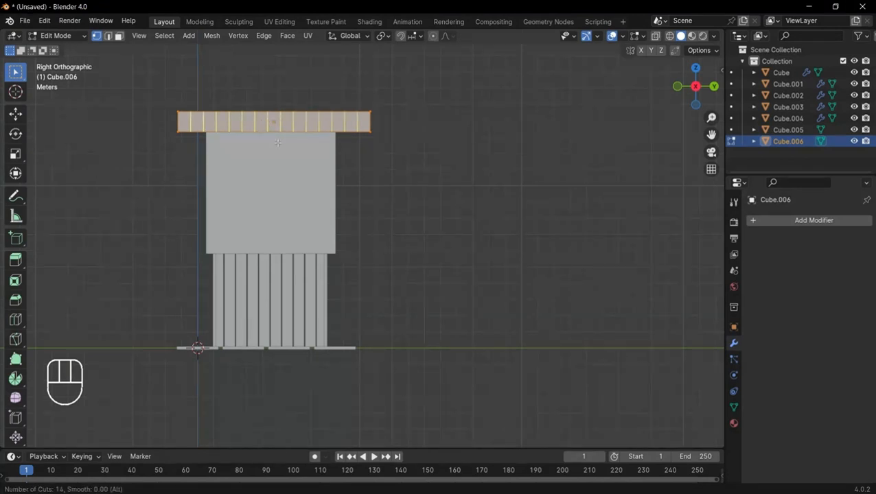
{"action": "scroll", "coordinate": [277, 142], "scroll_direction": "up", "scroll_amount": 14}
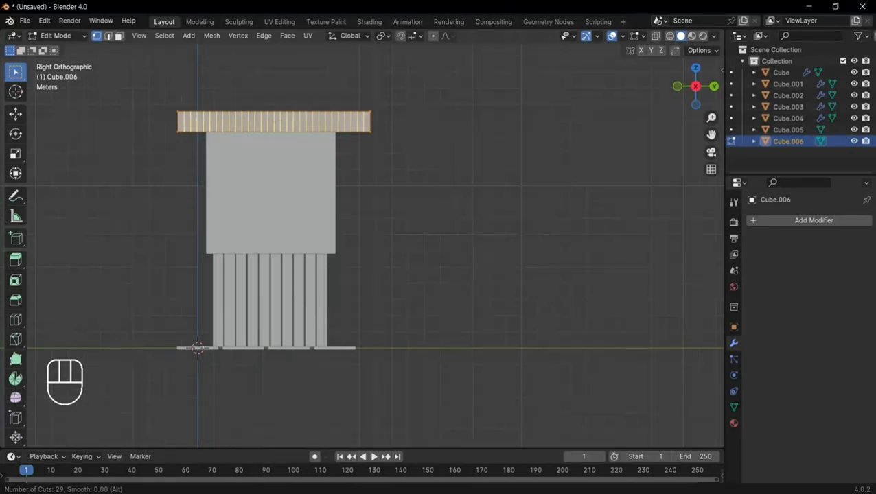
{"action": "left_click", "coordinate": [277, 142]}
{"action": "right_click", "coordinate": [277, 141]}
{"action": "scroll", "coordinate": [347, 210], "scroll_direction": "up", "scroll_amount": 5}
{"action": "middle_click_drag", "start_coordinate": [350, 212], "coordinate": [413, 252], "text": "shift"}
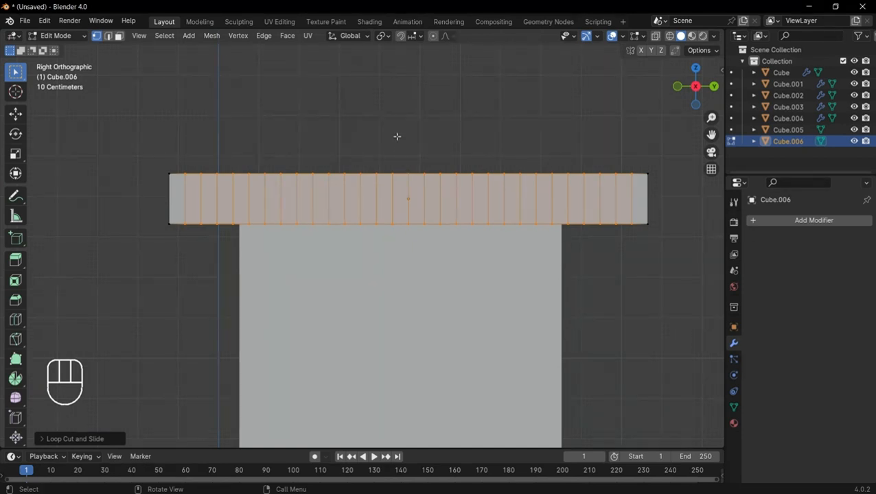
Turn on X-ray, clear the vertex selection and enable proportional editing with the Sphere falloff
{"action": "scroll", "coordinate": [466, 376], "scroll_direction": "down", "scroll_amount": 4}
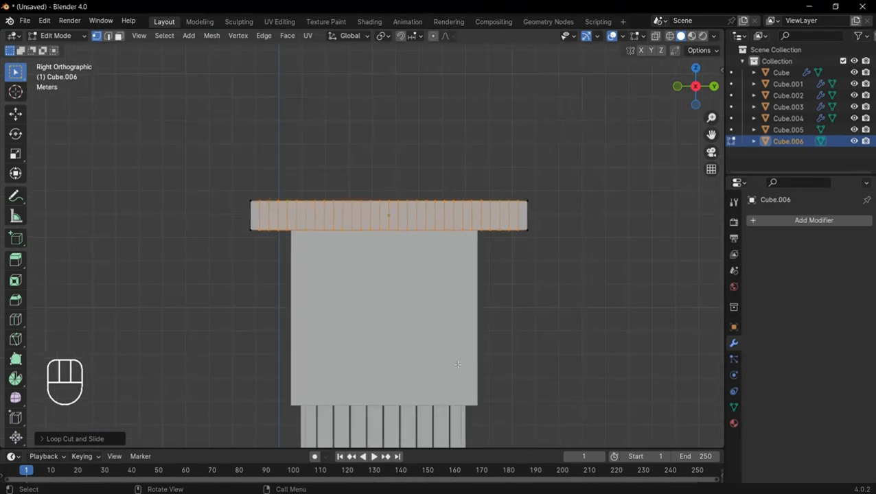
{"action": "middle_click_drag", "start_coordinate": [460, 369], "coordinate": [438, 326], "text": "shift"}
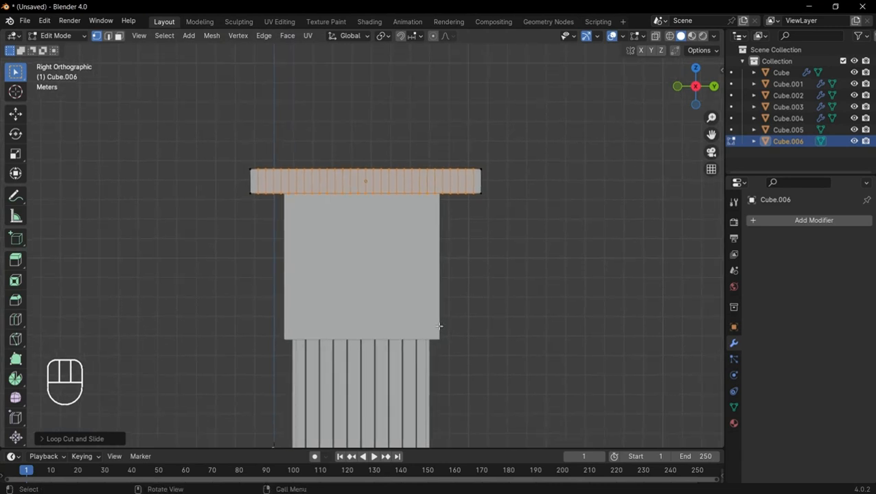
{"action": "key", "text": "alt+z"}
{"action": "left_click", "coordinate": [517, 297]}
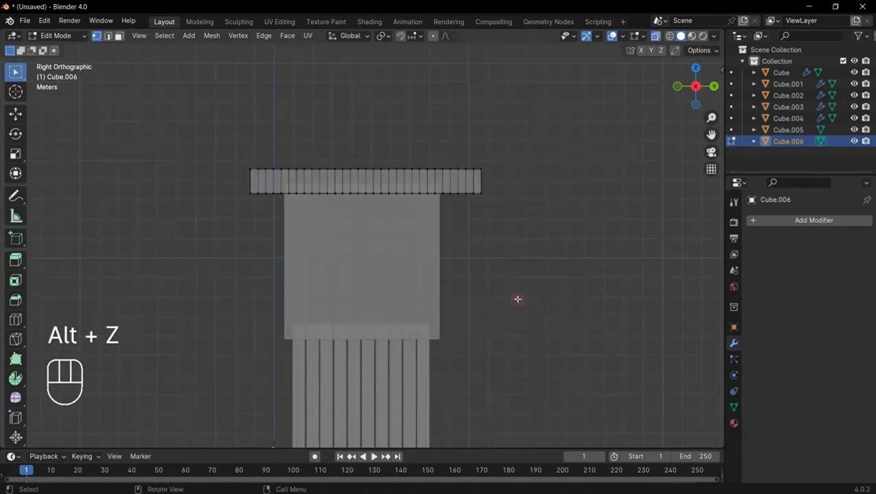
{"action": "key", "text": "o"}
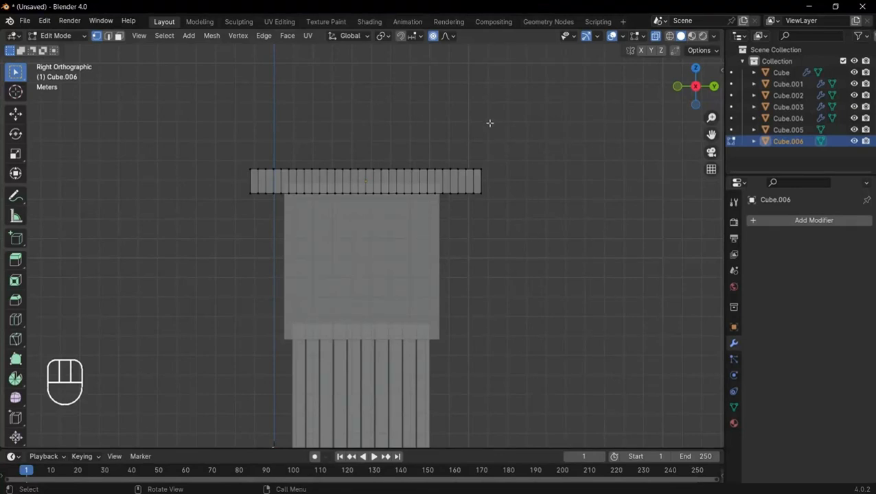
{"action": "left_click", "coordinate": [449, 37]}
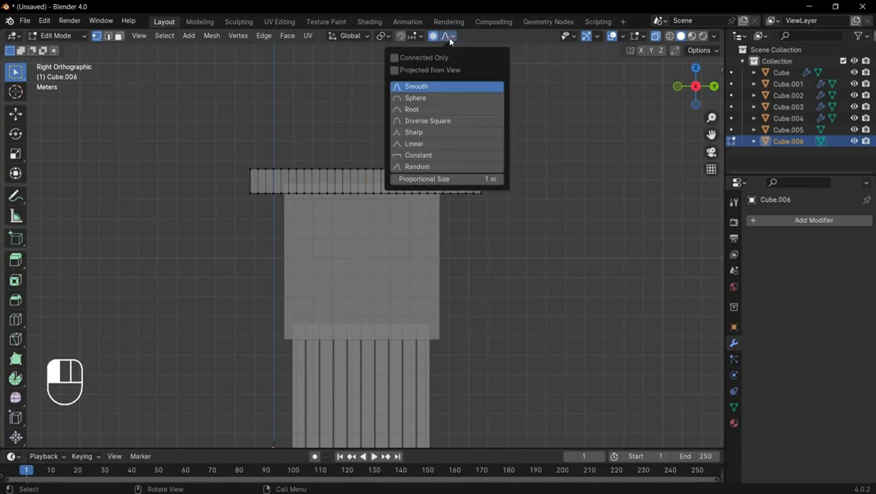
{"action": "left_click", "coordinate": [424, 99]}
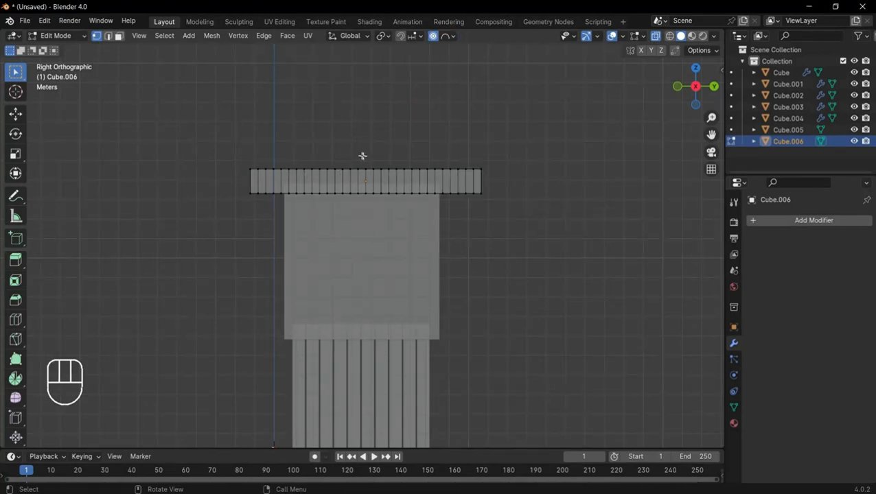
Select the beam's middle vertices and lower them about 2.63 m along Z with a proportional size of about 6.73 m to curve the beam
{"action": "left_click_drag", "start_coordinate": [361, 156], "coordinate": [367, 204]}
{"action": "key", "text": "g"}
{"action": "key", "text": "z"}
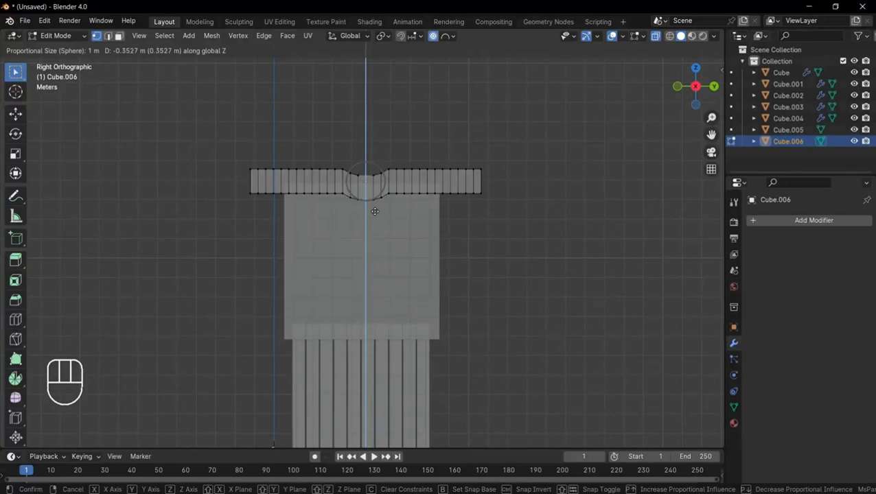
{"action": "scroll", "coordinate": [374, 211], "scroll_direction": "down", "scroll_amount": 14}
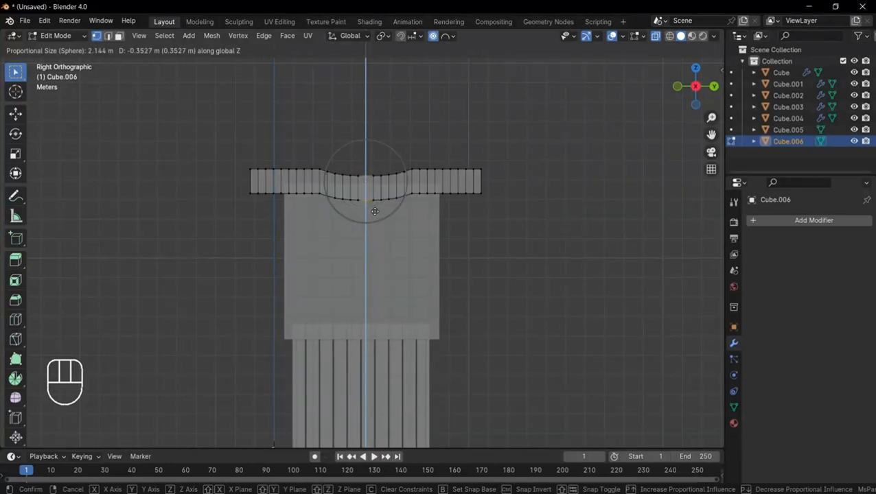
{"action": "scroll", "coordinate": [374, 212], "scroll_direction": "down", "scroll_amount": 6}
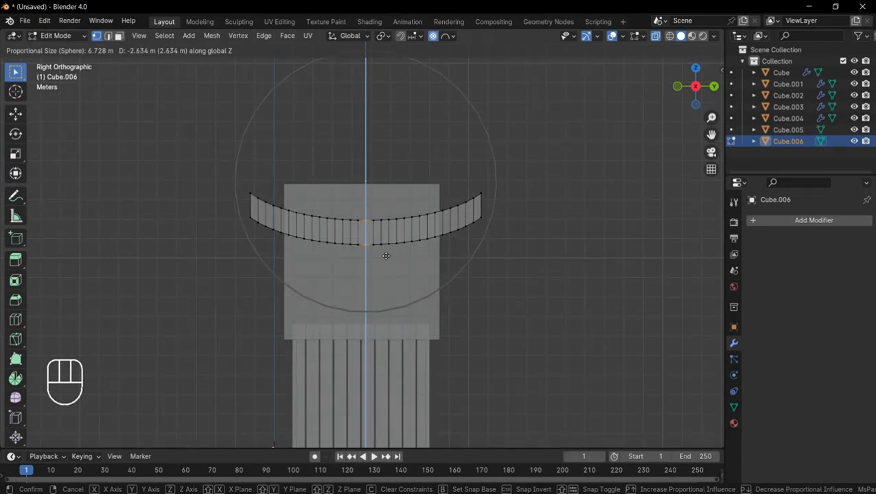
{"action": "left_click", "coordinate": [385, 256]}
Return to Object Mode, turn off X-ray and raise the curved beam about 1.8 m along Z onto the roof ridge
{"action": "key", "text": "Tab"}
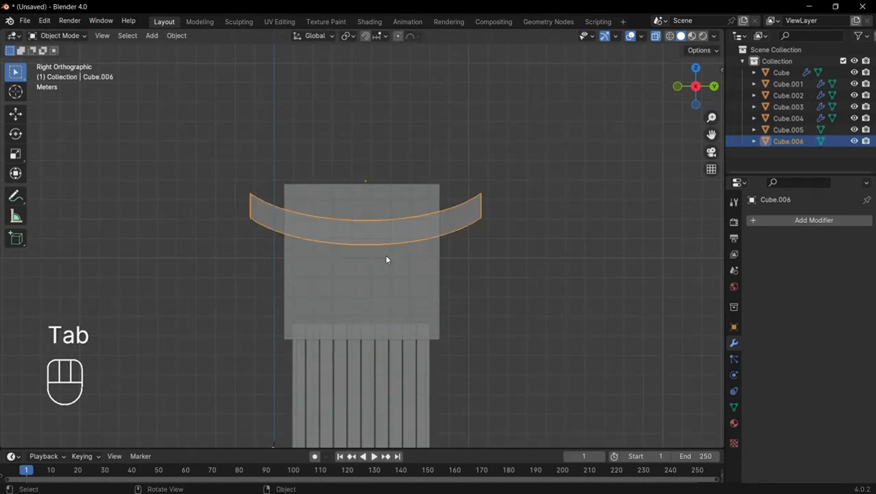
{"action": "key", "text": "alt+z"}
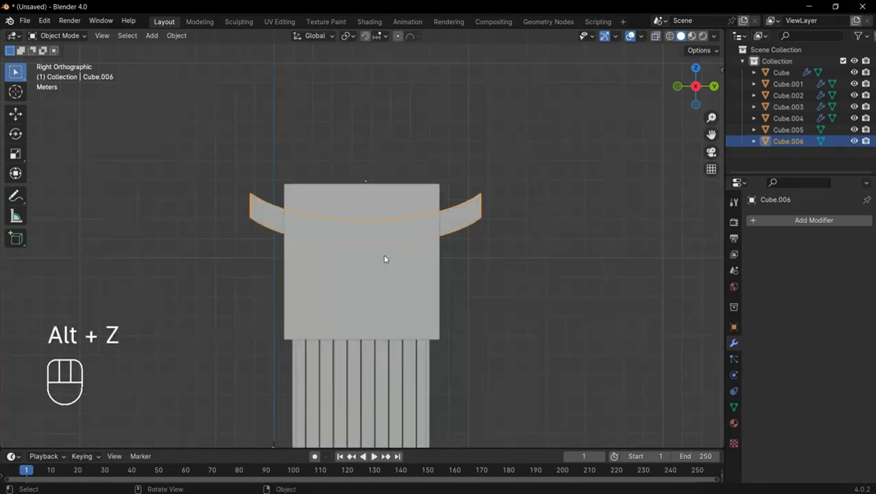
{"action": "key", "text": "g"}
{"action": "key", "text": "z"}
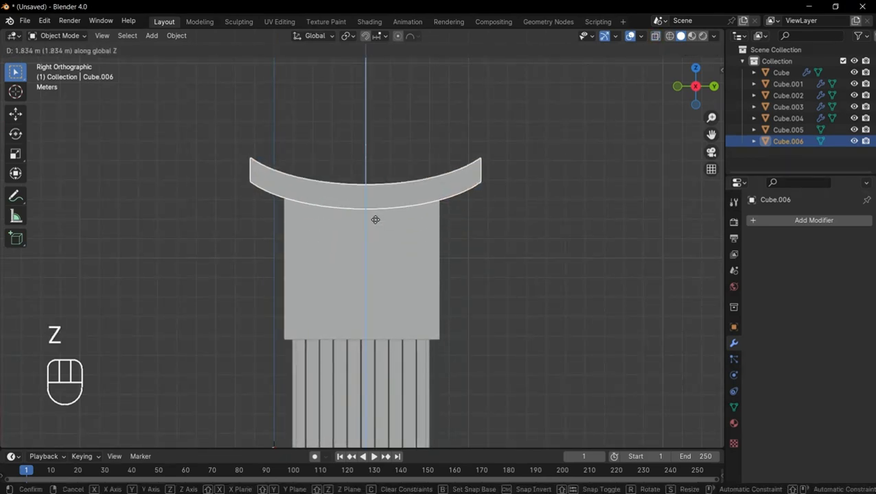
{"action": "left_click", "coordinate": [376, 218]}
Lower the curved ridge beam slightly along Z so it sits on the roof ridge
{"action": "middle_click_drag", "start_coordinate": [375, 218], "coordinate": [410, 248]}
{"action": "key", "text": "g"}
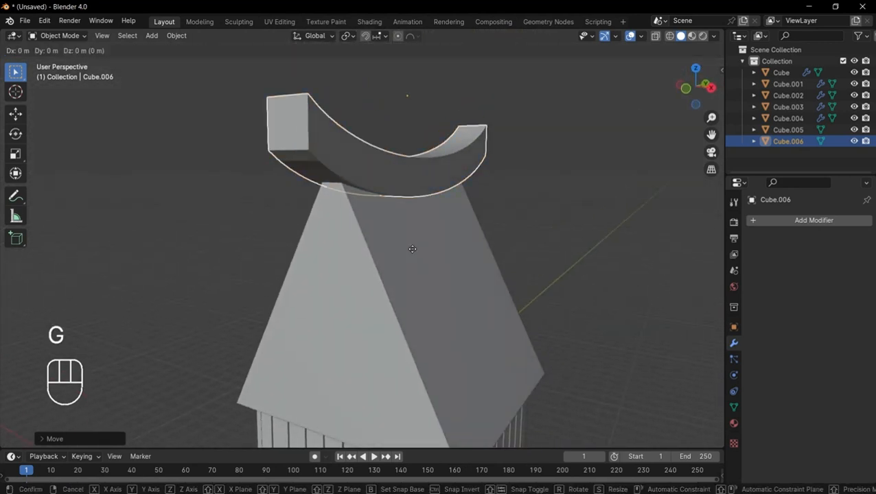
{"action": "key", "text": "z"}
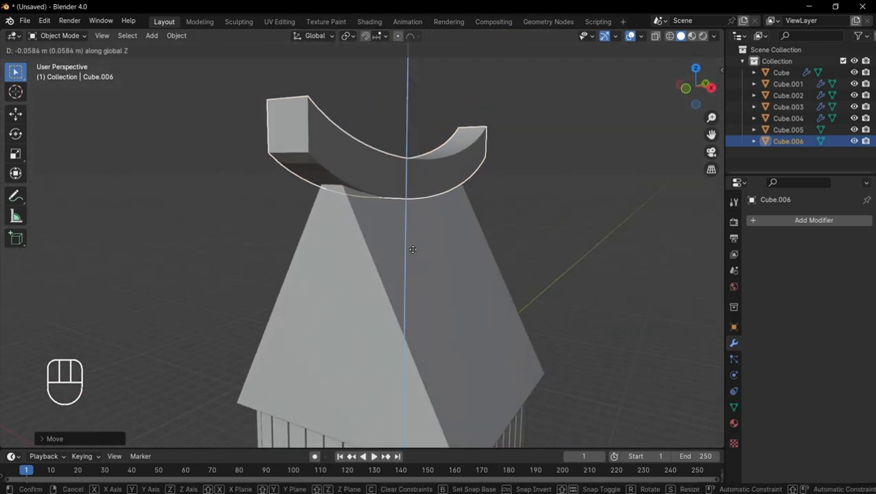
{"action": "left_click", "coordinate": [411, 248]}
{"action": "mouse_move", "coordinate": [411, 249]}
{"action": "middle_mouse_down"}
{"action": "mouse_move", "coordinate": [370, 296]}
{"action": "mouse_move", "coordinate": [403, 254]}
{"action": "middle_mouse_up"}
Add a cube in the front view and scale it down uniformly to about the ridge beam's width
{"action": "scroll", "coordinate": [394, 261], "scroll_direction": "down", "scroll_amount": 4}
{"action": "key", "text": "KP_1"}
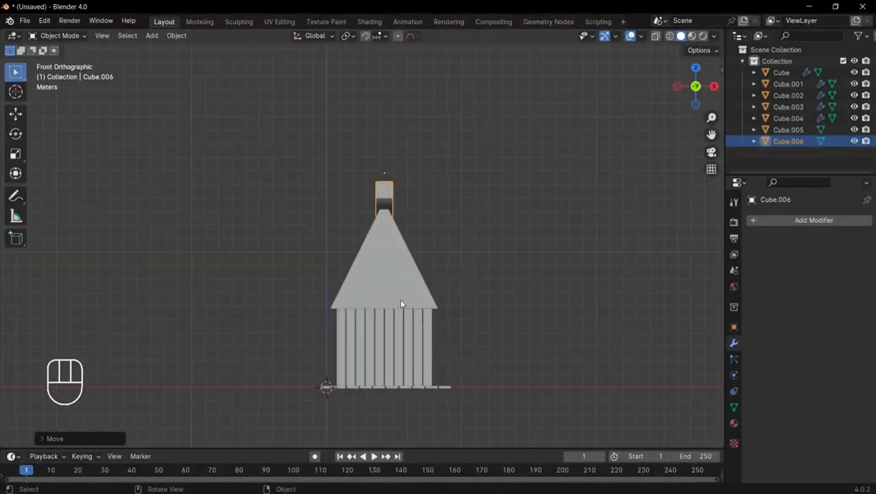
{"action": "key", "text": "shift+a"}
{"action": "mouse_move", "coordinate": [371, 272]}
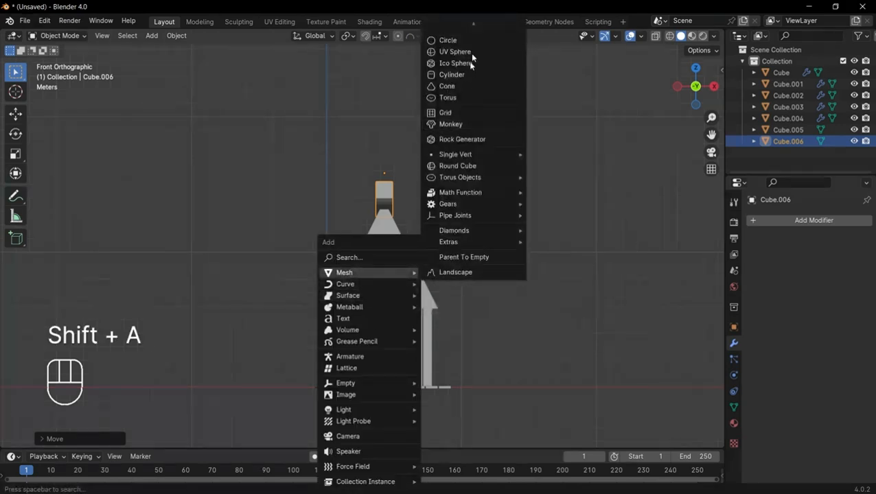
{"action": "left_click", "coordinate": [453, 40]}
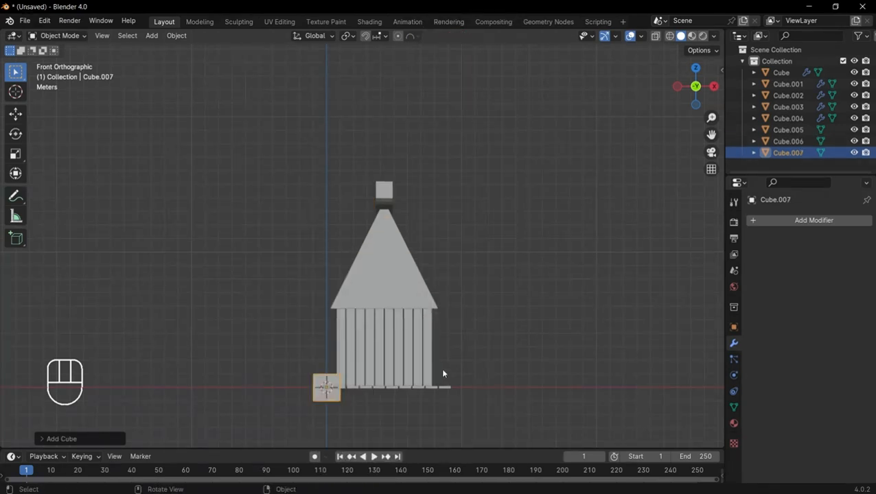
{"action": "middle_click_drag", "start_coordinate": [443, 371], "coordinate": [425, 278], "text": "shift"}
{"action": "scroll", "coordinate": [432, 312], "scroll_direction": "up", "scroll_amount": 2}
{"action": "key", "text": "s"}
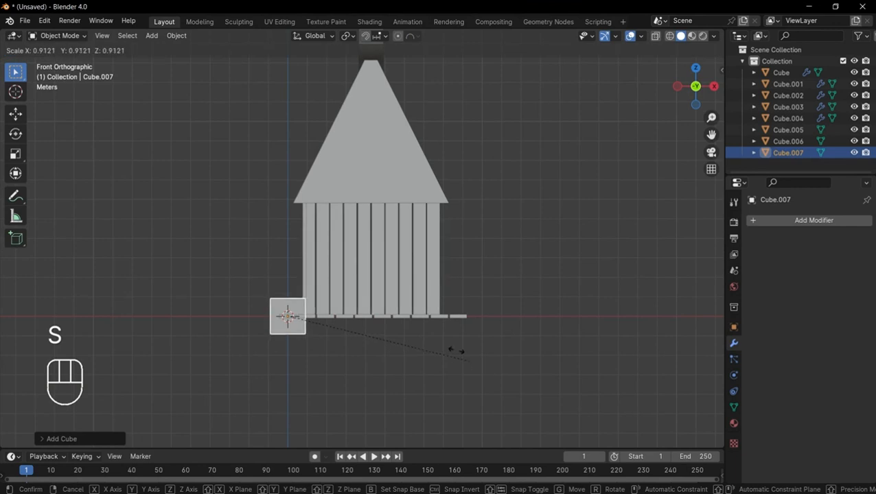
{"action": "left_click", "coordinate": [420, 317]}
Stretch the new cube about 9 times along Z into a long bar
{"action": "middle_click_drag", "start_coordinate": [424, 315], "coordinate": [365, 351], "text": "shift"}
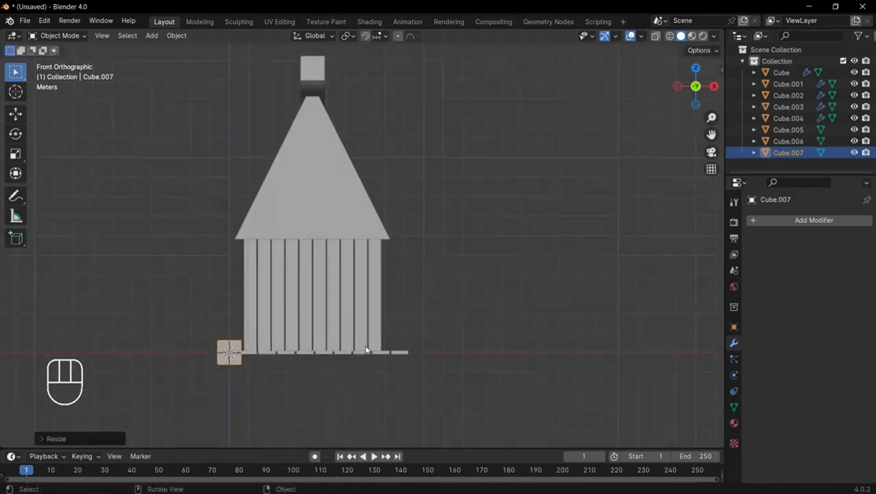
{"action": "key", "text": "s"}
{"action": "key", "text": "z"}
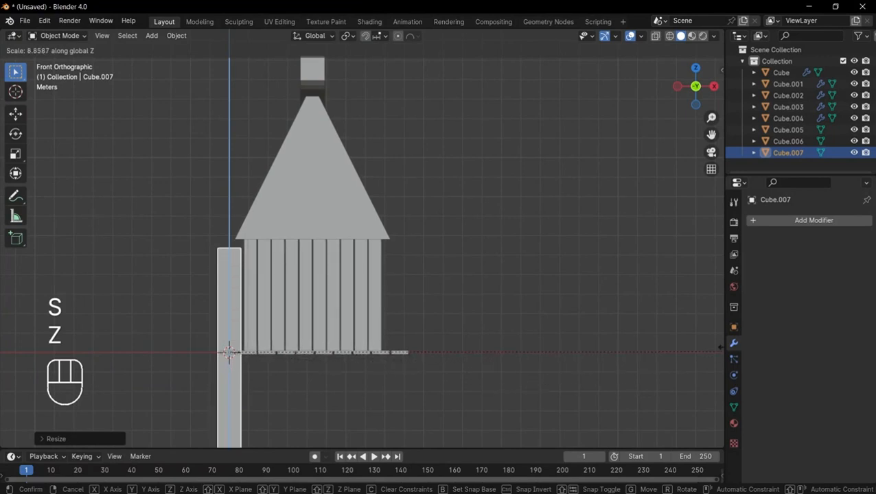
{"action": "left_click", "coordinate": [45, 316], "text": "ctrl"}
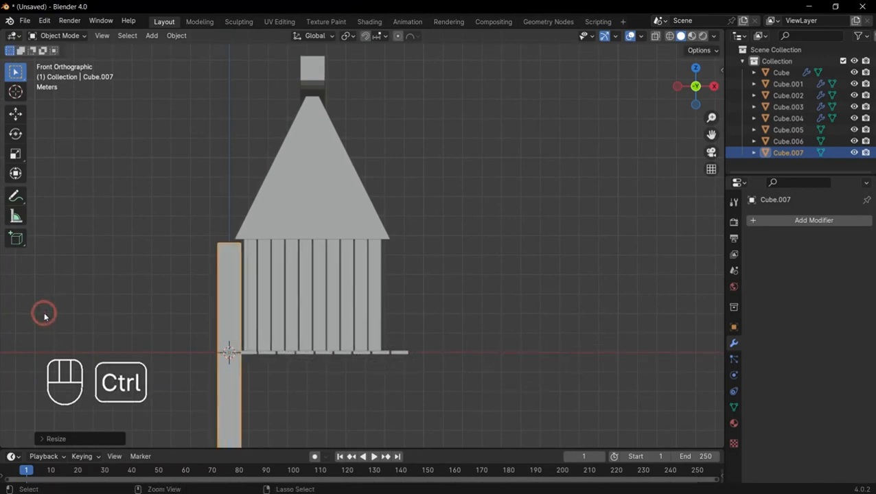
Move the bar beside the roof's +X slope and tilt it to roughly the slope's angle in the front view
{"action": "key", "text": "g"}
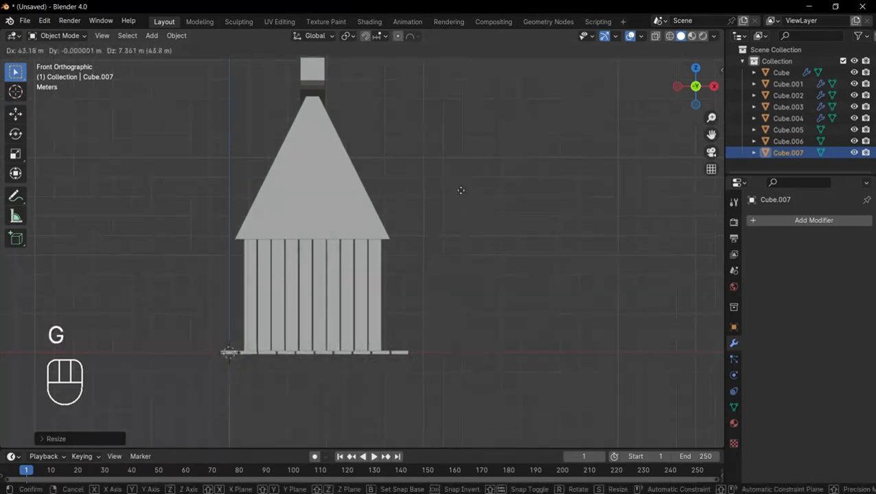
{"action": "right_click", "coordinate": [298, 271]}
{"action": "key", "text": "g"}
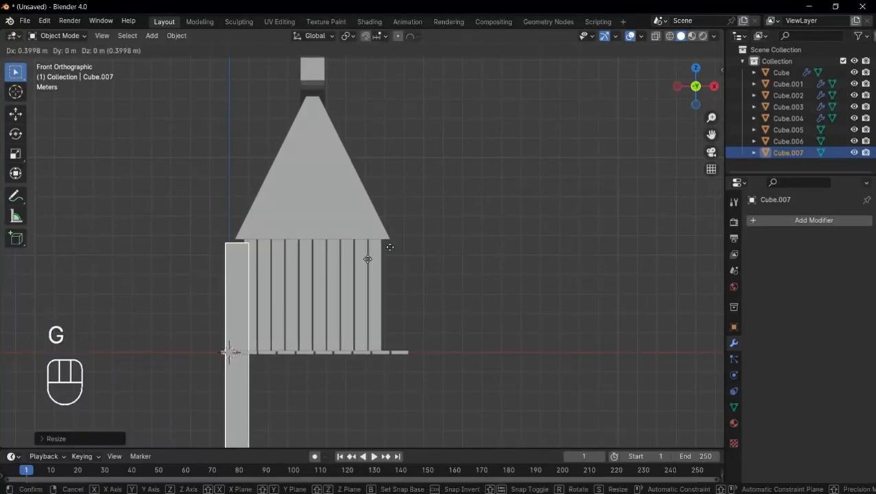
{"action": "left_click", "coordinate": [489, 92]}
{"action": "key", "text": "r"}
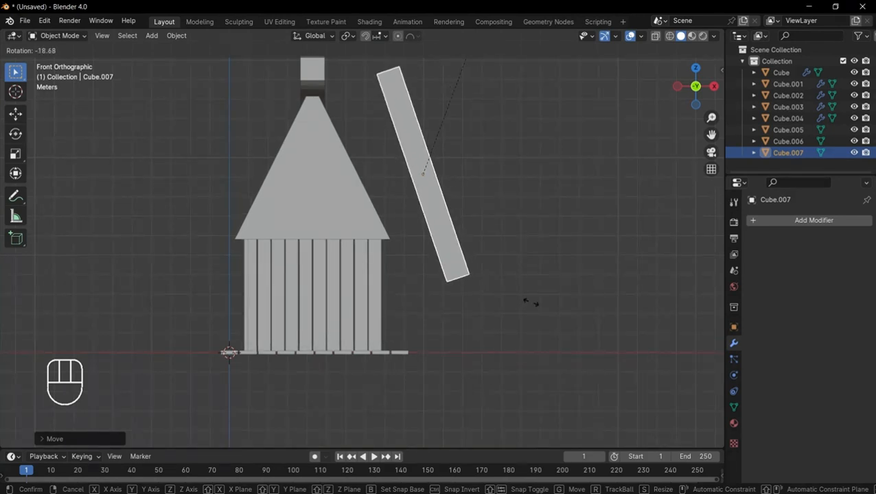
{"action": "left_click", "coordinate": [499, 164]}
Move the tilted bar against the +X roof slope and rotate it about 3.8° more to align with the slope
{"action": "key", "text": "g"}
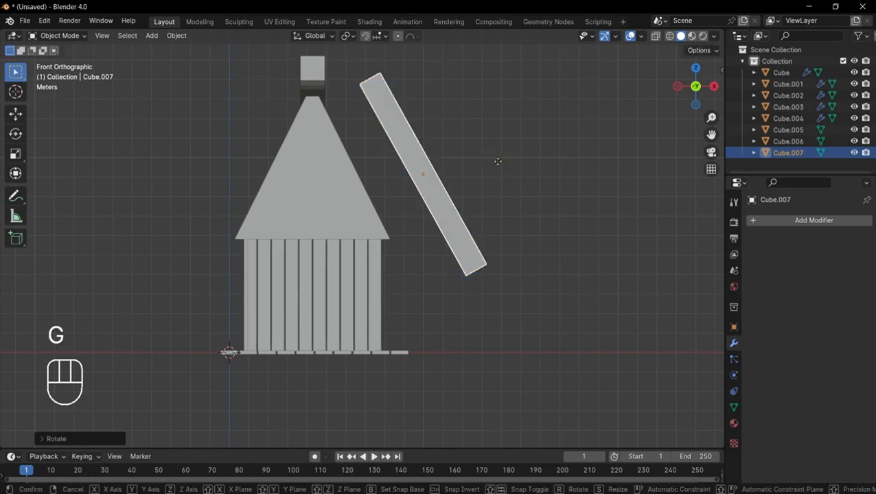
{"action": "left_click", "coordinate": [453, 156]}
{"action": "key", "text": "r"}
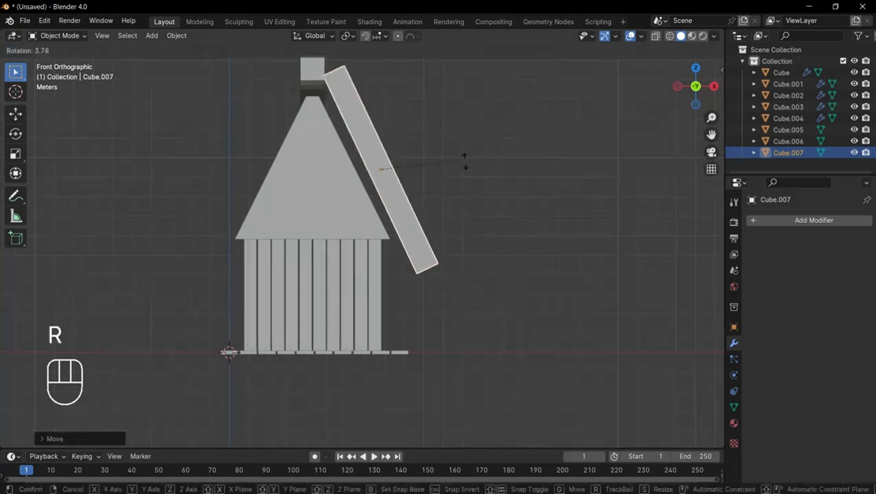
{"action": "left_click", "coordinate": [464, 157]}
{"action": "key", "text": "g"}
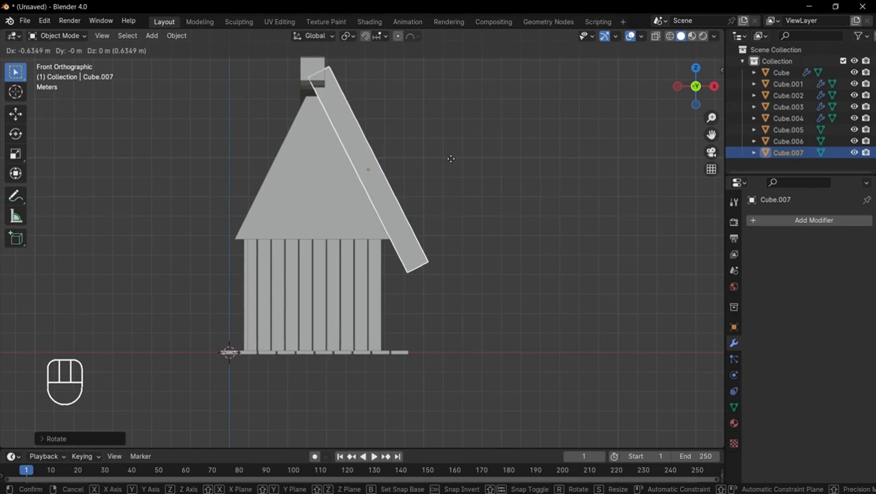
{"action": "left_click", "coordinate": [451, 159]}
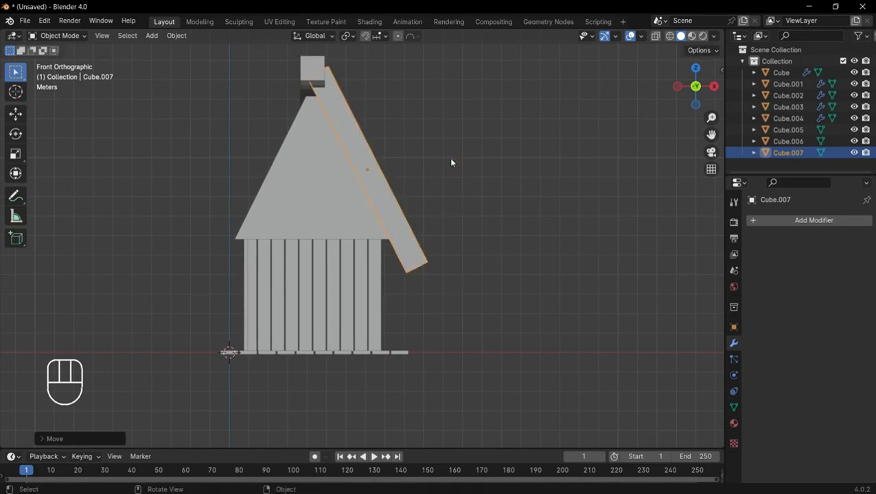
In Edit Mode with X-ray on, select the bar's lower-end vertices and move them about 1.1 m up the slope to shorten it
{"action": "key", "text": "Tab"}
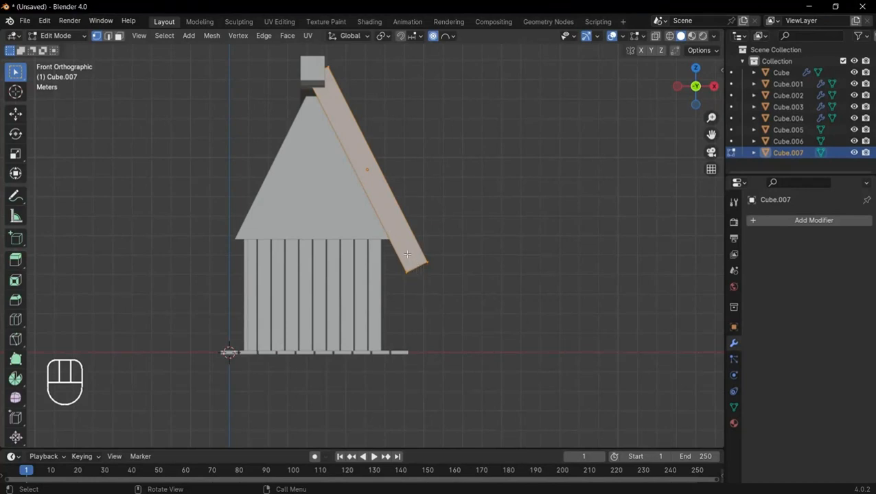
{"action": "key", "text": "alt+z"}
{"action": "left_click_drag", "start_coordinate": [341, 190], "coordinate": [516, 340]}
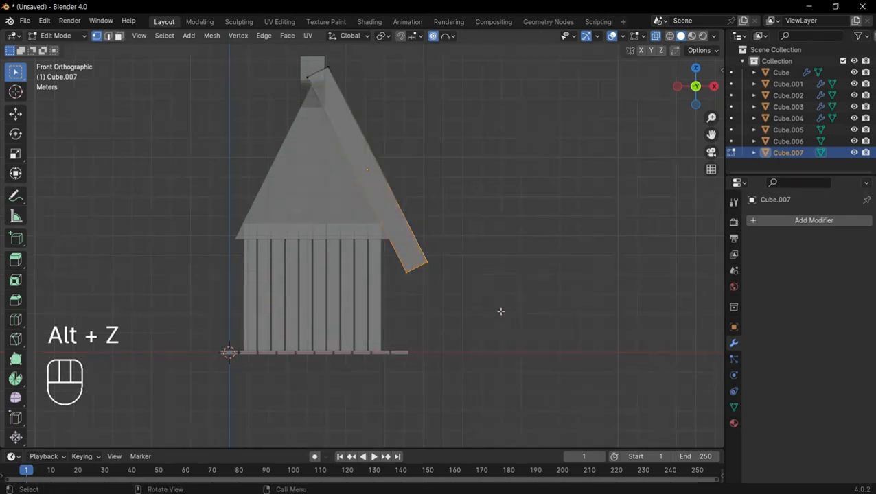
{"action": "key", "text": "g"}
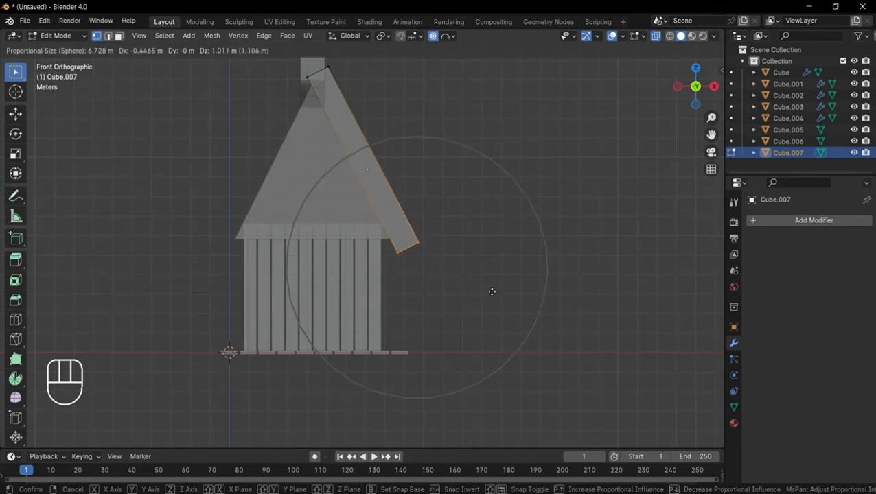
{"action": "left_click", "coordinate": [491, 293]}
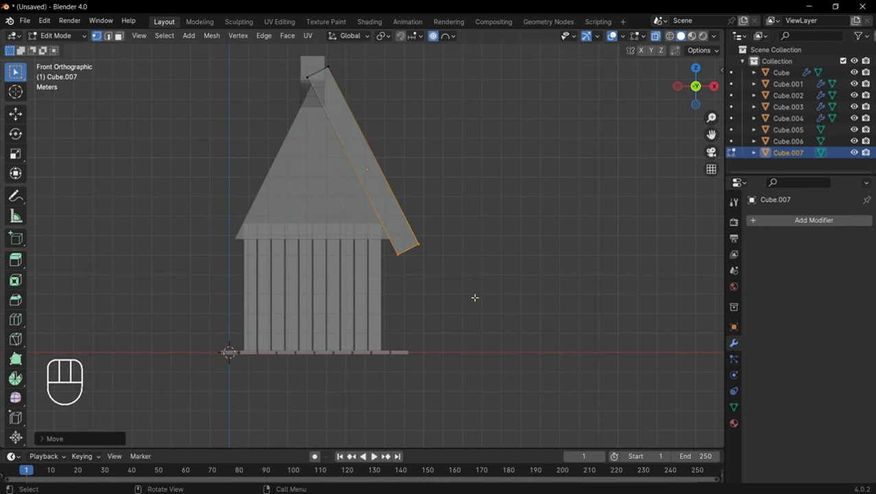
Add 30 evenly spaced loop cuts along the bar's length
{"action": "key", "text": "ctrl+r"}
{"action": "scroll", "coordinate": [398, 168], "scroll_direction": "up", "scroll_amount": 15}
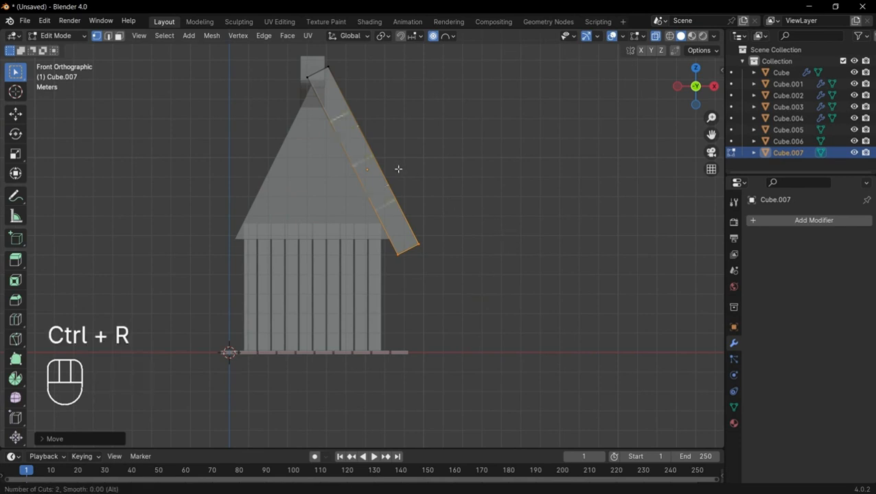
{"action": "scroll", "coordinate": [399, 169], "scroll_direction": "up", "scroll_amount": 9}
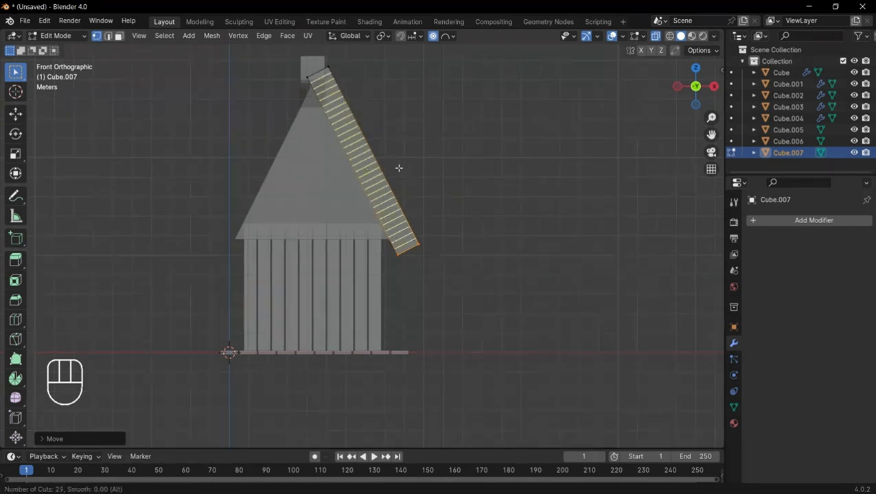
{"action": "scroll", "coordinate": [398, 168], "scroll_direction": "up", "scroll_amount": 1}
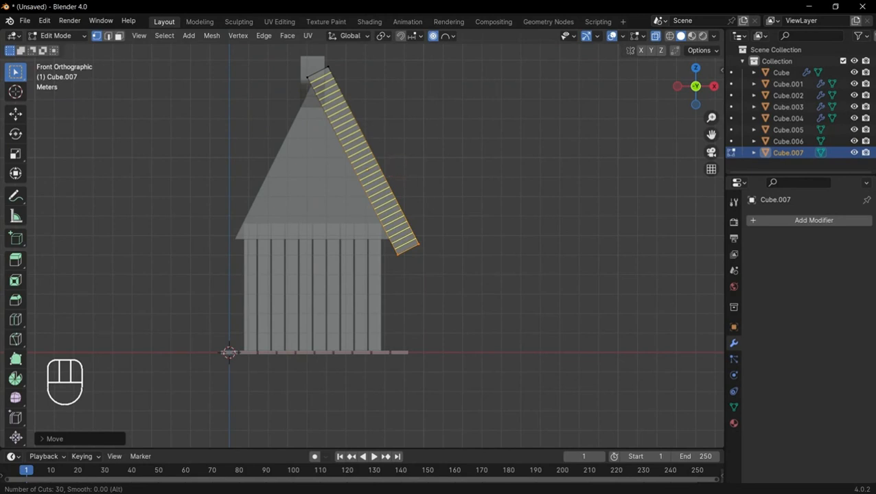
{"action": "left_click", "coordinate": [398, 169]}
Bend the bar by moving vertices near its upper end about -3.4 m along X, using Sphere proportional editing with a size of 9.85 m
{"action": "scroll", "coordinate": [403, 186], "scroll_direction": "up", "scroll_amount": 4}
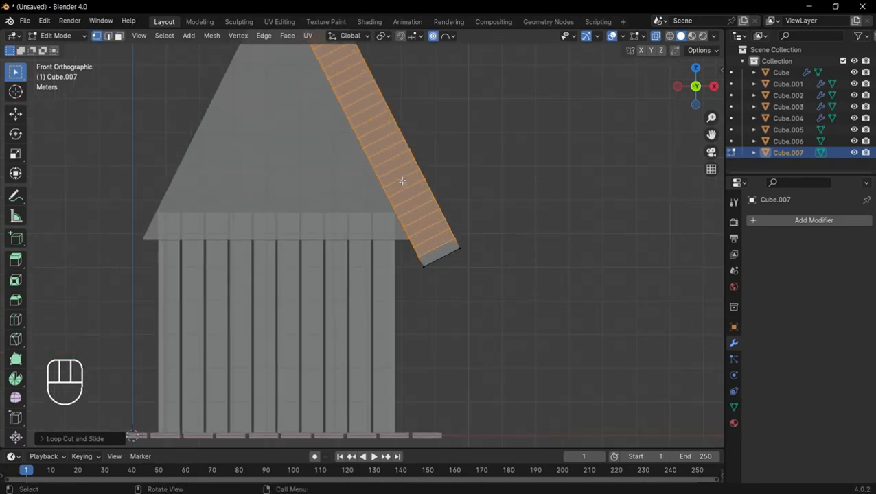
{"action": "middle_click_drag", "start_coordinate": [403, 182], "coordinate": [379, 228], "text": "shift"}
{"action": "scroll", "coordinate": [377, 227], "scroll_direction": "up", "scroll_amount": 2}
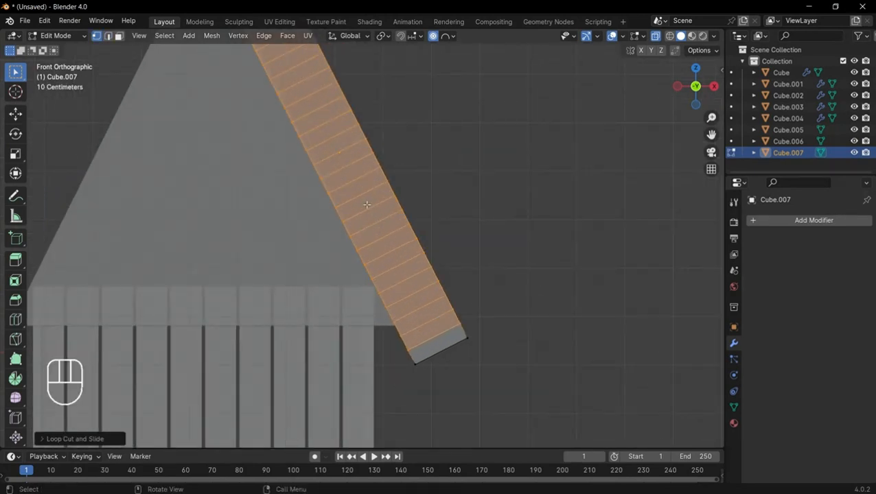
{"action": "scroll", "coordinate": [367, 204], "scroll_direction": "down", "scroll_amount": 3}
{"action": "middle_click_drag", "start_coordinate": [342, 170], "coordinate": [383, 242], "text": "shift"}
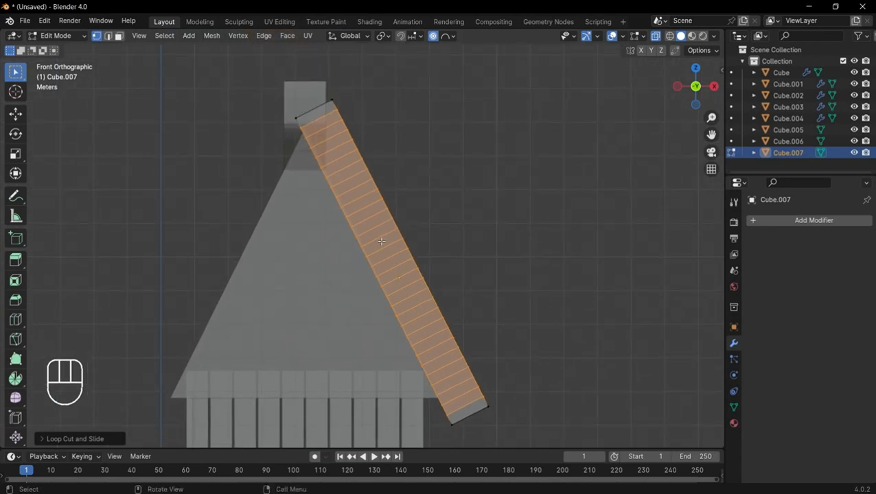
{"action": "left_click", "coordinate": [317, 150]}
{"action": "left_click", "coordinate": [343, 129], "text": "shift"}
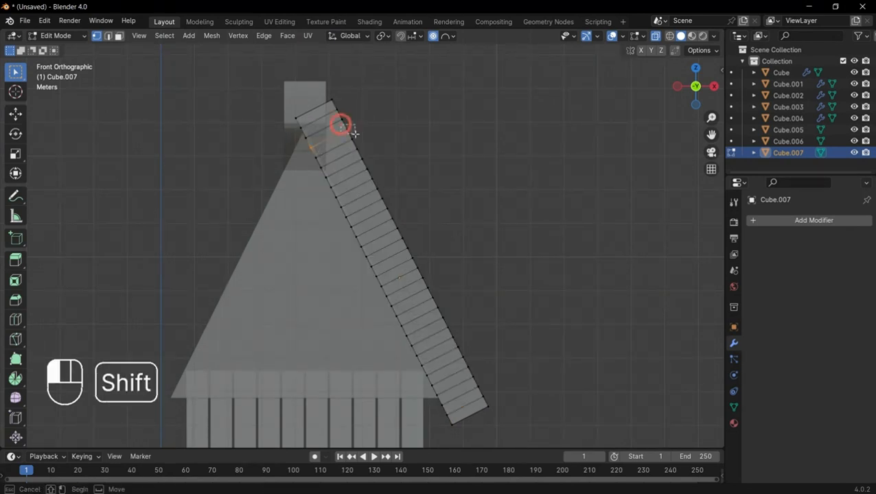
{"action": "scroll", "coordinate": [423, 157], "scroll_direction": "down", "scroll_amount": 2}
{"action": "key", "text": "g"}
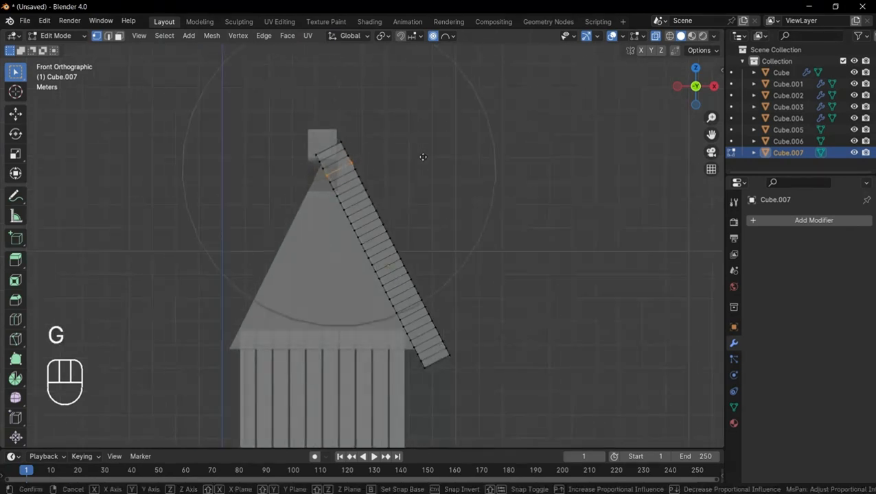
{"action": "key", "text": "x"}
{"action": "scroll", "coordinate": [389, 157], "scroll_direction": "down", "scroll_amount": 3}
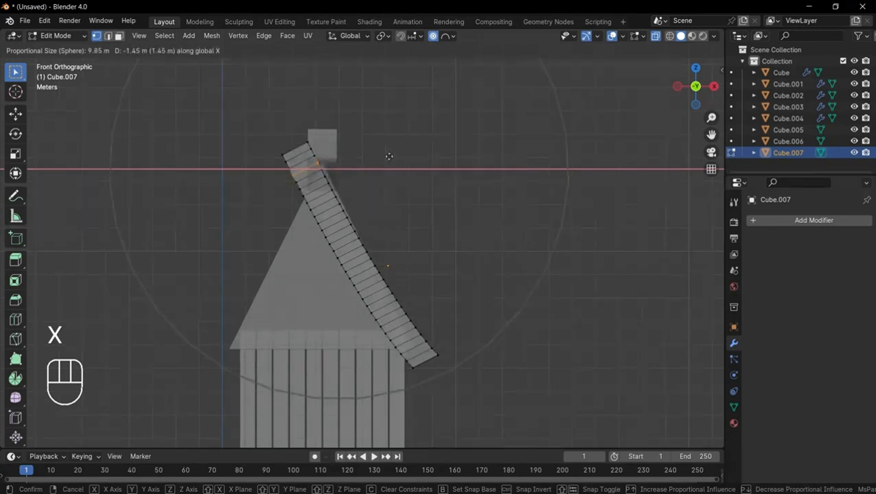
{"action": "scroll", "coordinate": [359, 156], "scroll_direction": "down", "scroll_amount": 1}
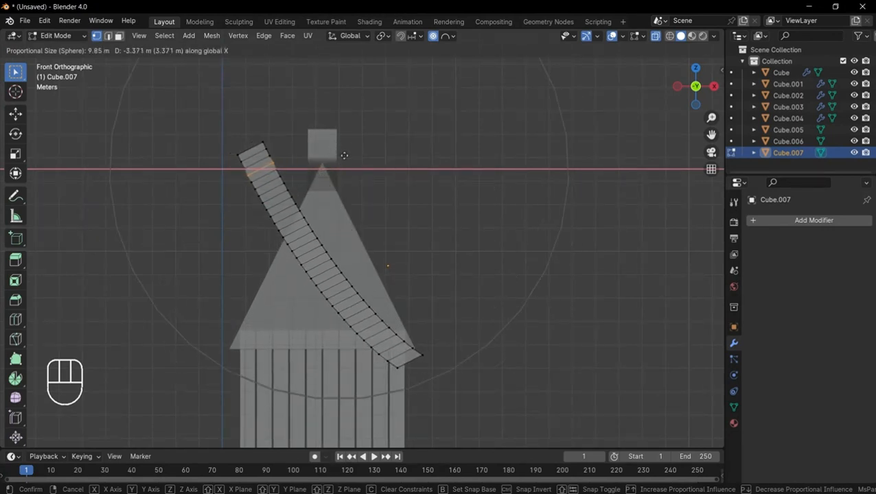
{"action": "left_click", "coordinate": [341, 156]}
Return to Object Mode, turn off X-ray and move the curved bar along X until its upper end meets the ridge beam
{"action": "key", "text": "Tab"}
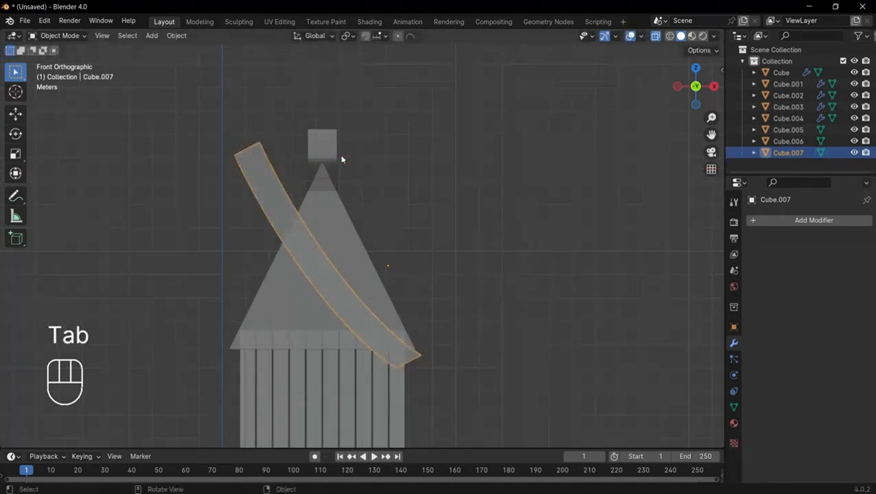
{"action": "key", "text": "alt+z"}
{"action": "key", "text": "g"}
{"action": "key", "text": "x"}
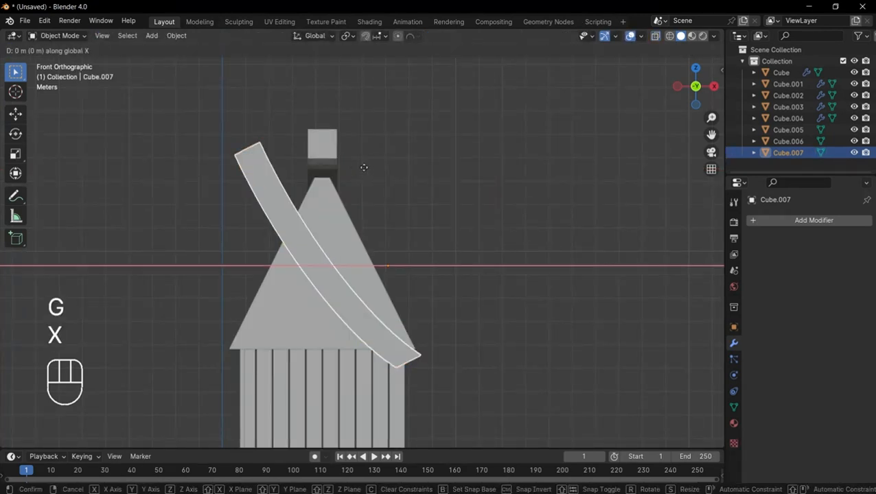
{"action": "left_click", "coordinate": [433, 188]}
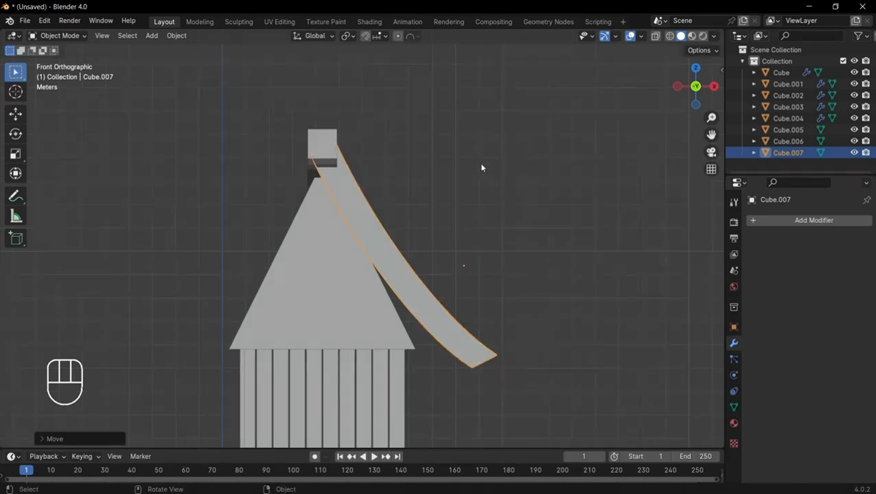
Rotate the curved bar to a steeper angle and move it about -0.69 m along X and -0.5 m along Z against the roof slope
{"action": "scroll", "coordinate": [533, 198], "scroll_direction": "up", "scroll_amount": 1}
{"action": "key", "text": "r"}
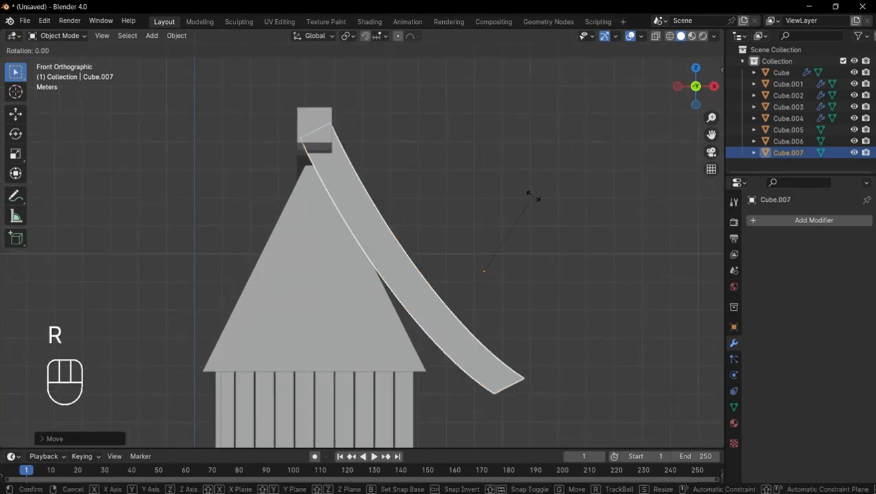
{"action": "left_click", "coordinate": [545, 205]}
{"action": "key", "text": "g"}
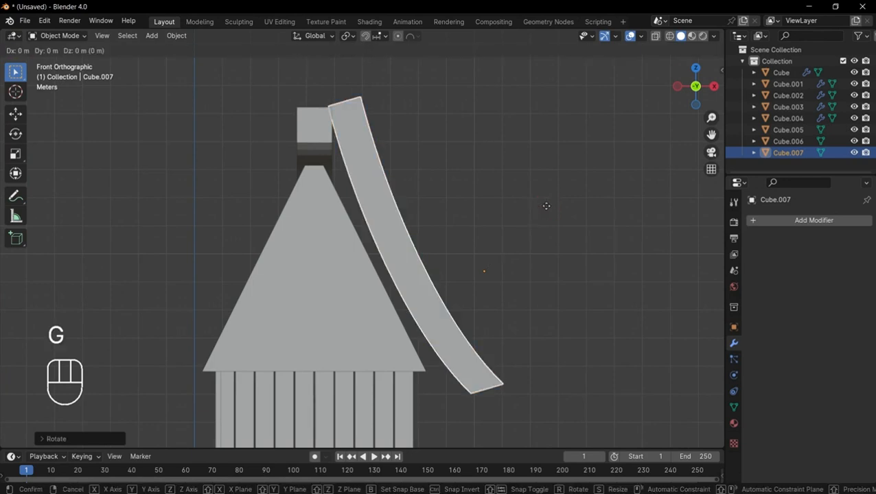
{"action": "key", "text": "x"}
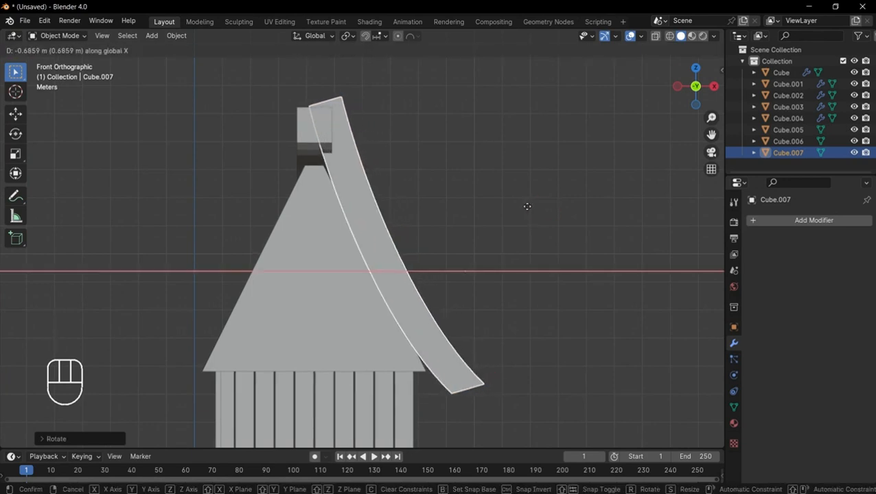
{"action": "left_click", "coordinate": [527, 206]}
{"action": "key", "text": "g"}
{"action": "key", "text": "z"}
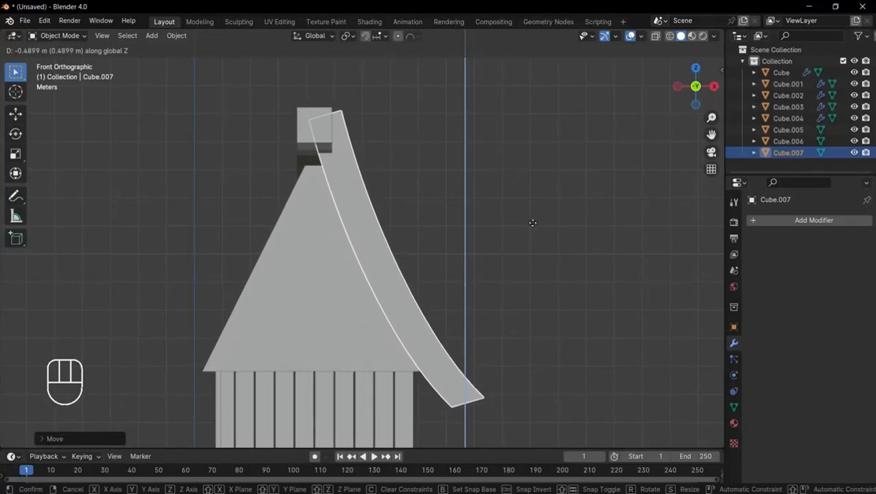
{"action": "left_click", "coordinate": [533, 221]}
In Edit Mode with X-ray on, select the bar's upper-end vertices and lower them along Z below the ridge beam using Smooth proportional falloff
{"action": "key", "text": "Tab"}
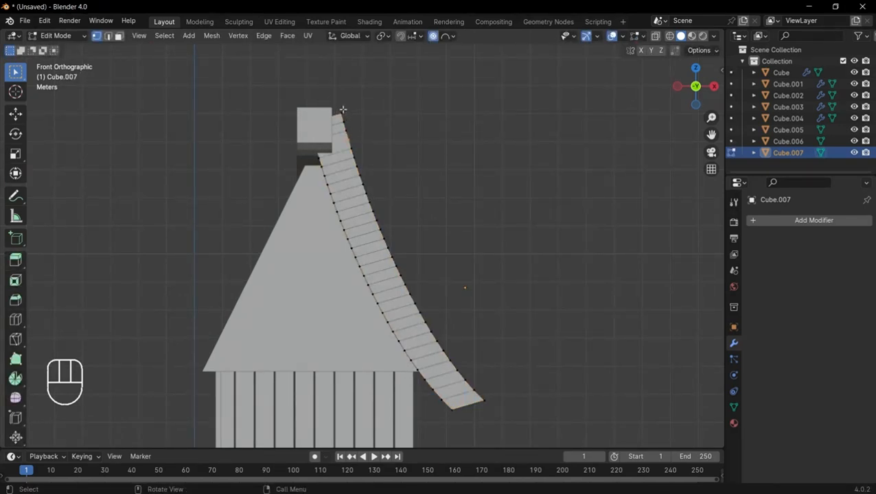
{"action": "key", "text": "alt+z"}
{"action": "scroll", "coordinate": [318, 144], "scroll_direction": "up", "scroll_amount": 4}
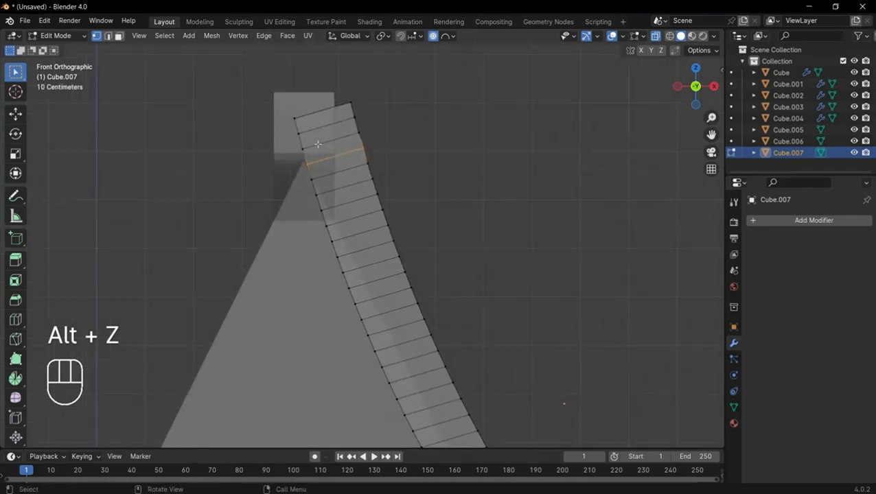
{"action": "left_click", "coordinate": [305, 114]}
{"action": "left_click_drag", "start_coordinate": [329, 89], "coordinate": [358, 107], "text": "shift"}
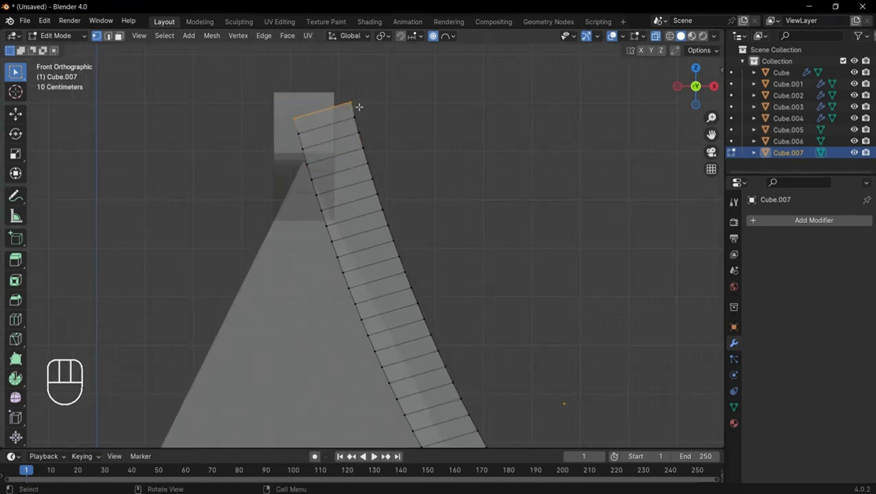
{"action": "left_click", "coordinate": [448, 37]}
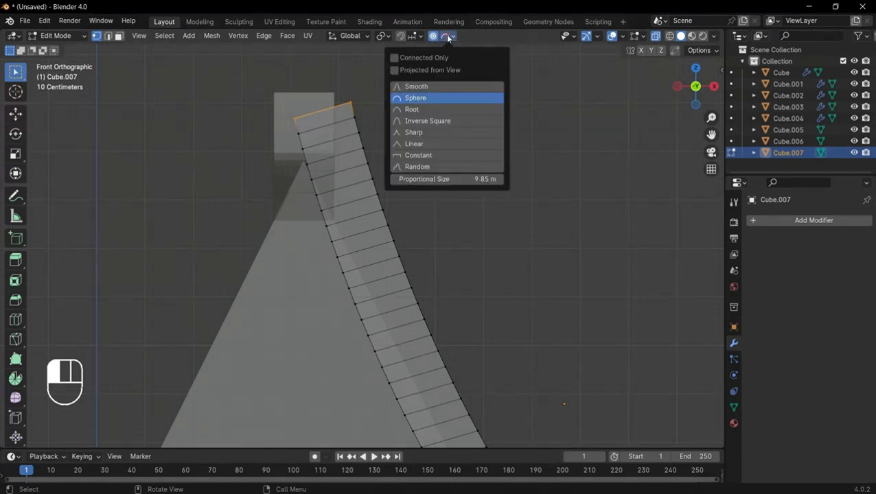
{"action": "left_click", "coordinate": [437, 86]}
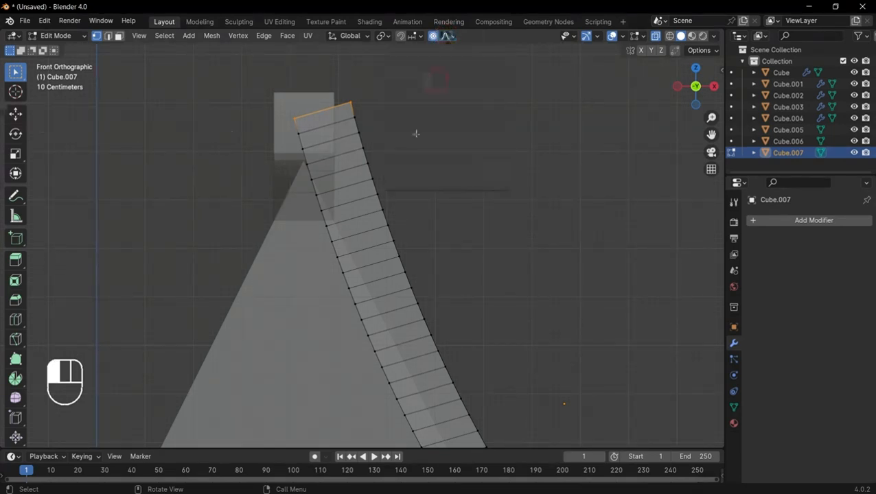
{"action": "scroll", "coordinate": [481, 154], "scroll_direction": "down", "scroll_amount": 3}
{"action": "key", "text": "g"}
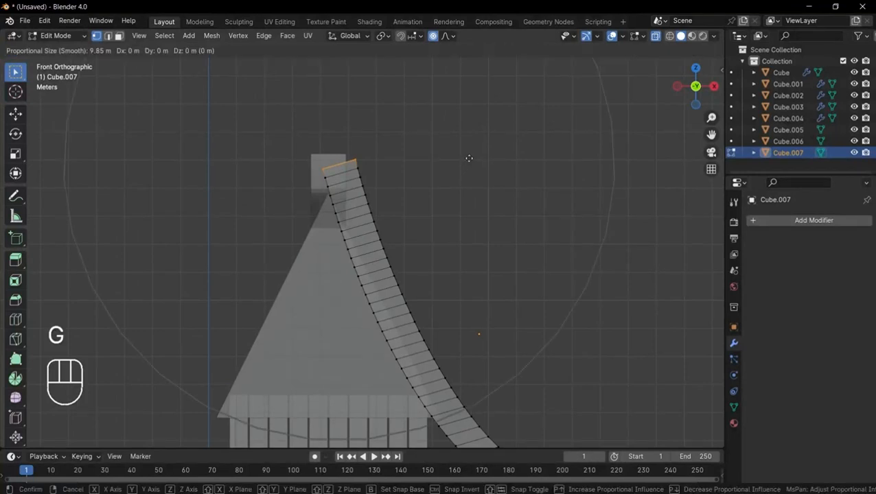
{"action": "key", "text": "z"}
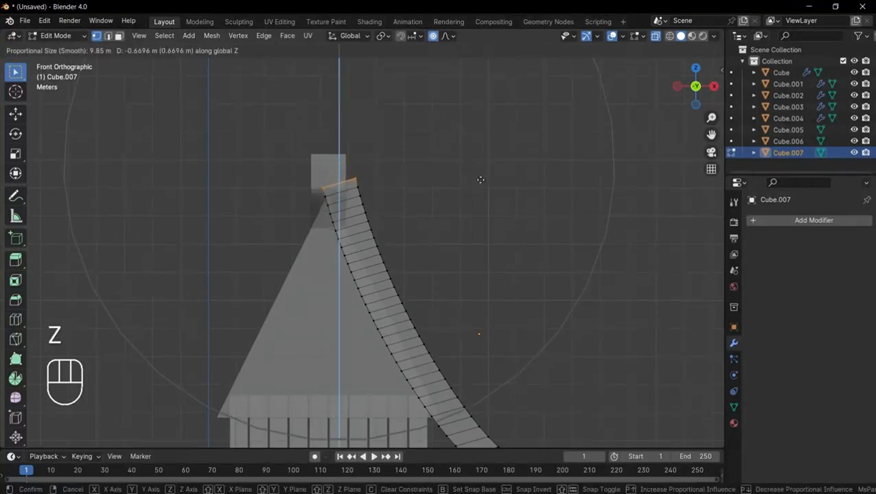
{"action": "left_click", "coordinate": [485, 195]}
Move the bar's outer top-corner vertices along negative X to the roof peak, with a reduced proportional size, to round off its upper end
{"action": "scroll", "coordinate": [446, 192], "scroll_direction": "up", "scroll_amount": 2}
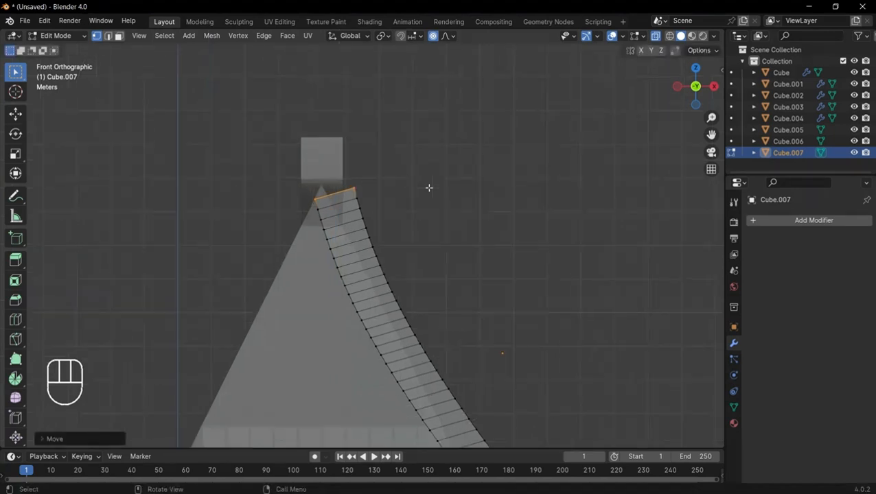
{"action": "left_click_drag", "start_coordinate": [341, 162], "coordinate": [372, 183]}
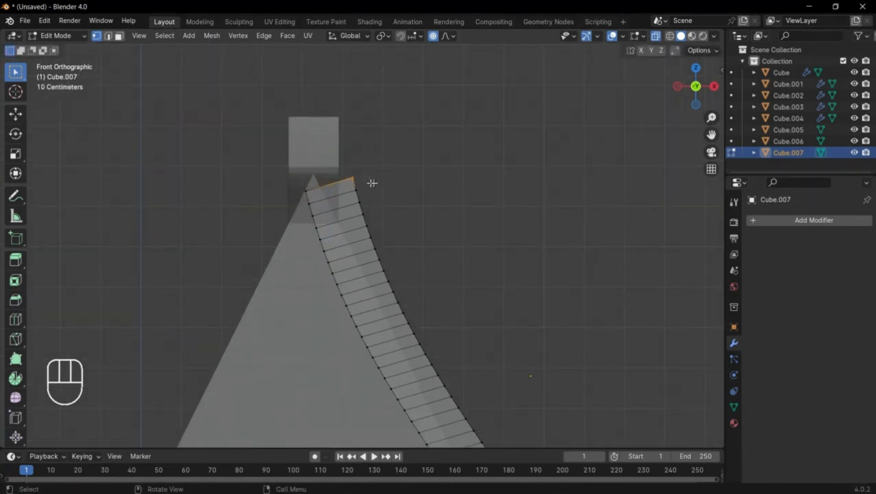
{"action": "key", "text": "g"}
{"action": "key", "text": "x"}
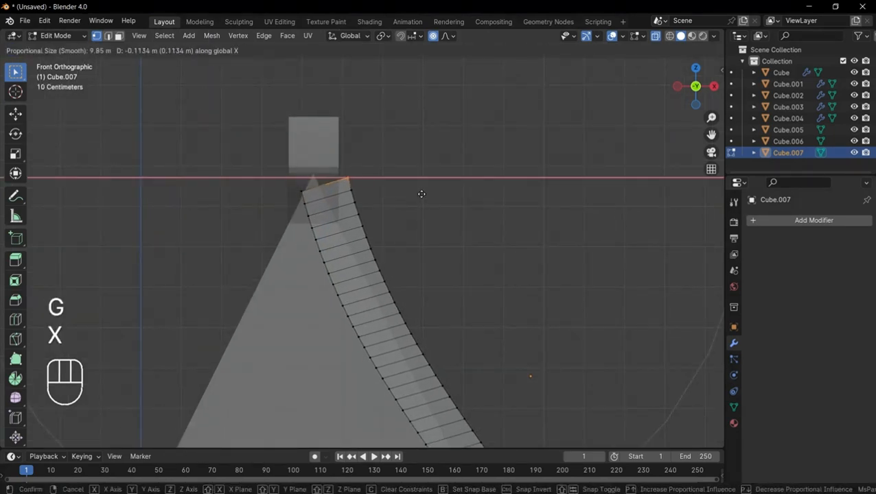
{"action": "scroll", "coordinate": [419, 194], "scroll_direction": "down", "scroll_amount": 5}
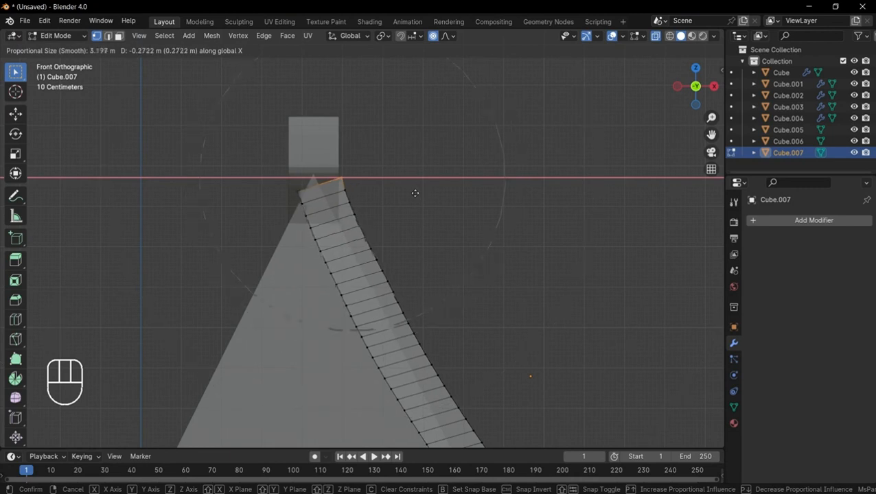
{"action": "scroll", "coordinate": [418, 193], "scroll_direction": "down", "scroll_amount": 3}
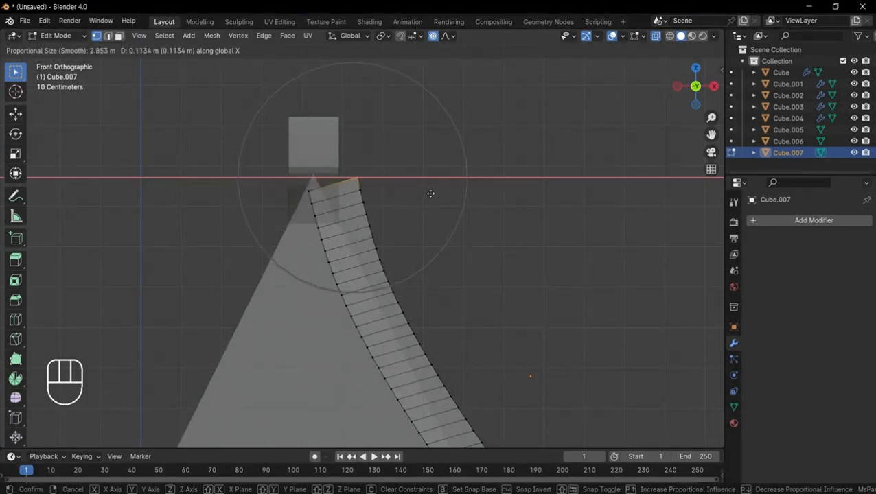
{"action": "scroll", "coordinate": [425, 193], "scroll_direction": "down", "scroll_amount": 12}
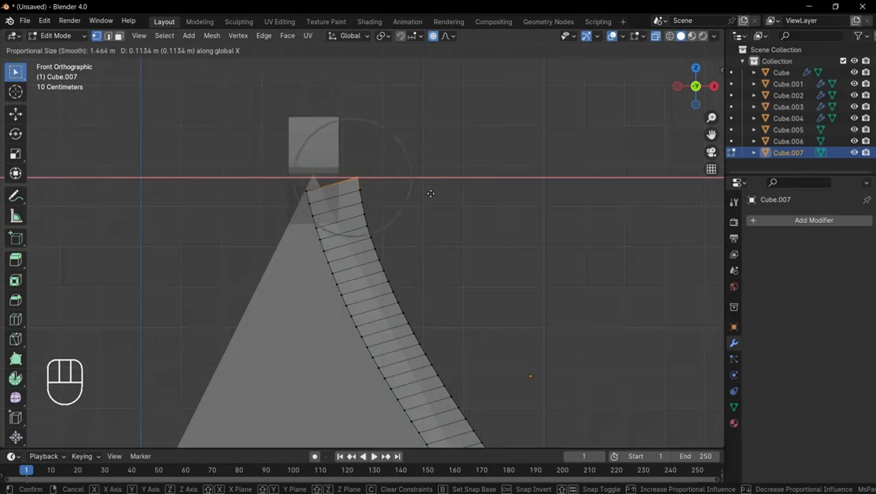
{"action": "left_click", "coordinate": [389, 181]}
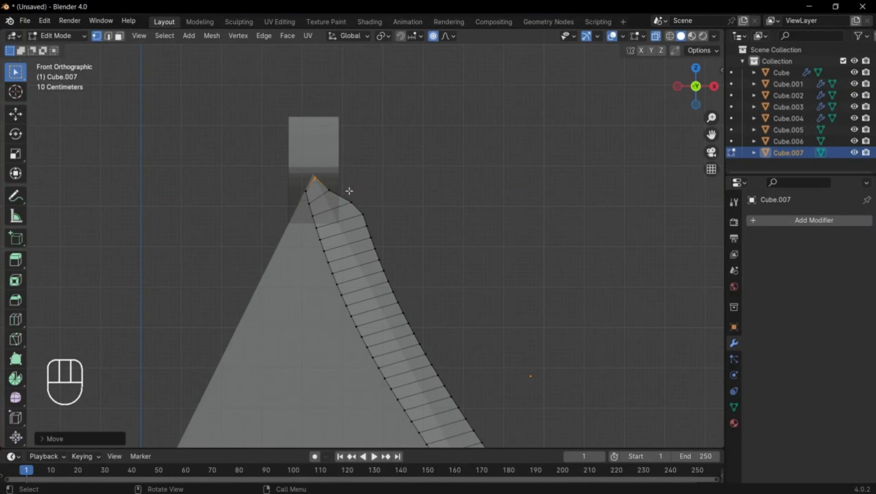
Return to Object Mode, turn off X-ray and move the bar about 0.5 m along Y under the ridge beam
{"action": "key", "text": "Tab"}
{"action": "key", "text": "alt+z"}
{"action": "middle_click_drag", "start_coordinate": [347, 190], "coordinate": [317, 227]}
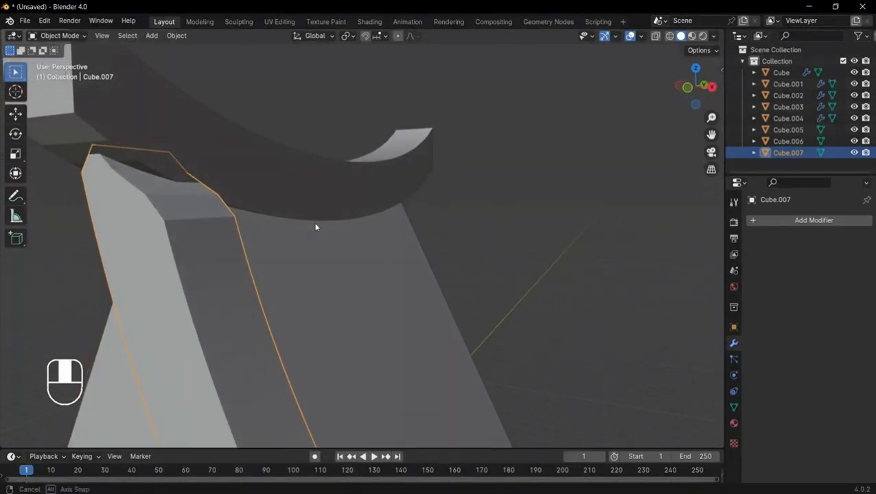
{"action": "key", "text": "g"}
{"action": "key", "text": "y"}
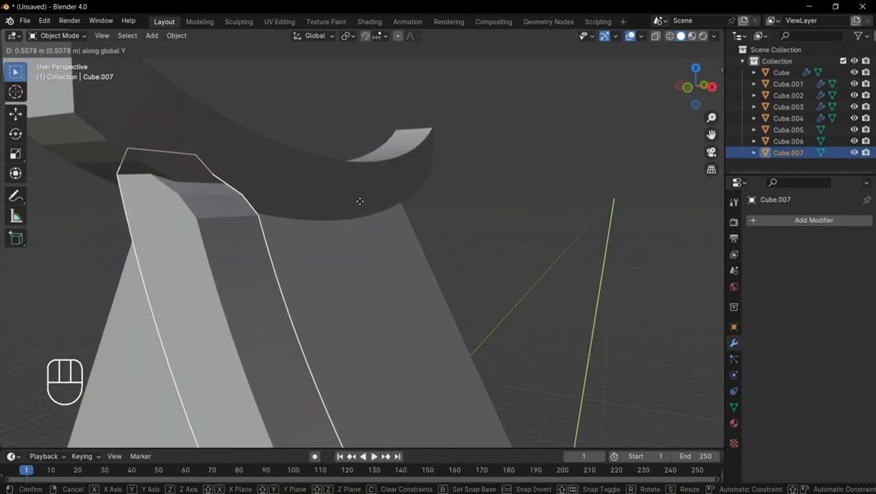
{"action": "left_click", "coordinate": [359, 199]}
Duplicate the curved bar in place and mirror the copy across the X axis
{"action": "middle_click_drag", "start_coordinate": [359, 199], "coordinate": [239, 198]}
{"action": "scroll", "coordinate": [263, 215], "scroll_direction": "down", "scroll_amount": 5}
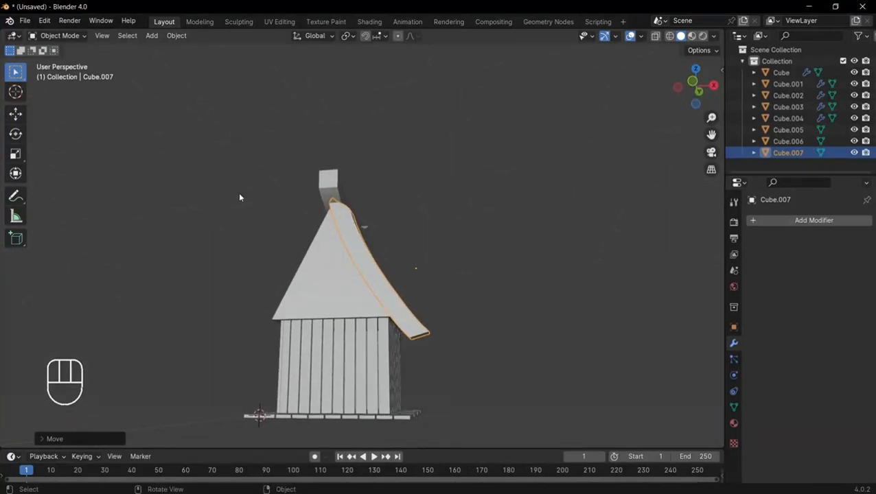
{"action": "key", "text": "KP_1"}
{"action": "scroll", "coordinate": [415, 266], "scroll_direction": "up", "scroll_amount": 2}
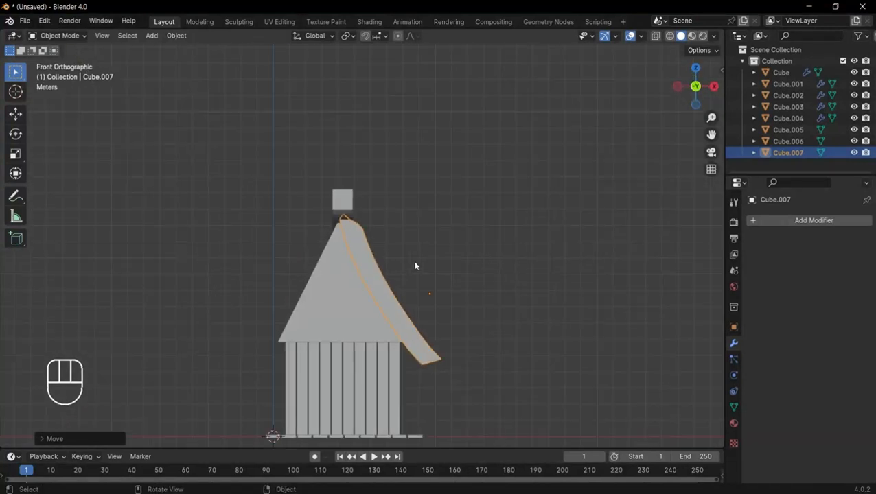
{"action": "key", "text": "shift+d"}
{"action": "key", "text": "Return"}
{"action": "key", "text": "ctrl+m"}
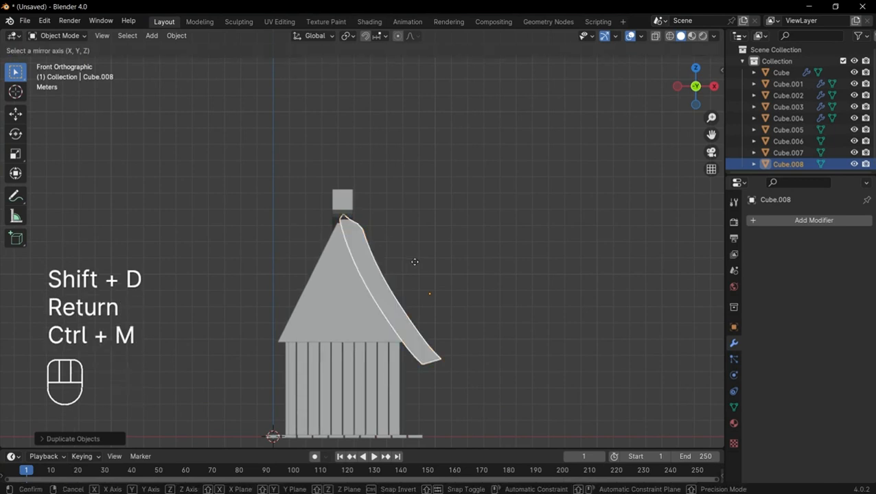
{"action": "key", "text": "x"}
{"action": "key", "text": "Return"}
{"action": "scroll", "coordinate": [415, 266], "scroll_direction": "up", "scroll_amount": 1}
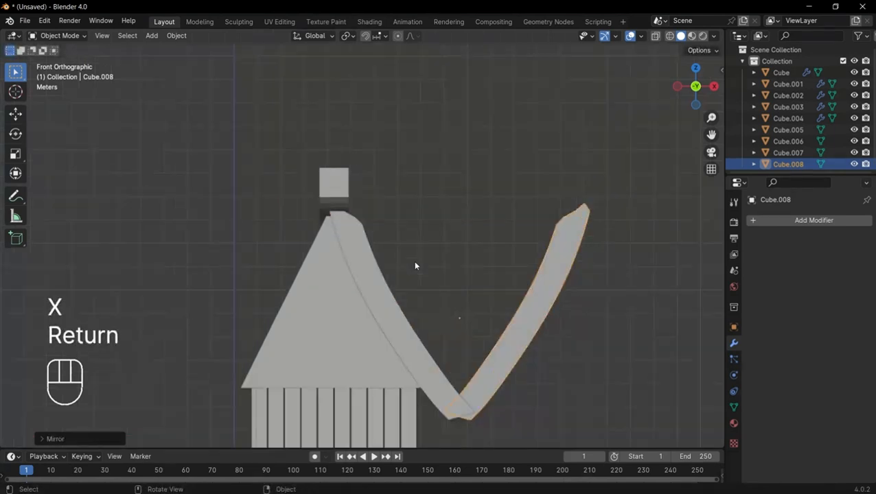
Move the mirrored bar about -10.5 m along X onto the opposite roof slope and adjust its position along Y beside the first bar
{"action": "key", "text": "g"}
{"action": "key", "text": "x"}
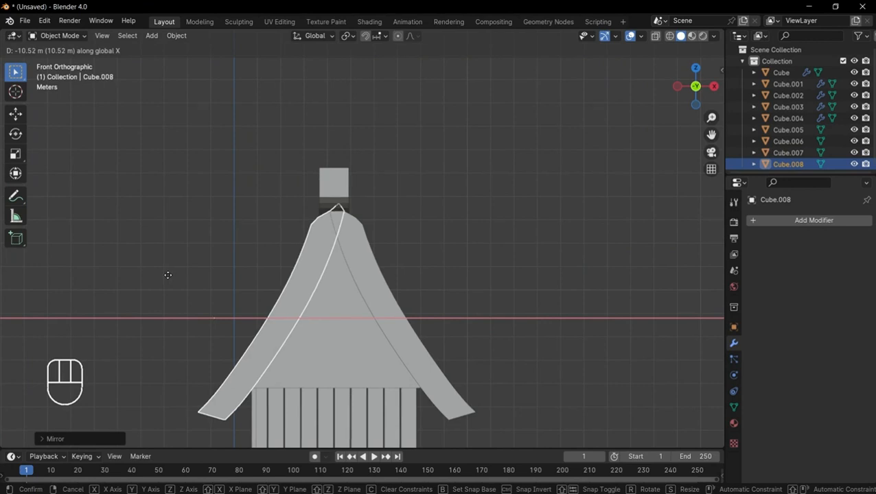
{"action": "left_click", "coordinate": [167, 274]}
{"action": "middle_click_drag", "start_coordinate": [391, 285], "coordinate": [399, 247]}
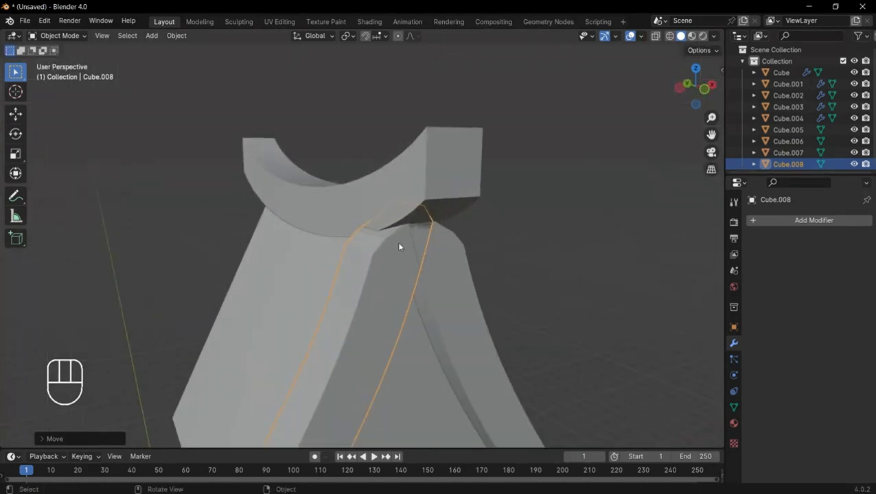
{"action": "key", "text": "g"}
{"action": "key", "text": "y"}
{"action": "left_click", "coordinate": [430, 278]}
Select both front roof bars and, in top view, duplicate them along Y to the roof's rear end
{"action": "middle_click_drag", "start_coordinate": [430, 278], "coordinate": [340, 295]}
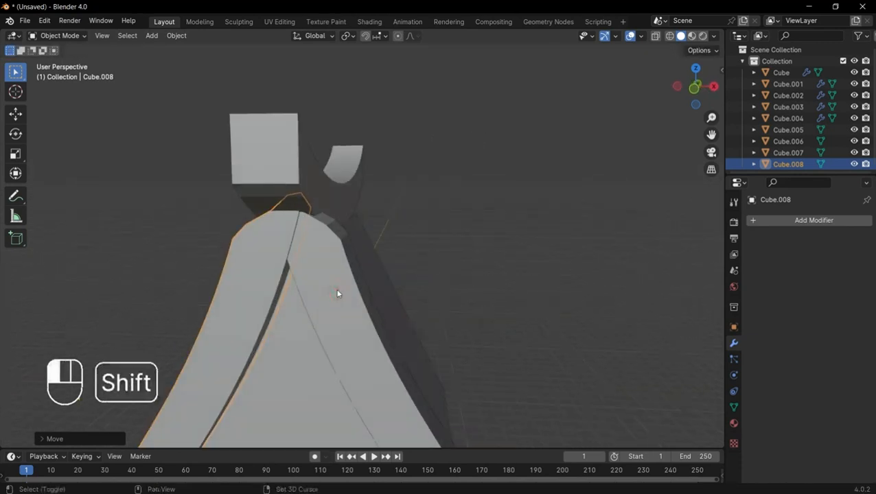
{"action": "left_click", "coordinate": [337, 293], "text": "shift"}
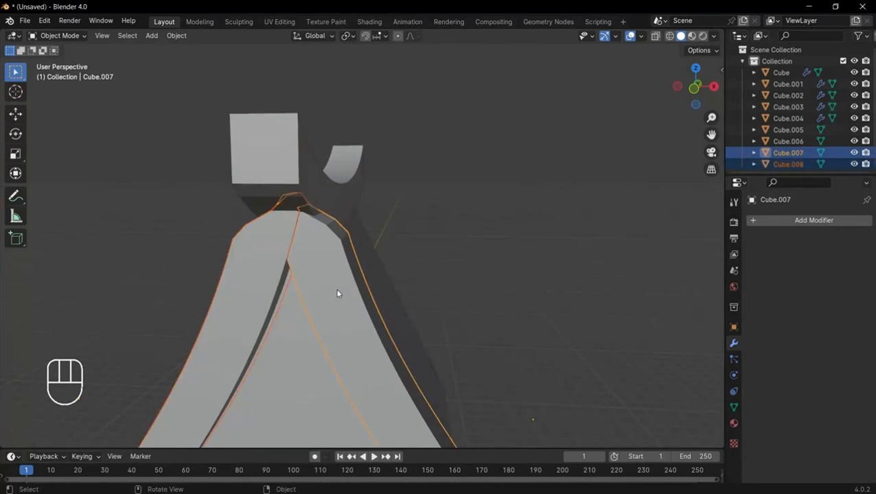
{"action": "key", "text": "KP_7"}
{"action": "key", "text": "shift+d"}
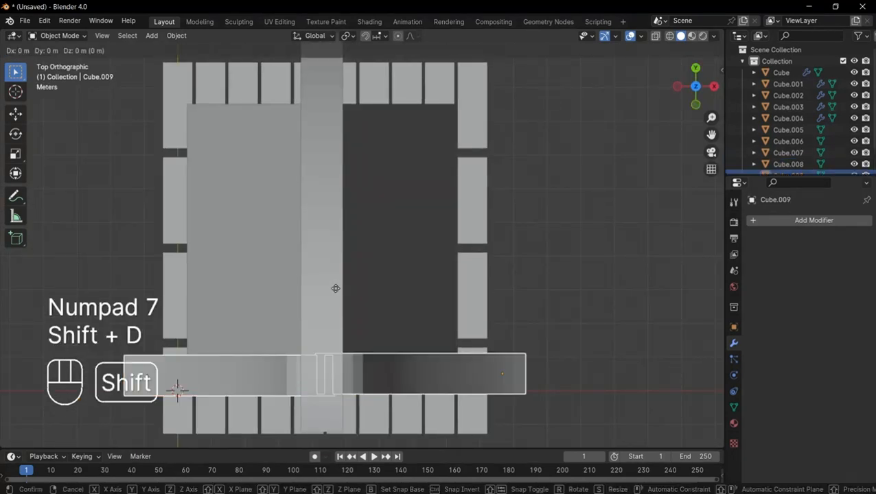
{"action": "key", "text": "y"}
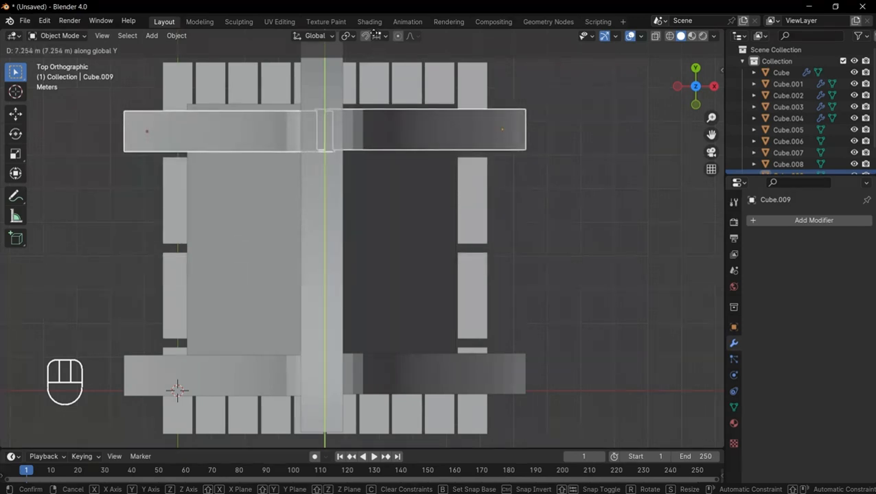
{"action": "left_click", "coordinate": [364, 444]}
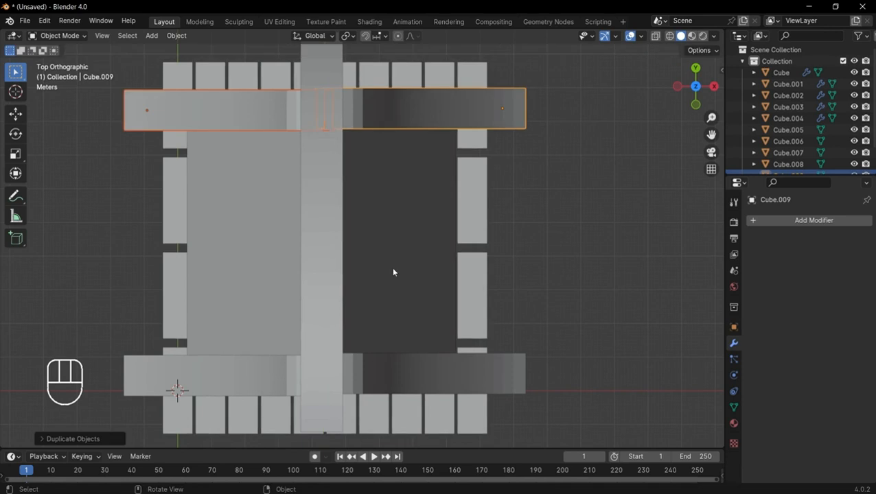
Deselect the bars and examine the whole house from perspective and front views
{"action": "middle_click_drag", "start_coordinate": [366, 218], "coordinate": [447, 190]}
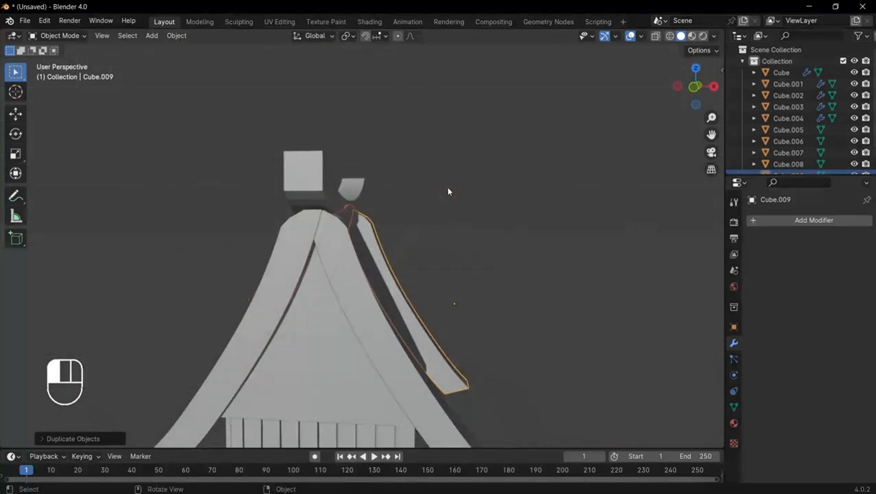
{"action": "left_click", "coordinate": [448, 191]}
{"action": "scroll", "coordinate": [454, 205], "scroll_direction": "down", "scroll_amount": 6}
{"action": "middle_click_drag", "start_coordinate": [451, 216], "coordinate": [465, 183]}
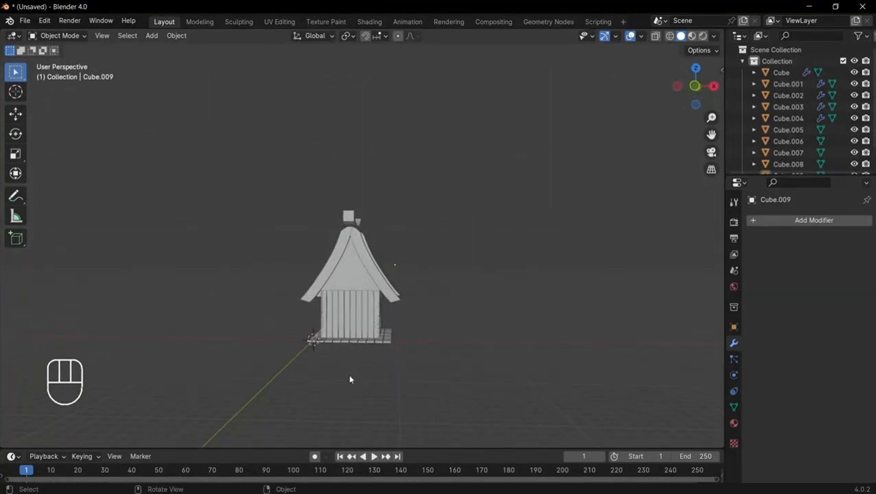
{"action": "key", "text": "KP_1"}
{"action": "scroll", "coordinate": [349, 380], "scroll_direction": "up", "scroll_amount": 3}
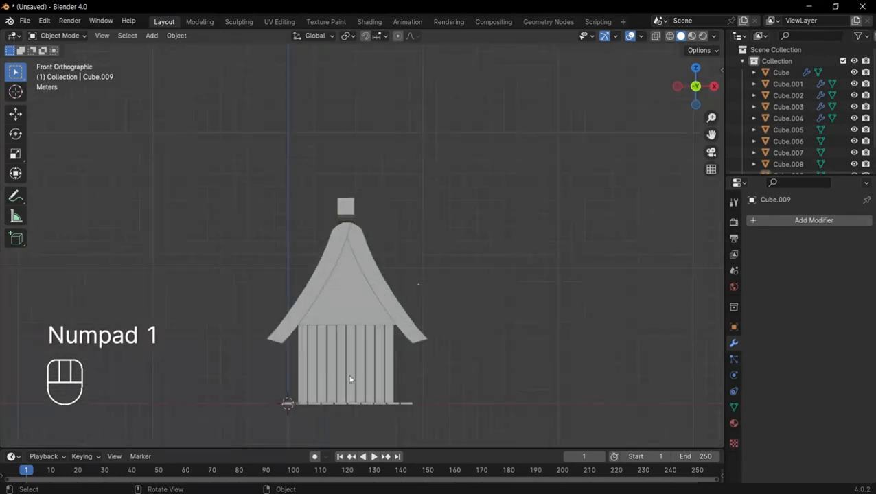
{"action": "middle_click_drag", "start_coordinate": [395, 394], "coordinate": [398, 340], "text": "shift"}
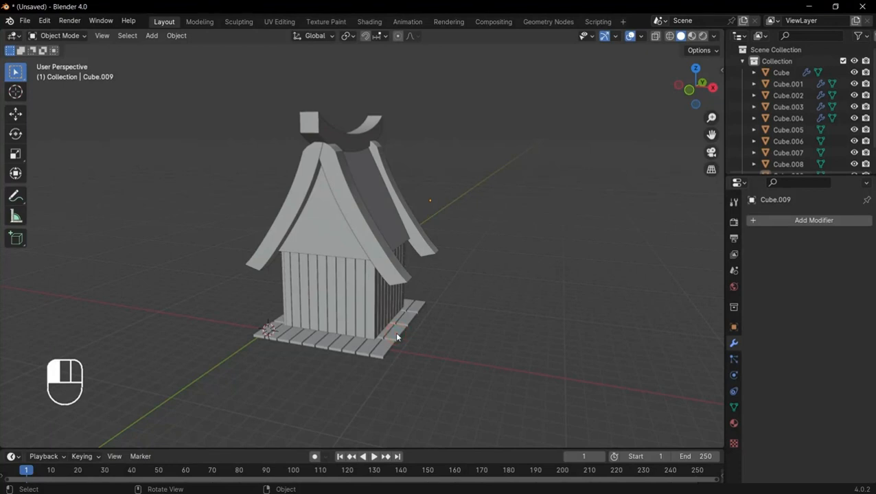
In front view, scale the plank floor up about 1.6 times and move it about -2.64 m along X to centre it beneath the house
{"action": "left_click", "coordinate": [397, 336]}
{"action": "key", "text": "KP_1"}
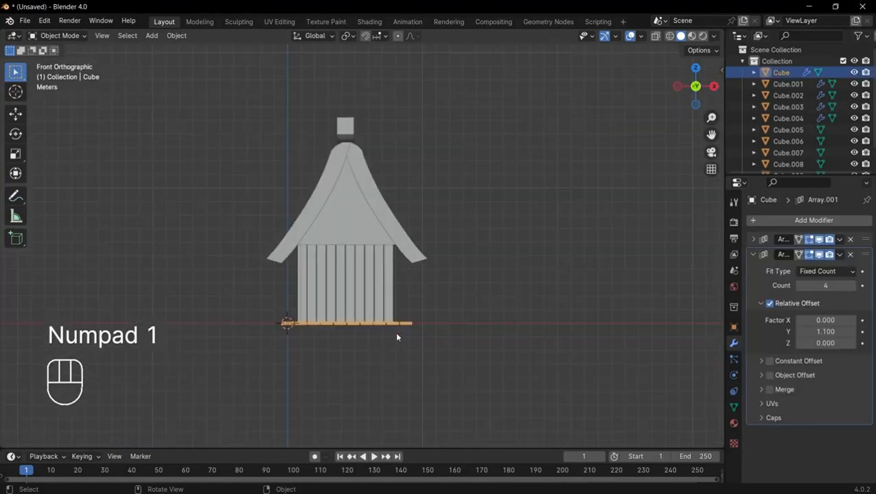
{"action": "key", "text": "s"}
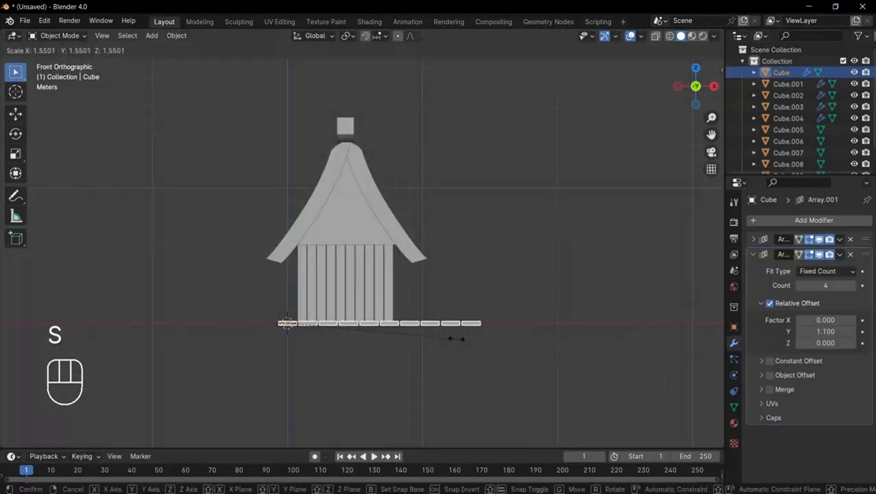
{"action": "left_click", "coordinate": [460, 336], "text": "ctrl"}
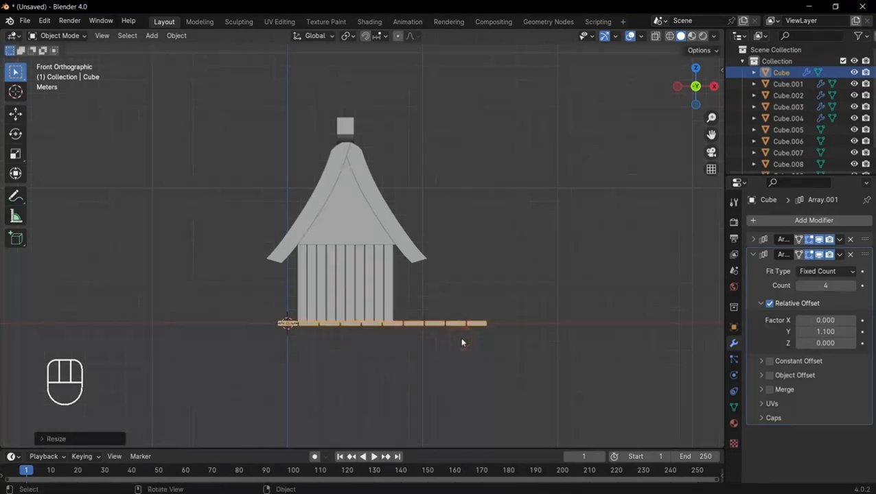
{"action": "key", "text": "g"}
{"action": "key", "text": "x"}
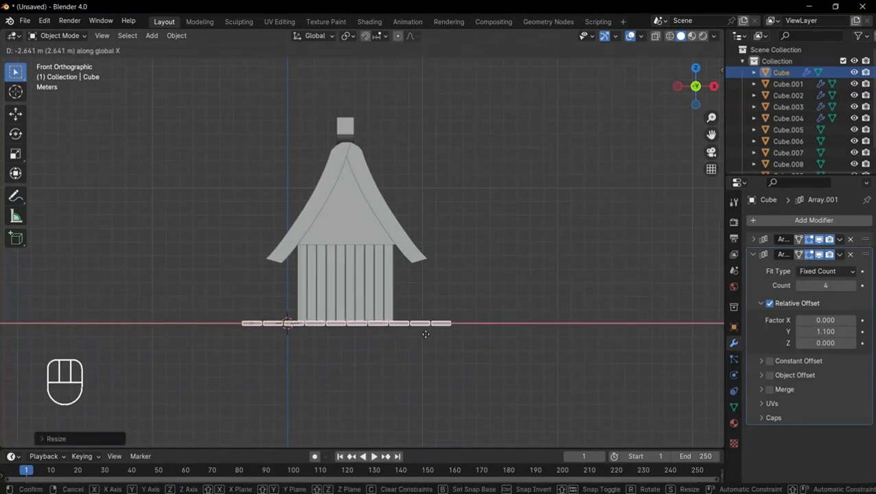
{"action": "left_click", "coordinate": [426, 334]}
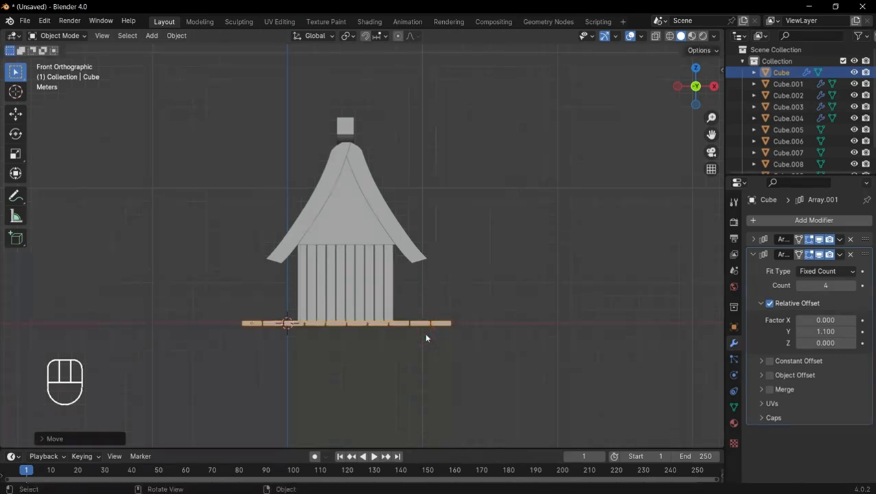
Add a cube at the world origin and scale it down uniformly to about 0.3 of its size
{"action": "key", "text": "shift+a"}
{"action": "mouse_move", "coordinate": [395, 274]}
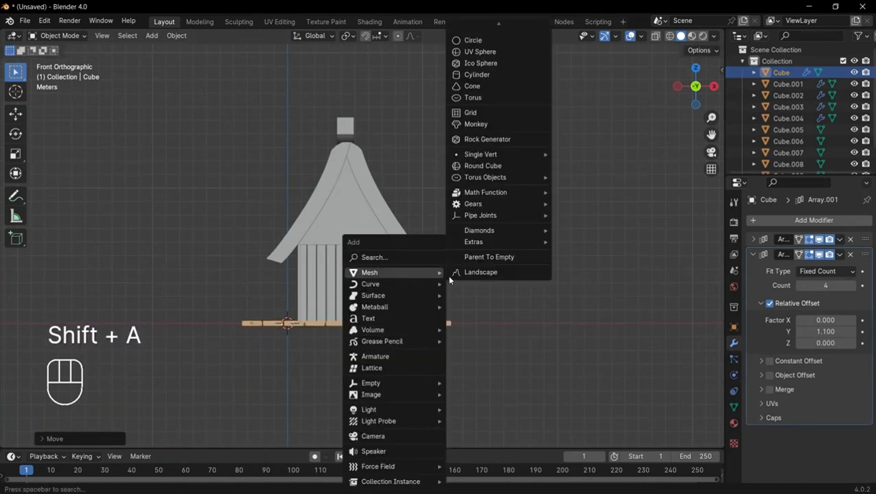
{"action": "mouse_move", "coordinate": [463, 9]}
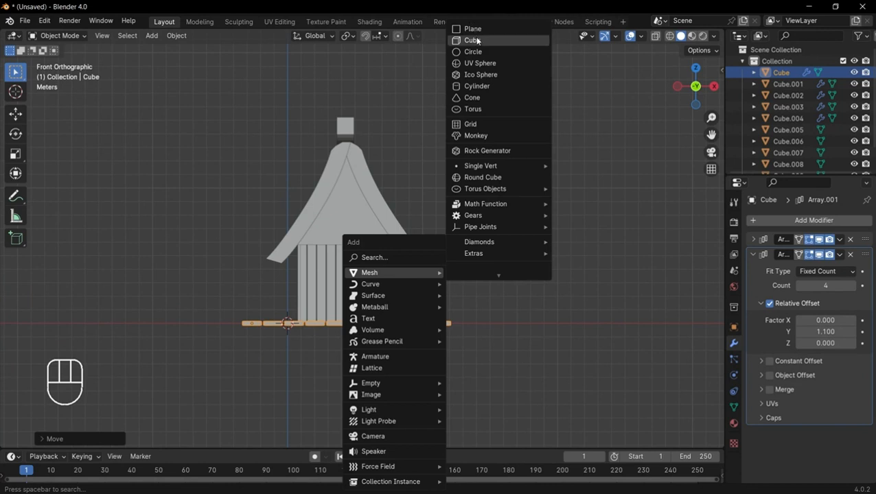
{"action": "left_click", "coordinate": [474, 40]}
{"action": "scroll", "coordinate": [364, 351], "scroll_direction": "up", "scroll_amount": 4}
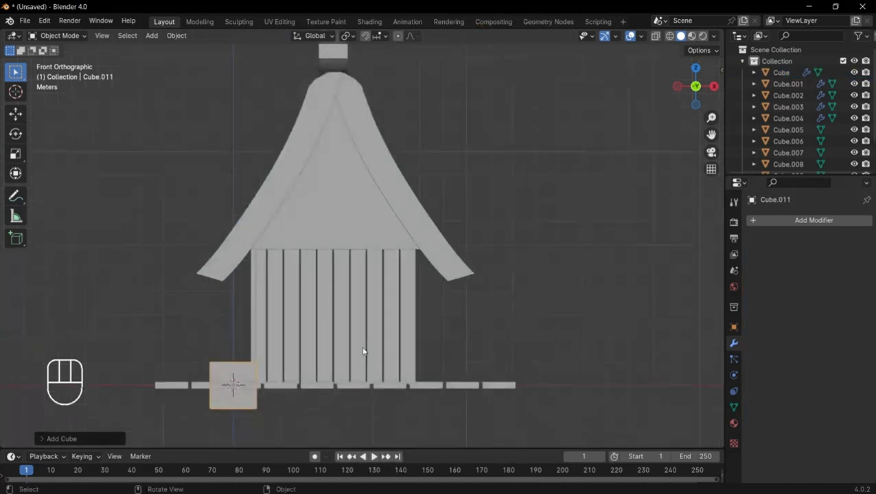
{"action": "scroll", "coordinate": [364, 353], "scroll_direction": "down", "scroll_amount": 2}
{"action": "key", "text": "s"}
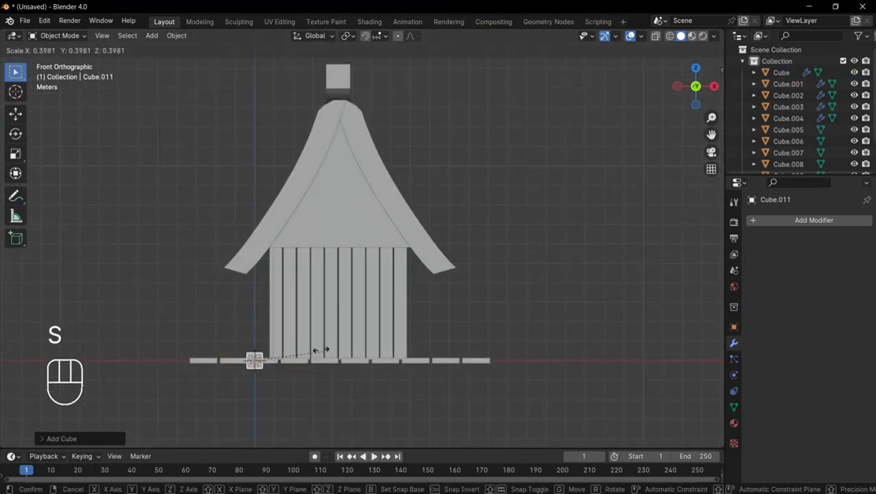
{"action": "left_click", "coordinate": [307, 345]}
Stretch the small cube along Z into a tall, slim post, refine its thickness and height, and enter Edit Mode on it
{"action": "key", "text": "s"}
{"action": "key", "text": "z"}
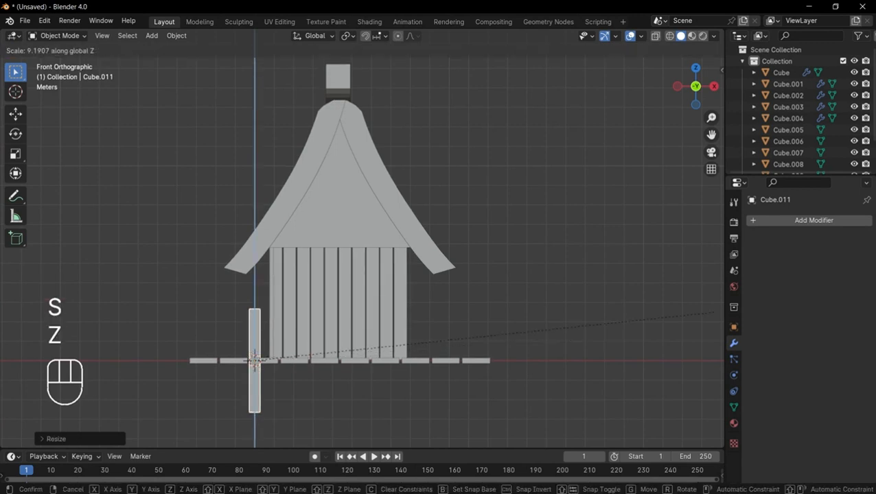
{"action": "left_click", "coordinate": [175, 282]}
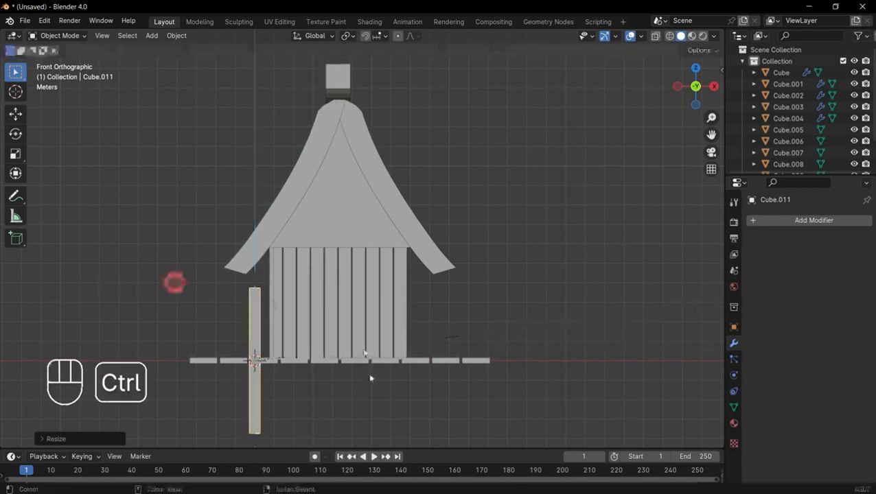
{"action": "key", "text": "s"}
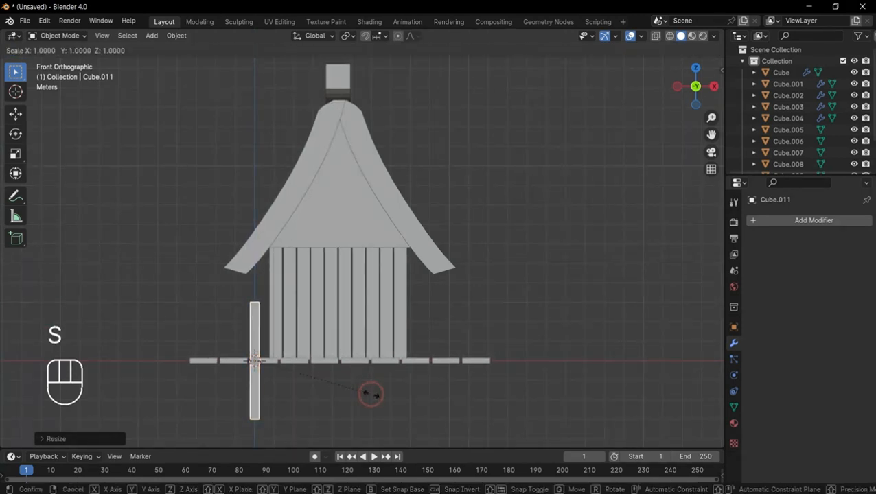
{"action": "key", "text": "z"}
{"action": "left_click", "coordinate": [387, 397]}
{"action": "key", "text": "Tab"}
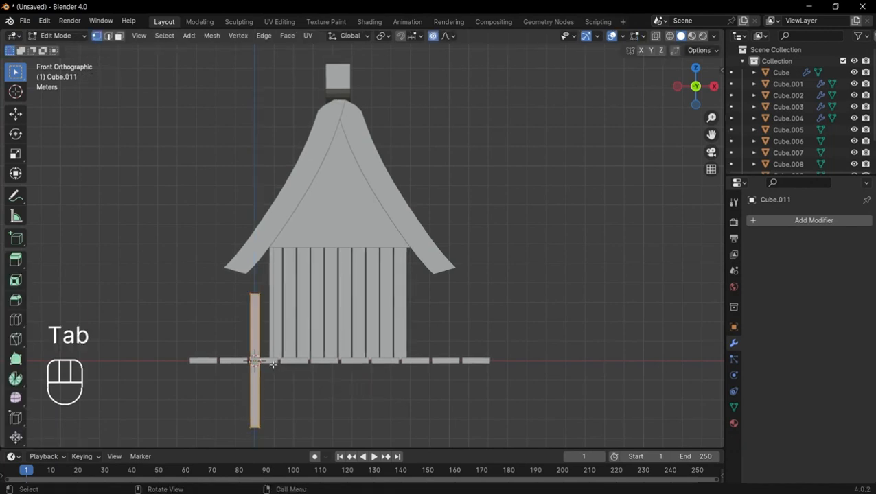
Add a horizontal loop cut around the post and slide it close to the post's upper end
{"action": "scroll", "coordinate": [269, 381], "scroll_direction": "up", "scroll_amount": 1}
{"action": "middle_click_drag", "start_coordinate": [269, 381], "coordinate": [290, 305], "text": "shift"}
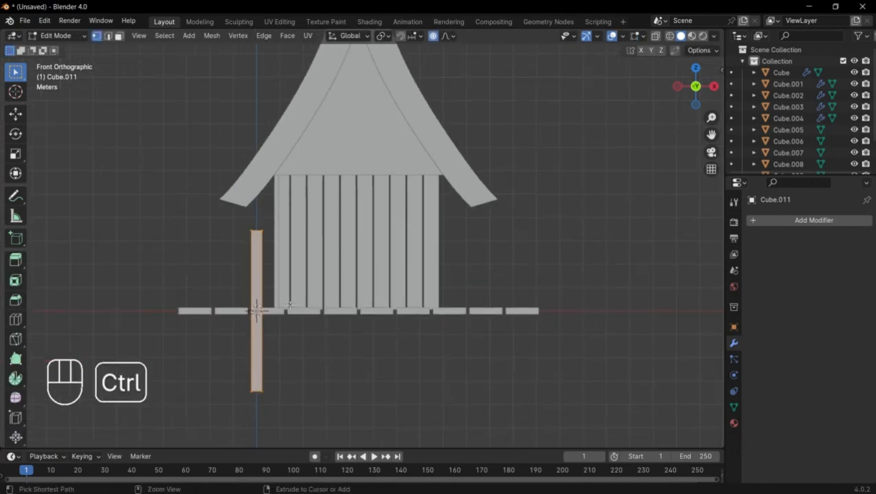
{"action": "key", "text": "ctrl+r"}
{"action": "left_click", "coordinate": [256, 311]}
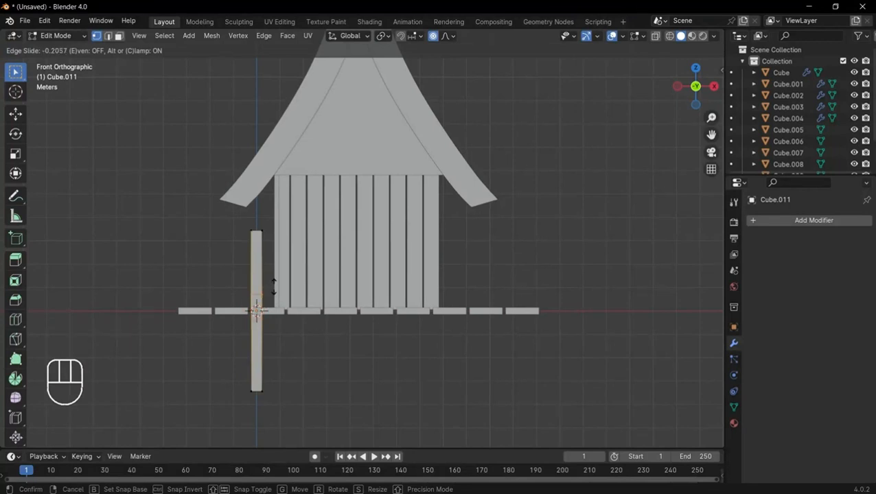
{"action": "left_click", "coordinate": [270, 245]}
{"action": "scroll", "coordinate": [273, 272], "scroll_direction": "up", "scroll_amount": 1}
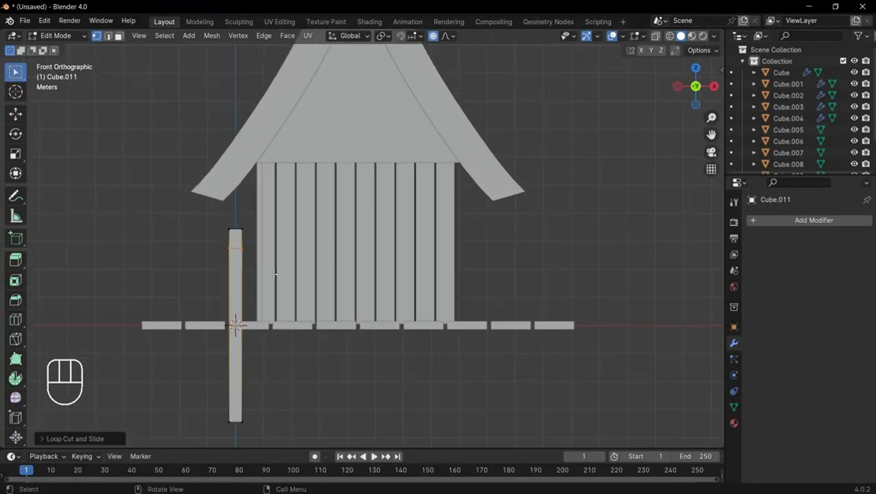
Turn on X-ray and turn off proportional editing, then scale down the post's top vertices to taper its end
{"action": "middle_click_drag", "start_coordinate": [274, 275], "coordinate": [309, 267], "text": "shift"}
{"action": "scroll", "coordinate": [309, 273], "scroll_direction": "up", "scroll_amount": 1}
{"action": "key", "text": "alt+z"}
{"action": "scroll", "coordinate": [244, 206], "scroll_direction": "up", "scroll_amount": 1}
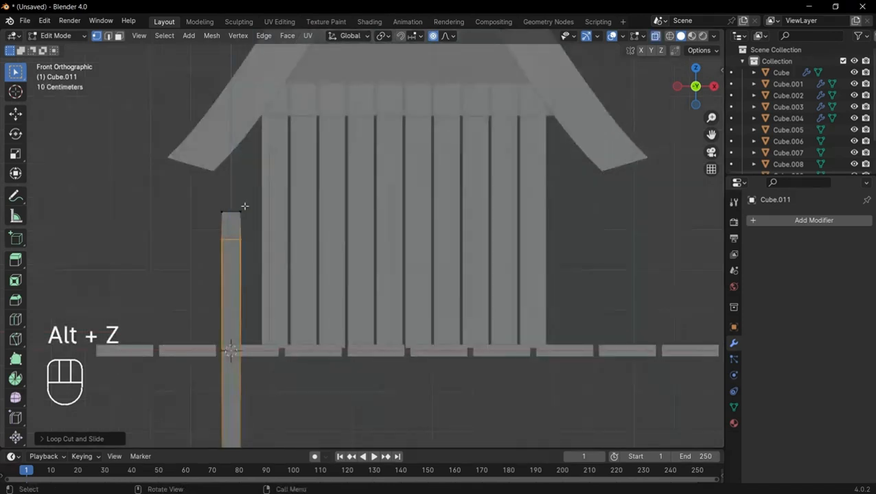
{"action": "left_click_drag", "start_coordinate": [221, 203], "coordinate": [254, 225]}
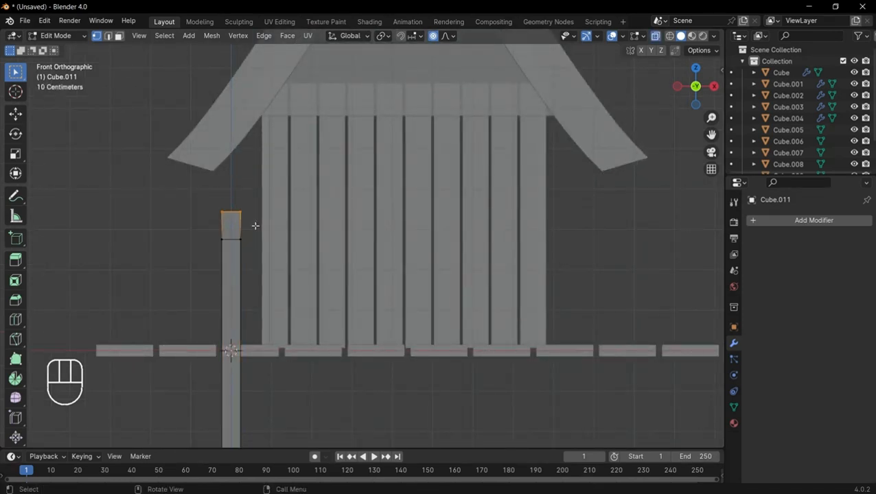
{"action": "key", "text": "s"}
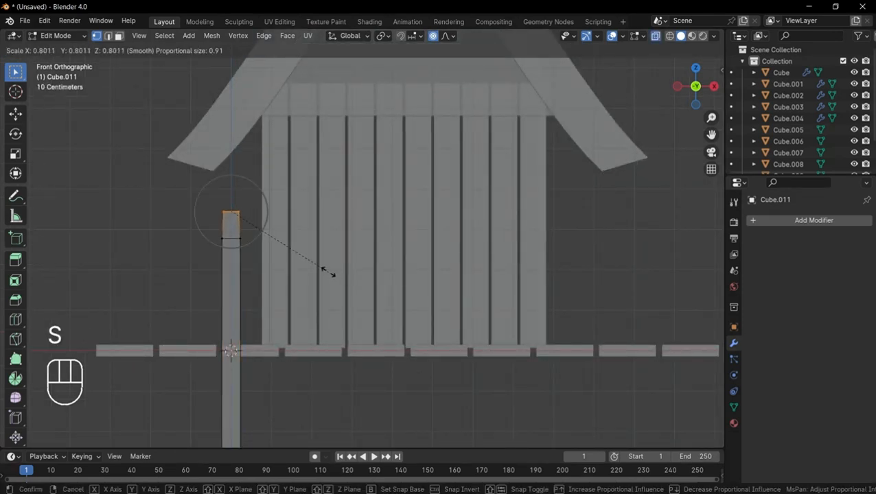
{"action": "right_click", "coordinate": [339, 279]}
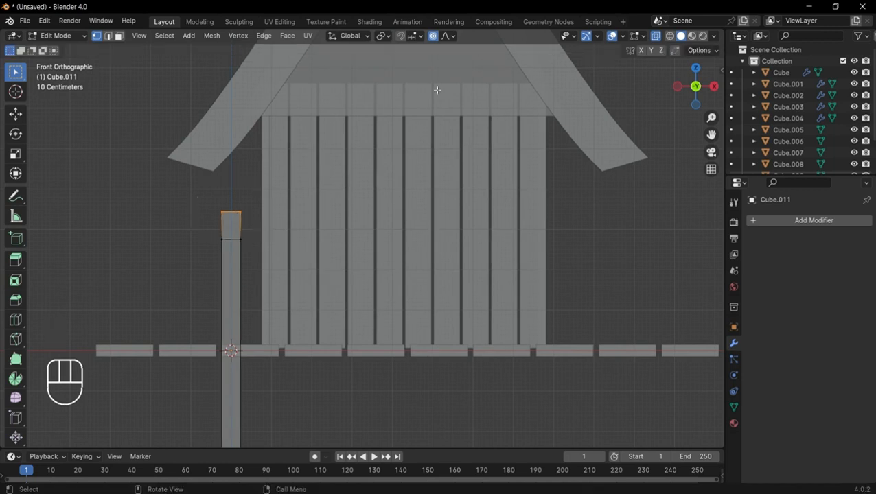
{"action": "left_click", "coordinate": [432, 37]}
{"action": "key", "text": "s"}
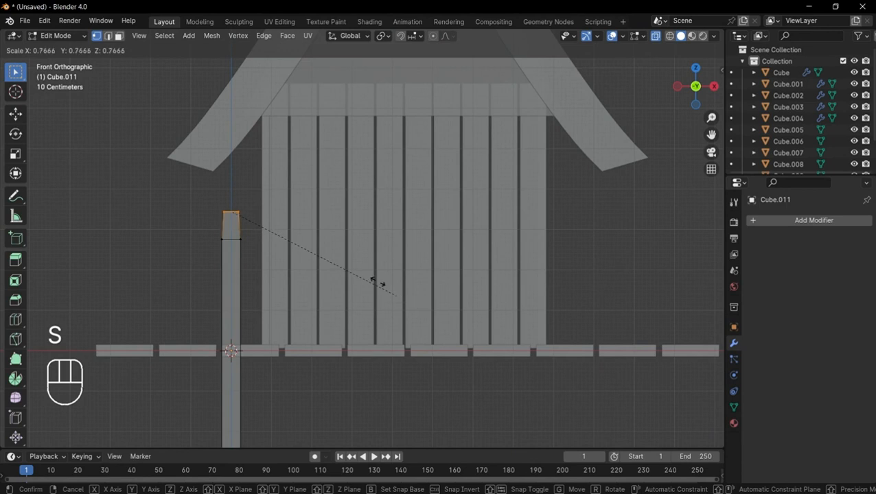
{"action": "left_click", "coordinate": [297, 214]}
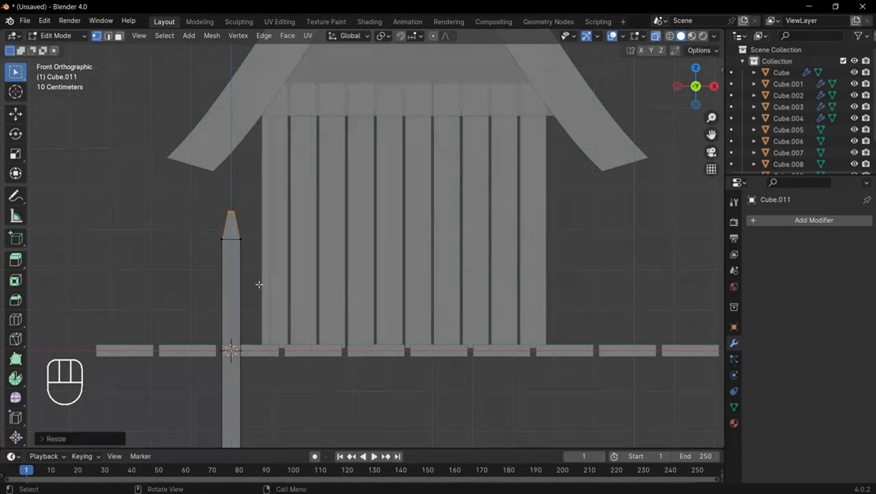
Lower the post's tapered top face by about 0.23 m along Z
{"action": "key", "text": "g"}
{"action": "key", "text": "z"}
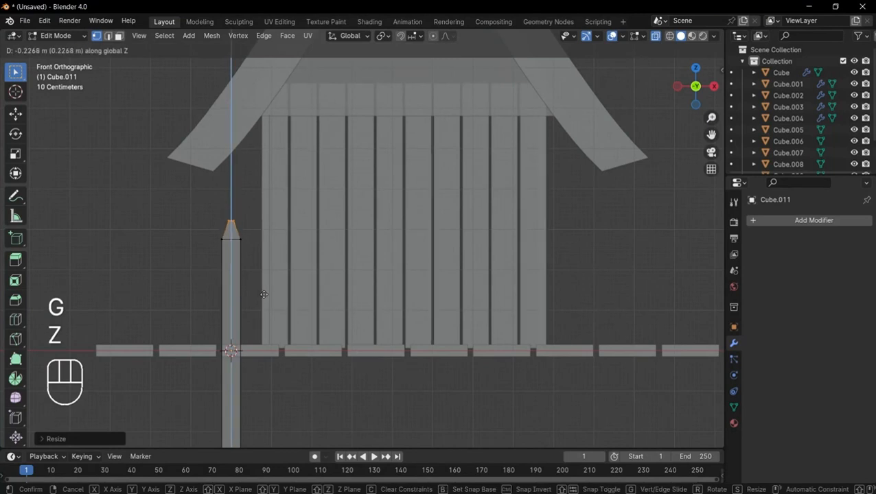
{"action": "left_click", "coordinate": [263, 294]}
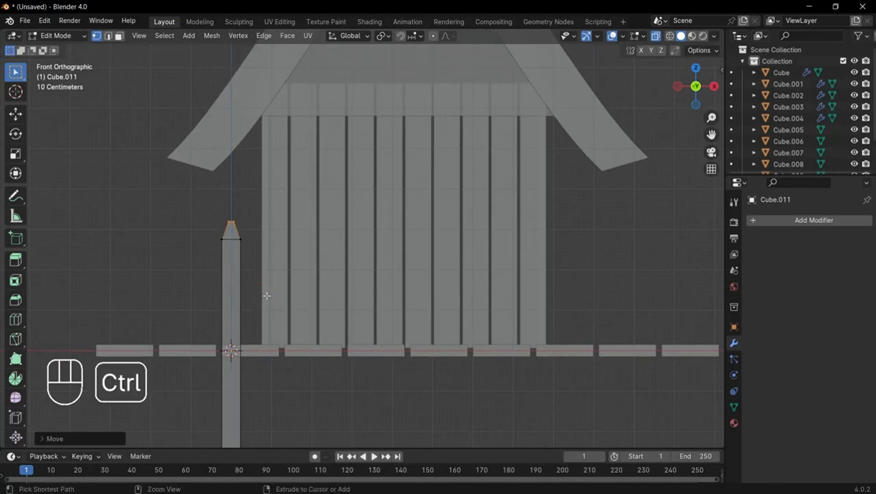
{"action": "key", "text": "ctrl+b"}
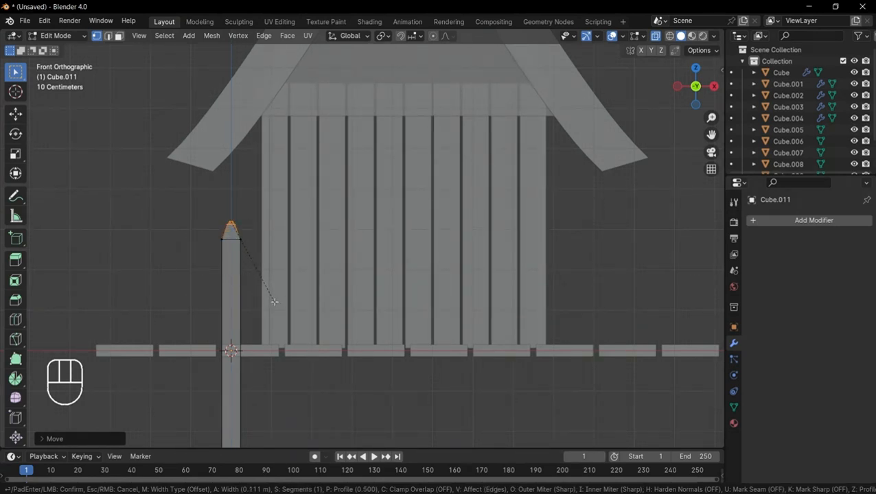
{"action": "left_click", "coordinate": [274, 301]}
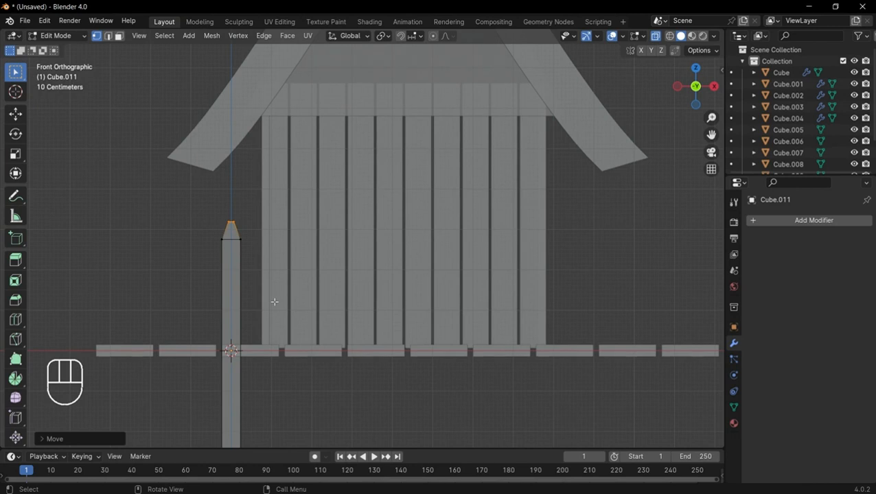
Lower the post's top face by about another 0.2 m along Z and scale it up slightly
{"action": "key", "text": "g"}
{"action": "key", "text": "z"}
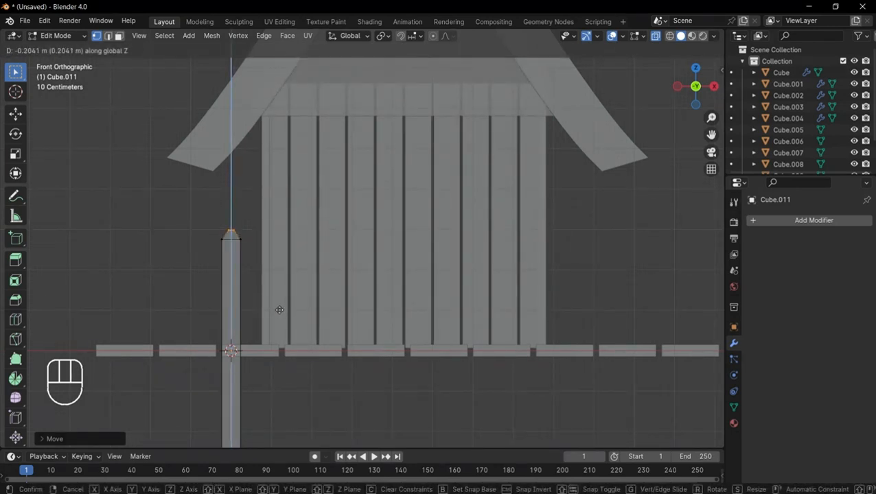
{"action": "left_click", "coordinate": [278, 309]}
{"action": "key", "text": "s"}
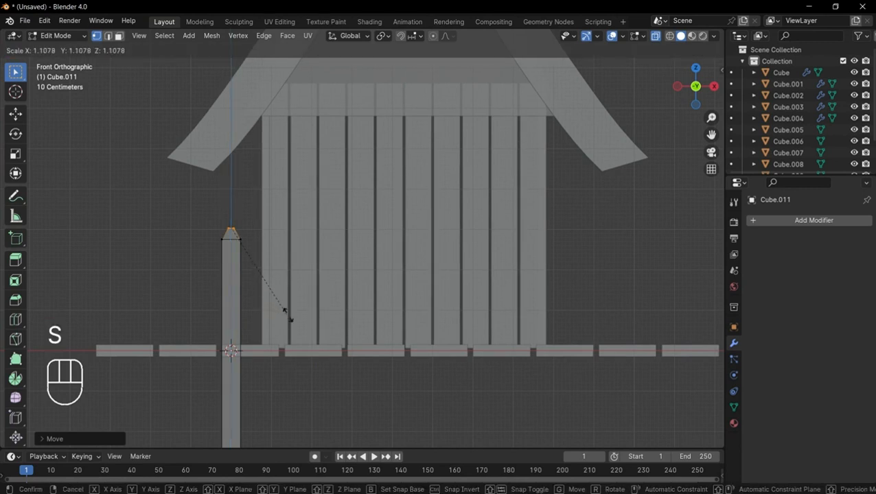
{"action": "left_click", "coordinate": [310, 332]}
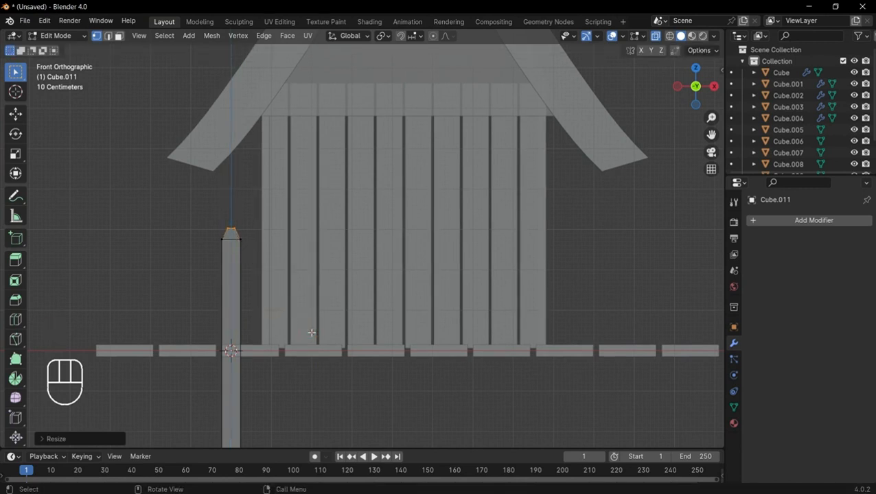
Bevel the edges of the post's top face with 16 segments and a width of about 0.327 m
{"action": "key", "text": "ctrl+b"}
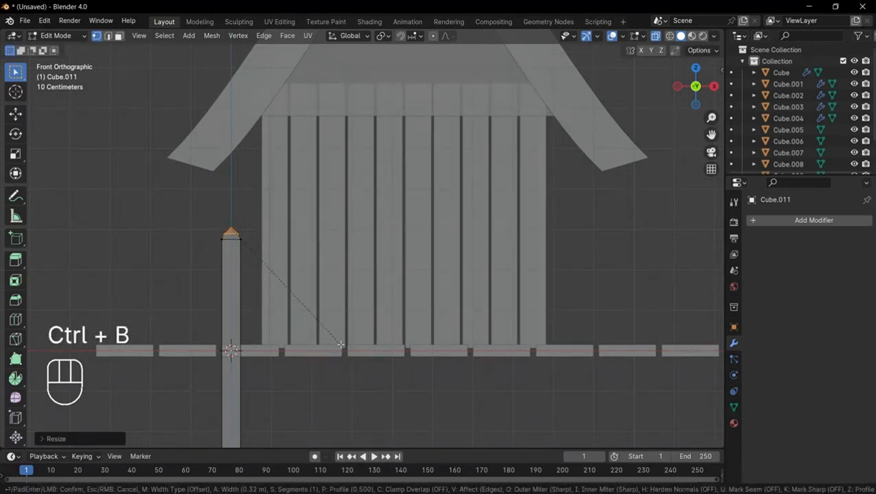
{"action": "right_click", "coordinate": [307, 307]}
{"action": "scroll", "coordinate": [244, 279], "scroll_direction": "up", "scroll_amount": 6}
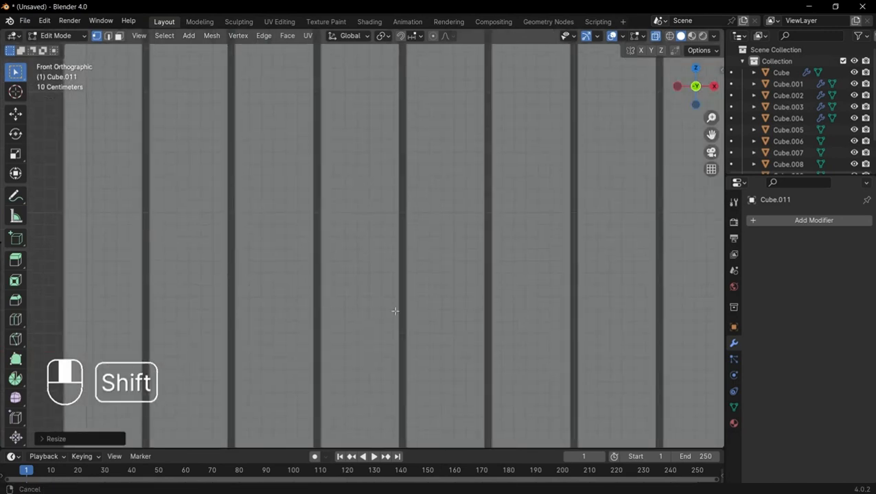
{"action": "middle_click_drag", "start_coordinate": [395, 311], "coordinate": [557, 308], "text": "shift"}
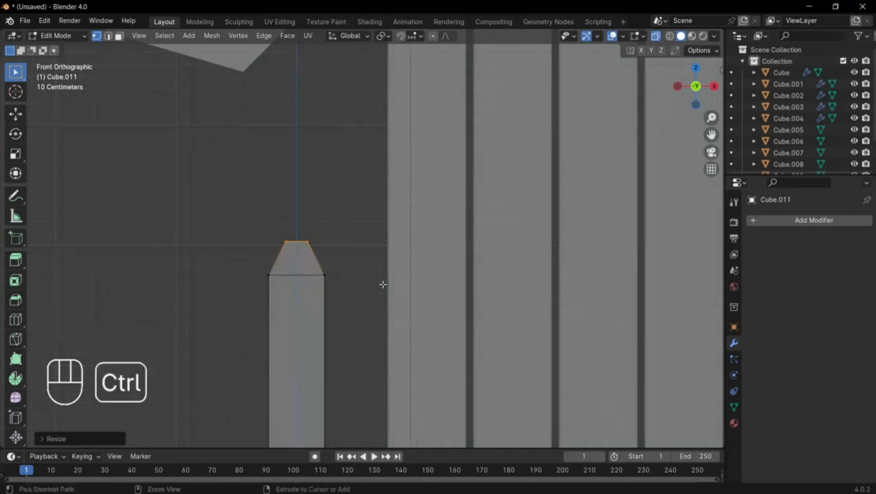
{"action": "key", "text": "ctrl+b"}
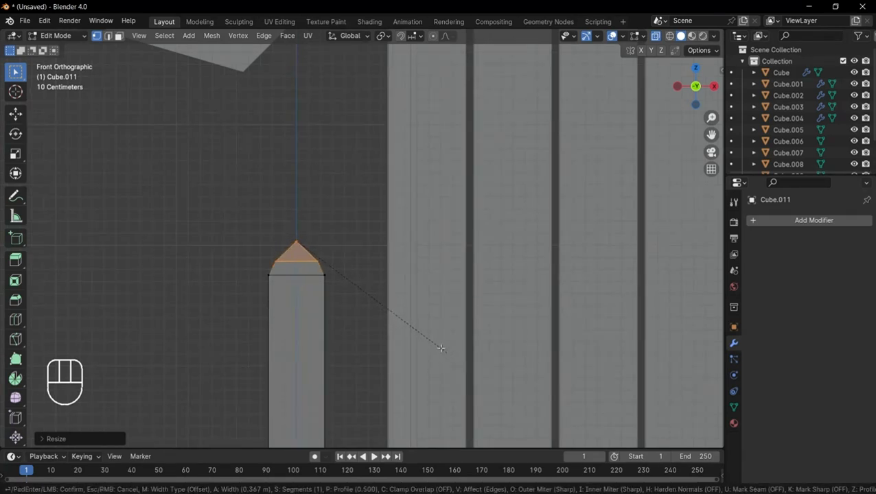
{"action": "scroll", "coordinate": [438, 346], "scroll_direction": "up", "scroll_amount": 8}
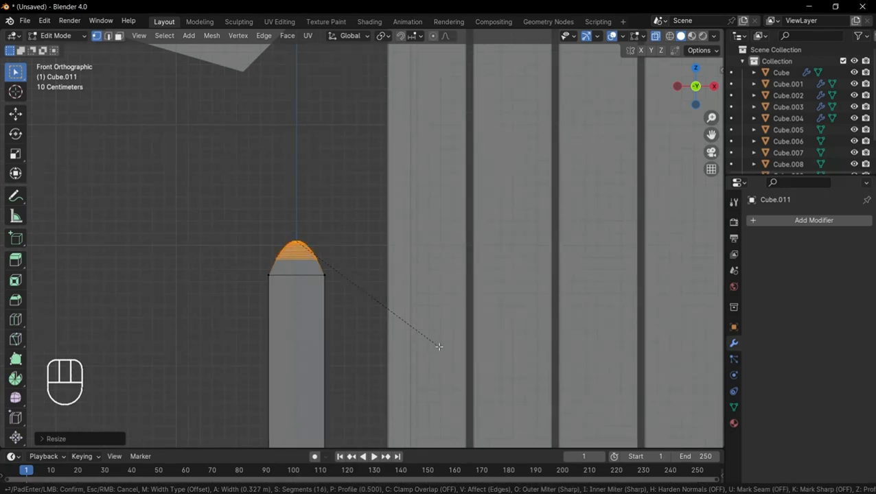
{"action": "left_click", "coordinate": [439, 346]}
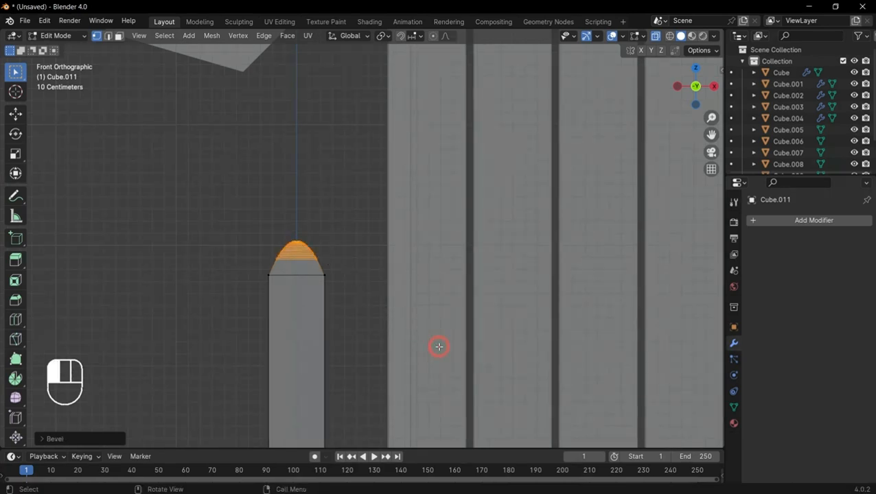
Change the bevel's profile type to Custom and apply the Cornice Molding preset
{"action": "left_click", "coordinate": [41, 440]}
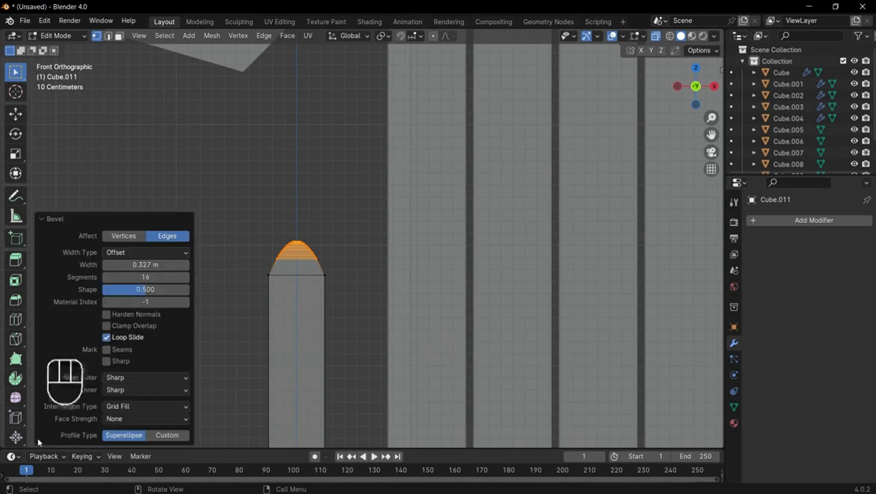
{"action": "left_click", "coordinate": [167, 436]}
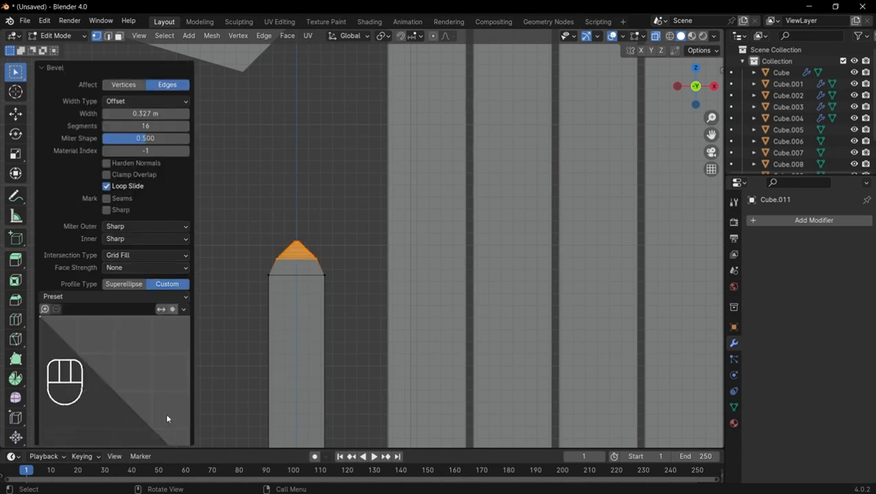
{"action": "left_click", "coordinate": [85, 297]}
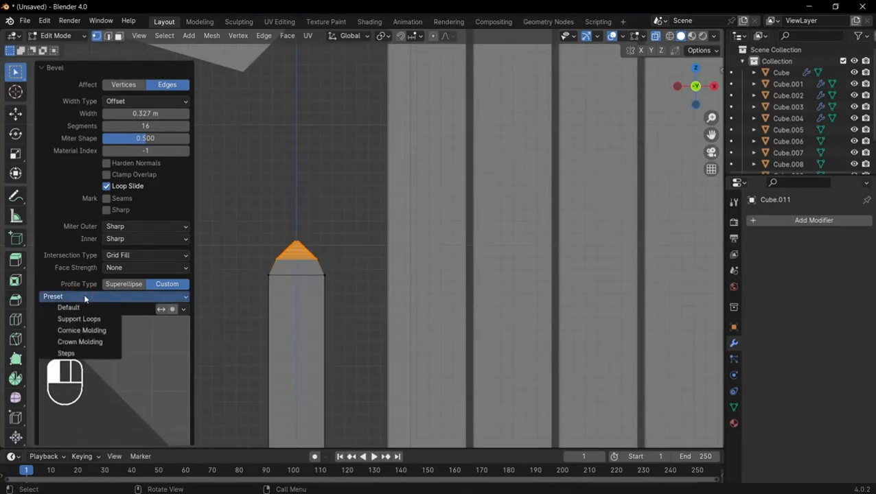
{"action": "left_click", "coordinate": [82, 330]}
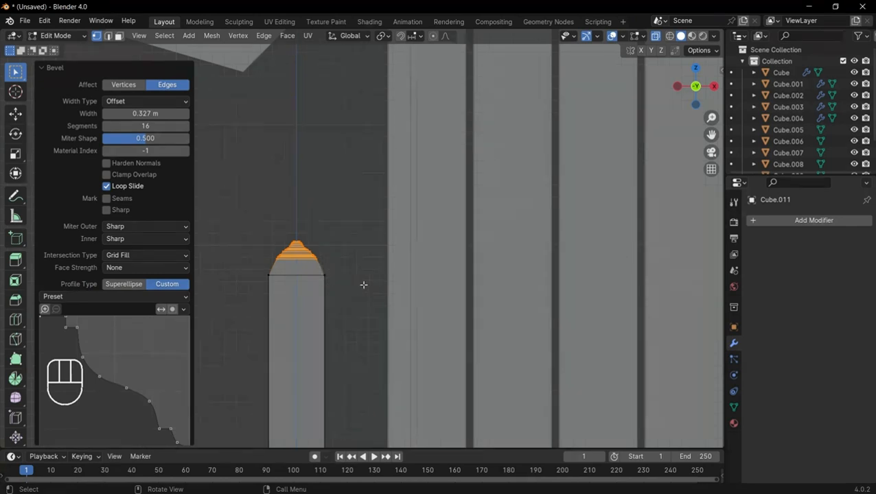
Scale the beveled tip up by about 1.25, then return to Object Mode with X-ray off
{"action": "key", "text": "s"}
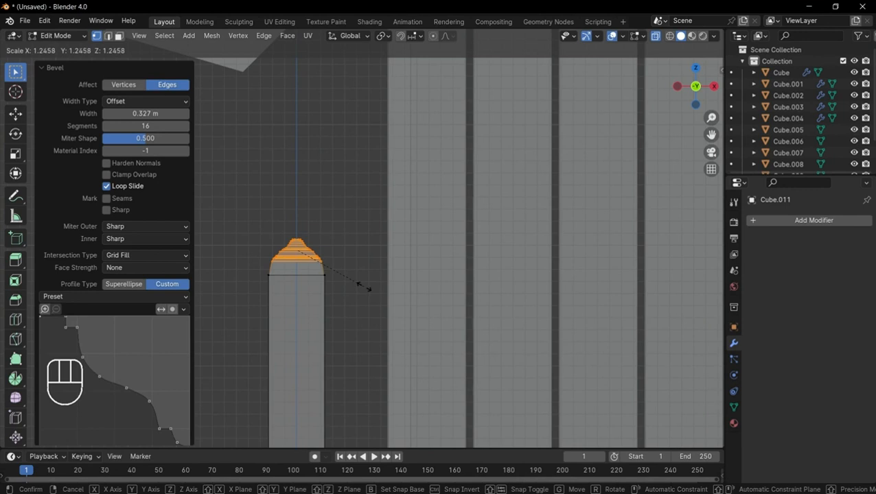
{"action": "left_click", "coordinate": [362, 286]}
{"action": "key", "text": "Tab"}
{"action": "scroll", "coordinate": [356, 295], "scroll_direction": "down", "scroll_amount": 3}
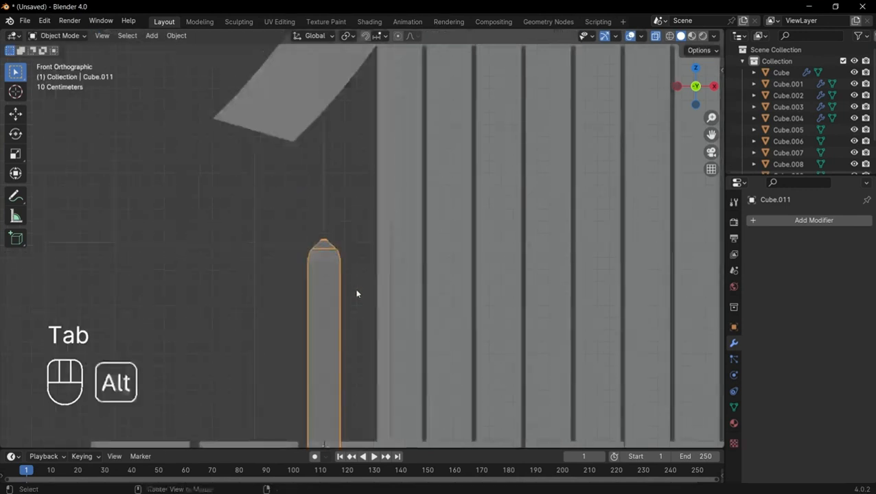
{"action": "key", "text": "alt+z"}
{"action": "scroll", "coordinate": [356, 293], "scroll_direction": "down", "scroll_amount": 4}
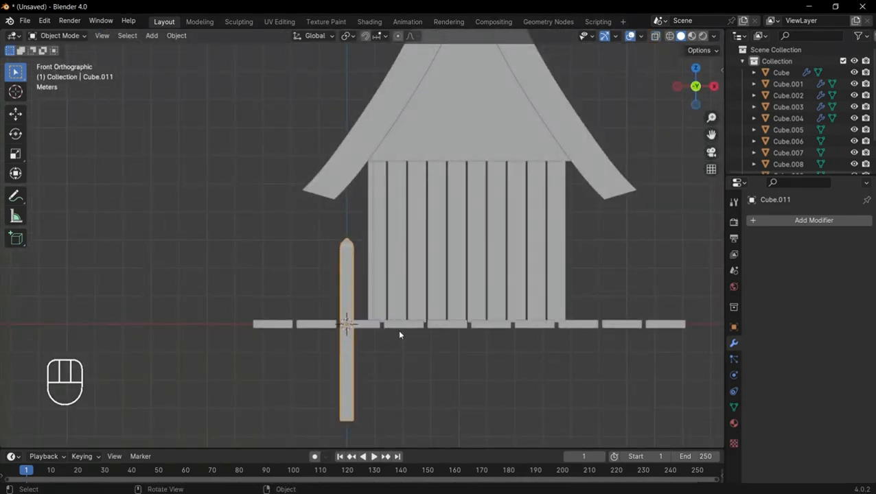
Move the post about -2.63 m along X onto the outermost floor plank and scale it to about 0.897
{"action": "key", "text": "g"}
{"action": "key", "text": "x"}
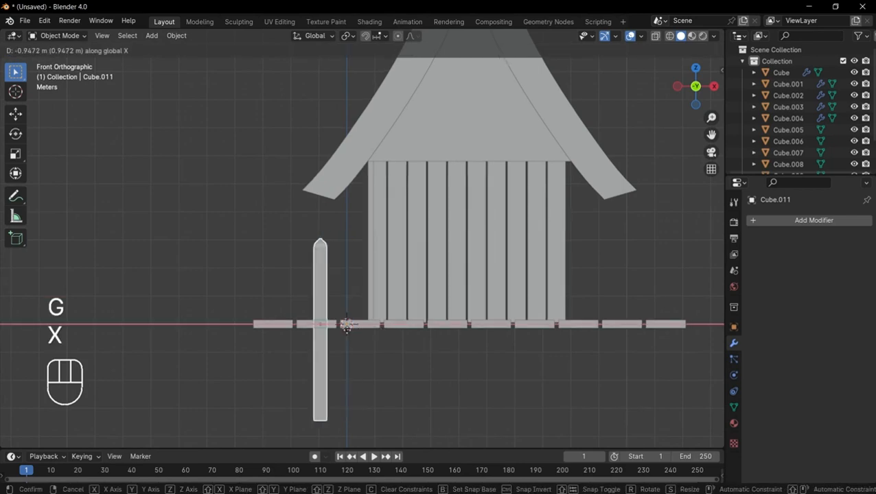
{"action": "left_click", "coordinate": [324, 322]}
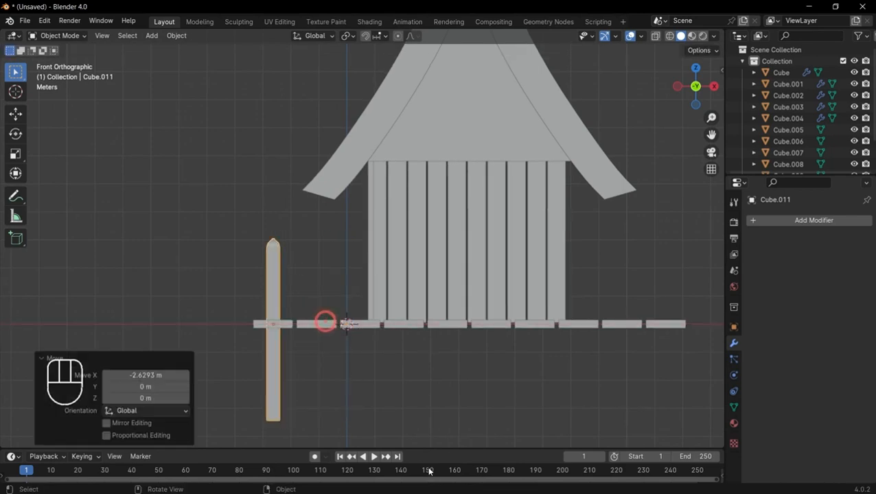
{"action": "key", "text": "s"}
{"action": "key", "text": "s"}
{"action": "left_click", "coordinate": [410, 414]}
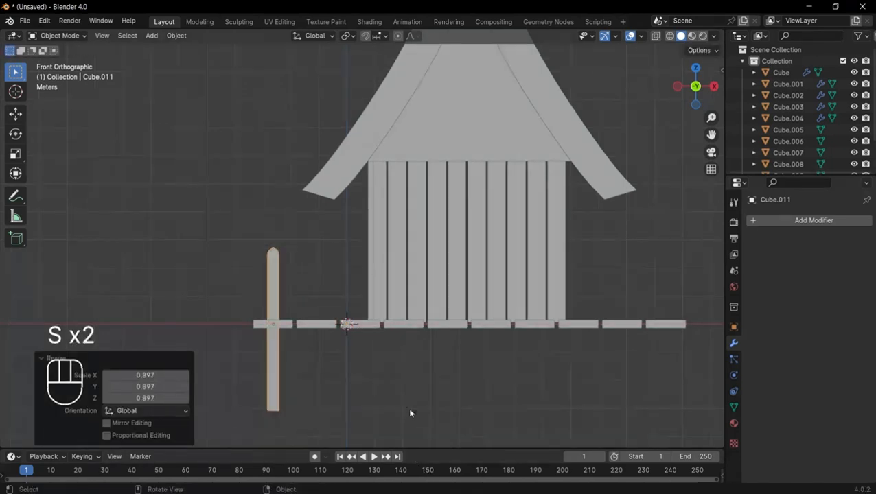
Add an Array modifier to the fence post with a relative offset of 0 on X and 5 on Y
{"action": "middle_click_drag", "start_coordinate": [410, 414], "coordinate": [467, 420]}
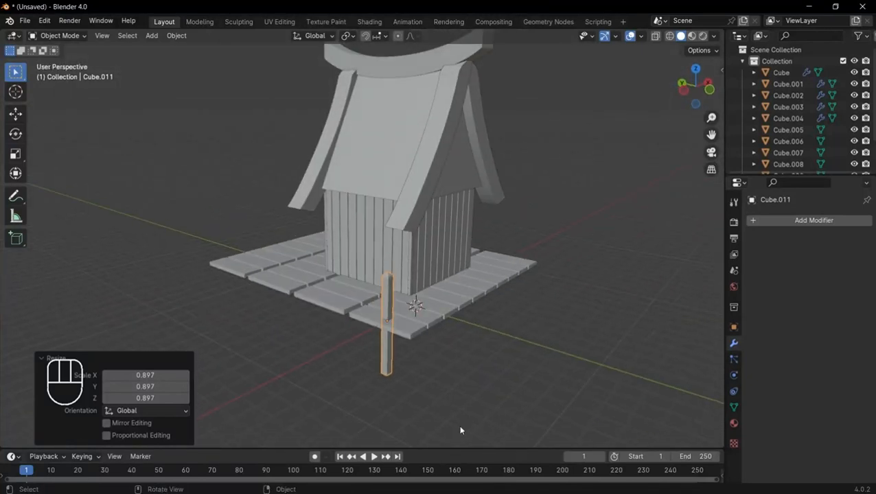
{"action": "key", "text": "KP_7"}
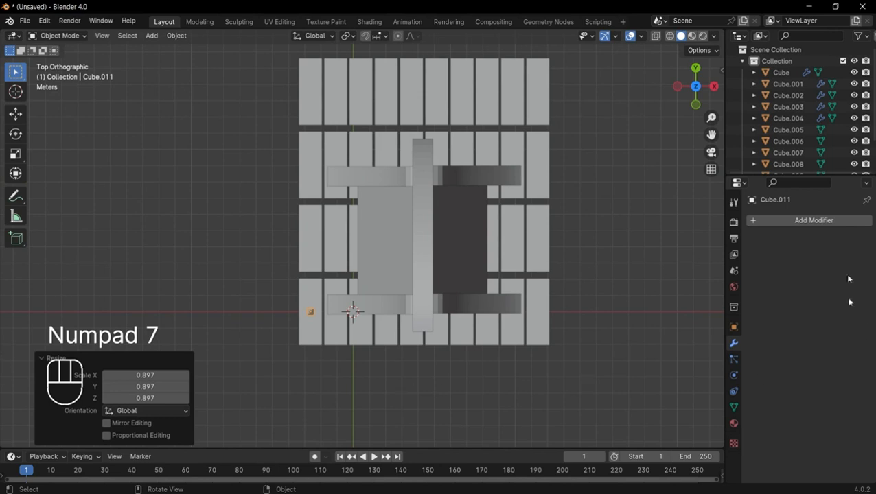
{"action": "left_click", "coordinate": [807, 220]}
{"action": "mouse_move", "coordinate": [802, 219]}
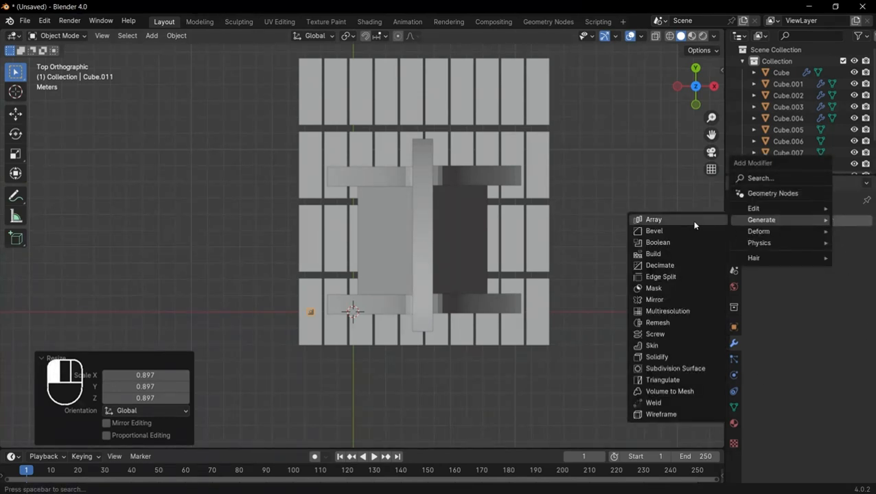
{"action": "left_click", "coordinate": [693, 221]}
{"action": "left_click", "coordinate": [836, 304]}
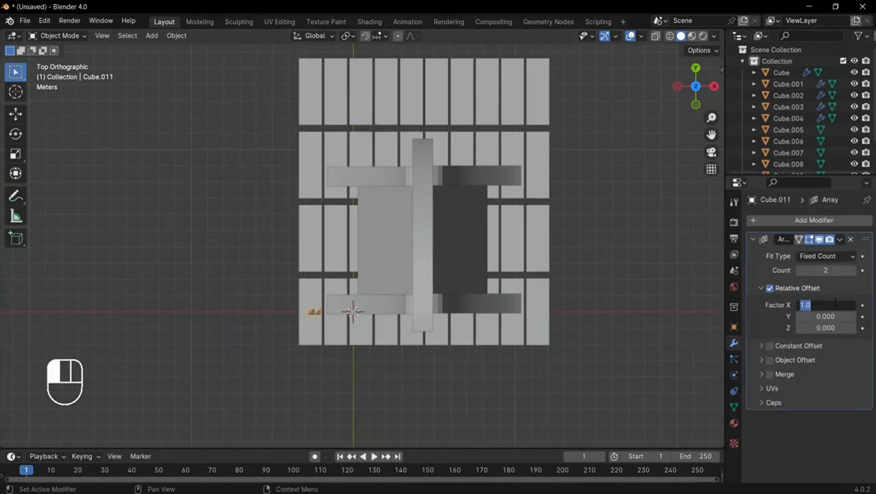
{"action": "type", "text": "0"}
{"action": "key", "text": "Return"}
{"action": "left_click", "coordinate": [827, 316]}
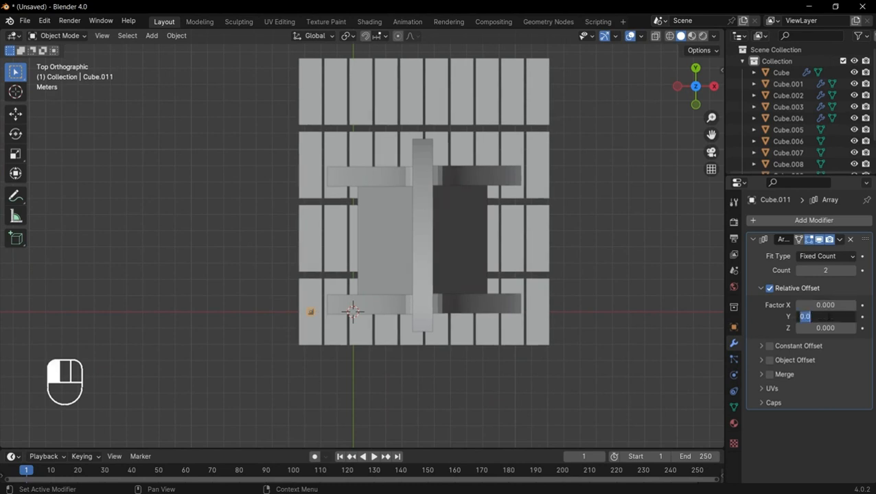
{"action": "type", "text": "5"}
{"action": "key", "text": "Return"}
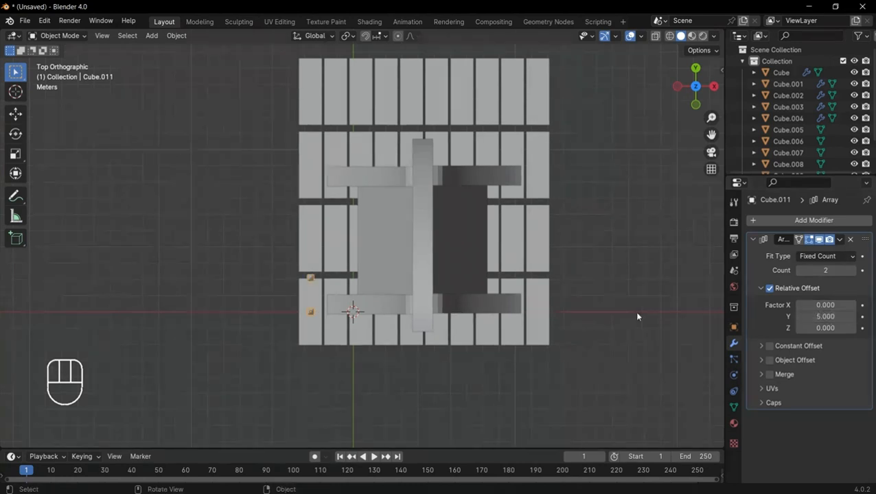
Tighten the post array's relative Y offset to 4 and raise its count to 10
{"action": "left_click", "coordinate": [827, 317]}
{"action": "type", "text": "4"}
{"action": "key", "text": "Return"}
{"action": "middle_click_drag", "start_coordinate": [317, 342], "coordinate": [322, 369], "text": "shift"}
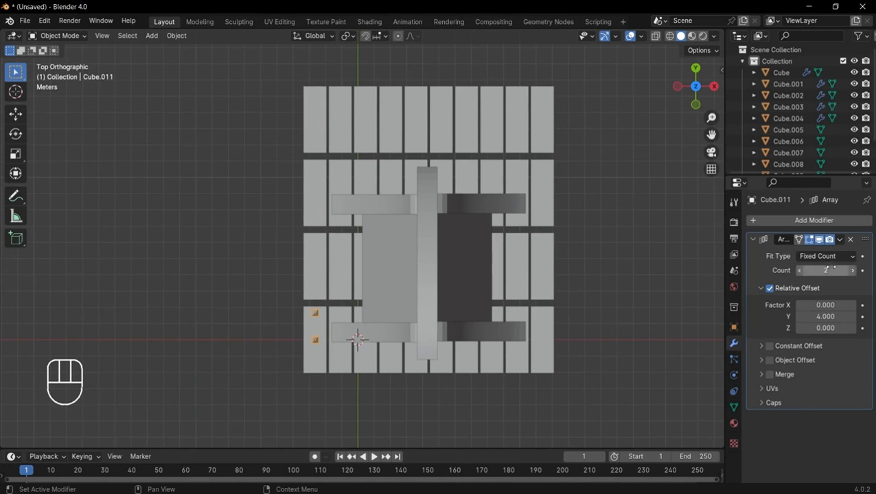
{"action": "left_click_drag", "start_coordinate": [825, 271], "coordinate": [847, 271]}
{"action": "left_click", "coordinate": [853, 270]}
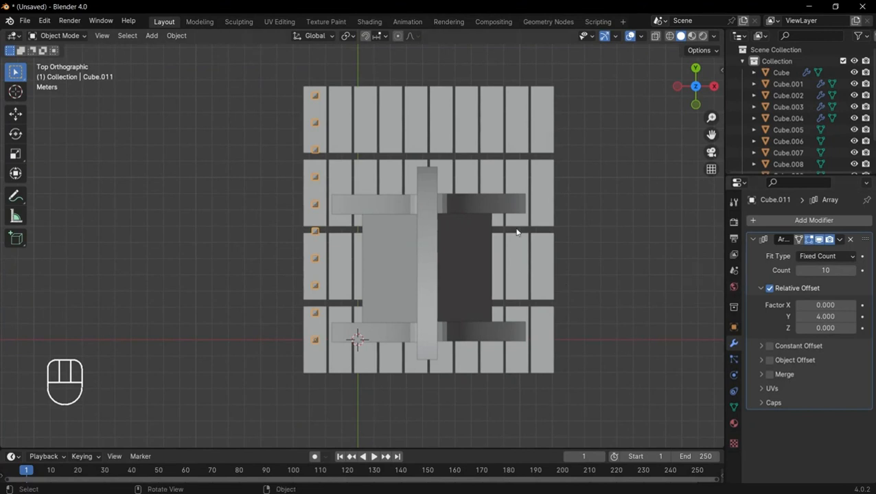
Move the post row about -0.28 m along Y, then duplicate it about 13.95 m along X onto the opposite edge plank
{"action": "key", "text": "g"}
{"action": "key", "text": "y"}
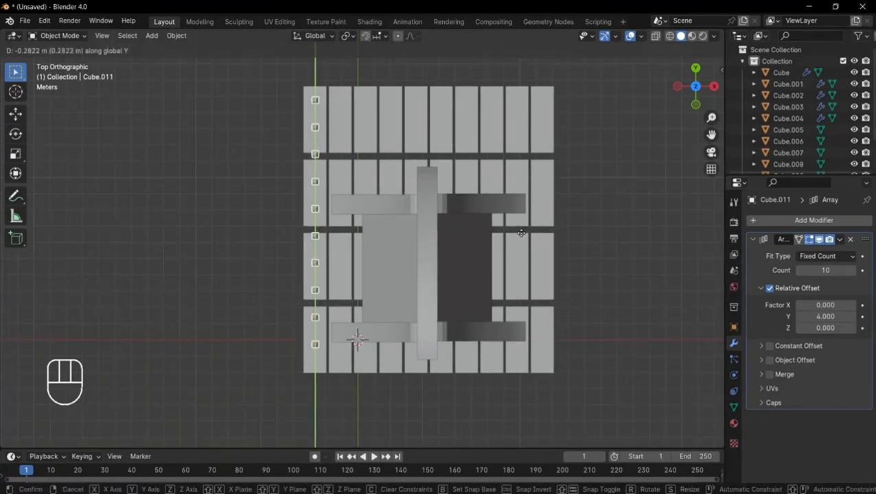
{"action": "left_click", "coordinate": [522, 234]}
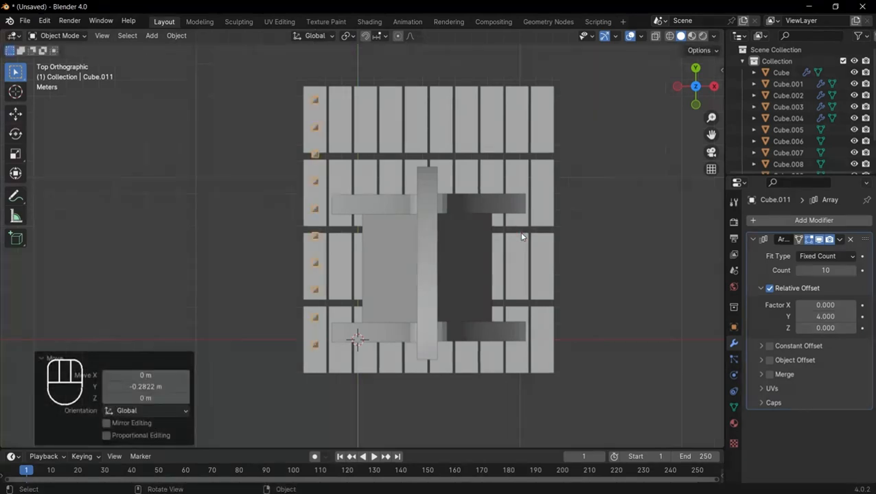
{"action": "key", "text": "shift+d"}
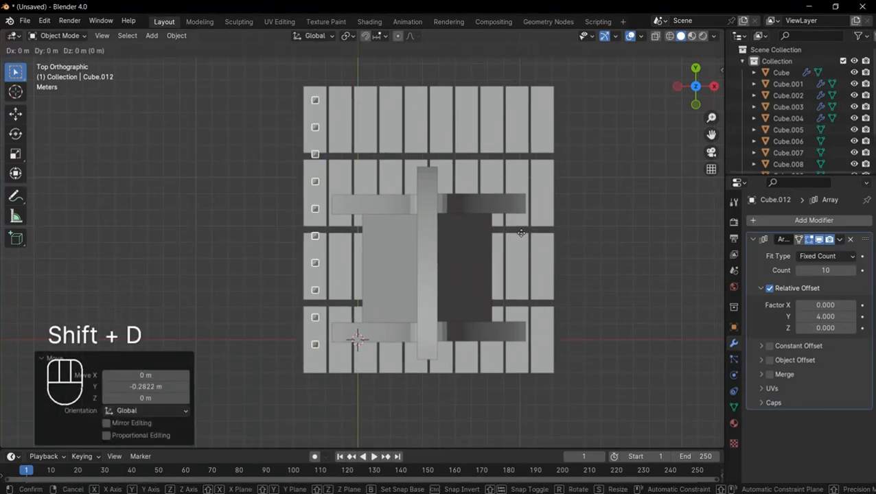
{"action": "key", "text": "x"}
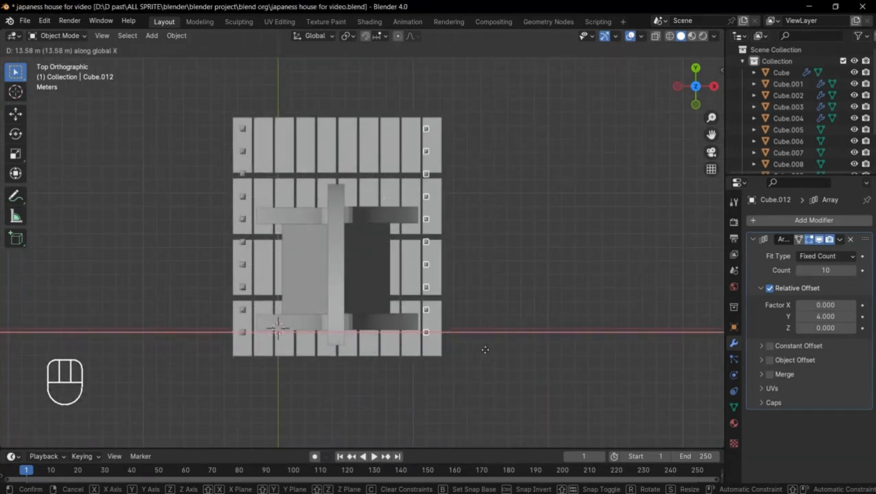
{"action": "left_click", "coordinate": [496, 405]}
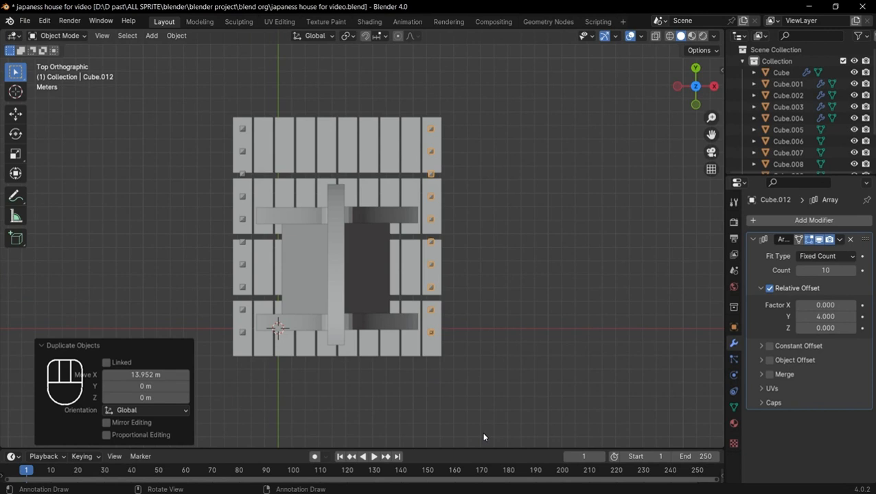
Duplicate the second post row, place the copy beyond the floor's edge and rotate it 90° about Z
{"action": "key", "text": "shift+d"}
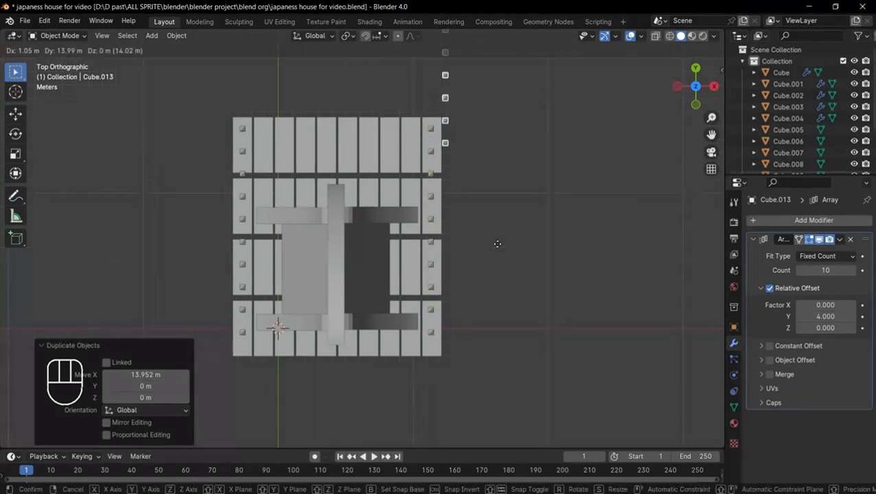
{"action": "key", "text": "Return"}
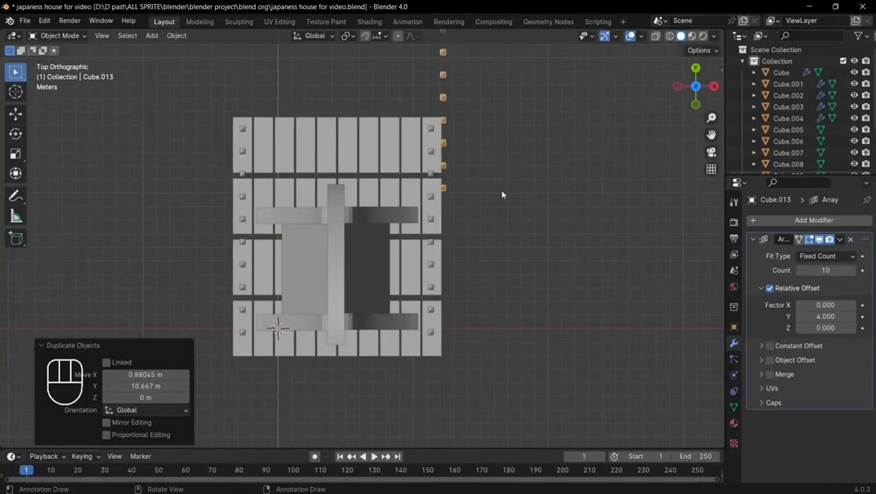
{"action": "key", "text": "r"}
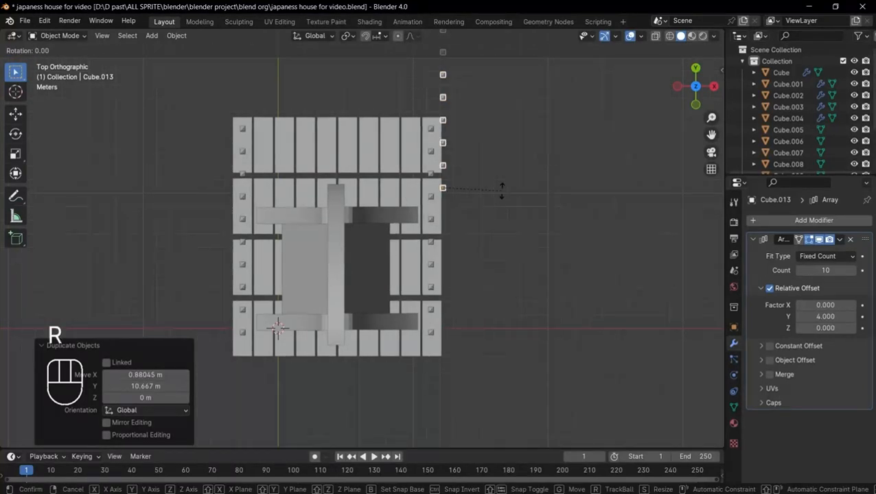
{"action": "key", "text": "KP_9"}
{"action": "key", "text": "KP_0"}
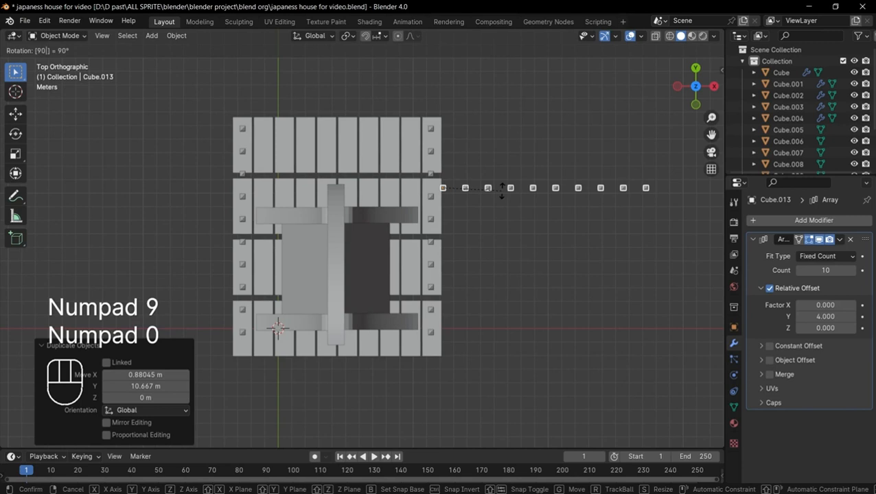
{"action": "key", "text": "Return"}
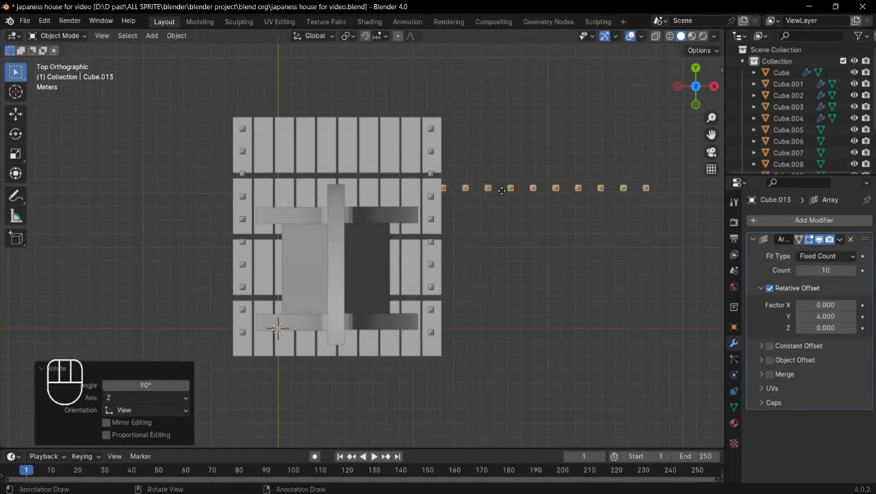
Move the rotated post row about -15.37 m along X and 4.57 m along Y to the floor's back edge
{"action": "key", "text": "g"}
{"action": "key", "text": "x"}
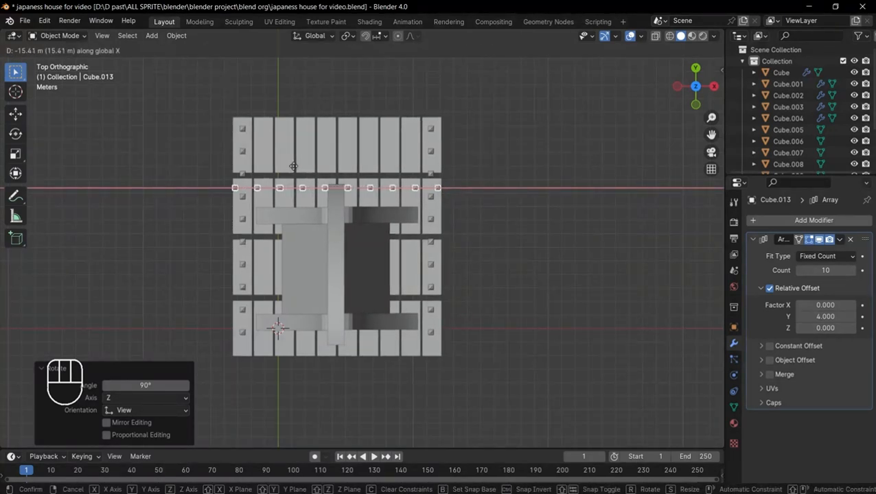
{"action": "left_click", "coordinate": [294, 166]}
{"action": "key", "text": "g"}
{"action": "key", "text": "y"}
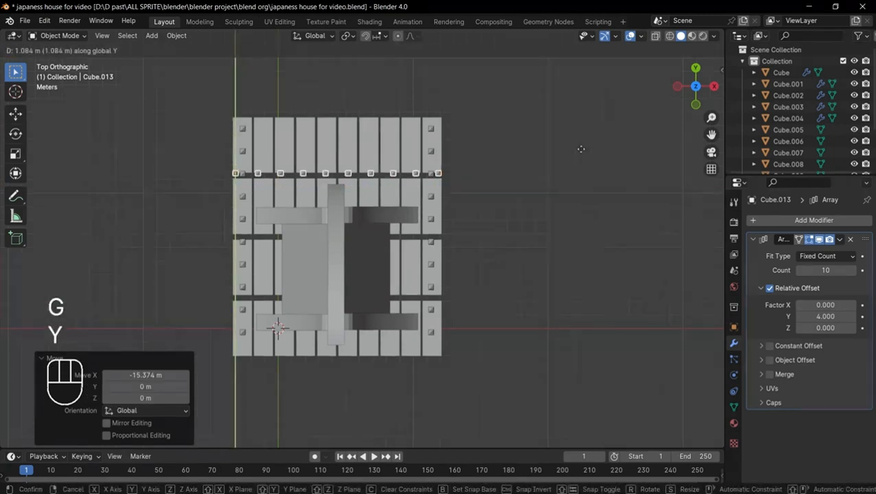
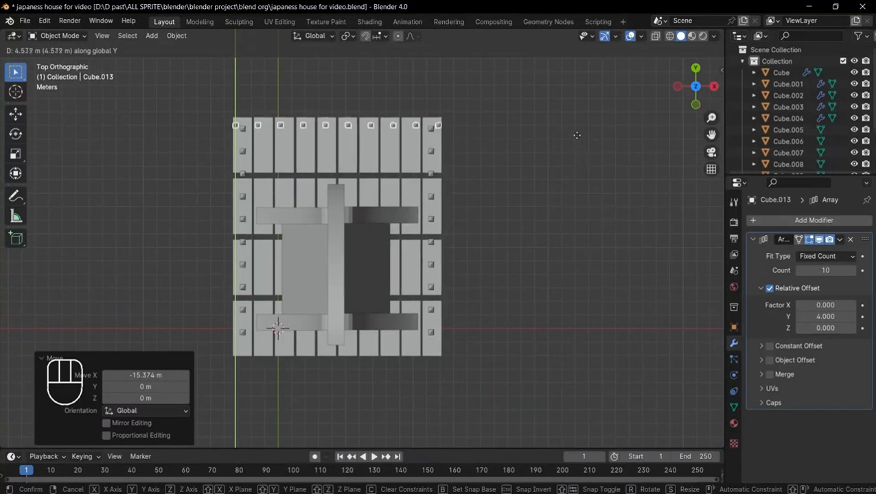
{"action": "left_click", "coordinate": [577, 139]}
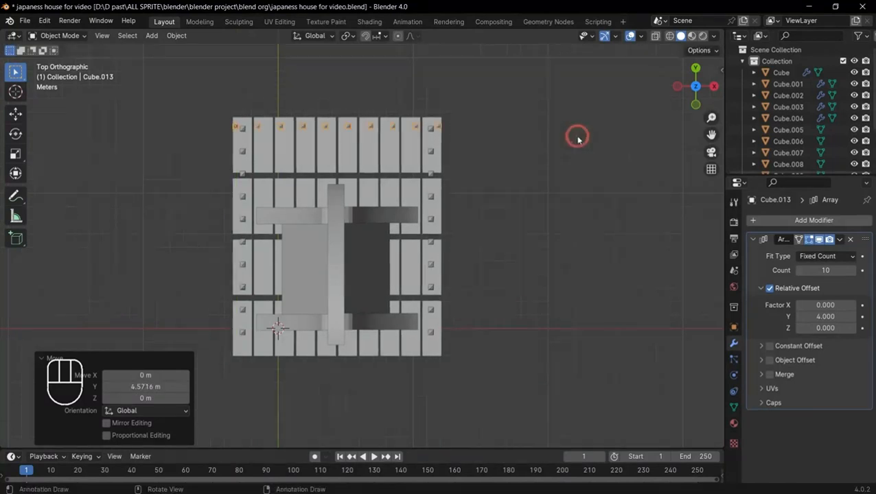
Set the back row's array count to 8 and move it about 1.76 m along X between the side rows
{"action": "left_click", "coordinate": [819, 270]}
{"action": "type", "text": "8"}
{"action": "key", "text": "Return"}
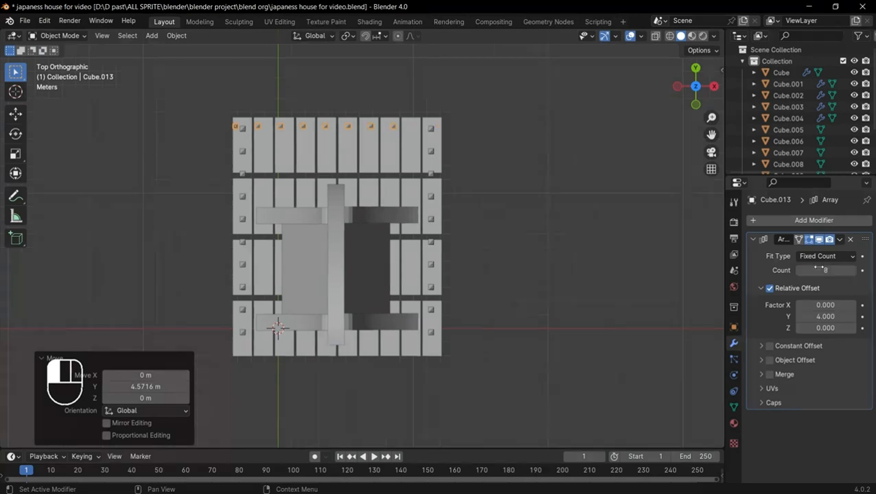
{"action": "key", "text": "g"}
{"action": "key", "text": "x"}
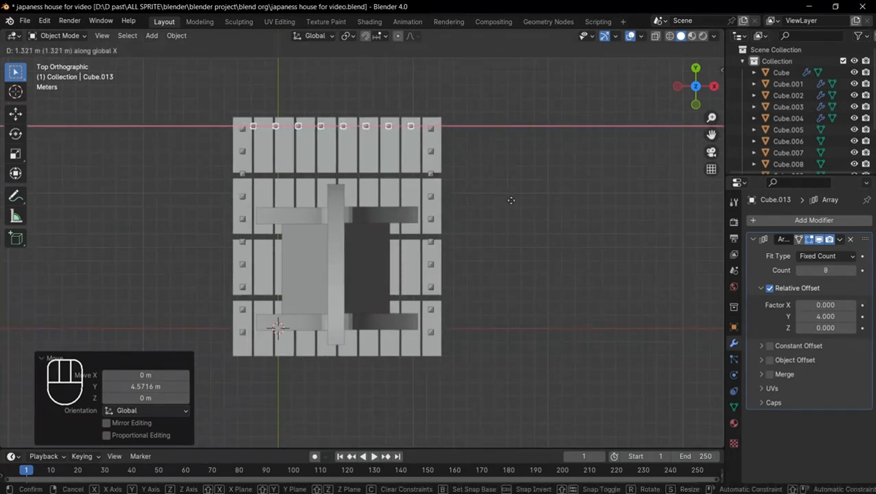
{"action": "left_click", "coordinate": [517, 206]}
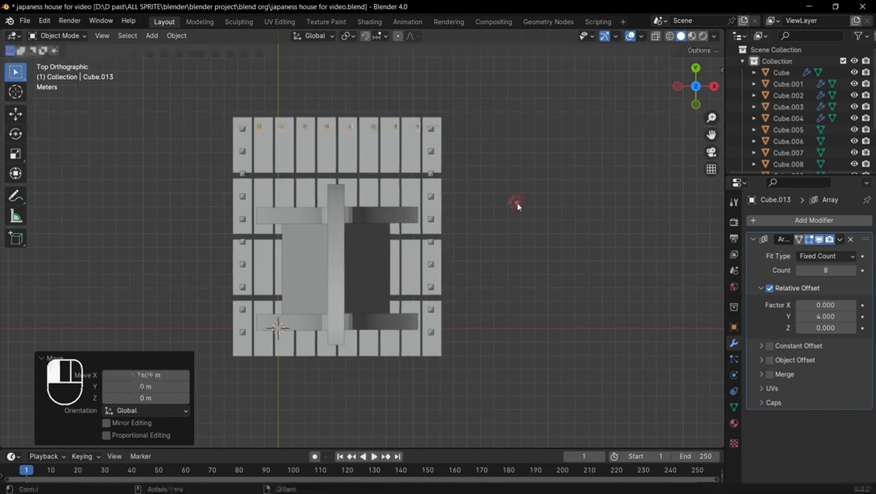
Move the back row about -0.2 m along Y to line it up with the side rows' end posts
{"action": "key", "text": "g"}
{"action": "key", "text": "x"}
{"action": "key", "text": "y"}
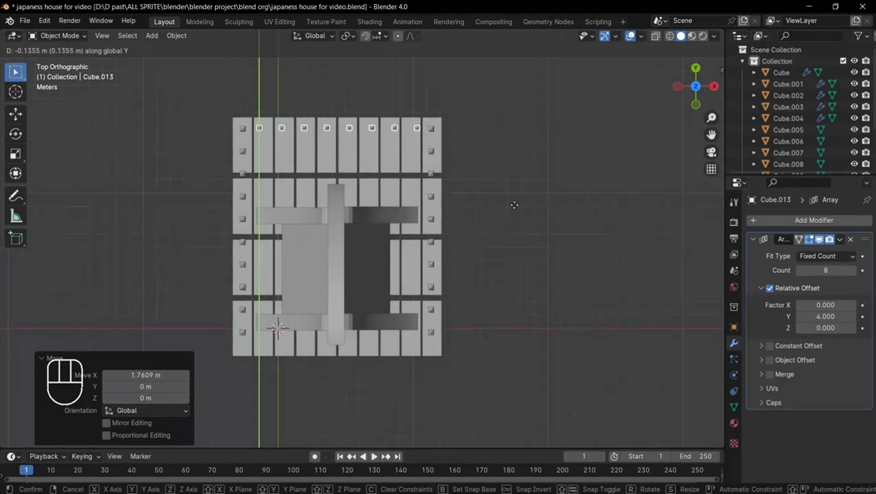
{"action": "left_click", "coordinate": [512, 205]}
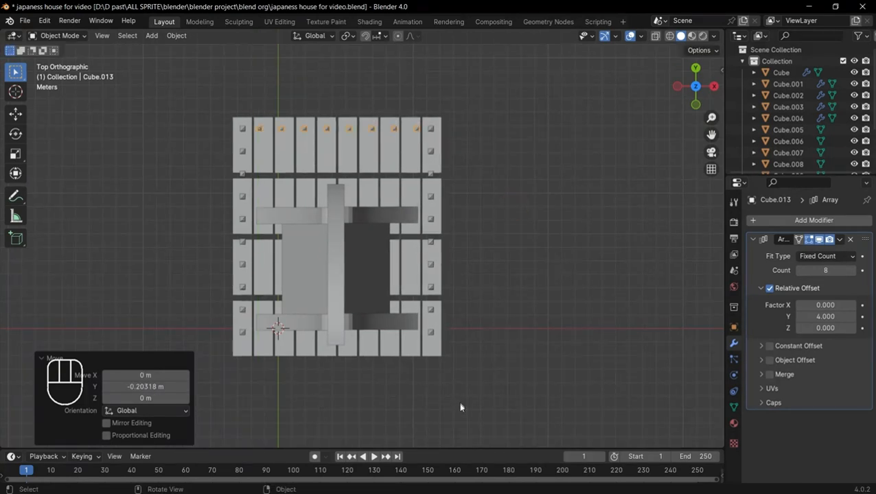
Add a cube mesh and, in front view, scale it to about 0.218 along X
{"action": "middle_click_drag", "start_coordinate": [461, 407], "coordinate": [474, 320]}
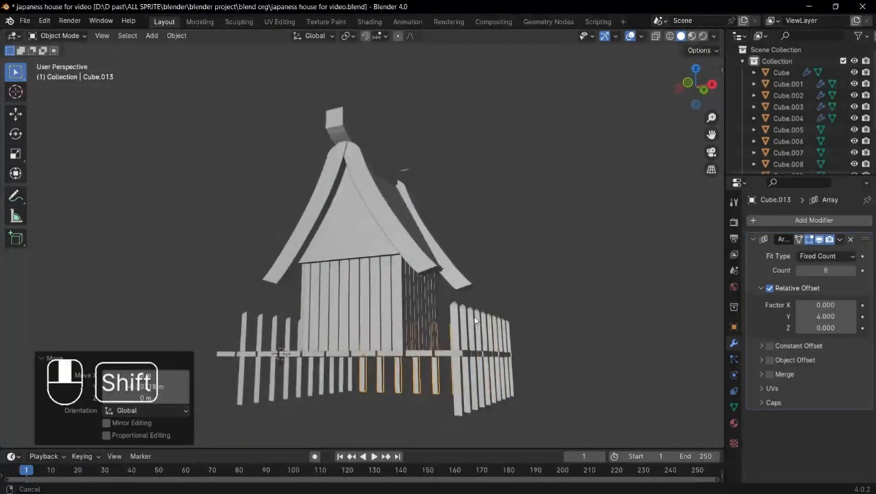
{"action": "key", "text": "shift+a"}
{"action": "mouse_move", "coordinate": [446, 272]}
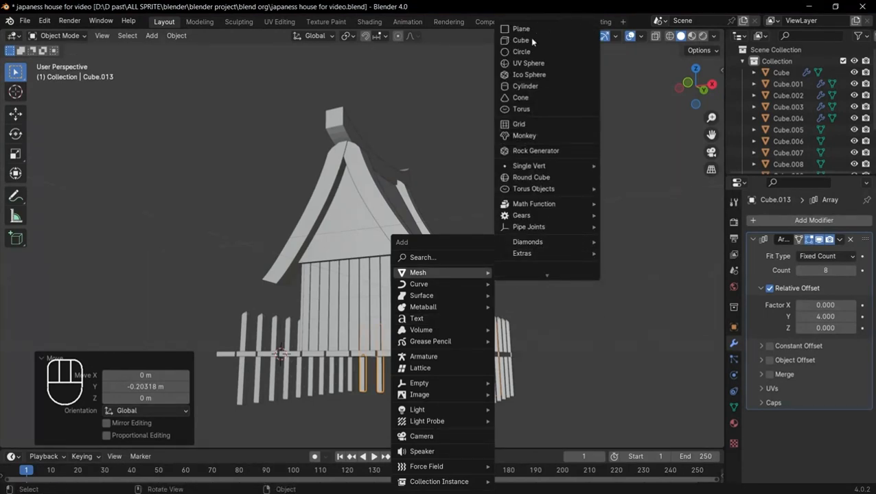
{"action": "left_click", "coordinate": [529, 41]}
{"action": "scroll", "coordinate": [368, 258], "scroll_direction": "down", "scroll_amount": 4}
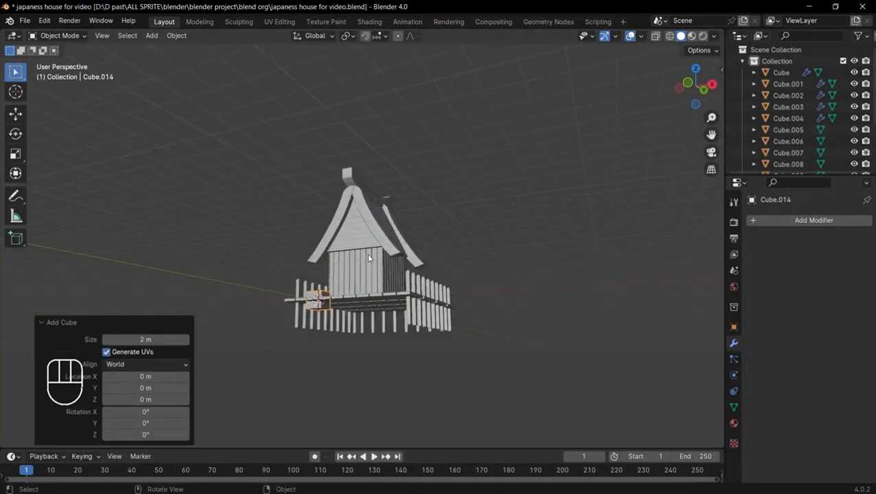
{"action": "key", "text": "KP_1"}
{"action": "scroll", "coordinate": [369, 258], "scroll_direction": "up", "scroll_amount": 4}
{"action": "middle_click_drag", "start_coordinate": [417, 357], "coordinate": [442, 313], "text": "shift"}
{"action": "key", "text": "s"}
{"action": "key", "text": "x"}
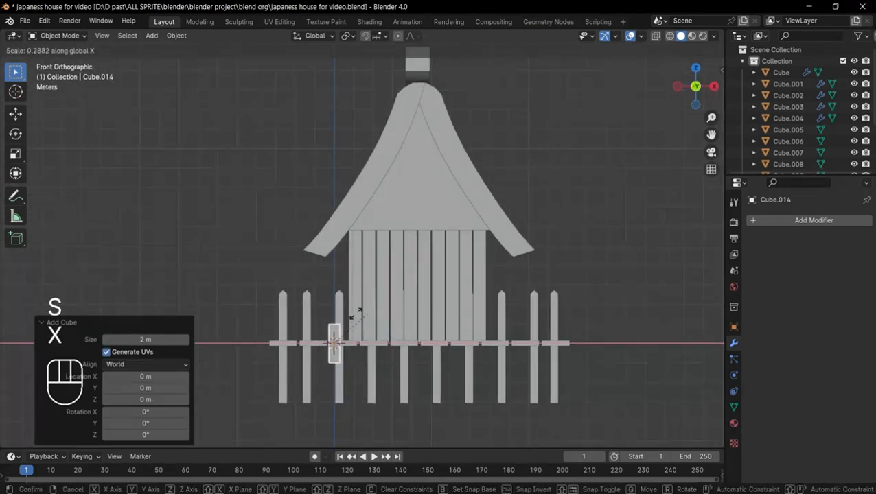
{"action": "left_click", "coordinate": [350, 320]}
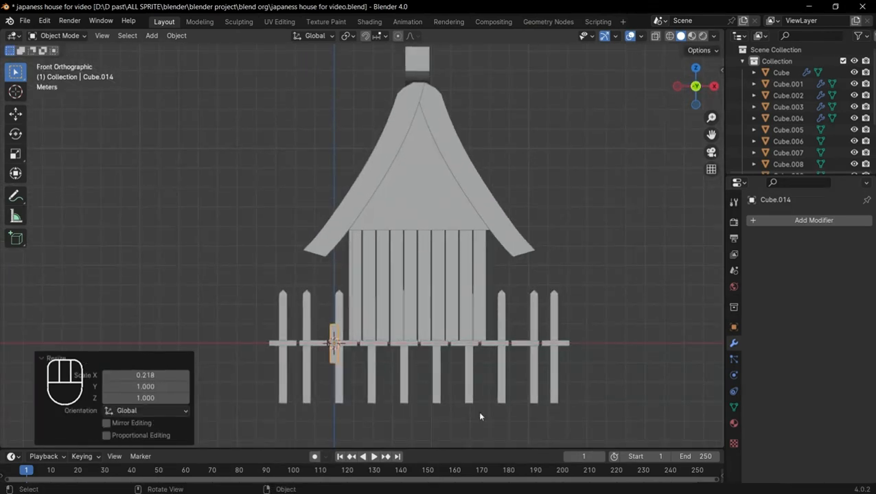
Shrink the new cube uniformly, then scale it to about 0.777 along X
{"action": "left_click", "coordinate": [416, 354]}
{"action": "key", "text": "s"}
{"action": "key", "text": "x"}
{"action": "left_click", "coordinate": [393, 329]}
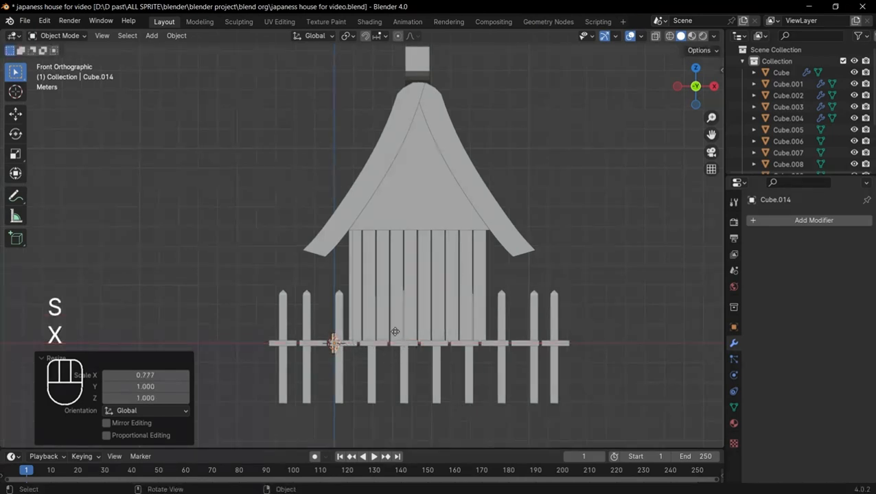
Move the small cube about 11.2 m along X onto the outermost fence post
{"action": "key", "text": "g"}
{"action": "key", "text": "x"}
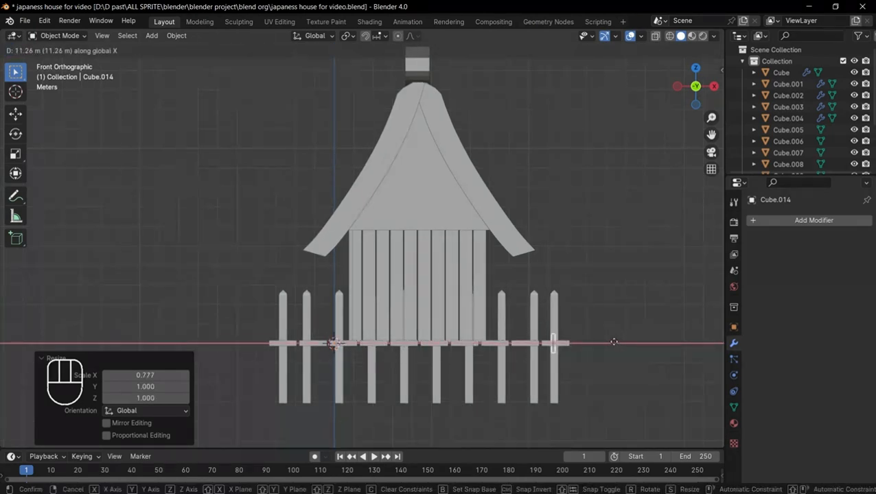
{"action": "left_click", "coordinate": [614, 345]}
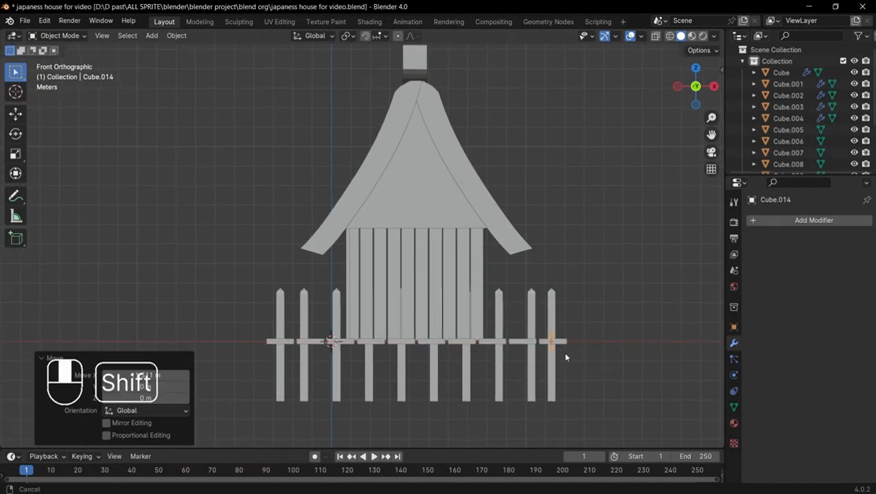
In right view, stretch the small cube to about 10.7 times its length along Y
{"action": "key", "text": "KP_3"}
{"action": "key", "text": "s"}
{"action": "key", "text": "x"}
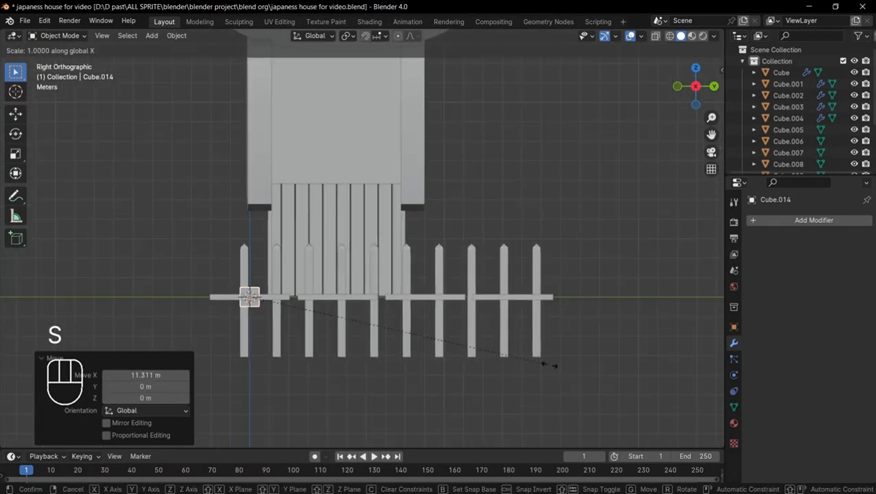
{"action": "key", "text": "y"}
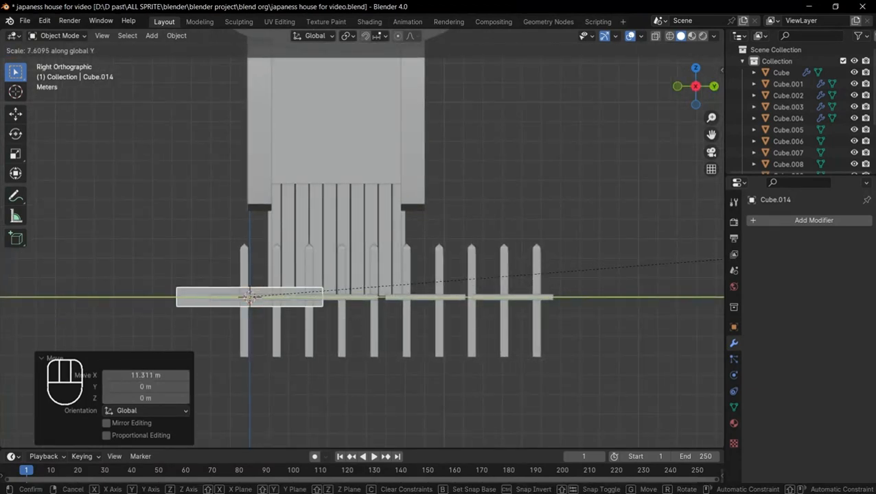
{"action": "left_click", "coordinate": [548, 331]}
Slim the bar by shrinking it uniformly and scaling Z to about 0.847, then lengthen it by about 2.3 along Y
{"action": "key", "text": "s"}
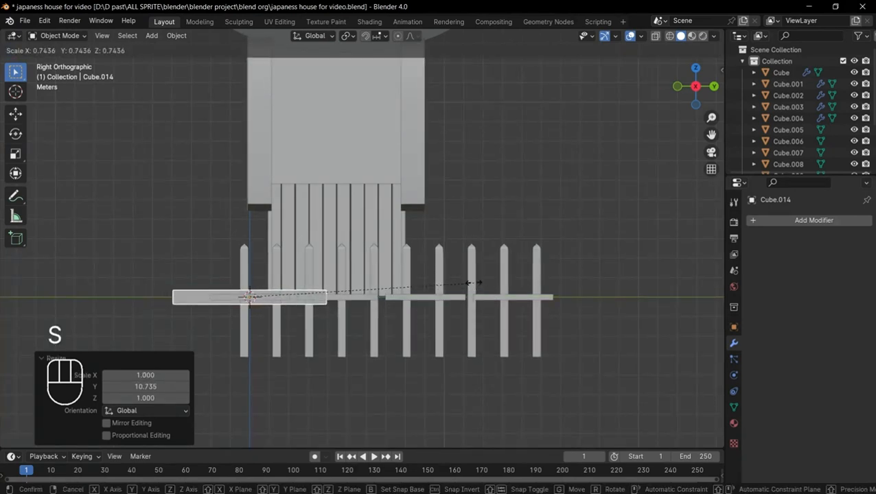
{"action": "left_click", "coordinate": [446, 276]}
{"action": "key", "text": "s"}
{"action": "key", "text": "z"}
{"action": "right_click", "coordinate": [411, 258]}
{"action": "key", "text": "s"}
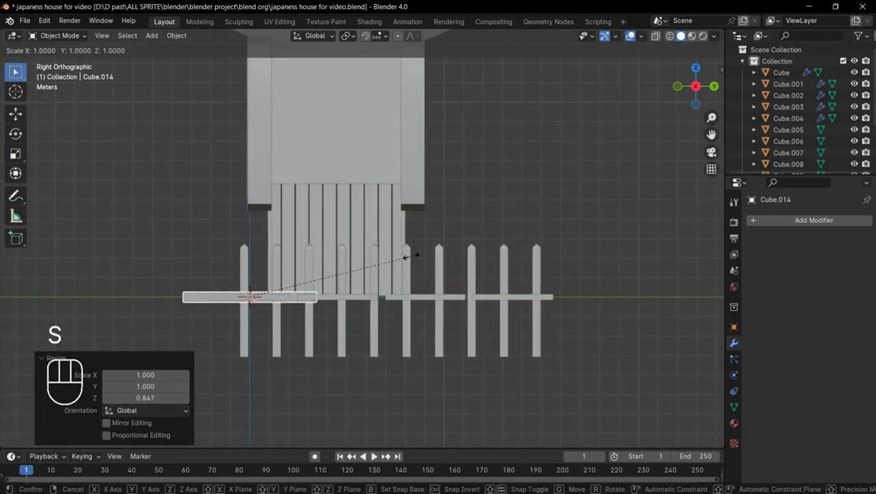
{"action": "key", "text": "y"}
{"action": "left_click", "coordinate": [631, 258]}
Raise the bar about 1.69 m along Z and move it about 7.05 m along Y across the fence posts
{"action": "key", "text": "g"}
{"action": "key", "text": "z"}
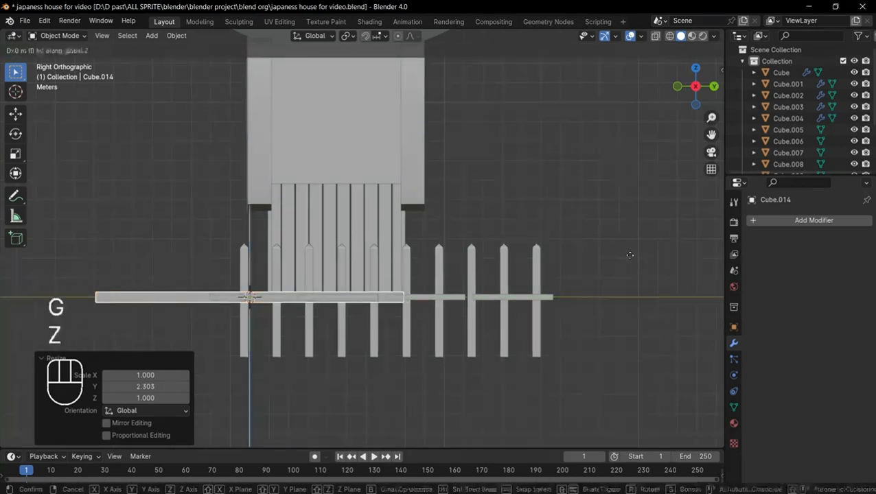
{"action": "left_click", "coordinate": [625, 227]}
{"action": "key", "text": "g"}
{"action": "key", "text": "y"}
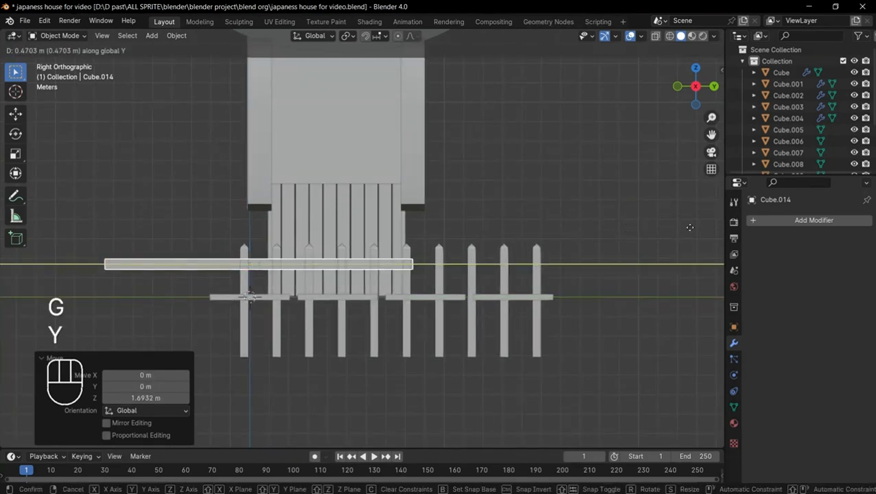
{"action": "left_click", "coordinate": [36, 233]}
Scale the rail by about 1.127 along Y and shift it about -0.165 m along Y to span the whole post row
{"action": "key", "text": "s"}
{"action": "key", "text": "y"}
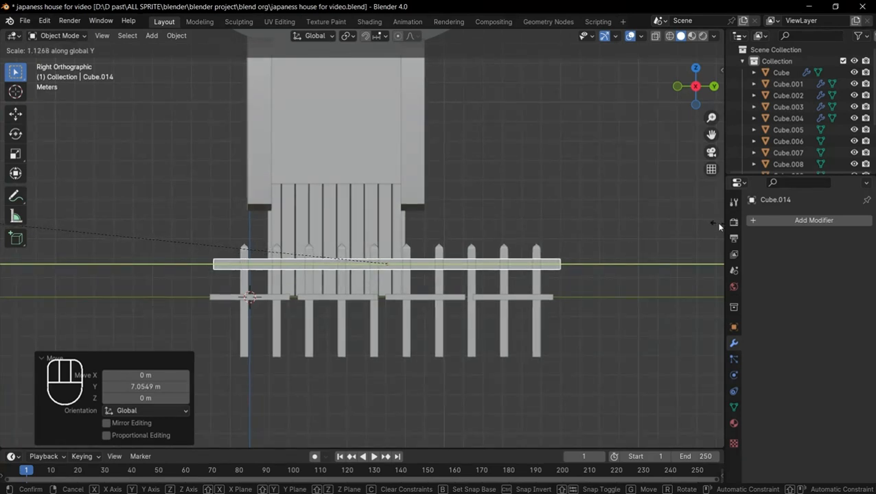
{"action": "left_click", "coordinate": [719, 227]}
{"action": "key", "text": "g"}
{"action": "key", "text": "y"}
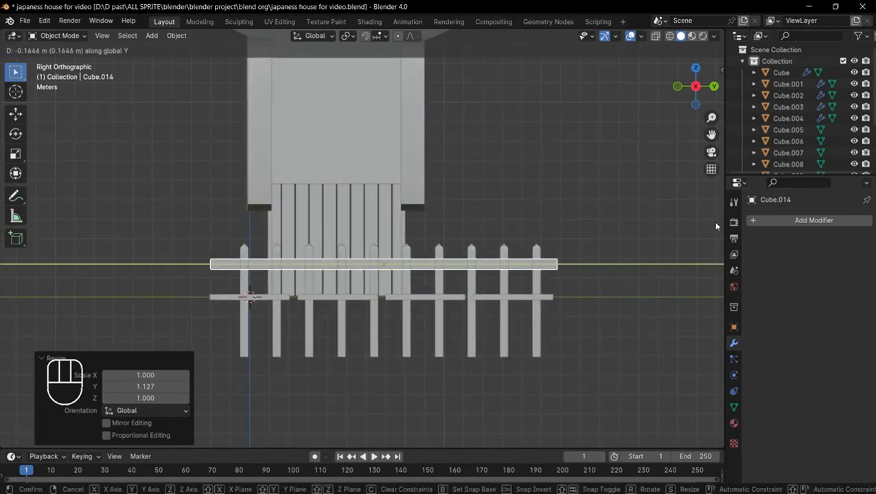
{"action": "left_click", "coordinate": [715, 225]}
Duplicate the rail about 0.96 m downward along Z as a lower fence rail
{"action": "key", "text": "shift+d"}
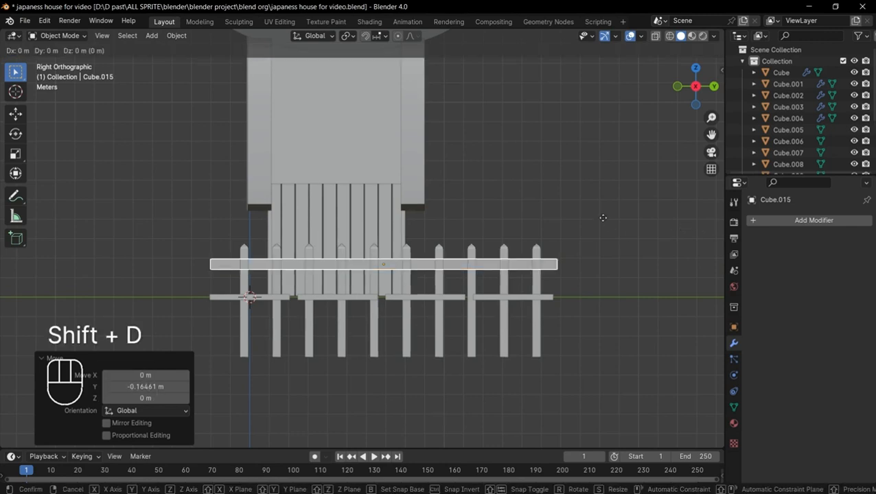
{"action": "key", "text": "z"}
{"action": "left_click", "coordinate": [547, 240]}
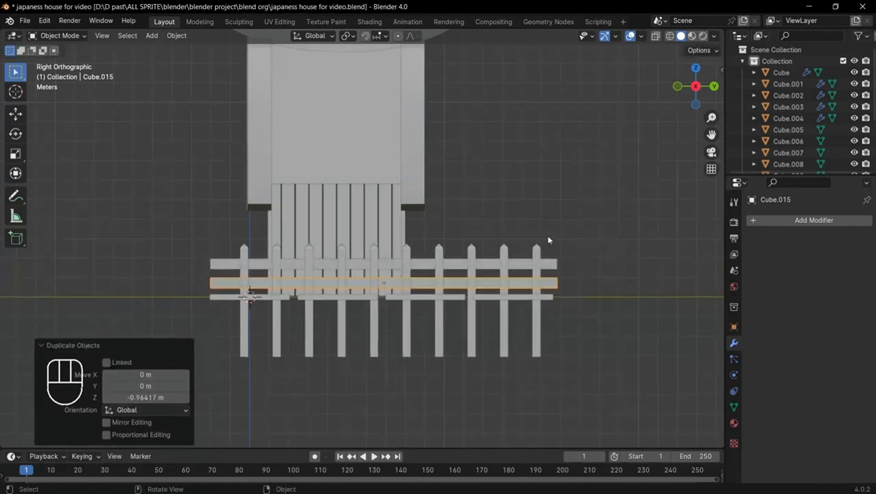
Select both rails and, in top view, duplicate them about -13.94 m along X onto the opposite side's post row
{"action": "scroll", "coordinate": [359, 265], "scroll_direction": "up", "scroll_amount": 1}
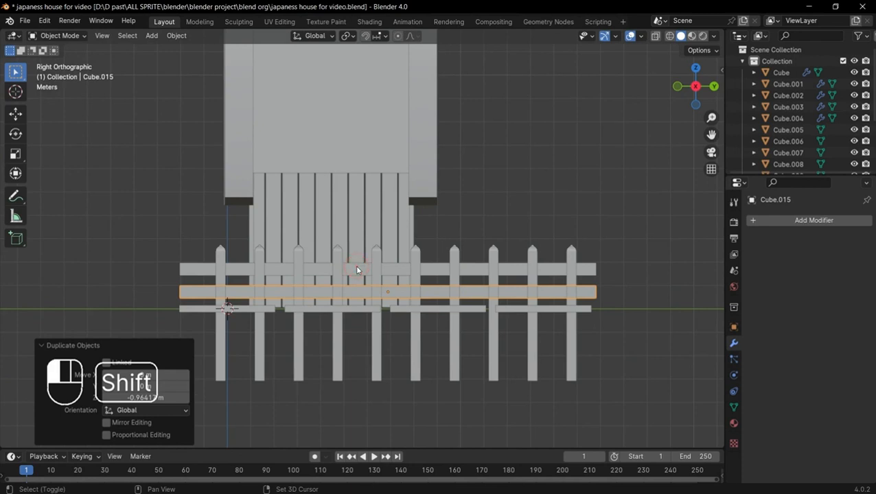
{"action": "left_click", "coordinate": [356, 270], "text": "shift"}
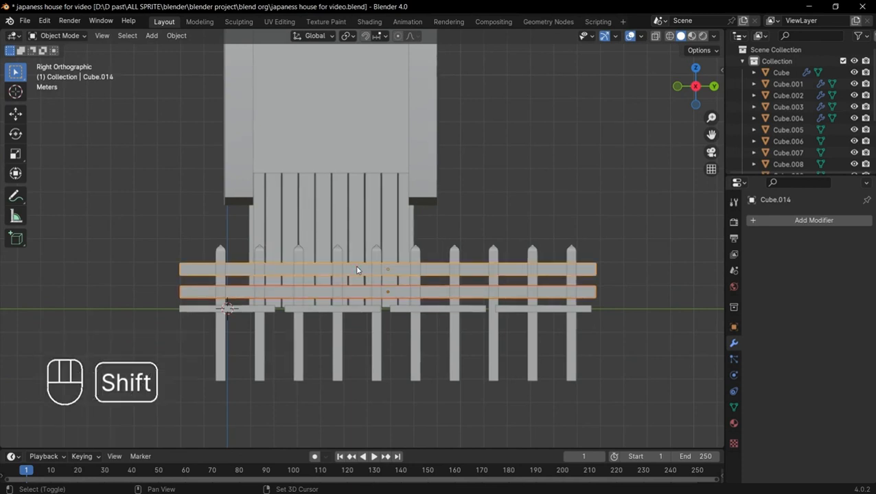
{"action": "key", "text": "KP_7"}
{"action": "scroll", "coordinate": [355, 270], "scroll_direction": "down", "scroll_amount": 3}
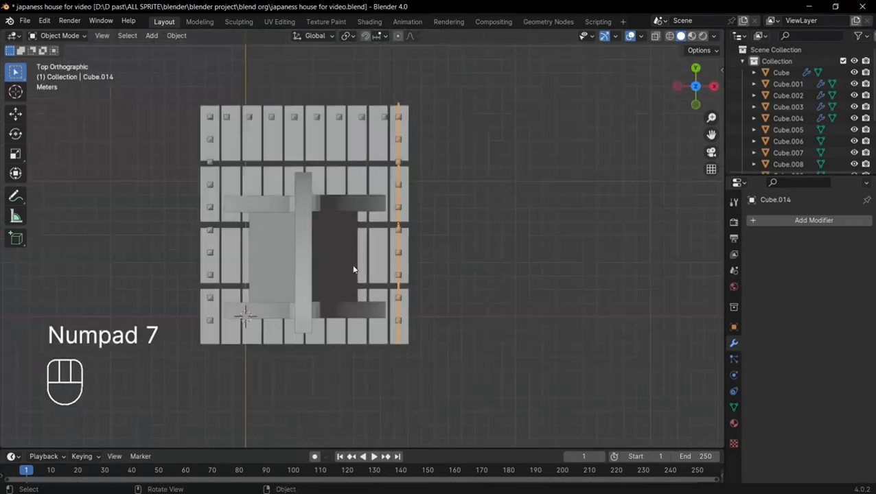
{"action": "scroll", "coordinate": [393, 236], "scroll_direction": "up", "scroll_amount": 1}
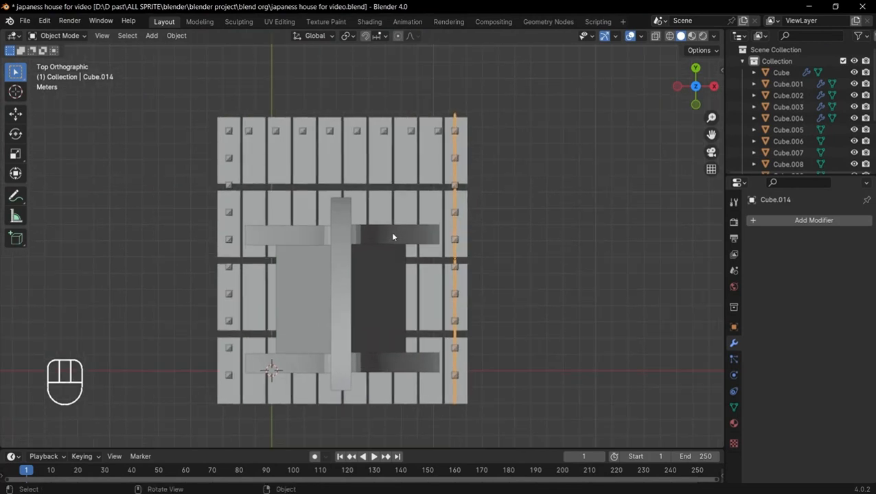
{"action": "key", "text": "shift+d"}
{"action": "key", "text": "x"}
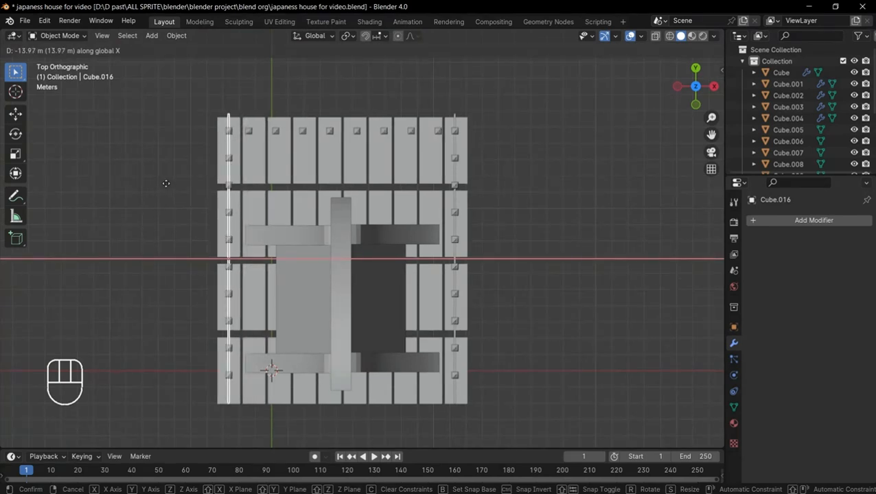
{"action": "left_click", "coordinate": [167, 183]}
Duplicate the rail pair in place and rotate the copy 90° around the vertical axis
{"action": "key", "text": "shift+d"}
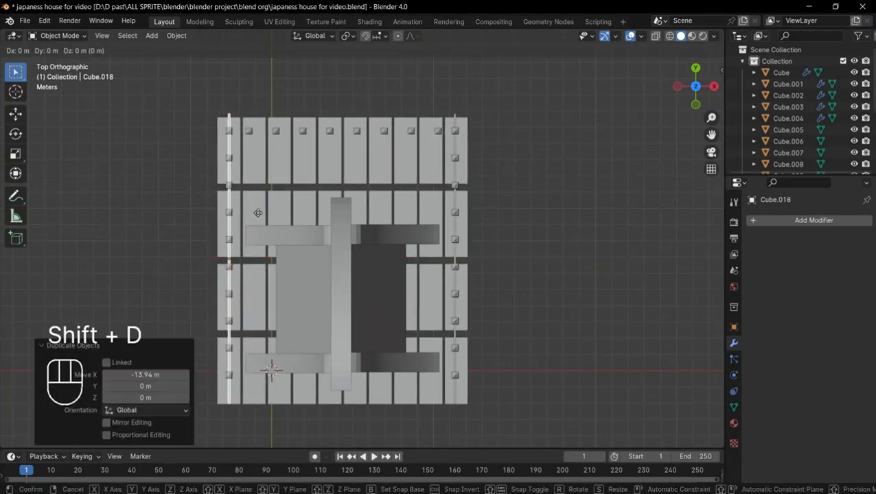
{"action": "key", "text": "Return"}
{"action": "key", "text": "r"}
{"action": "key", "text": "KP_9"}
{"action": "key", "text": "KP_0"}
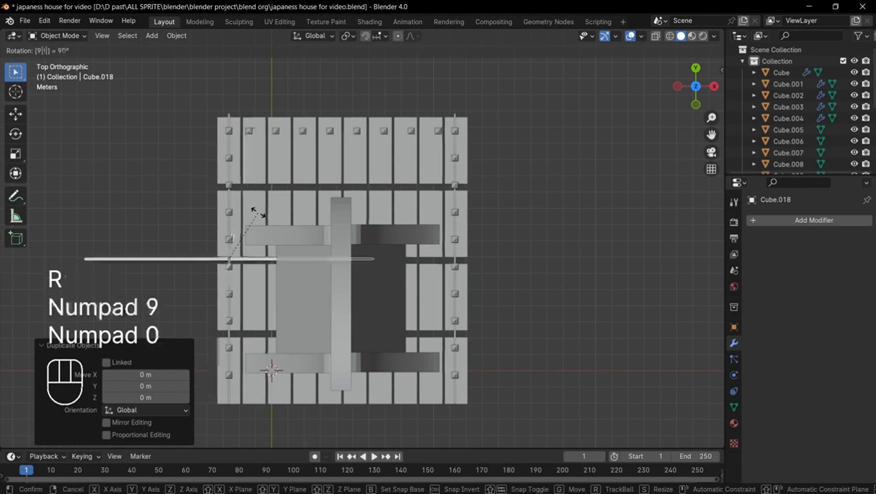
{"action": "key", "text": "Return"}
Move the rotated rails about 7.85 m along Y and 7.08 m along X onto the back row of posts
{"action": "key", "text": "g"}
{"action": "key", "text": "y"}
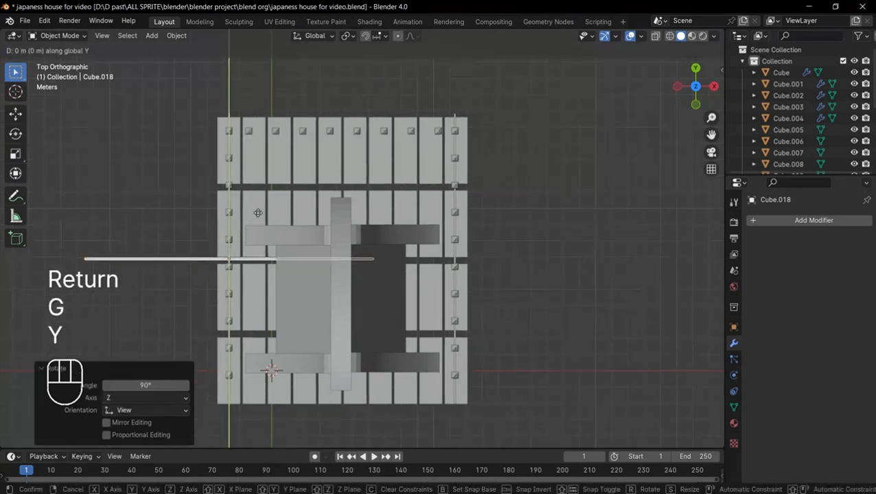
{"action": "left_click", "coordinate": [300, 86]}
{"action": "key", "text": "g"}
{"action": "key", "text": "x"}
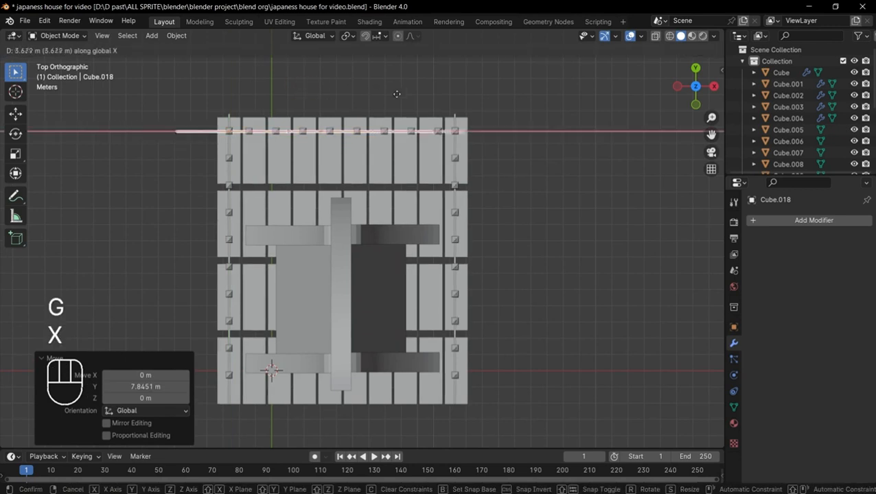
{"action": "left_click", "coordinate": [414, 94]}
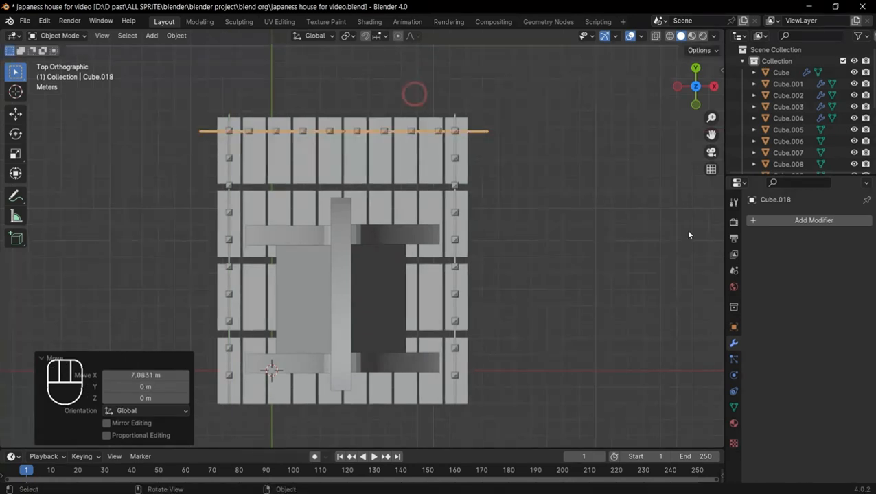
Scale the back rails to about 0.868 along X and shift them about -0.17 m along X to fit the back fence
{"action": "key", "text": "s"}
{"action": "key", "text": "x"}
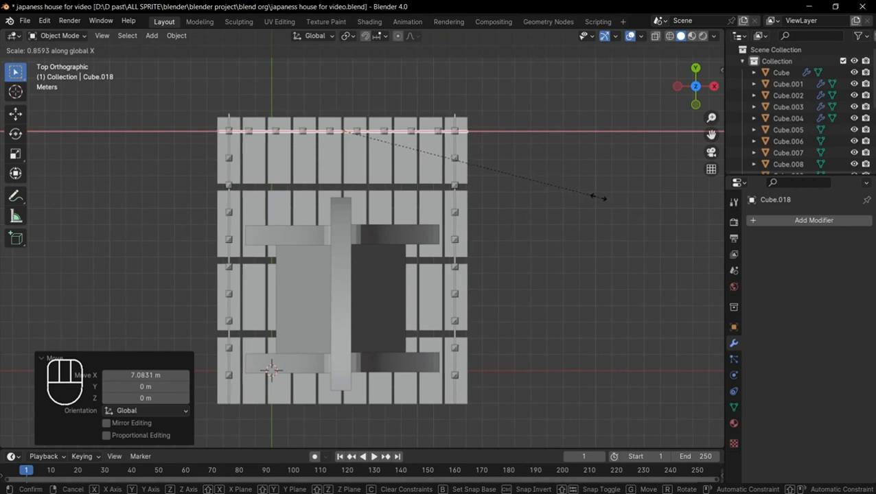
{"action": "left_click", "coordinate": [599, 198]}
{"action": "key", "text": "g"}
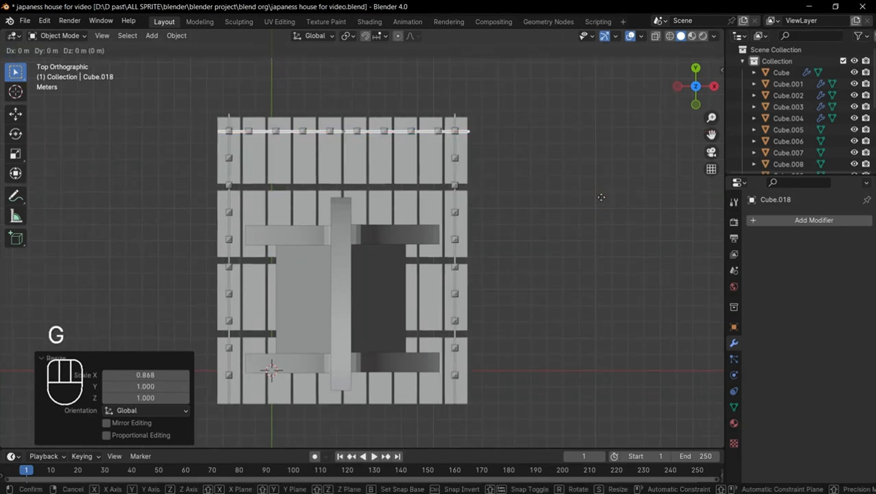
{"action": "key", "text": "x"}
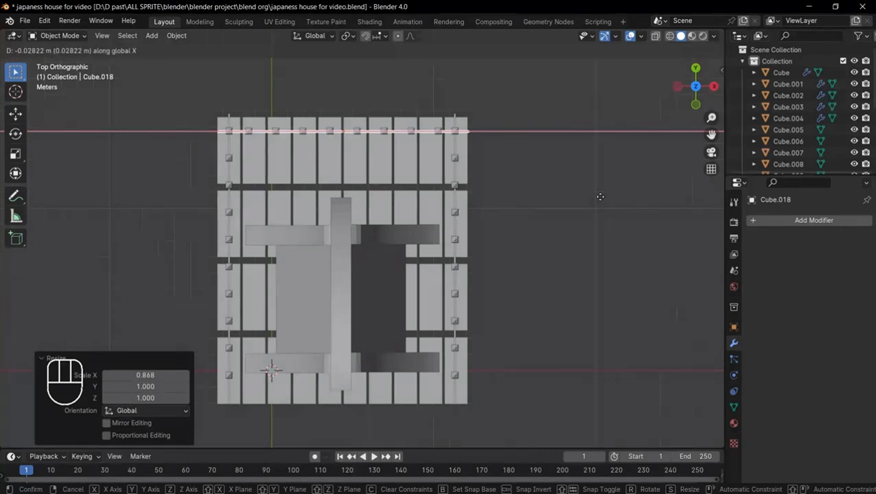
{"action": "left_click", "coordinate": [596, 195]}
Duplicate the house's front wall planks in place and remove the copy's Array modifier to keep a single plank
{"action": "middle_click_drag", "start_coordinate": [542, 287], "coordinate": [486, 159]}
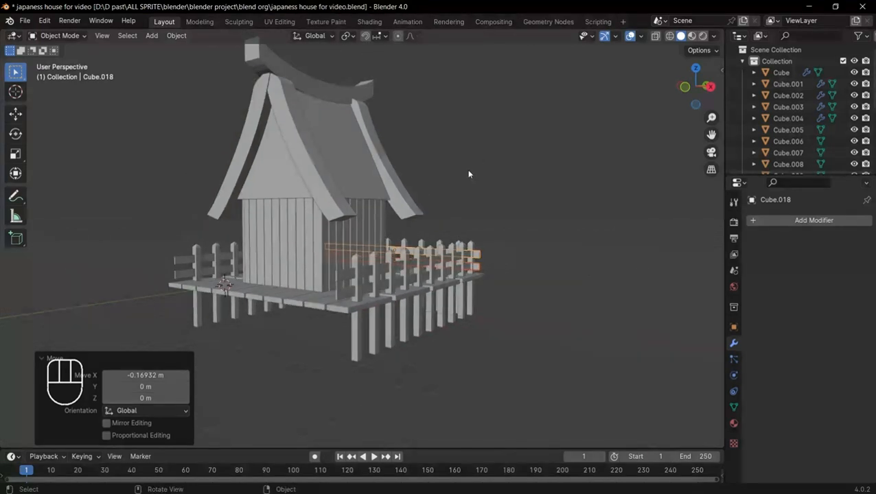
{"action": "key", "text": "shift+a"}
{"action": "mouse_move", "coordinate": [469, 172]}
{"action": "left_click", "coordinate": [262, 229]}
{"action": "middle_click_drag", "start_coordinate": [262, 230], "coordinate": [290, 278]}
{"action": "key", "text": "shift+d"}
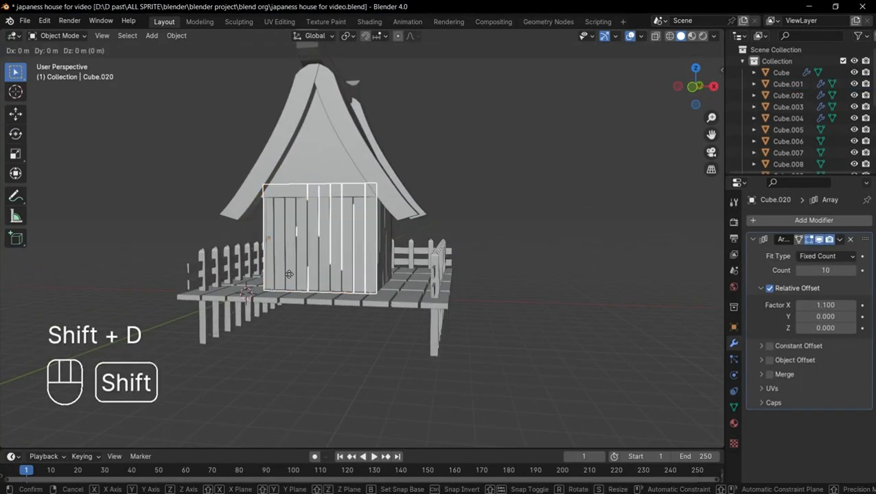
{"action": "key", "text": "Return"}
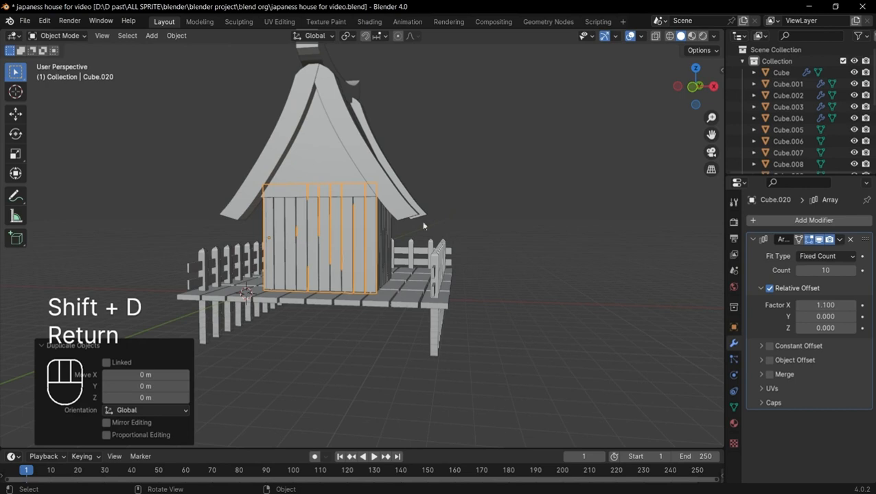
{"action": "left_click", "coordinate": [850, 241]}
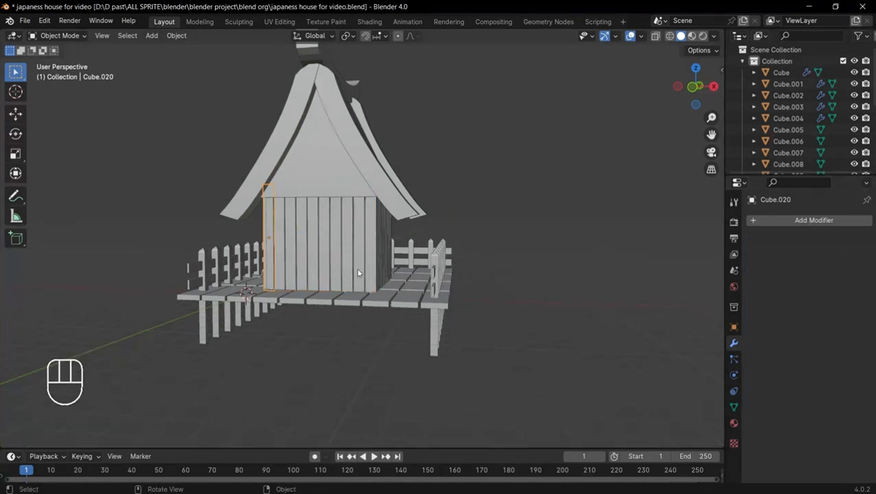
In front view, scale the single plank copy uniformly to about 0.641
{"action": "key", "text": "KP_1"}
{"action": "scroll", "coordinate": [356, 268], "scroll_direction": "up", "scroll_amount": 5}
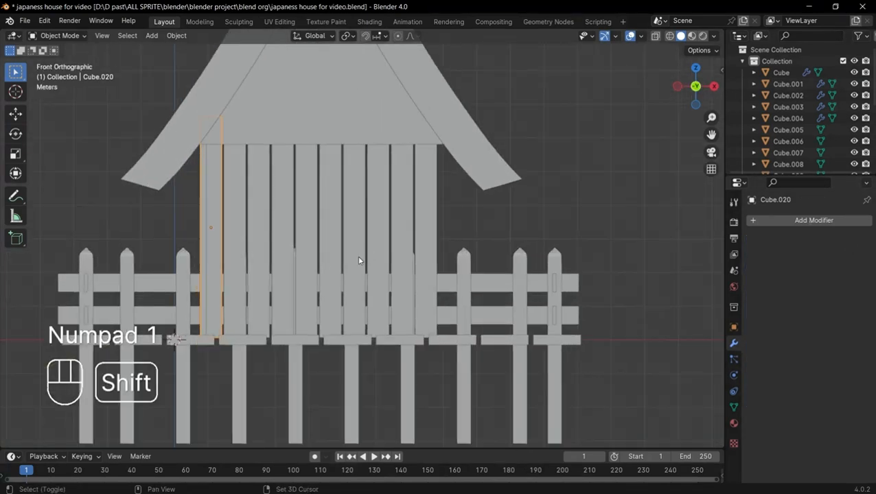
{"action": "key", "text": "s"}
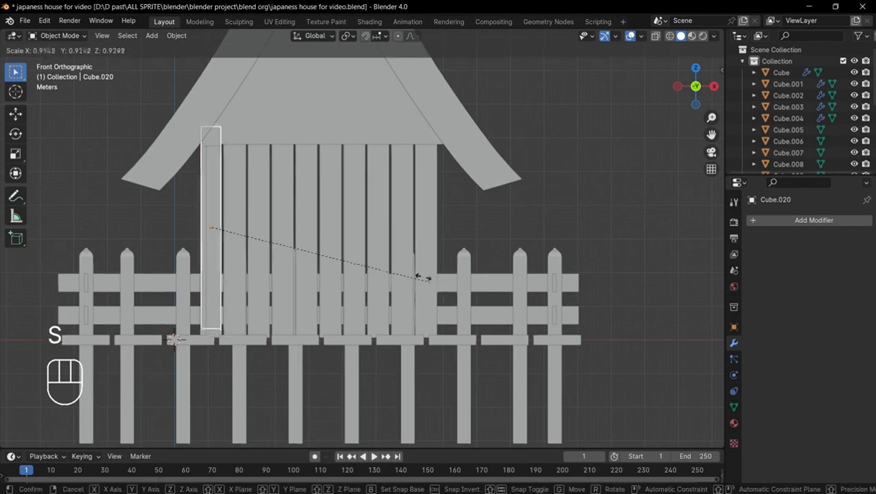
{"action": "left_click", "coordinate": [367, 250]}
Lower the plank about 1.28 m along Z to the floor and move it about 1.76 m along X across the front wall
{"action": "key", "text": "g"}
{"action": "key", "text": "z"}
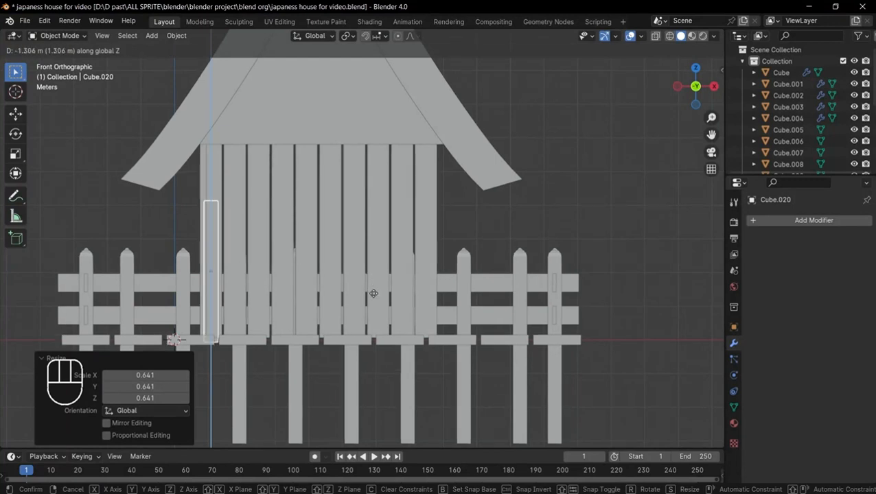
{"action": "left_click", "coordinate": [374, 296]}
{"action": "key", "text": "g"}
{"action": "key", "text": "x"}
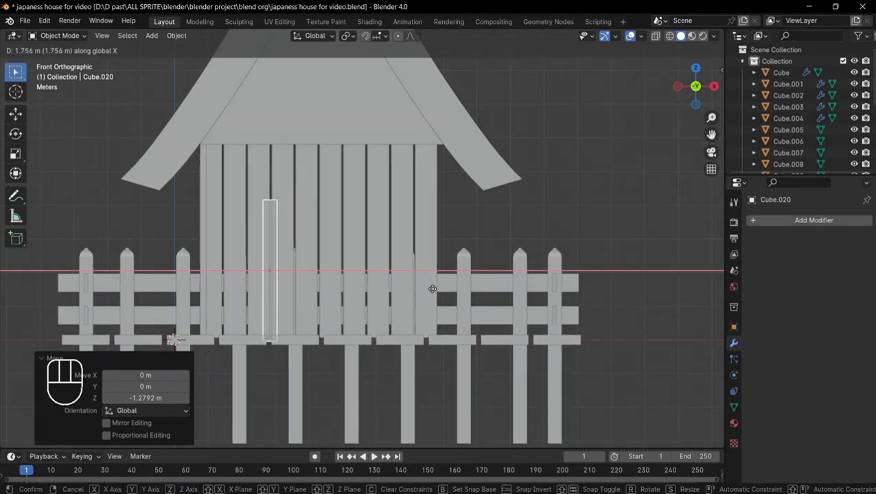
{"action": "left_click", "coordinate": [432, 289]}
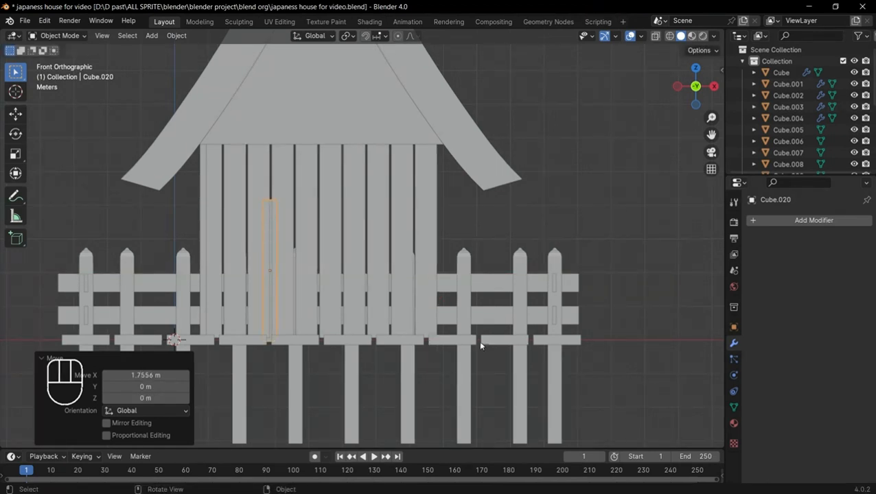
In side view, move the single plank about -0.15 m along Y so it sits in front of the front wall
{"action": "key", "text": "KP_3"}
{"action": "scroll", "coordinate": [406, 283], "scroll_direction": "up", "scroll_amount": 2}
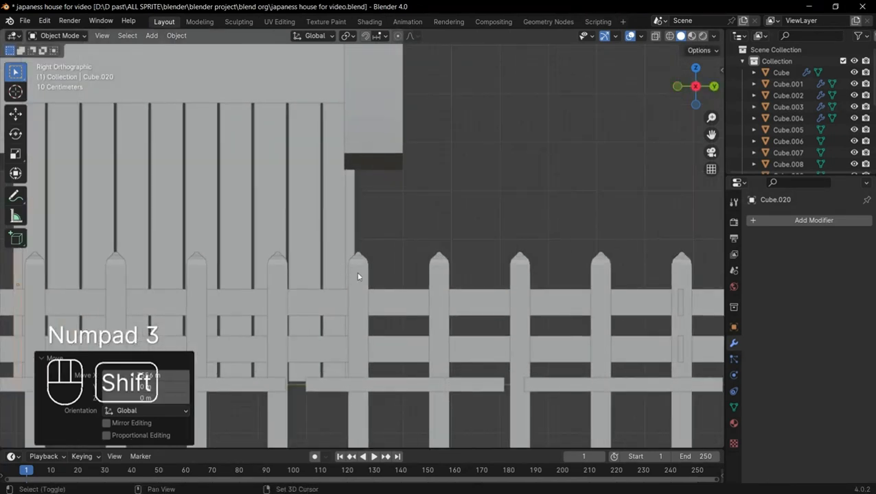
{"action": "middle_click_drag", "start_coordinate": [358, 273], "coordinate": [721, 266], "text": "shift"}
{"action": "scroll", "coordinate": [490, 254], "scroll_direction": "up", "scroll_amount": 1}
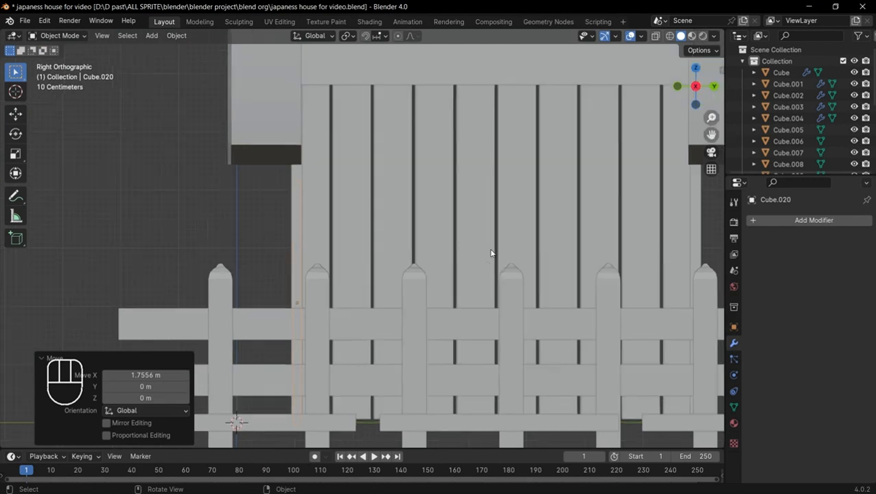
{"action": "key", "text": "g"}
{"action": "key", "text": "y"}
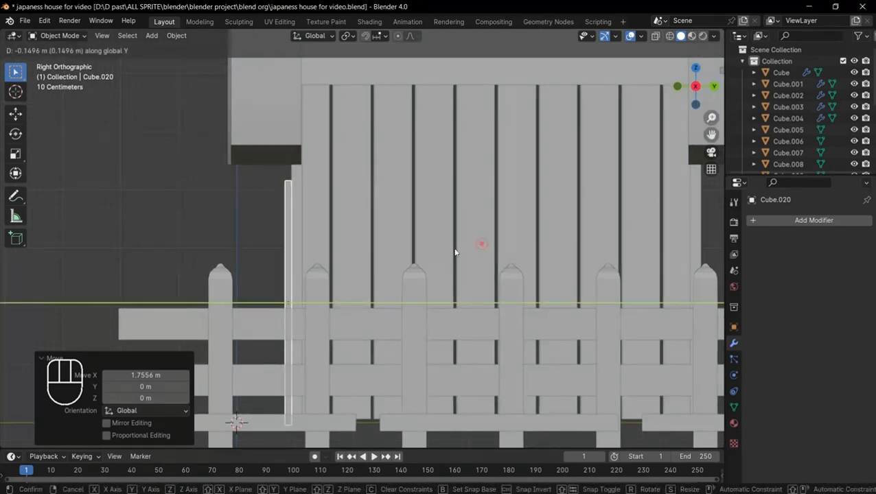
{"action": "left_click", "coordinate": [456, 250]}
{"action": "middle_click_drag", "start_coordinate": [372, 253], "coordinate": [386, 257]}
{"action": "scroll", "coordinate": [334, 228], "scroll_direction": "down", "scroll_amount": 4}
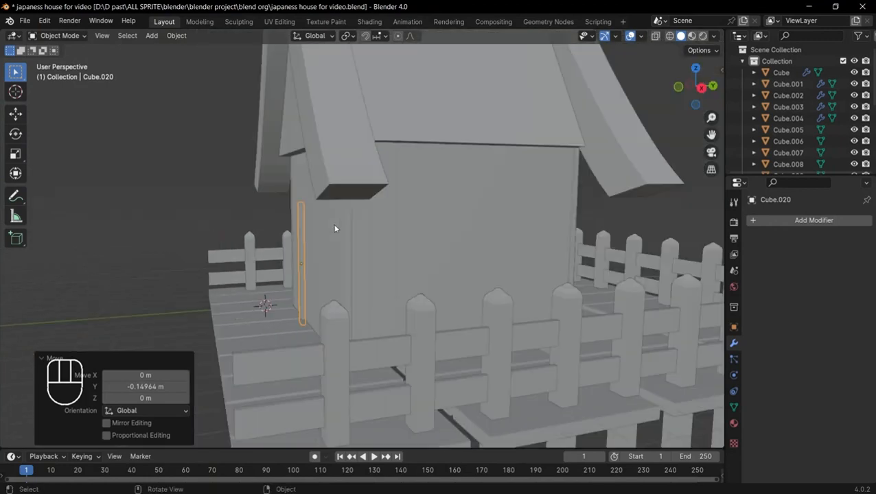
{"action": "middle_click_drag", "start_coordinate": [317, 260], "coordinate": [411, 285]}
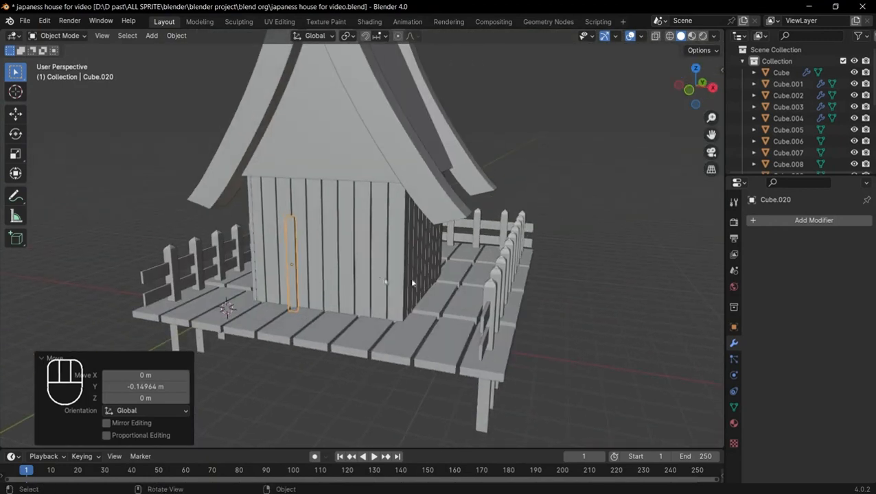
Add an Array modifier to the plank with a count of 5 and a relative X offset of 1.1 to form a door
{"action": "scroll", "coordinate": [410, 284], "scroll_direction": "up", "scroll_amount": 3}
{"action": "left_click", "coordinate": [813, 221]}
{"action": "mouse_move", "coordinate": [808, 221]}
{"action": "left_click", "coordinate": [686, 223]}
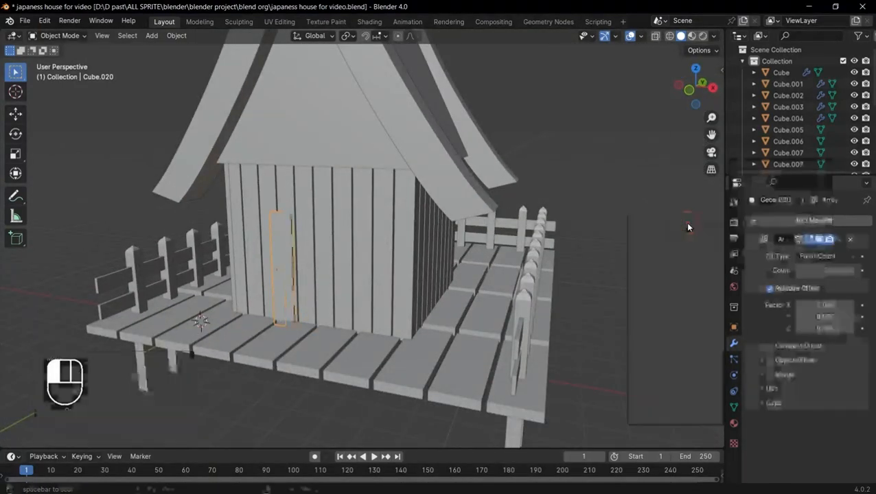
{"action": "left_click", "coordinate": [851, 305]}
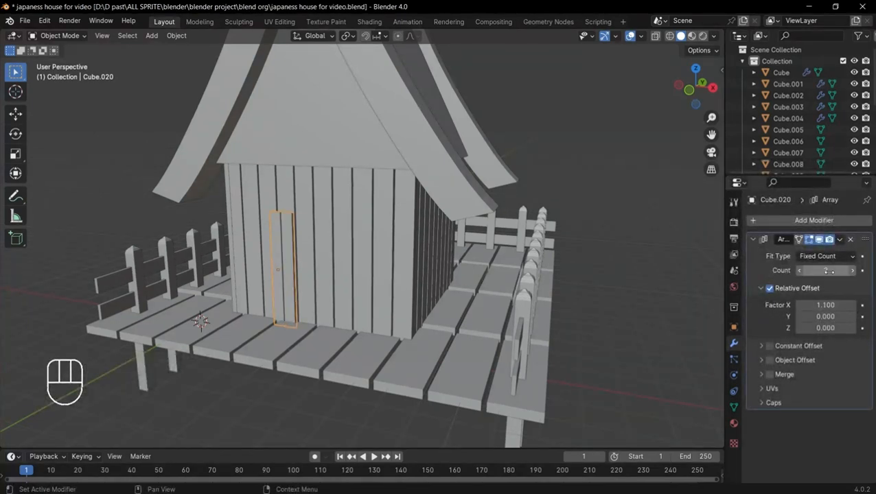
{"action": "left_click", "coordinate": [828, 271]}
{"action": "type", "text": "5"}
{"action": "key", "text": "Return"}
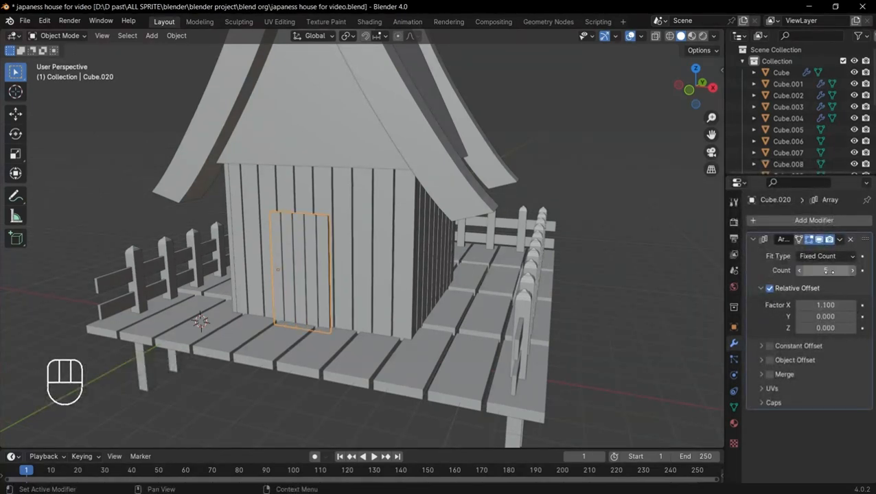
Shift the five-plank door about 0.37 m along X across the front wall and deselect it
{"action": "middle_click_drag", "start_coordinate": [438, 275], "coordinate": [453, 272]}
{"action": "key", "text": "g"}
{"action": "key", "text": "x"}
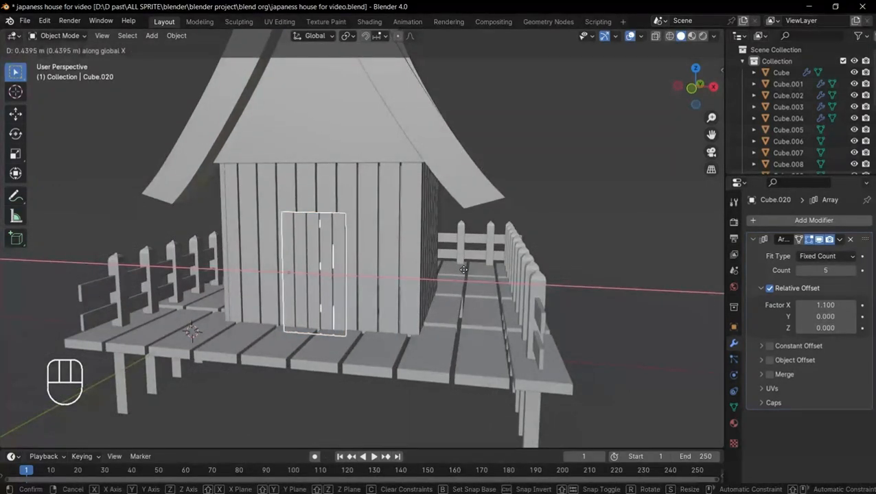
{"action": "left_click", "coordinate": [456, 270]}
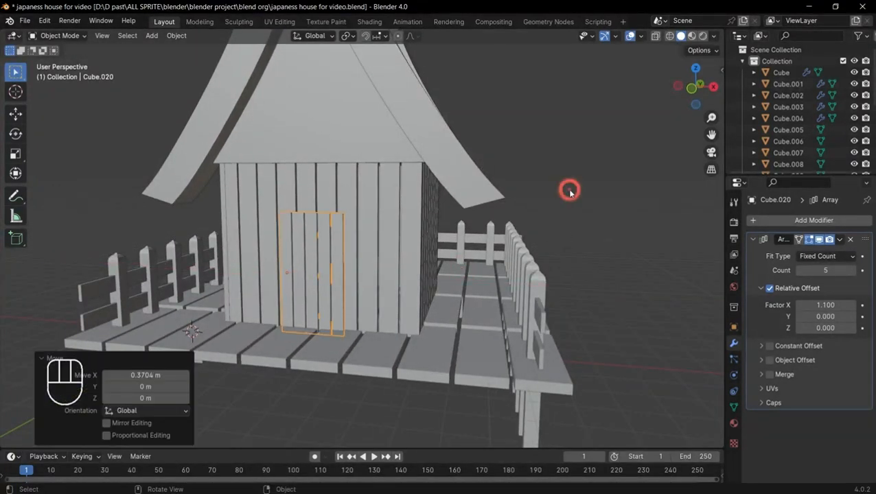
{"action": "left_click", "coordinate": [541, 211]}
Add a 2 m cube mesh at the world origin
{"action": "middle_click_drag", "start_coordinate": [541, 211], "coordinate": [458, 251]}
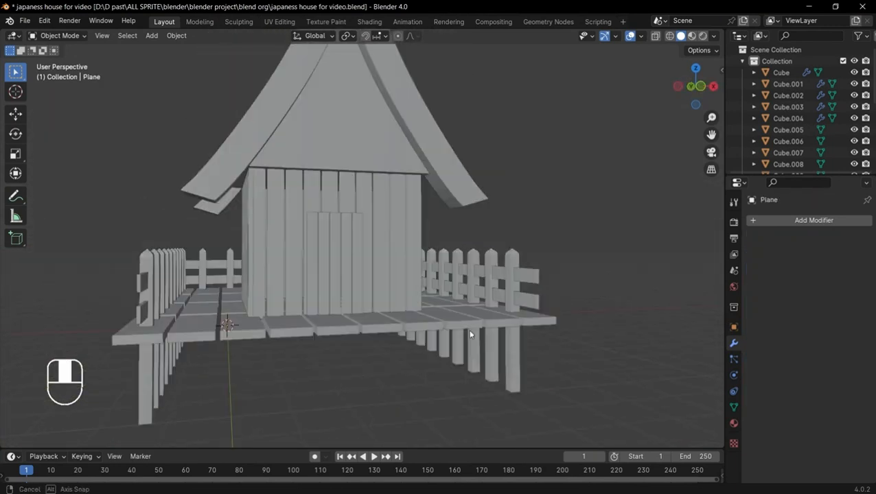
{"action": "middle_click_drag", "start_coordinate": [470, 334], "coordinate": [469, 332]}
{"action": "key", "text": "shift+a"}
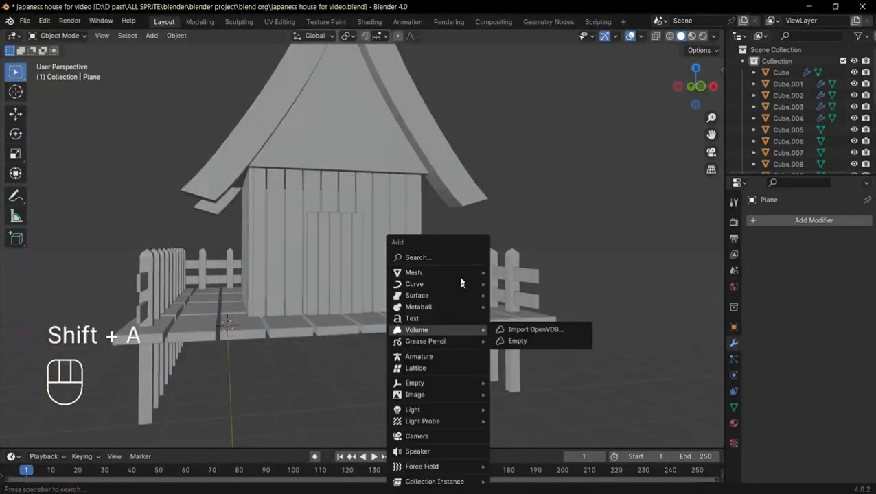
{"action": "mouse_move", "coordinate": [446, 274]}
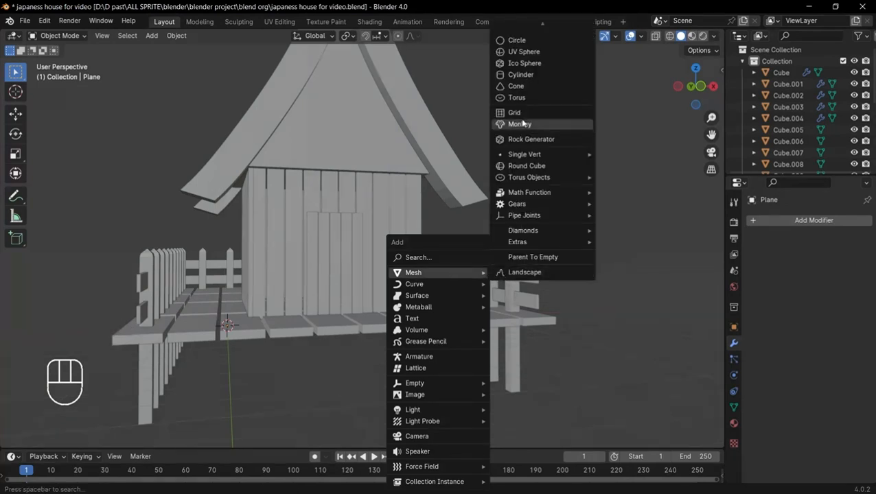
{"action": "mouse_move", "coordinate": [512, 12]}
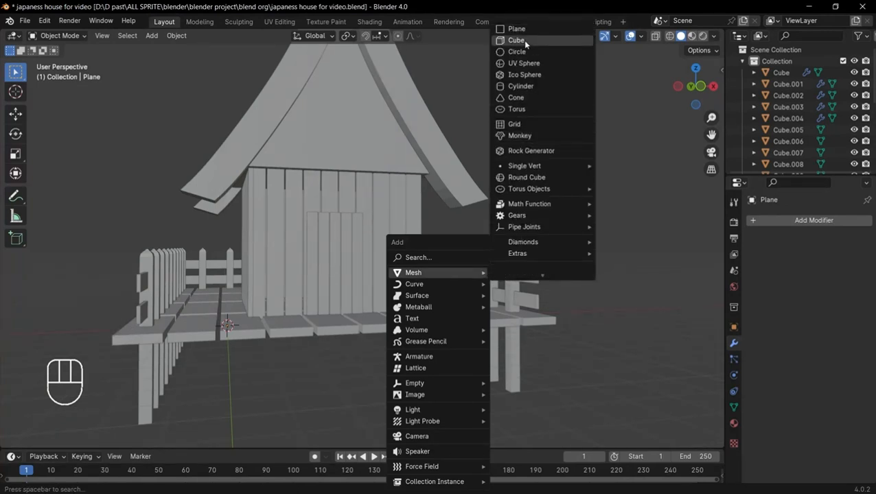
{"action": "left_click", "coordinate": [525, 40]}
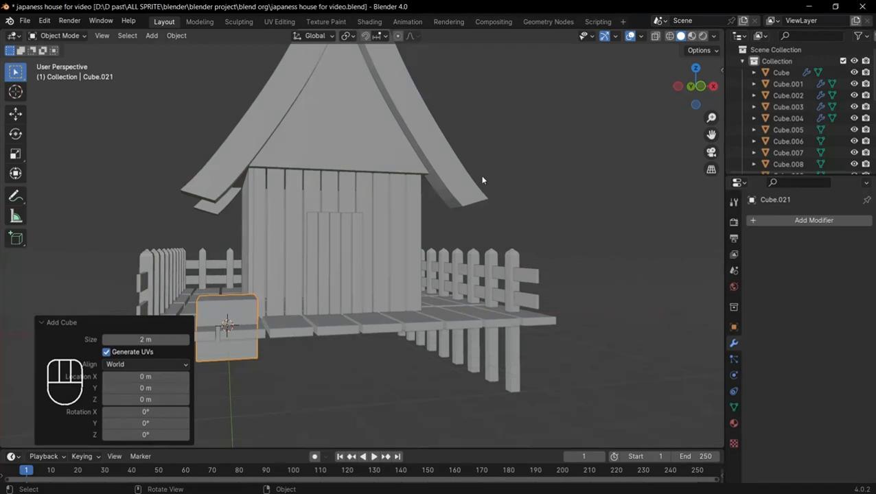
Select the new cube's front and back faces through the mesh in front view and delete them
{"action": "key", "text": "KP_1"}
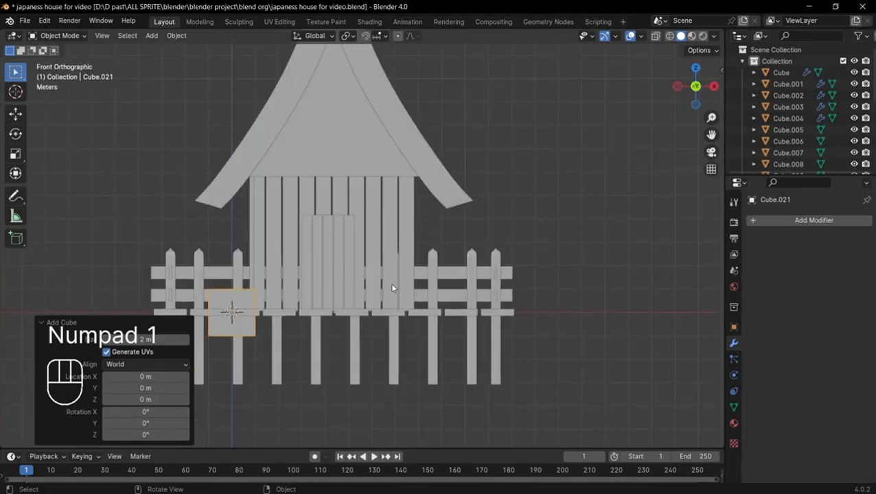
{"action": "key", "text": "Tab"}
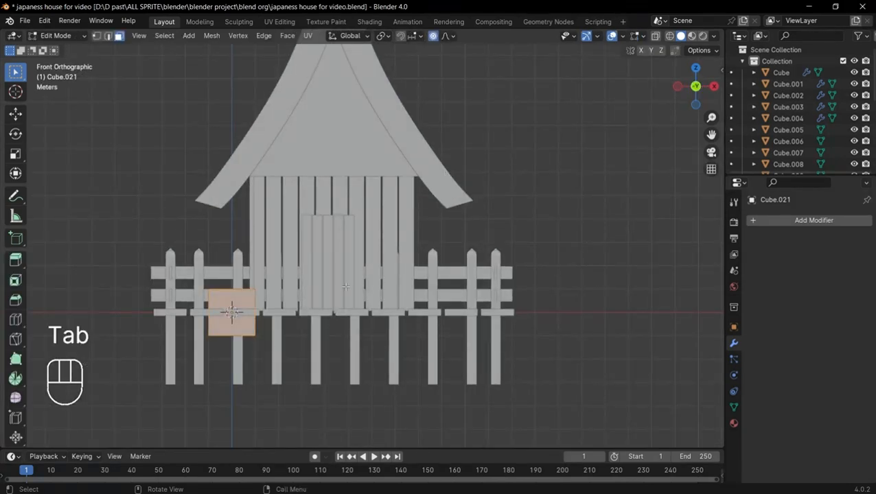
{"action": "key", "text": "alt+z"}
{"action": "scroll", "coordinate": [282, 288], "scroll_direction": "up", "scroll_amount": 1}
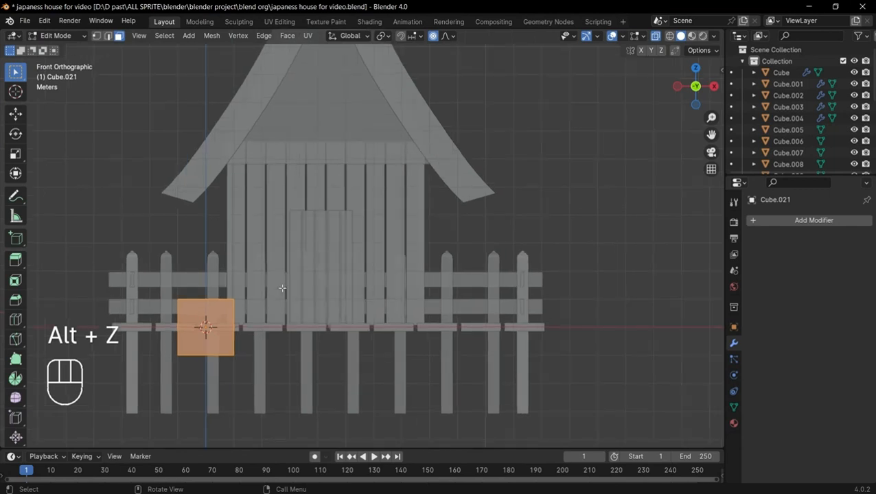
{"action": "middle_click_drag", "start_coordinate": [283, 288], "coordinate": [371, 283], "text": "shift"}
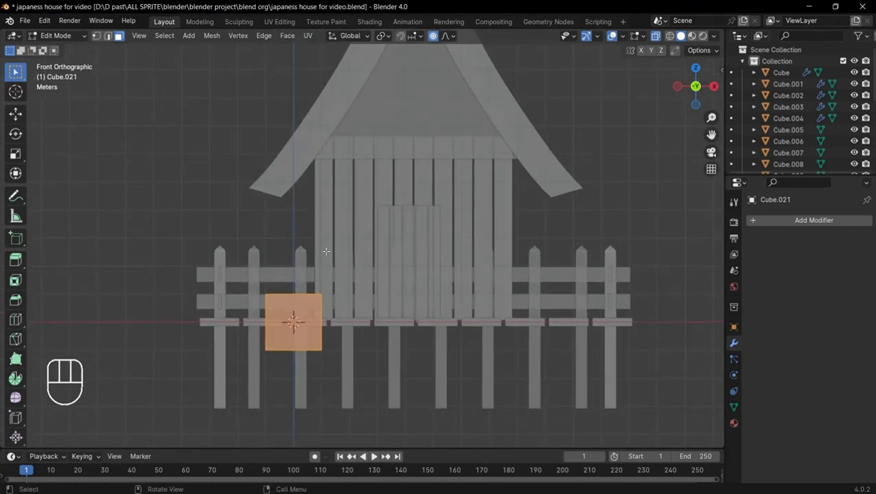
{"action": "scroll", "coordinate": [326, 251], "scroll_direction": "up", "scroll_amount": 2}
{"action": "key", "text": "c"}
{"action": "left_click", "coordinate": [245, 344]}
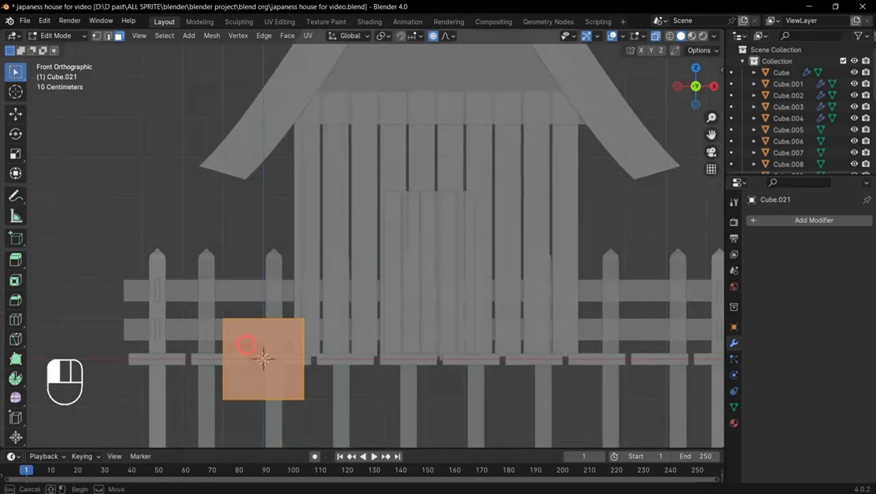
{"action": "left_click_drag", "start_coordinate": [270, 368], "coordinate": [271, 369]}
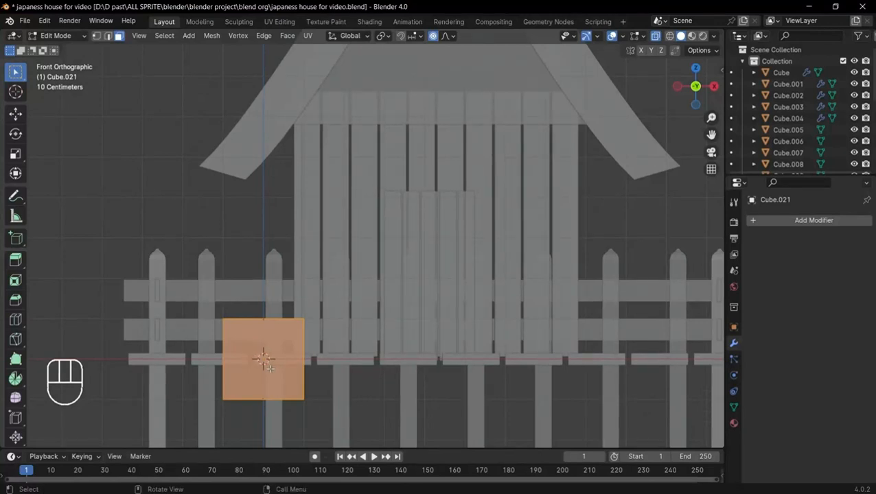
{"action": "key", "text": "x"}
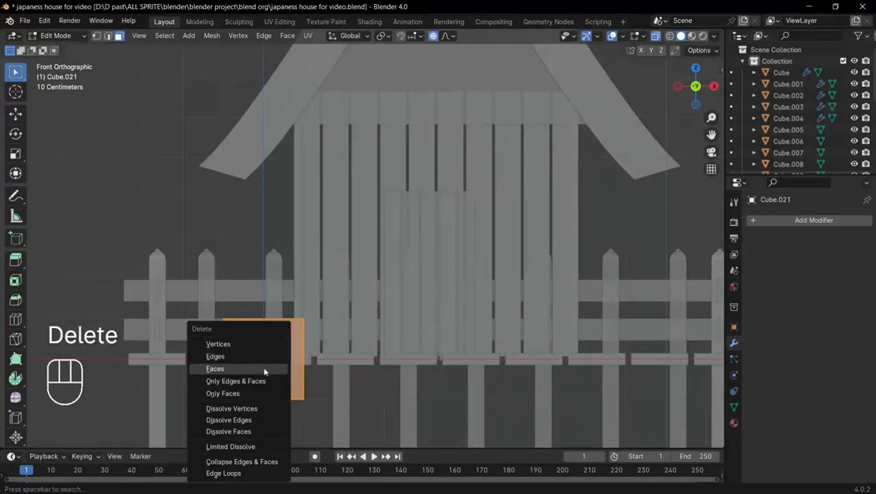
{"action": "left_click", "coordinate": [265, 370]}
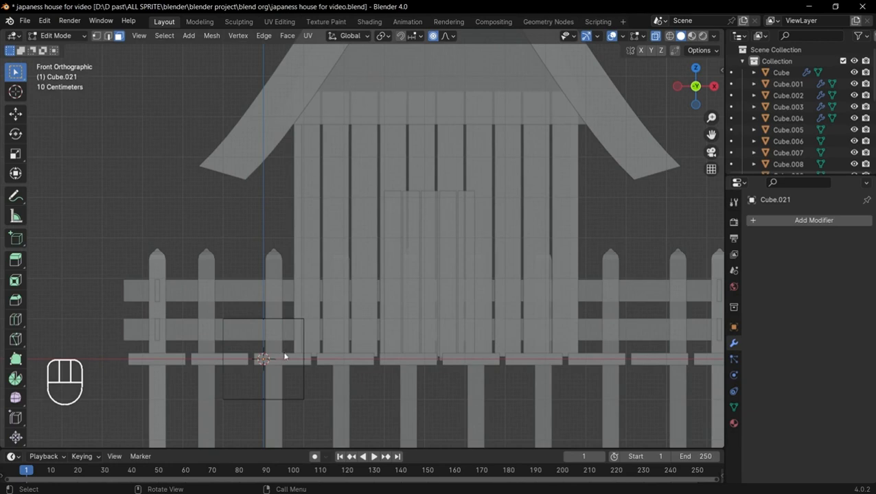
{"action": "key", "text": "Tab"}
Turn off X-ray and scale the open cube to about 0.252 along Y to make a thin frame
{"action": "middle_click_drag", "start_coordinate": [287, 358], "coordinate": [479, 456]}
{"action": "key", "text": "alt+z"}
{"action": "scroll", "coordinate": [501, 445], "scroll_direction": "up", "scroll_amount": 1}
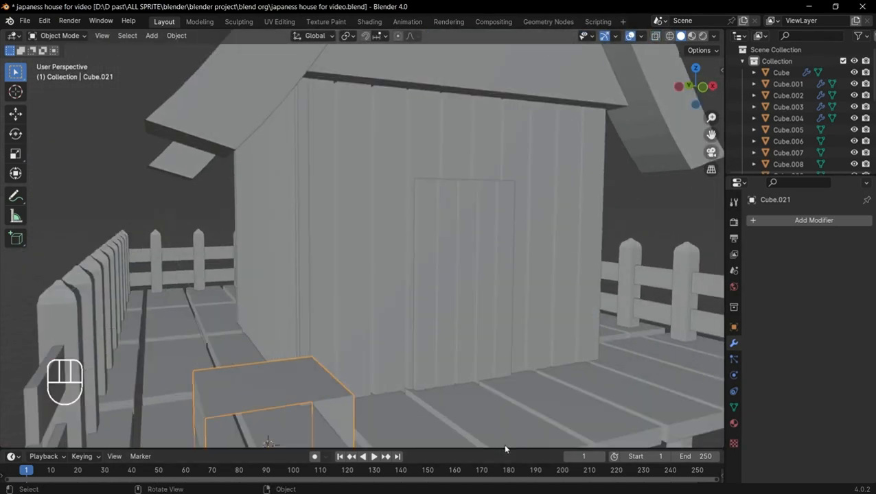
{"action": "key", "text": "s"}
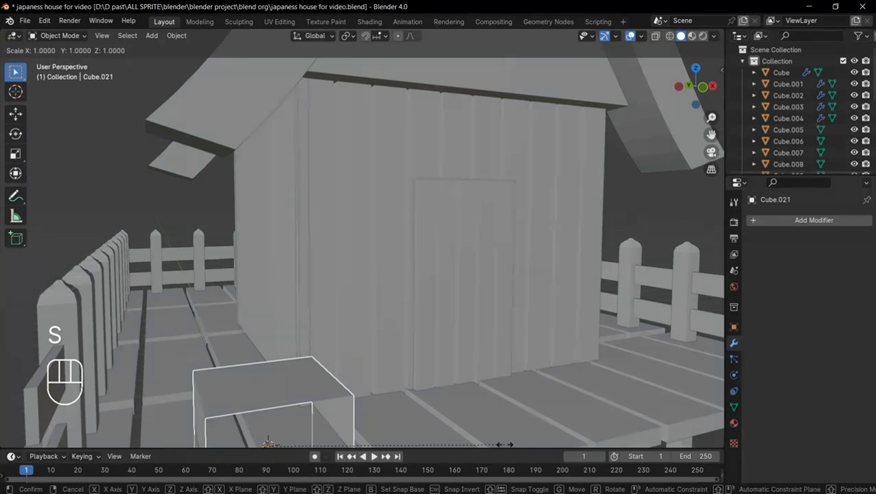
{"action": "key", "text": "y"}
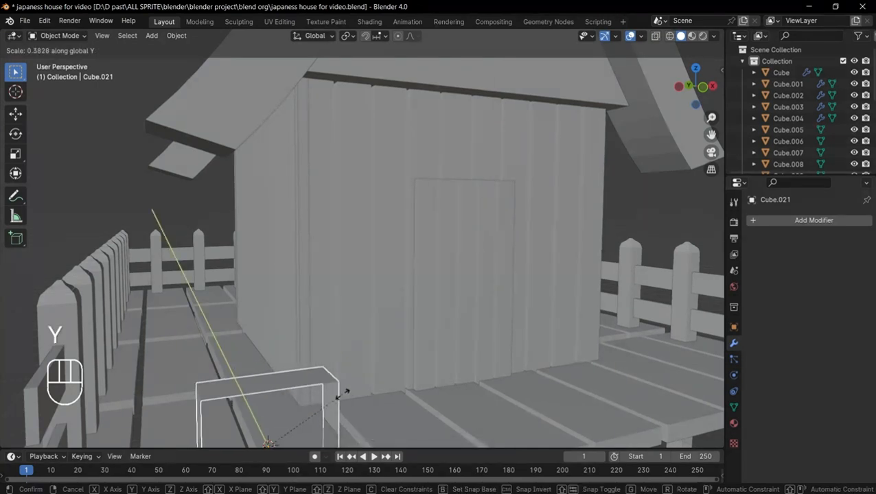
{"action": "left_click", "coordinate": [300, 394]}
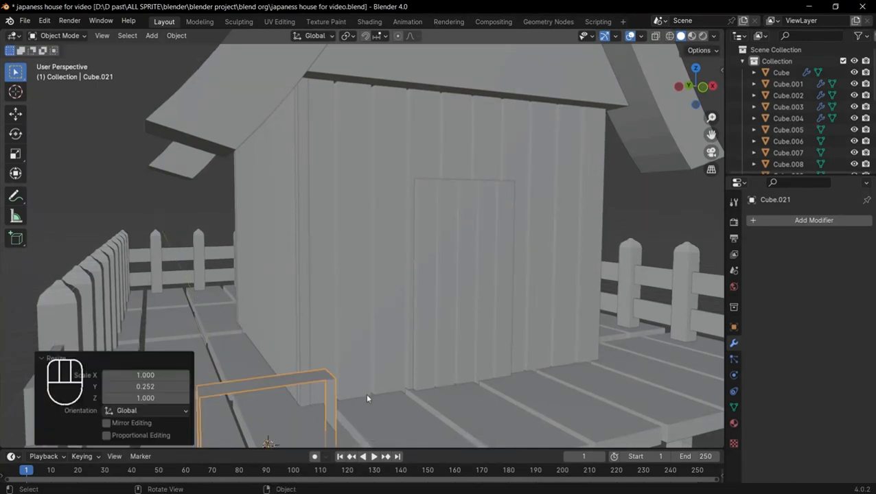
Delete the bottom face of the open cube frame in face select mode and return to Object Mode
{"action": "scroll", "coordinate": [365, 393], "scroll_direction": "down", "scroll_amount": 1}
{"action": "middle_click_drag", "start_coordinate": [363, 396], "coordinate": [365, 379]}
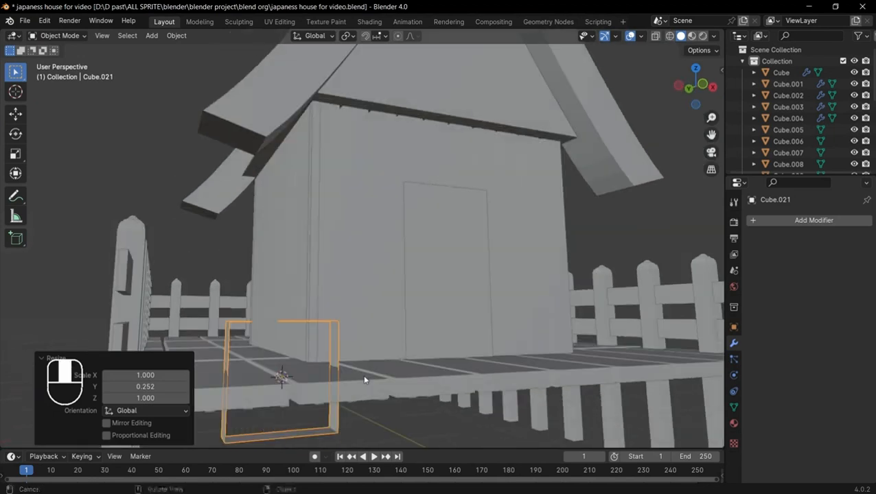
{"action": "key", "text": "KP_1"}
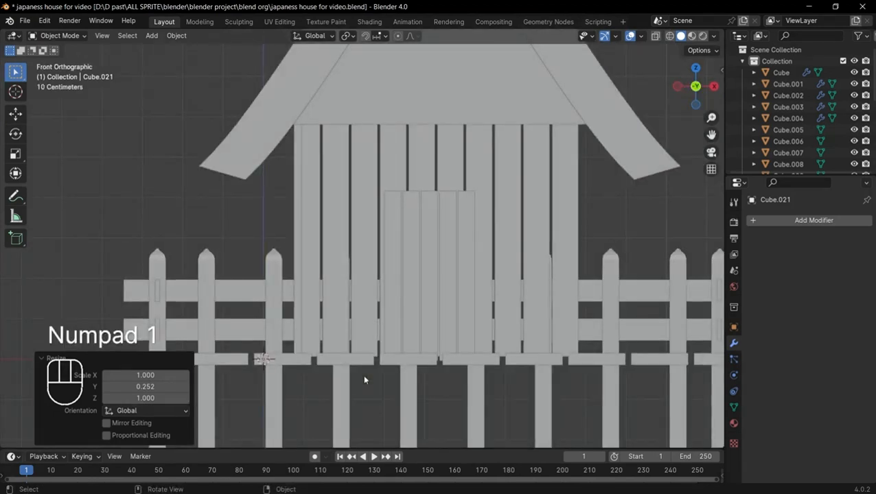
{"action": "middle_click_drag", "start_coordinate": [365, 379], "coordinate": [395, 311]}
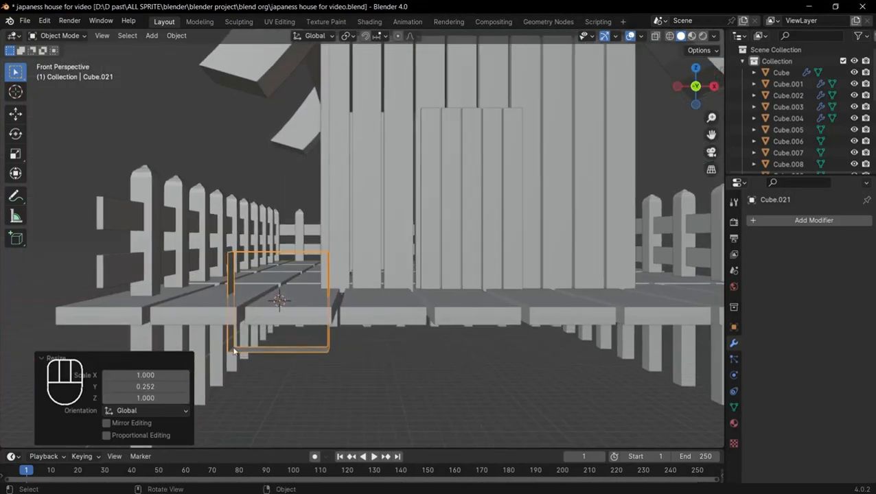
{"action": "key", "text": "Tab"}
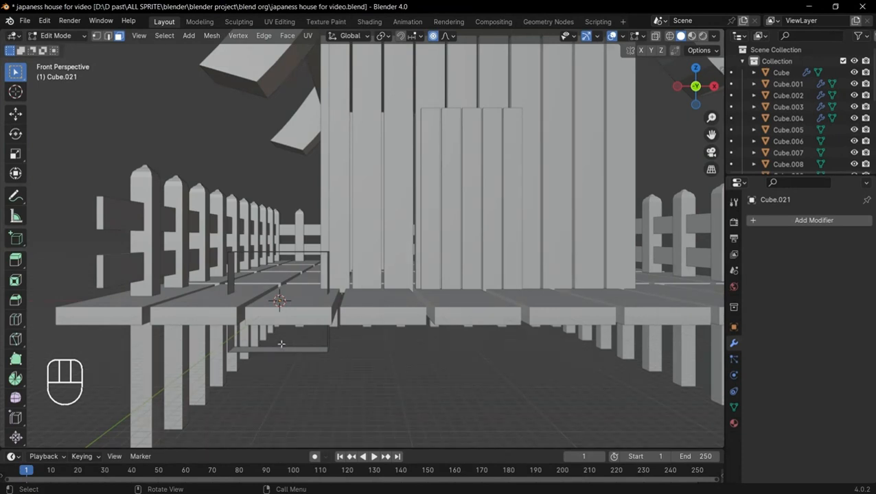
{"action": "key", "text": "2"}
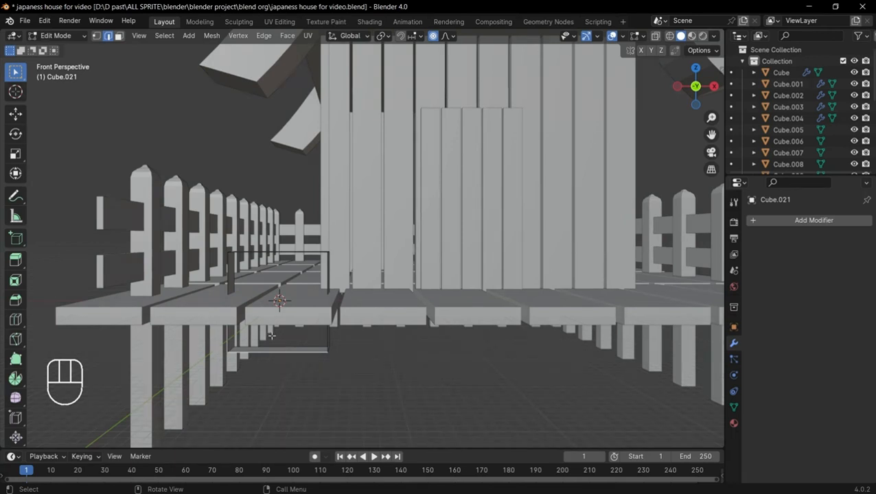
{"action": "key", "text": "3"}
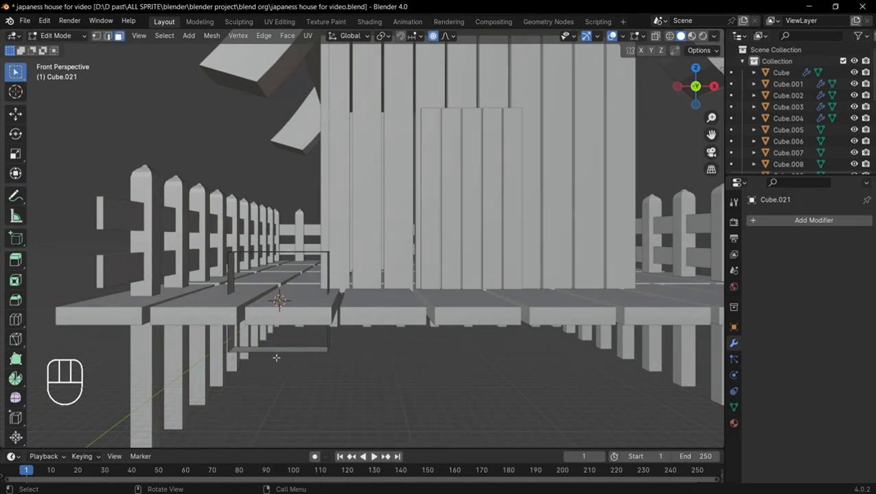
{"action": "middle_click_drag", "start_coordinate": [276, 358], "coordinate": [283, 337], "text": "shift"}
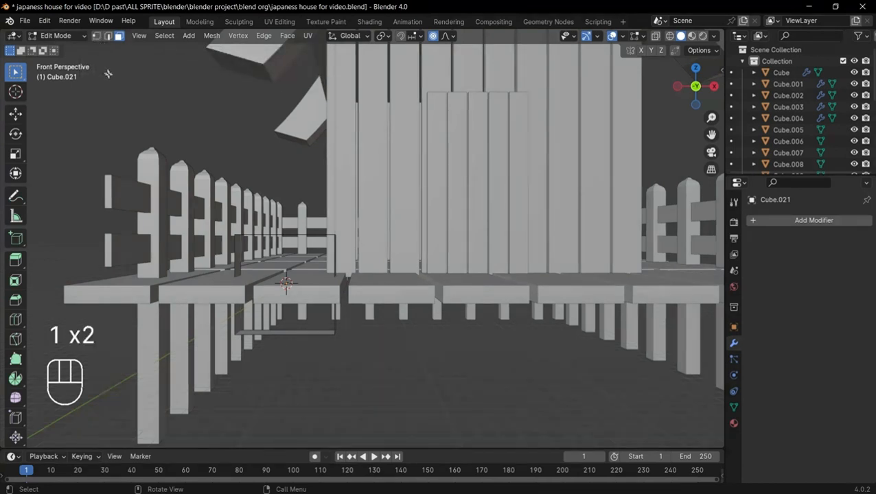
{"action": "key", "text": "1"}
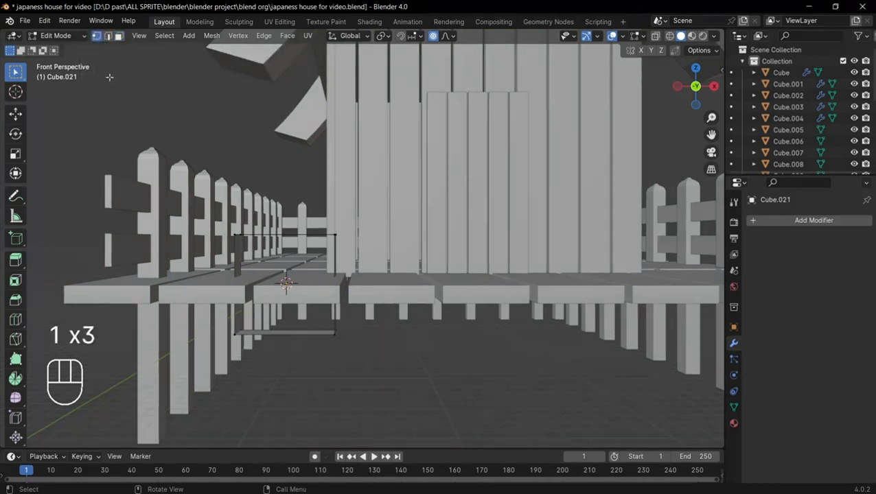
{"action": "key", "text": "2"}
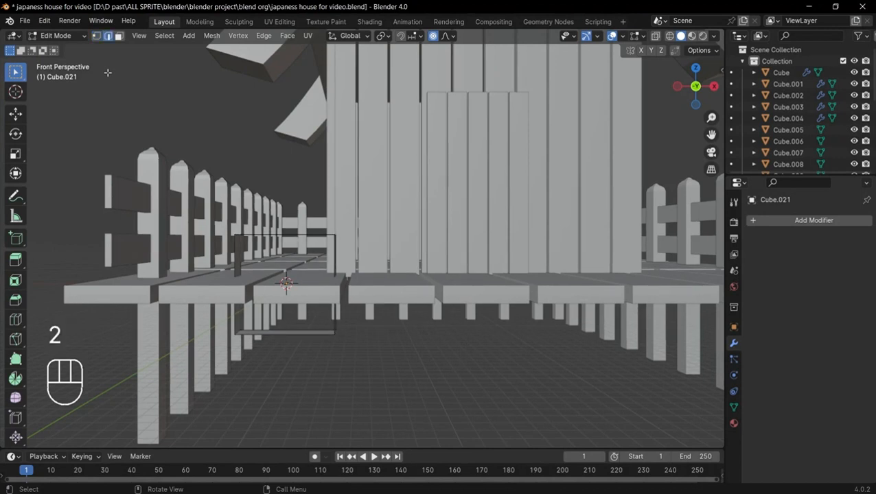
{"action": "key", "text": "3"}
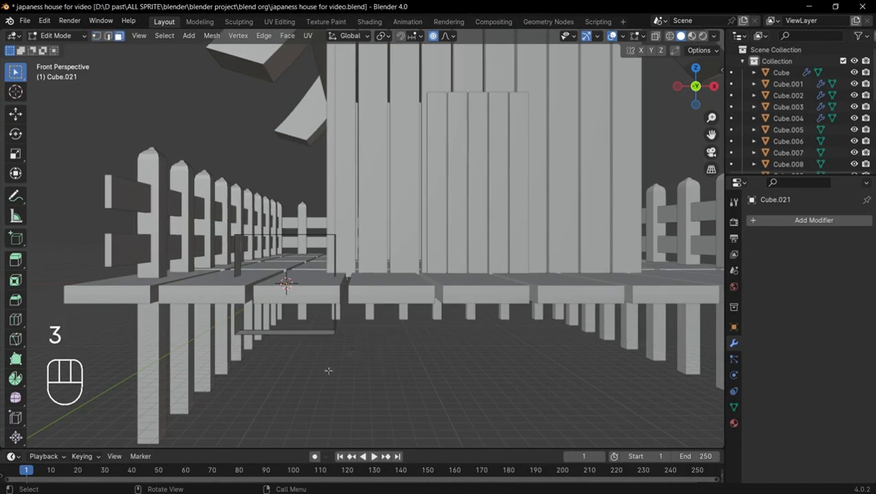
{"action": "left_click", "coordinate": [293, 333]}
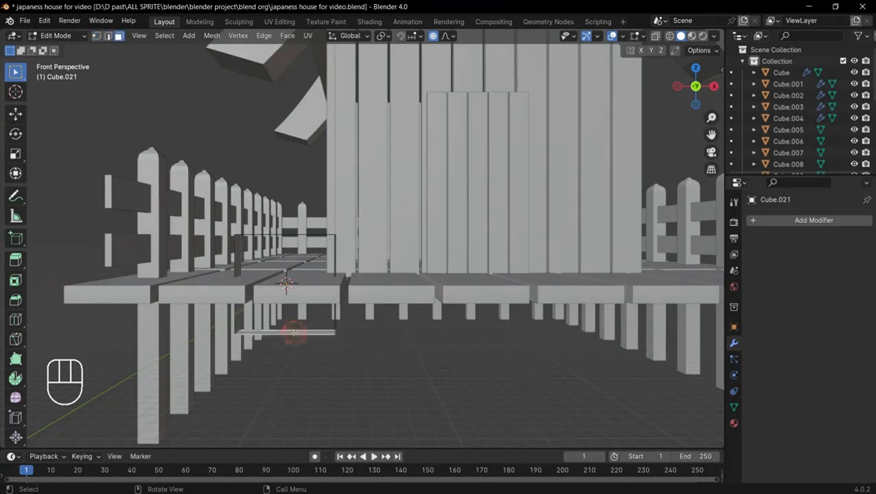
{"action": "key", "text": "x"}
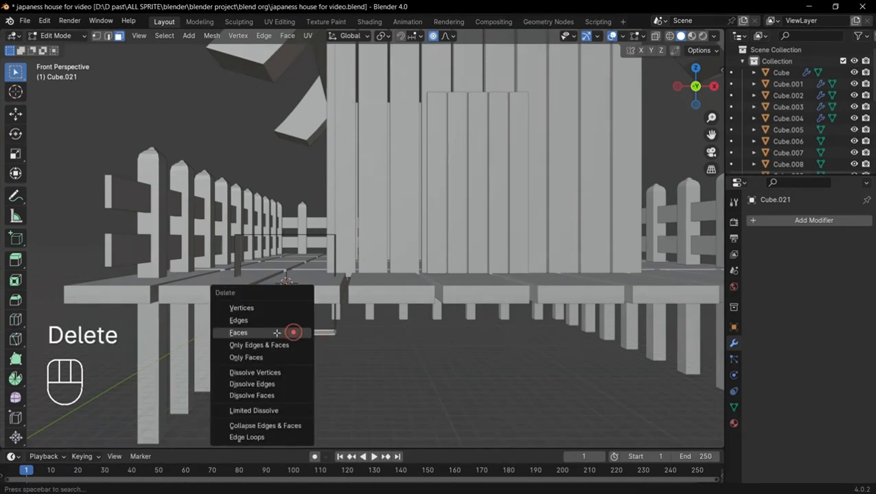
{"action": "left_click", "coordinate": [277, 333]}
{"action": "key", "text": "Tab"}
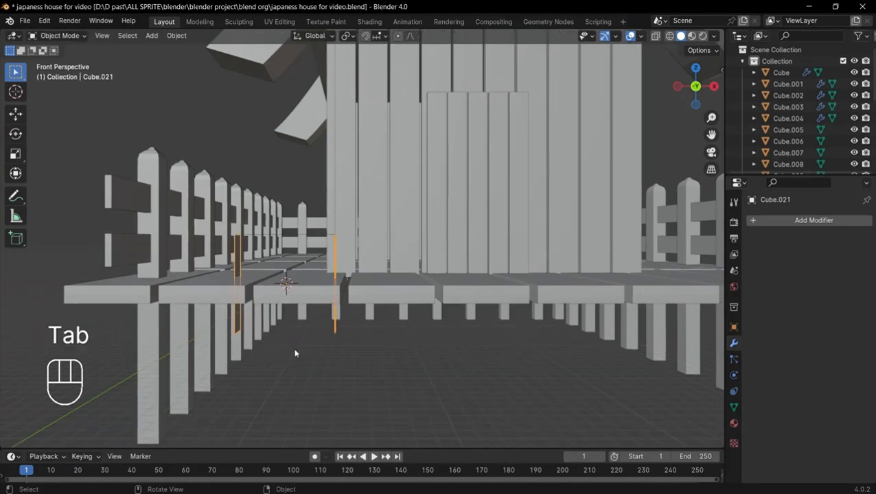
Add a Solidify modifier to the three-sided frame and set its thickness to 0.14 m
{"action": "scroll", "coordinate": [295, 329], "scroll_direction": "down", "scroll_amount": 2}
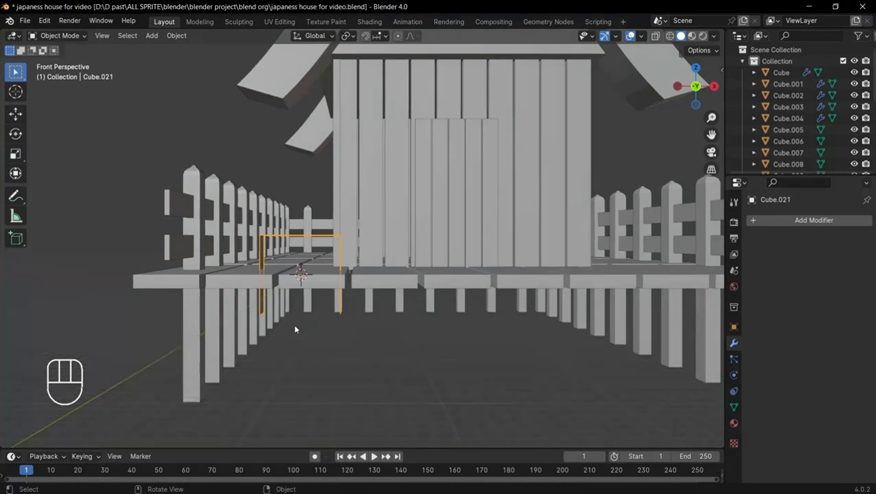
{"action": "left_click", "coordinate": [798, 220]}
{"action": "mouse_move", "coordinate": [774, 220]}
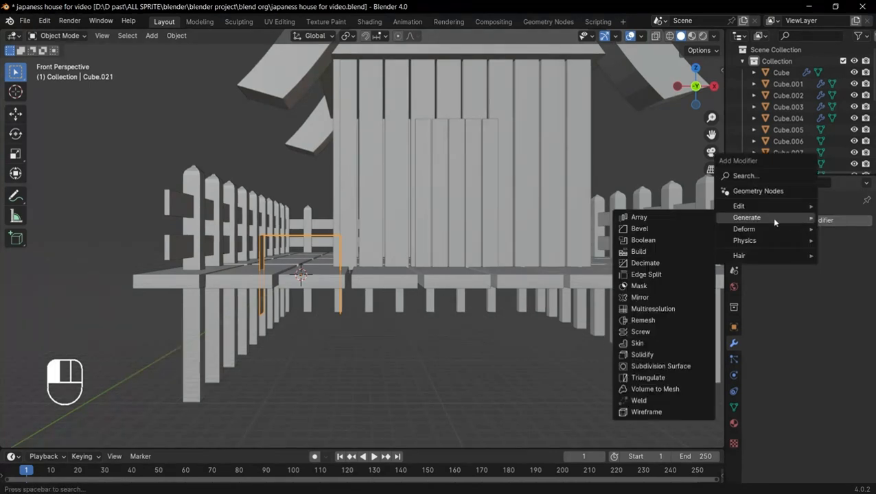
{"action": "left_click", "coordinate": [674, 355]}
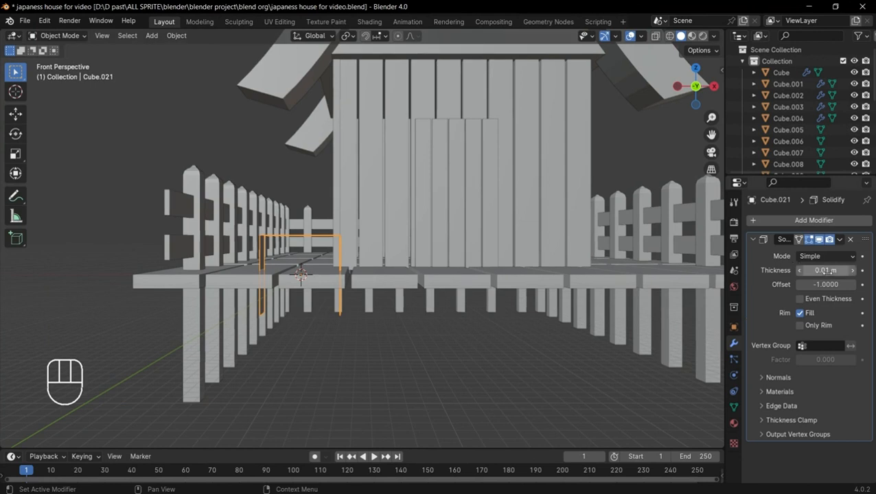
{"action": "mouse_move", "coordinate": [826, 271]}
{"action": "left_mouse_down"}
{"action": "mouse_move", "coordinate": [856, 271]}
{"action": "mouse_move", "coordinate": [842, 271]}
{"action": "left_mouse_up"}
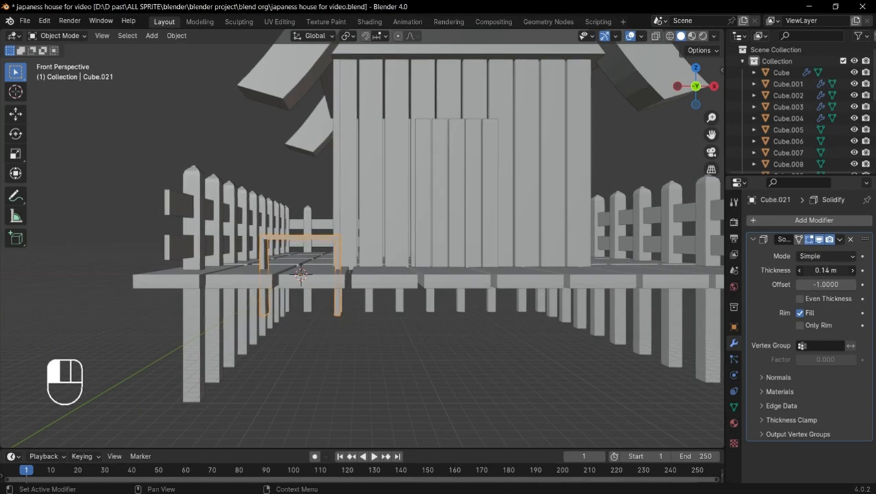
In front view, raise the frame about 1.10 m along Z and scale it to about 2.12 along Z
{"action": "middle_click_drag", "start_coordinate": [424, 332], "coordinate": [404, 338]}
{"action": "key", "text": "KP_1"}
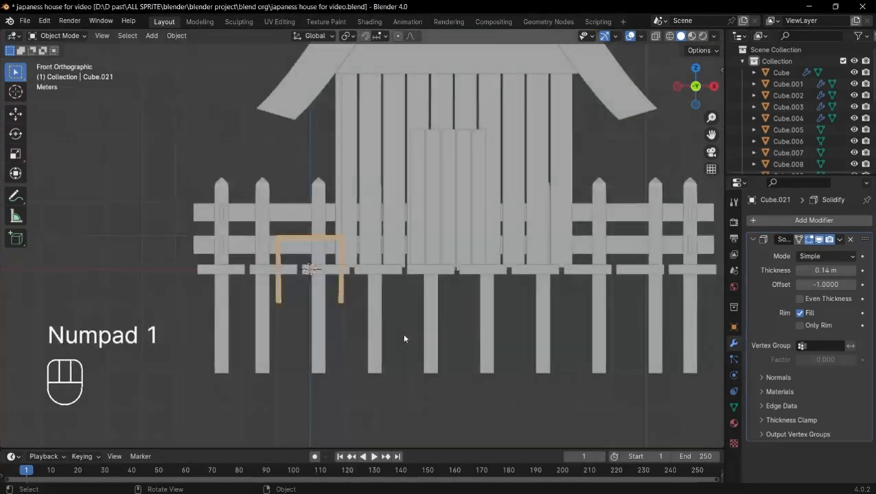
{"action": "key", "text": "g"}
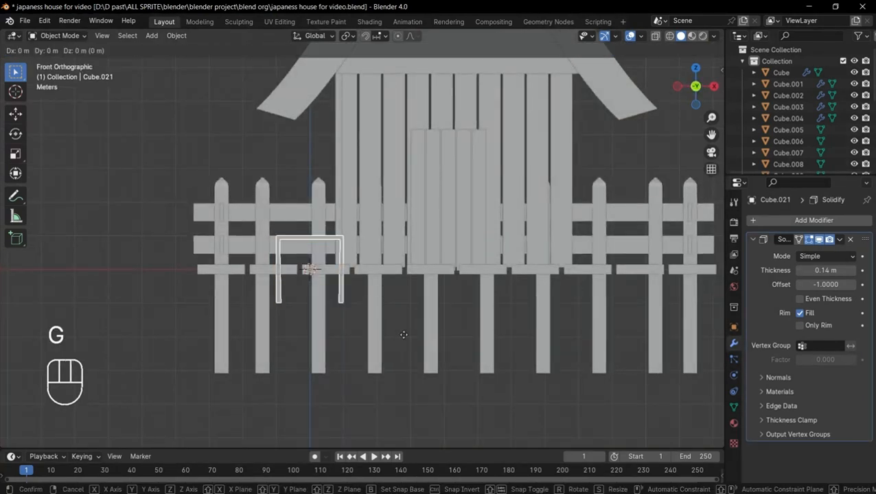
{"action": "key", "text": "z"}
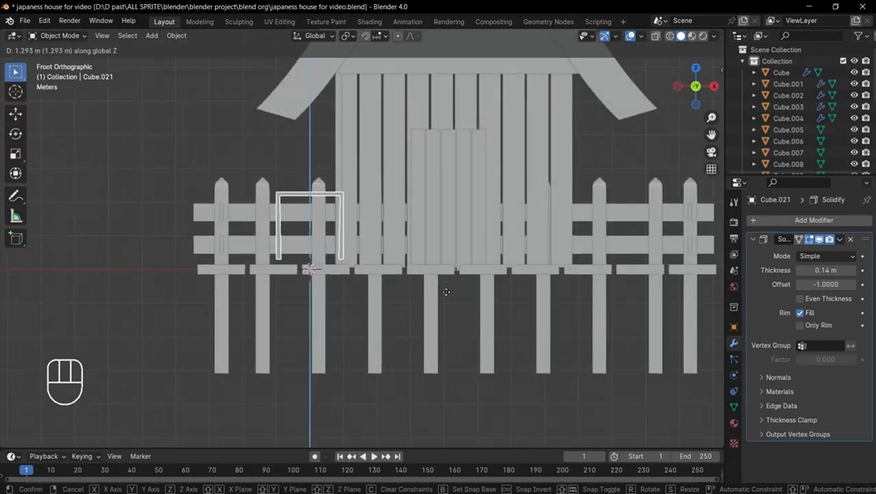
{"action": "left_click", "coordinate": [450, 298]}
{"action": "key", "text": "s"}
{"action": "key", "text": "z"}
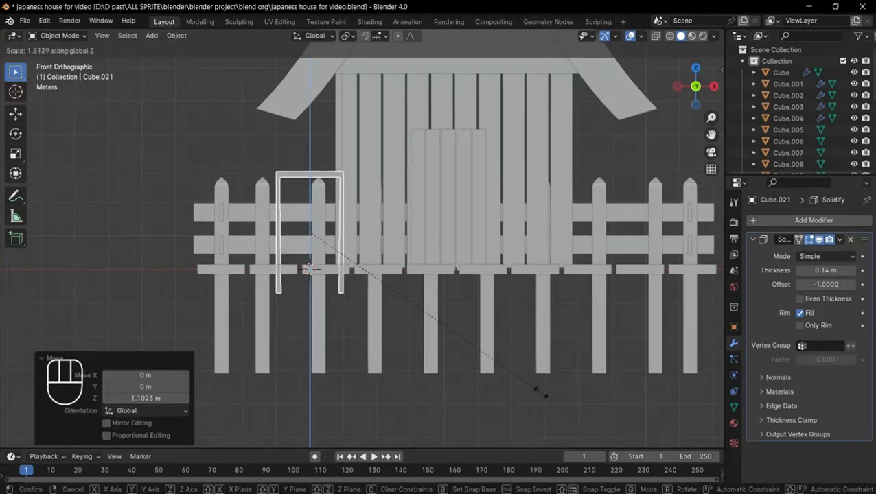
{"action": "left_click", "coordinate": [564, 435]}
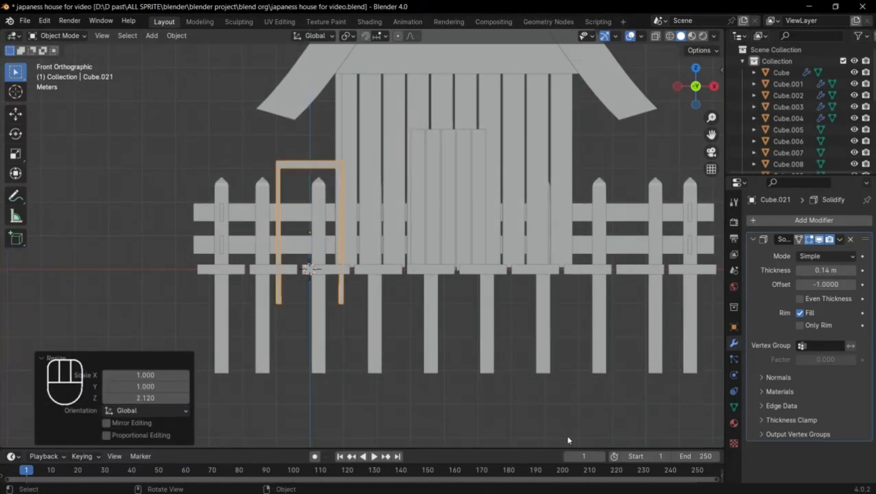
Move the frame up about 1.09 m along Z and about 4.12 m along X over the plank door
{"action": "key", "text": "g"}
{"action": "key", "text": "z"}
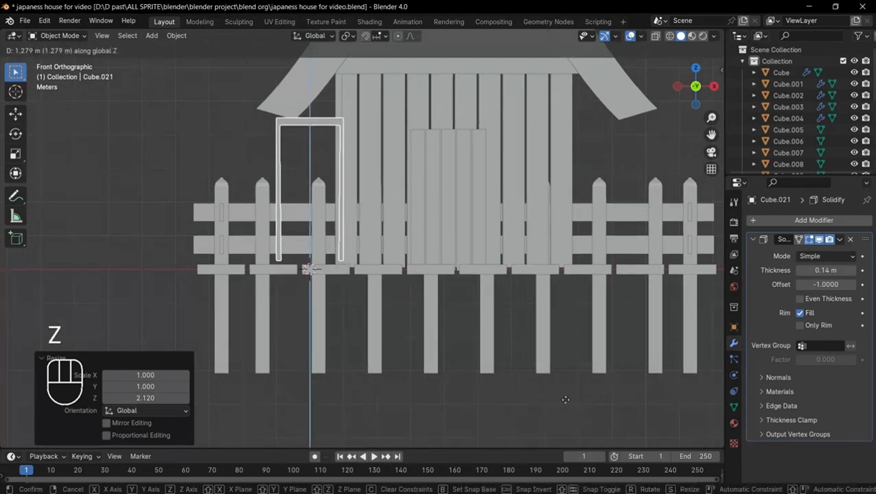
{"action": "left_click", "coordinate": [564, 398]}
{"action": "key", "text": "g"}
{"action": "key", "text": "x"}
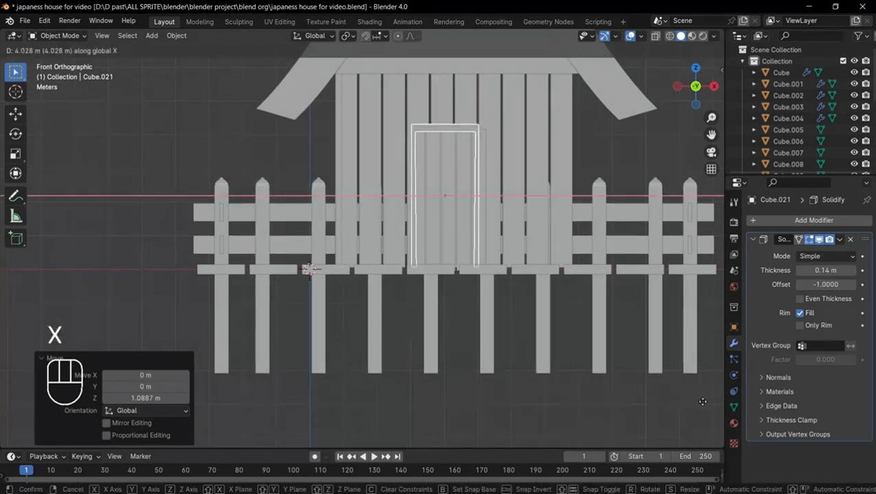
{"action": "left_click", "coordinate": [702, 405]}
Widen the frame to about 1.208 along X and move it about 0.96 m along Y against the front wall
{"action": "key", "text": "s"}
{"action": "key", "text": "x"}
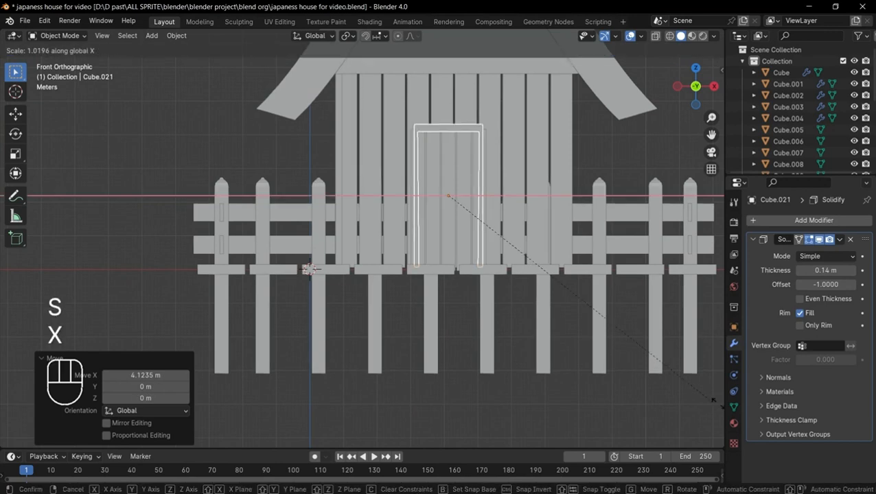
{"action": "left_click", "coordinate": [720, 375]}
{"action": "middle_click_drag", "start_coordinate": [720, 375], "coordinate": [384, 313]}
{"action": "key", "text": "g"}
{"action": "key", "text": "y"}
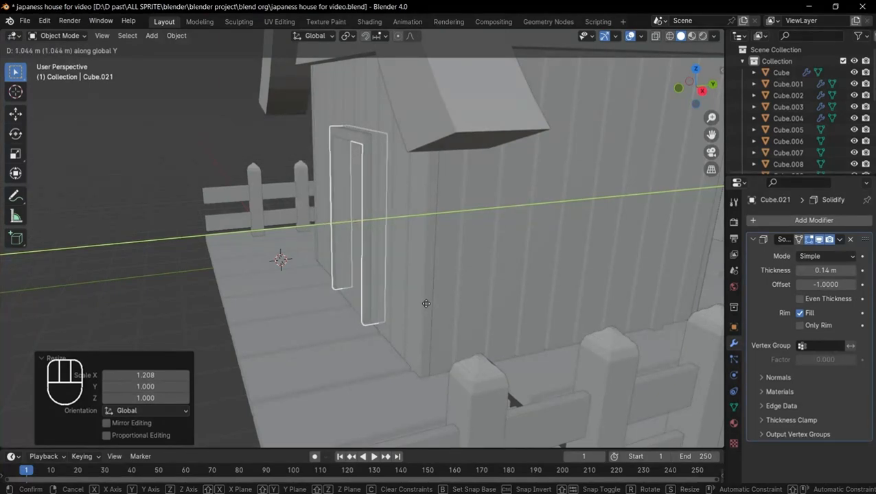
{"action": "left_click", "coordinate": [423, 303]}
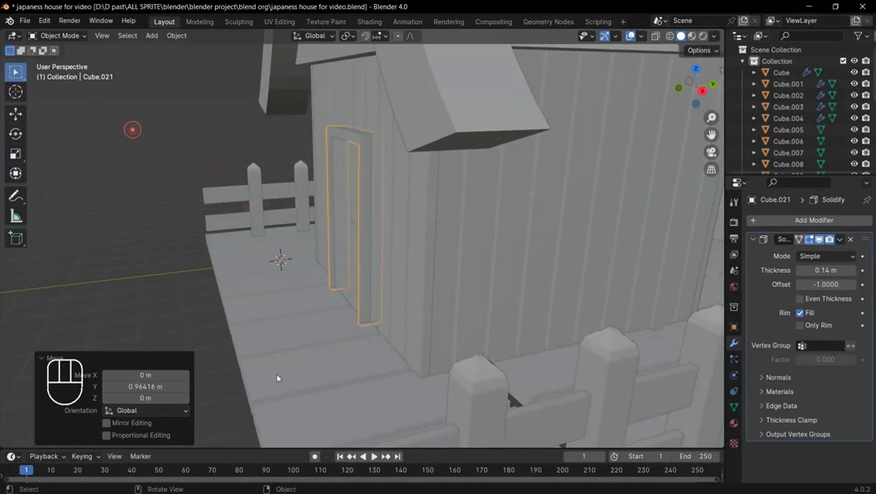
{"action": "left_click", "coordinate": [300, 326]}
Add a cylinder mesh at the world origin with 8 vertices, 1 m radius and 2 m depth
{"action": "mouse_move", "coordinate": [302, 327]}
{"action": "middle_mouse_down"}
{"action": "mouse_move", "coordinate": [370, 329]}
{"action": "mouse_move", "coordinate": [292, 324]}
{"action": "mouse_move", "coordinate": [306, 323]}
{"action": "middle_mouse_up"}
{"action": "scroll", "coordinate": [361, 324], "scroll_direction": "down", "scroll_amount": 5}
{"action": "key", "text": "shift+a"}
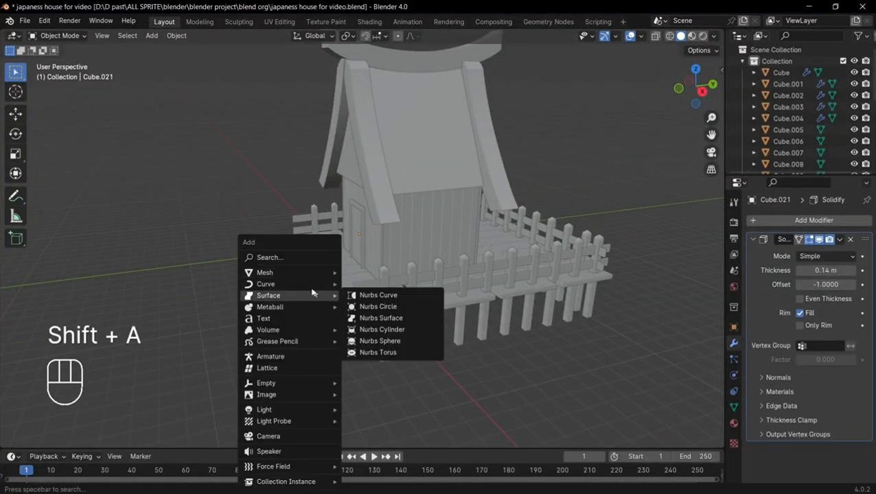
{"action": "mouse_move", "coordinate": [292, 277]}
{"action": "scroll", "coordinate": [410, 172], "scroll_direction": "up", "scroll_amount": 1}
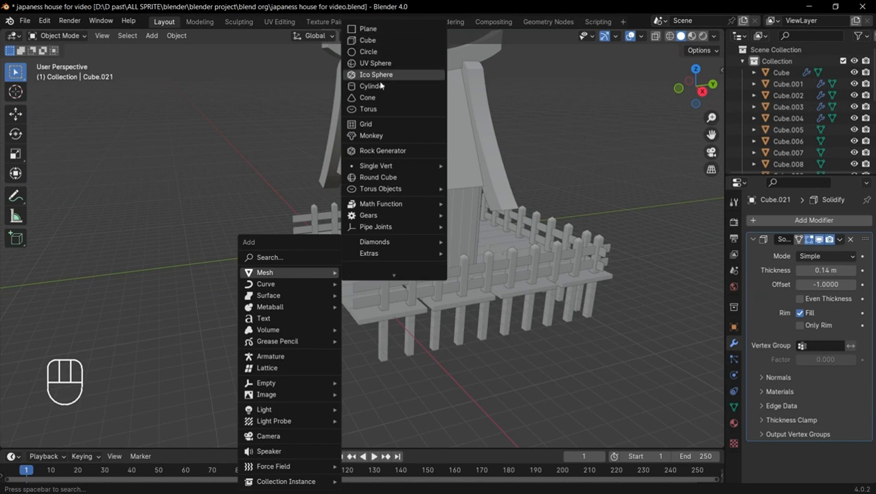
{"action": "left_click", "coordinate": [376, 83]}
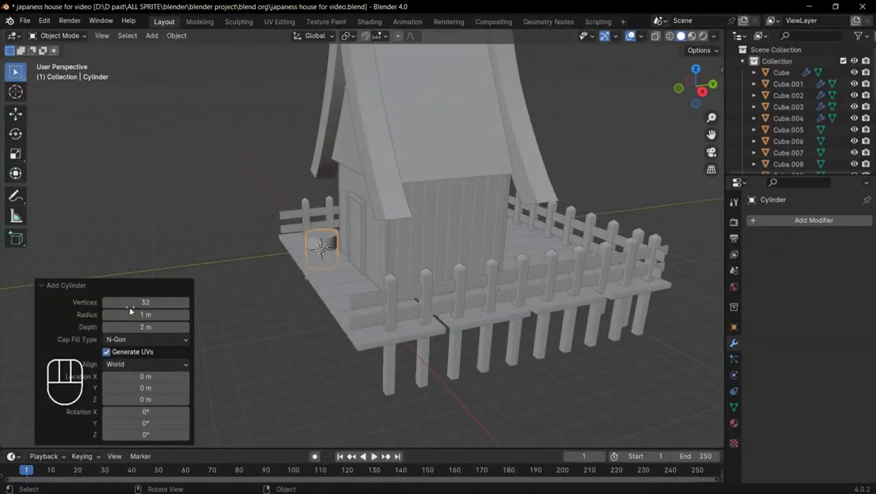
{"action": "left_click", "coordinate": [137, 302]}
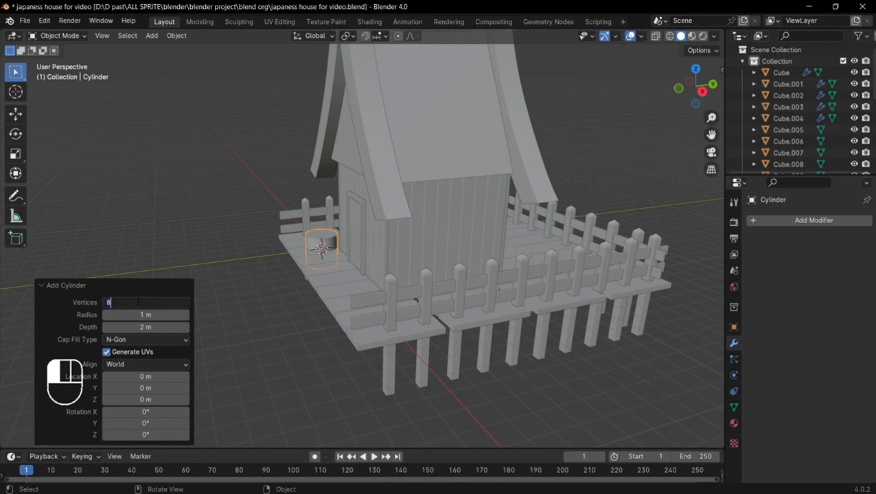
{"action": "key", "text": "Return"}
{"action": "scroll", "coordinate": [289, 268], "scroll_direction": "down", "scroll_amount": 2}
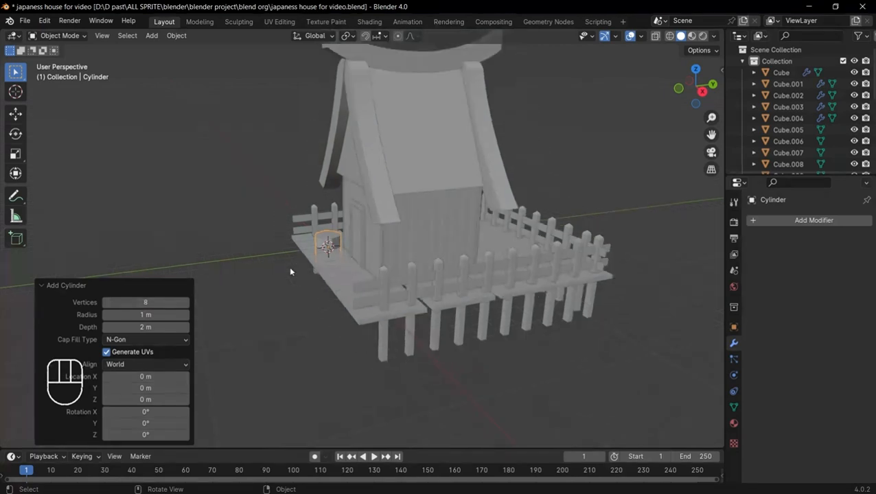
Rotate the cylinder 90° about the global X axis
{"action": "key", "text": "r"}
{"action": "key", "text": "x"}
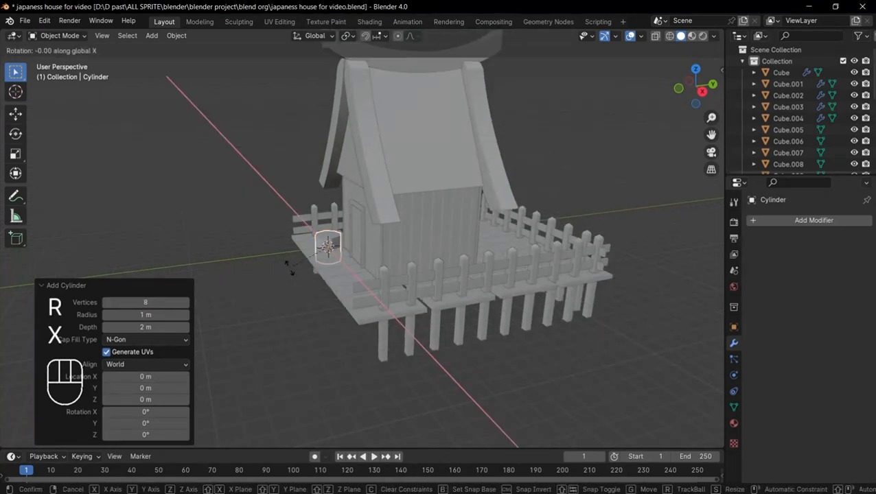
{"action": "key", "text": "KP_9"}
{"action": "key", "text": "KP_0"}
{"action": "key", "text": "Return"}
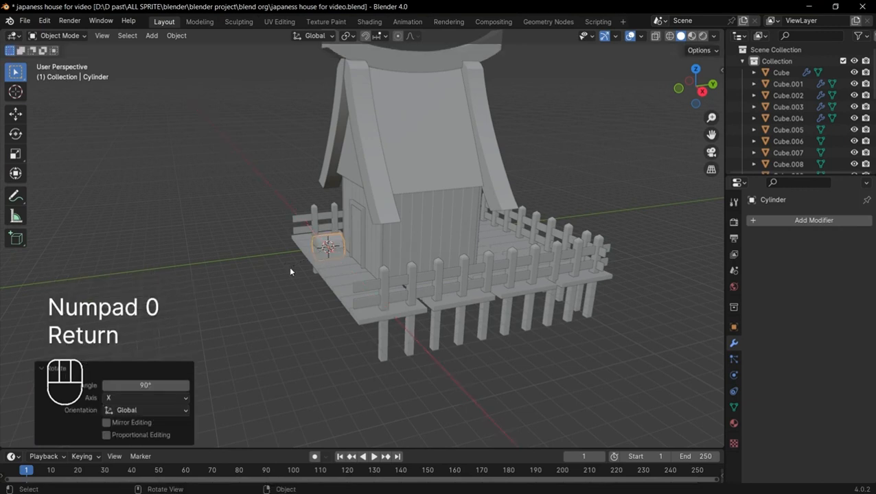
Scale the cylinder to about 0.313 along the global Y axis
{"action": "key", "text": "s"}
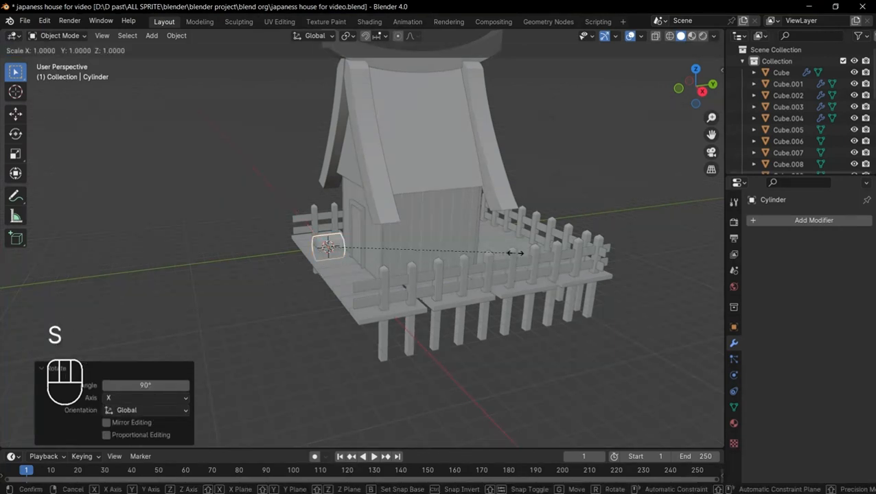
{"action": "key", "text": "y"}
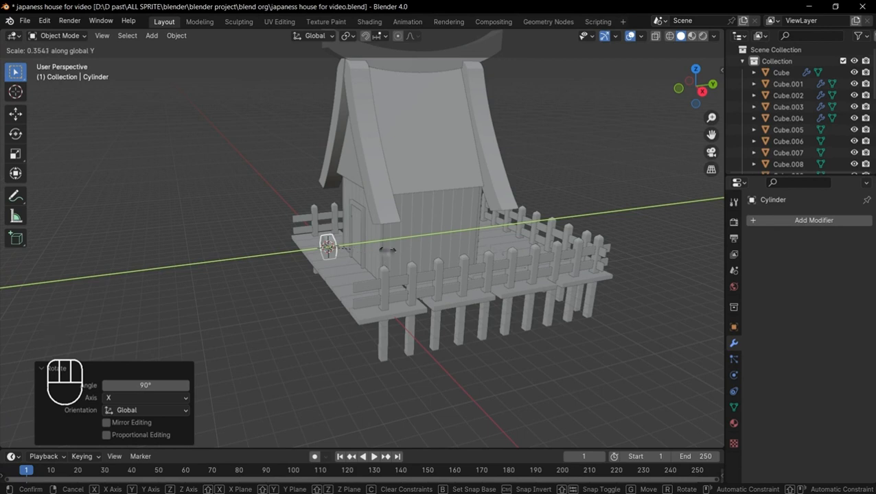
{"action": "left_click", "coordinate": [387, 250]}
Delete the cylinder's front and back cap faces to leave an open octagonal band
{"action": "key", "text": "KP_1"}
{"action": "scroll", "coordinate": [385, 249], "scroll_direction": "up", "scroll_amount": 6}
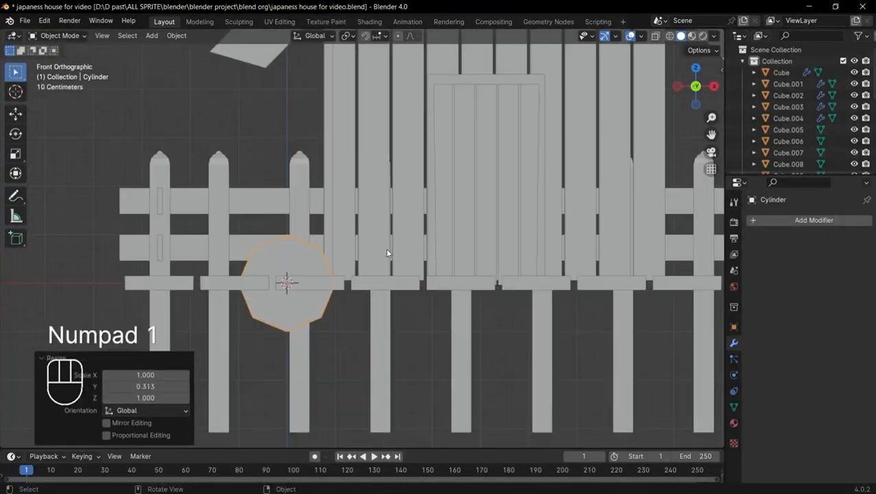
{"action": "key", "text": "Tab"}
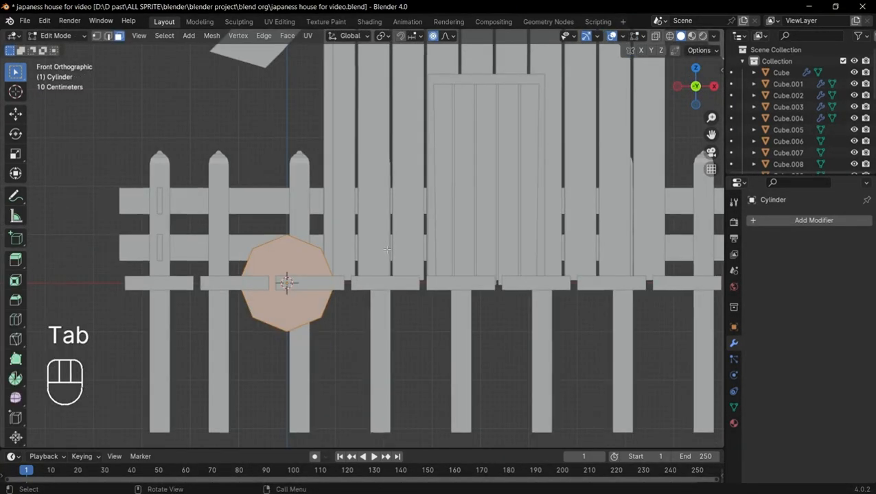
{"action": "key", "text": "alt+z"}
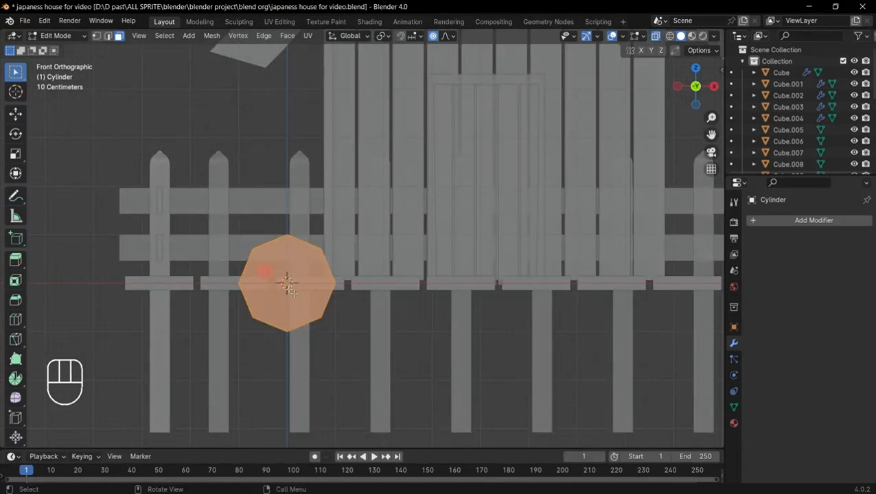
{"action": "left_click_drag", "start_coordinate": [265, 272], "coordinate": [305, 302]}
{"action": "key", "text": "Delete"}
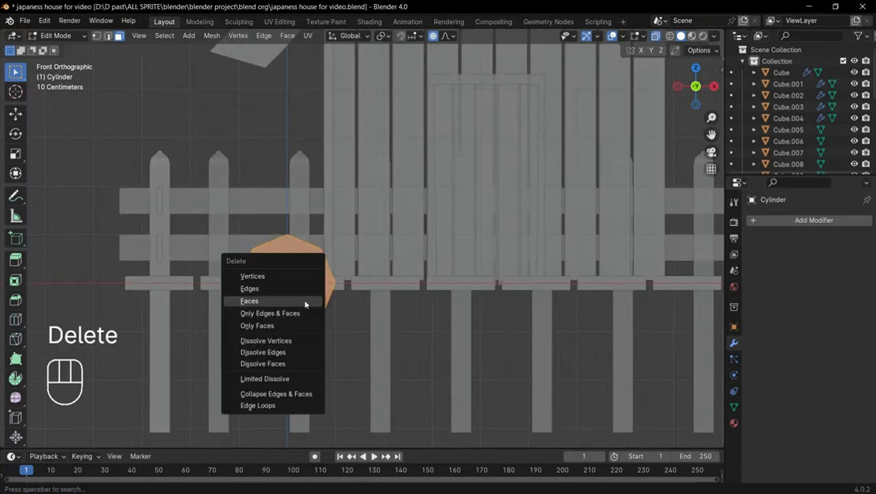
{"action": "left_click", "coordinate": [303, 300]}
{"action": "key", "text": "Tab"}
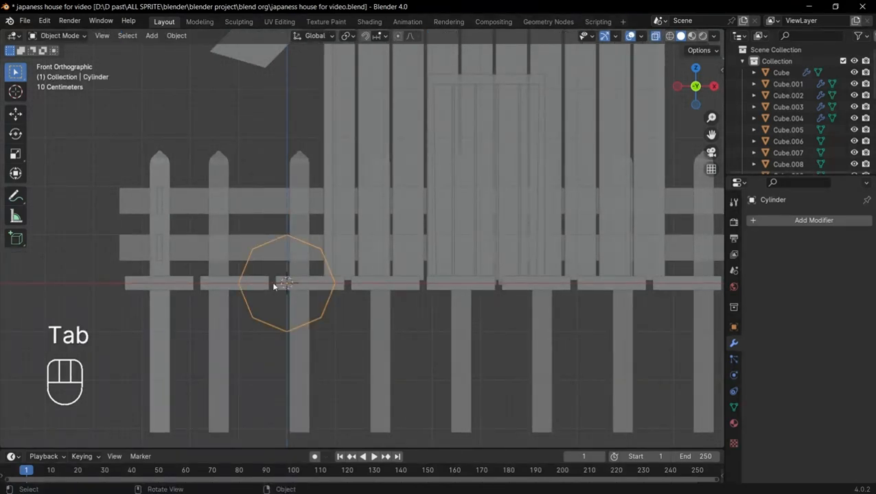
{"action": "key", "text": "alt+z"}
Add a Solidify modifier to the octagonal band and set its thickness to 0.24 m
{"action": "scroll", "coordinate": [282, 283], "scroll_direction": "down", "scroll_amount": 3}
{"action": "middle_click_drag", "start_coordinate": [275, 288], "coordinate": [794, 244]}
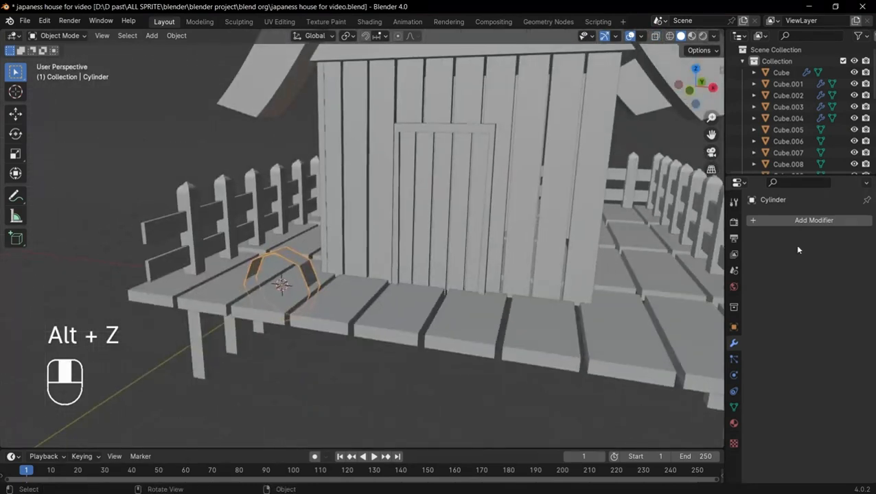
{"action": "left_click", "coordinate": [803, 224]}
{"action": "mouse_move", "coordinate": [776, 221]}
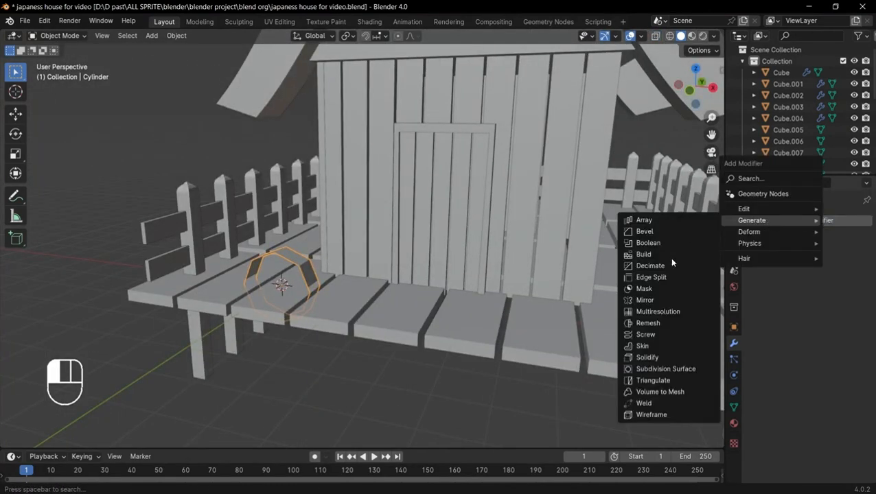
{"action": "left_click", "coordinate": [655, 356]}
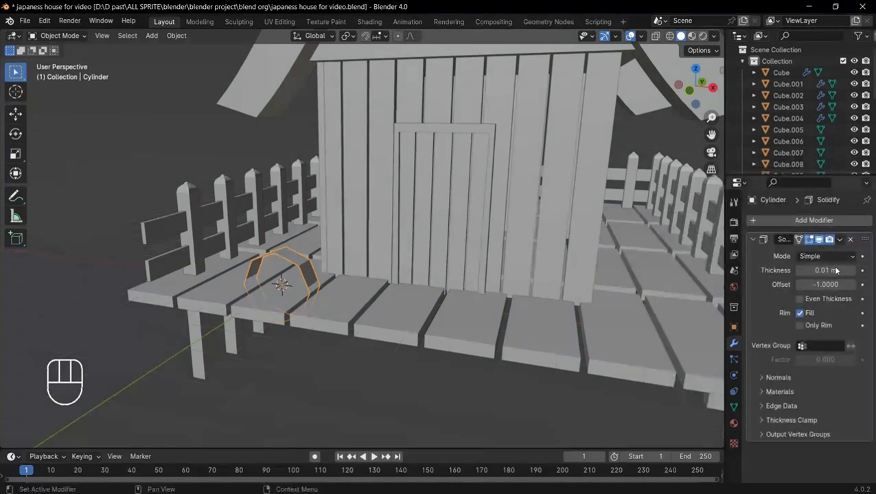
{"action": "mouse_move", "coordinate": [830, 270]}
{"action": "left_mouse_down"}
{"action": "mouse_move", "coordinate": [848, 270]}
{"action": "mouse_move", "coordinate": [834, 270]}
{"action": "left_mouse_up"}
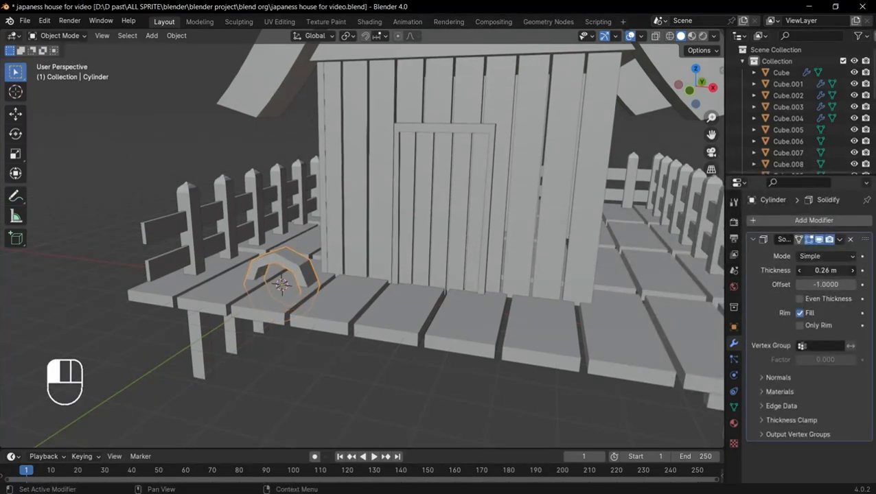
Move the octagonal ring up about 8.2 m along Z and about 4.23 m along X onto the front gable
{"action": "scroll", "coordinate": [430, 271], "scroll_direction": "down", "scroll_amount": 2}
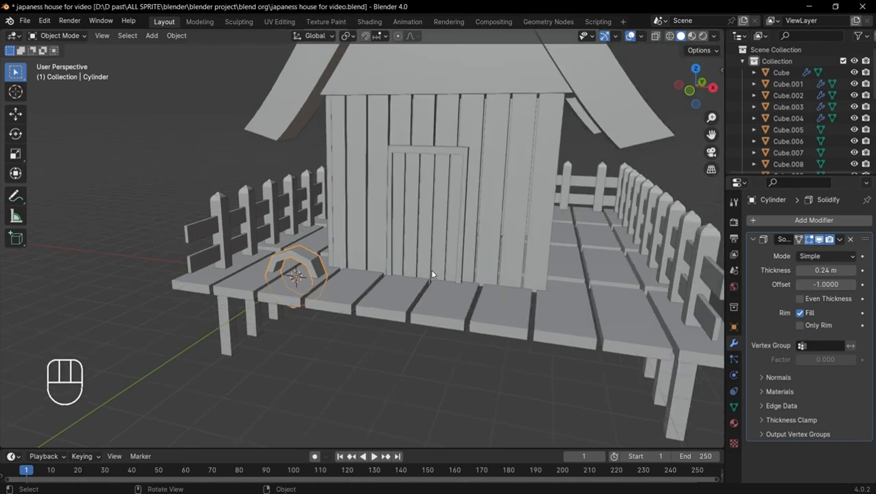
{"action": "key", "text": "KP_1"}
{"action": "middle_click_drag", "start_coordinate": [425, 289], "coordinate": [310, 395], "text": "shift"}
{"action": "key", "text": "g"}
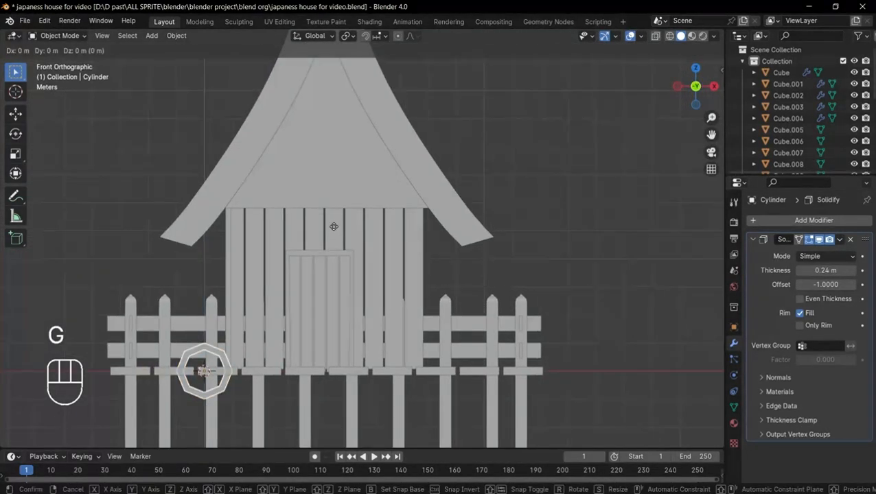
{"action": "key", "text": "z"}
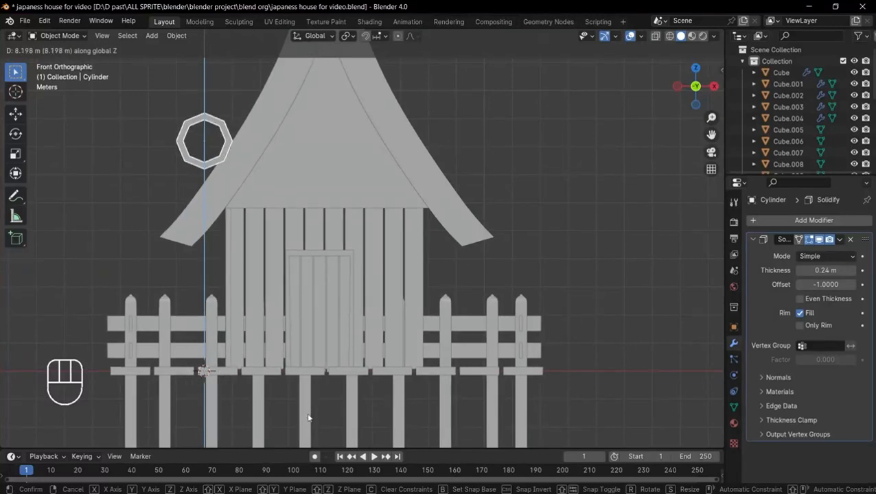
{"action": "left_click", "coordinate": [308, 415]}
{"action": "key", "text": "g"}
{"action": "key", "text": "x"}
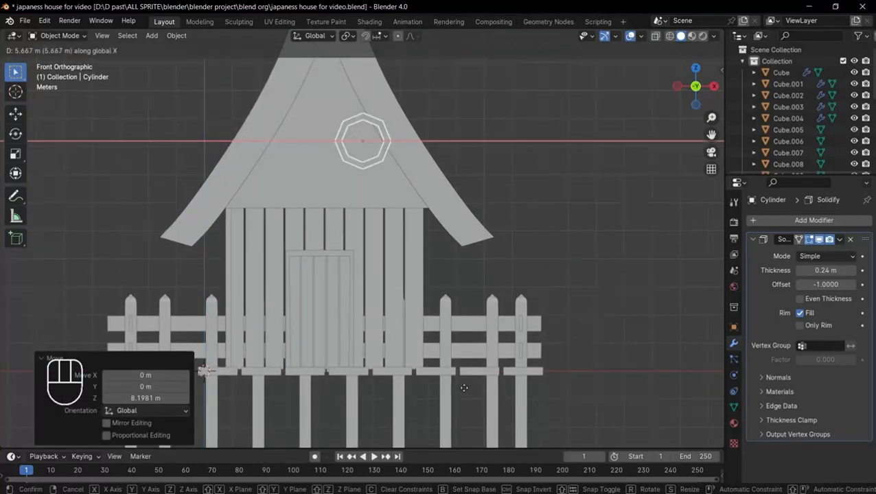
{"action": "left_click", "coordinate": [426, 366]}
Enlarge the octagonal ring slightly and lower it about 0.29 m along Z, keeping it centred on the gable
{"action": "key", "text": "s"}
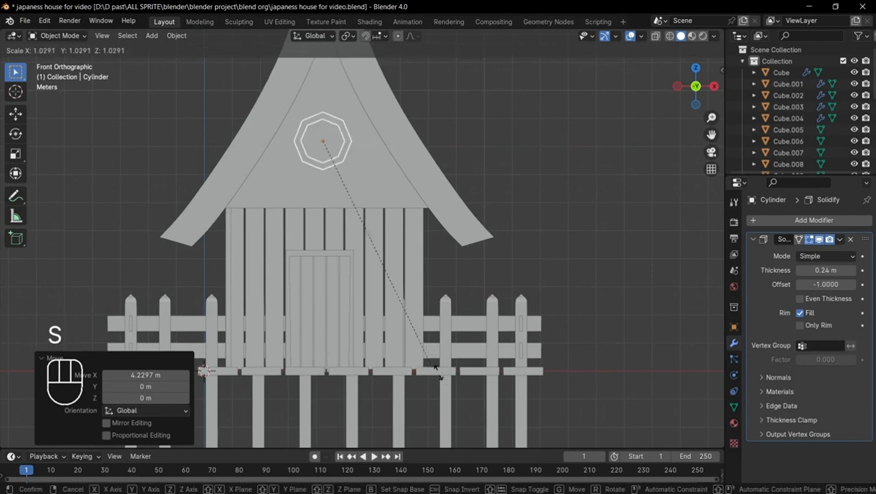
{"action": "left_click", "coordinate": [463, 391]}
{"action": "key", "text": "g"}
{"action": "key", "text": "z"}
{"action": "left_click", "coordinate": [473, 399]}
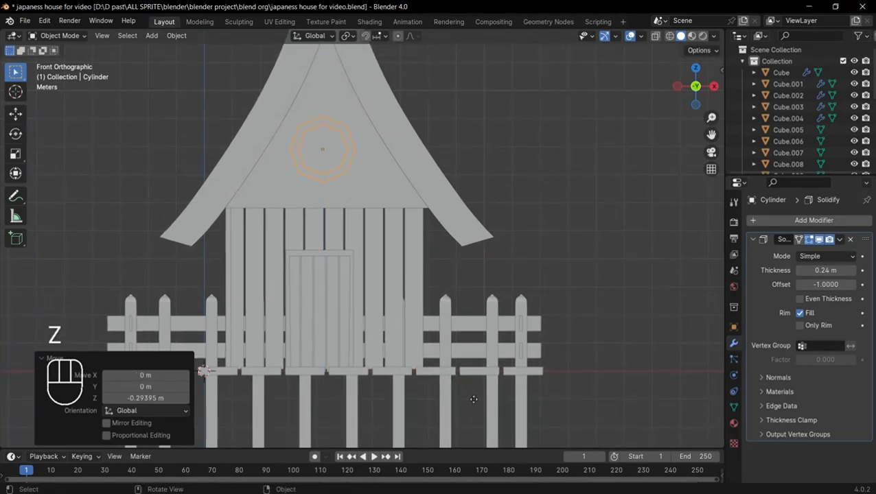
{"action": "key", "text": "g"}
{"action": "key", "text": "x"}
{"action": "left_click", "coordinate": [473, 396]}
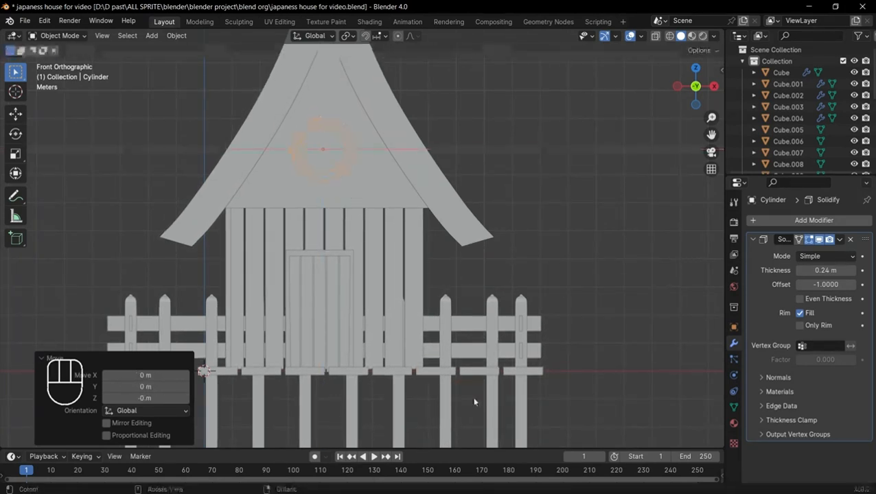
Reduce the octagonal ring's depth to about 0.779 along the global Y axis
{"action": "middle_click_drag", "start_coordinate": [472, 396], "coordinate": [373, 361]}
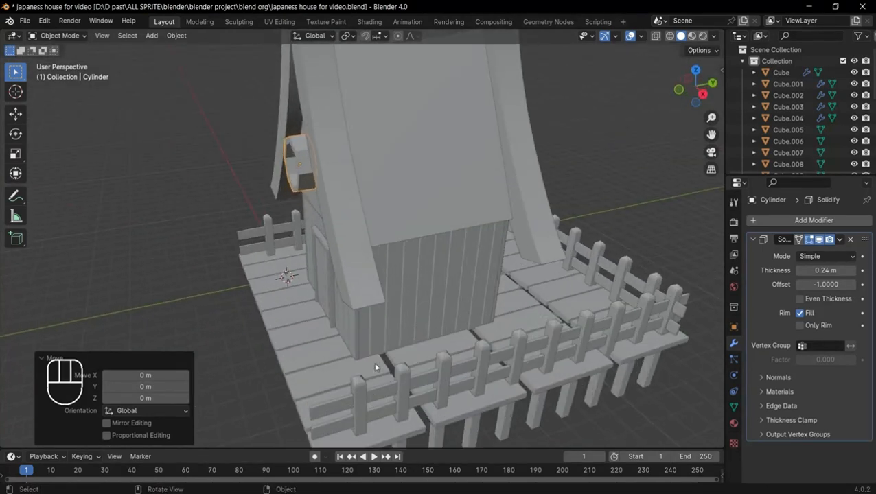
{"action": "scroll", "coordinate": [375, 358], "scroll_direction": "up", "scroll_amount": 3}
{"action": "key", "text": "s"}
{"action": "key", "text": "y"}
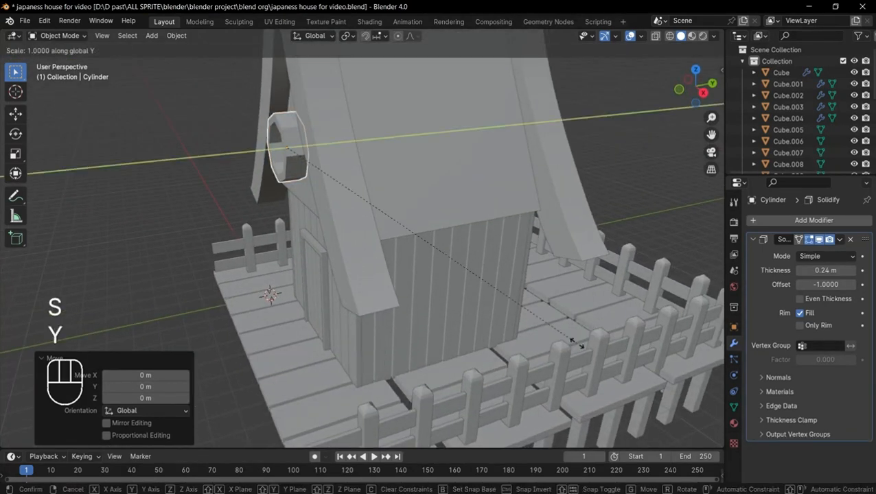
{"action": "key", "text": "y"}
{"action": "right_click", "coordinate": [563, 321]}
{"action": "key", "text": "s"}
{"action": "key", "text": "y"}
{"action": "right_click", "coordinate": [506, 280]}
Move the octagonal ring about 0.31 m and a further 0.256 m along Y into the gable wall, and deselect it
{"action": "key", "text": "g"}
{"action": "key", "text": "y"}
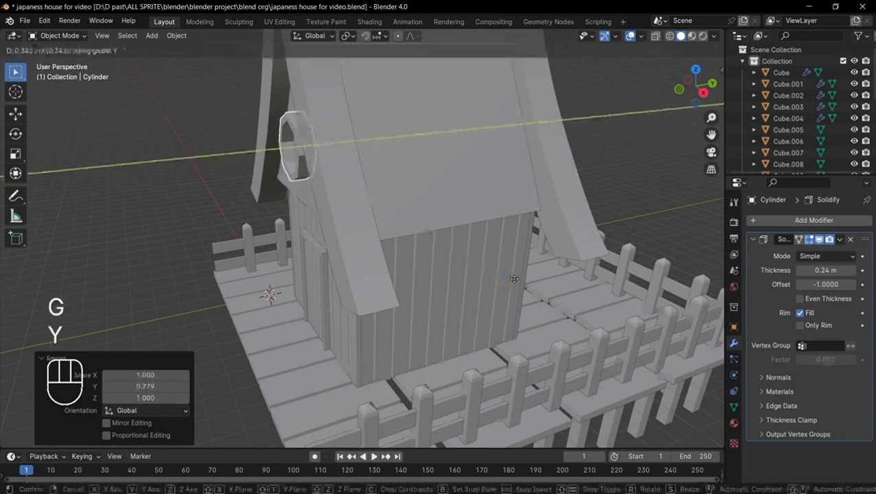
{"action": "left_click", "coordinate": [513, 279]}
{"action": "middle_click_drag", "start_coordinate": [289, 322], "coordinate": [289, 322]}
{"action": "key", "text": "g"}
{"action": "key", "text": "y"}
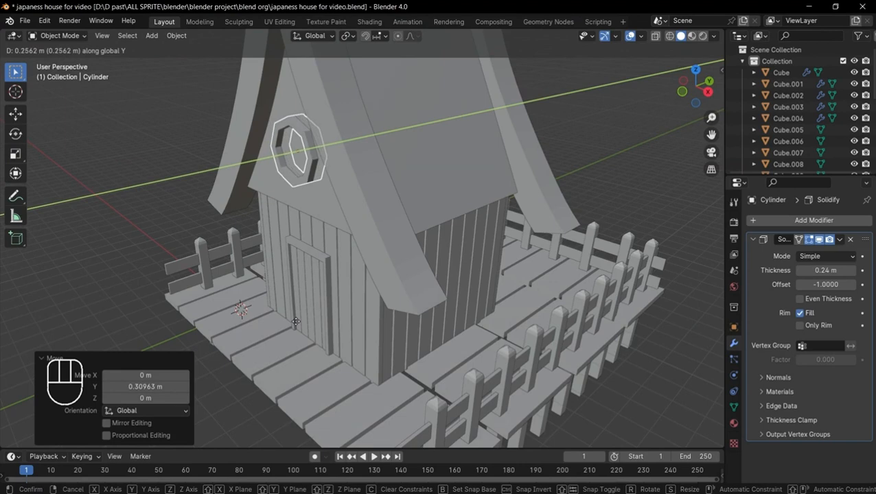
{"action": "left_click", "coordinate": [296, 322]}
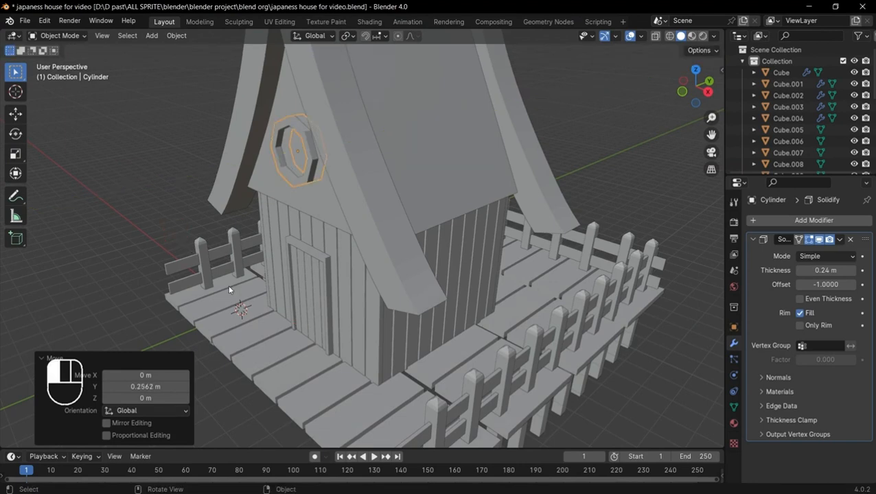
{"action": "left_click", "coordinate": [230, 319]}
Add a text object at the world origin and rotate it 90° about the global X axis
{"action": "scroll", "coordinate": [230, 319], "scroll_direction": "down", "scroll_amount": 1}
{"action": "middle_click_drag", "start_coordinate": [272, 294], "coordinate": [325, 266]}
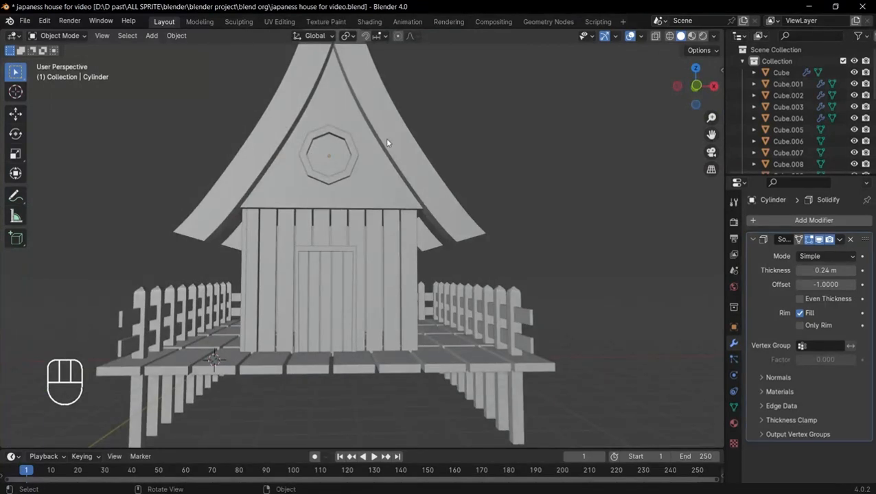
{"action": "key", "text": "KP_1"}
{"action": "key", "text": "shift+a"}
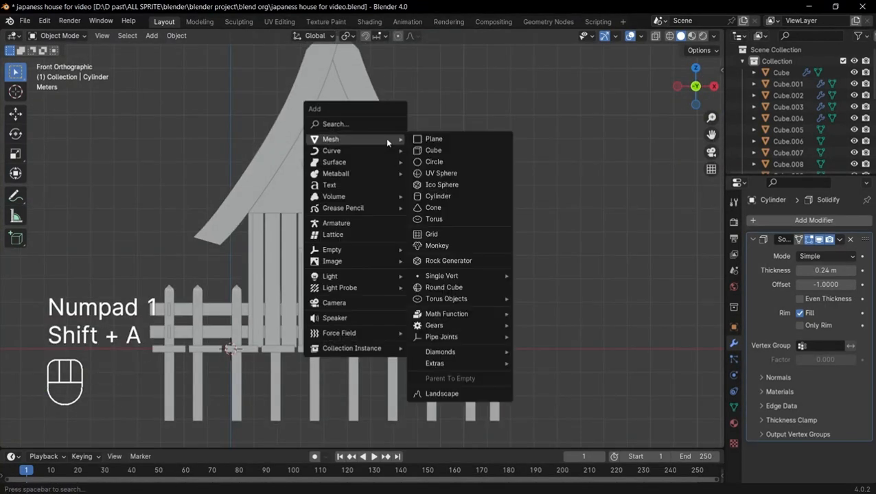
{"action": "left_click", "coordinate": [336, 185]}
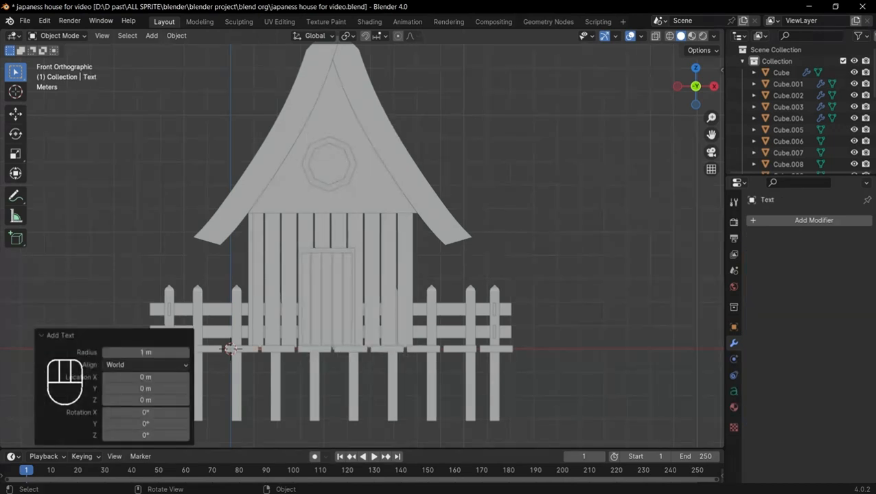
{"action": "key", "text": "r"}
{"action": "key", "text": "x"}
{"action": "key", "text": "KP_9"}
{"action": "key", "text": "KP_0"}
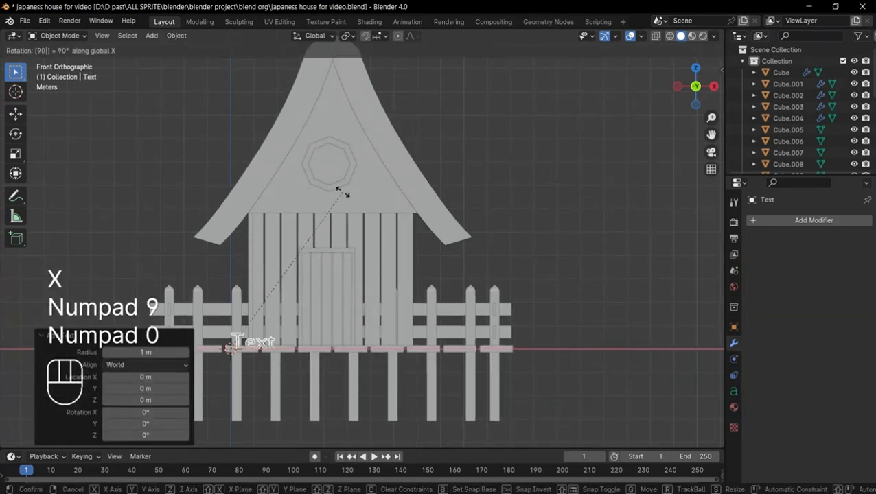
{"action": "key", "text": "Return"}
Replace the text object's default content with a single "+" character
{"action": "key", "text": "Tab"}
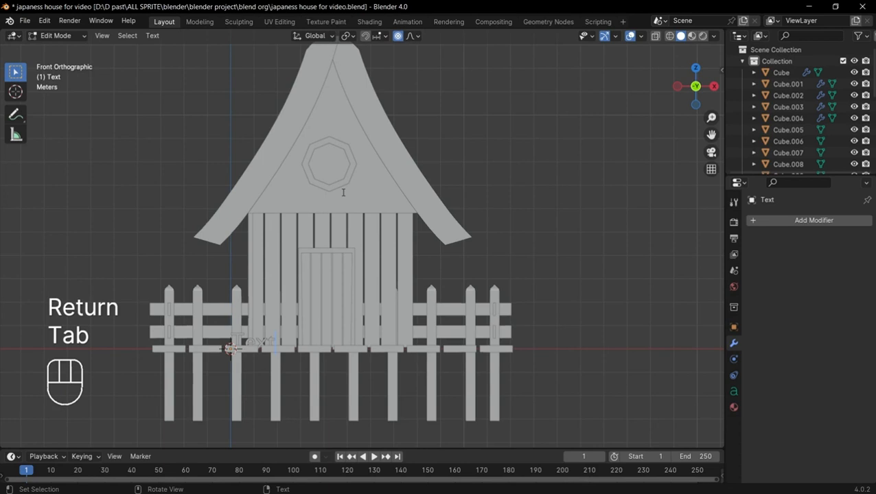
{"action": "key", "text": "BackSpace"}
{"action": "key", "text": "BackSpace"}
{"action": "key", "text": "BackSpace"}
{"action": "key", "text": "BackSpace"}
{"action": "key", "text": "BackSpace"}
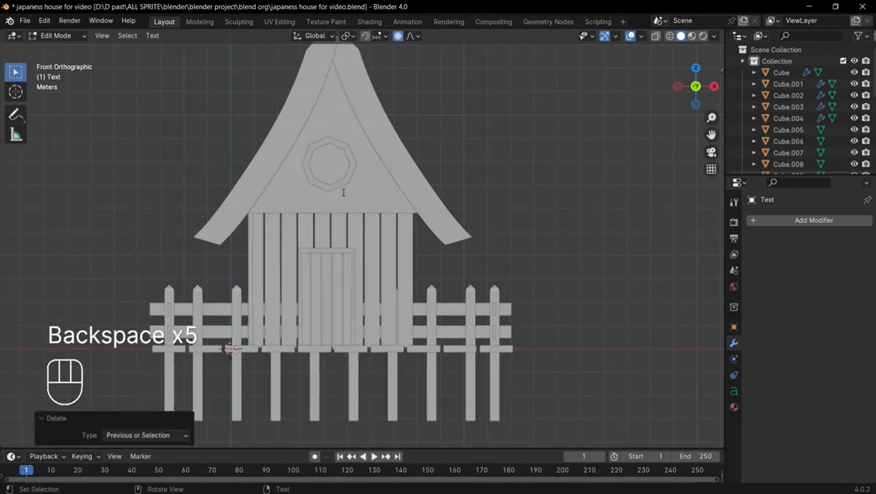
{"action": "type", "text": "+"}
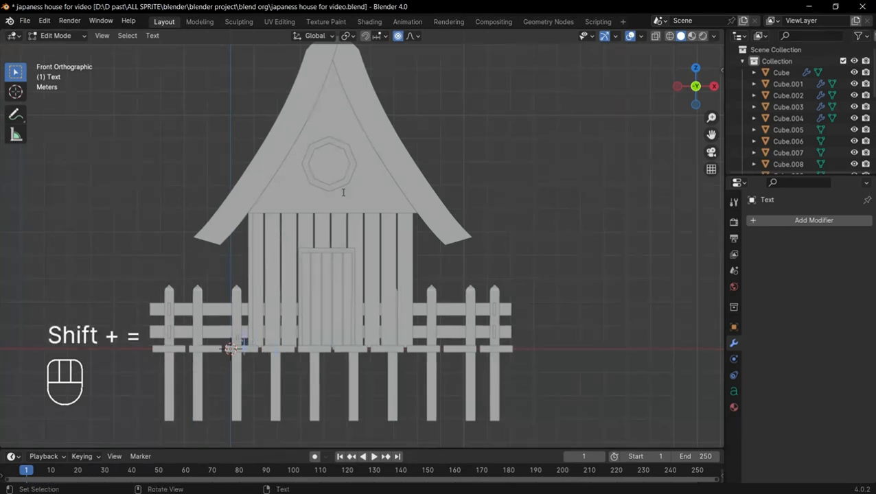
{"action": "key", "text": "Tab"}
Scale the plus-sign text uniformly to about 2.924
{"action": "key", "text": "alt+z"}
{"action": "key", "text": "alt+z"}
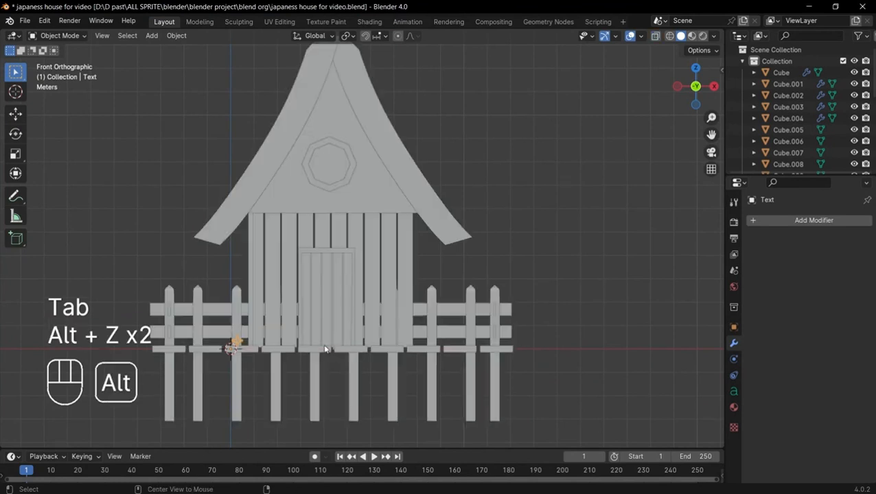
{"action": "key", "text": "s"}
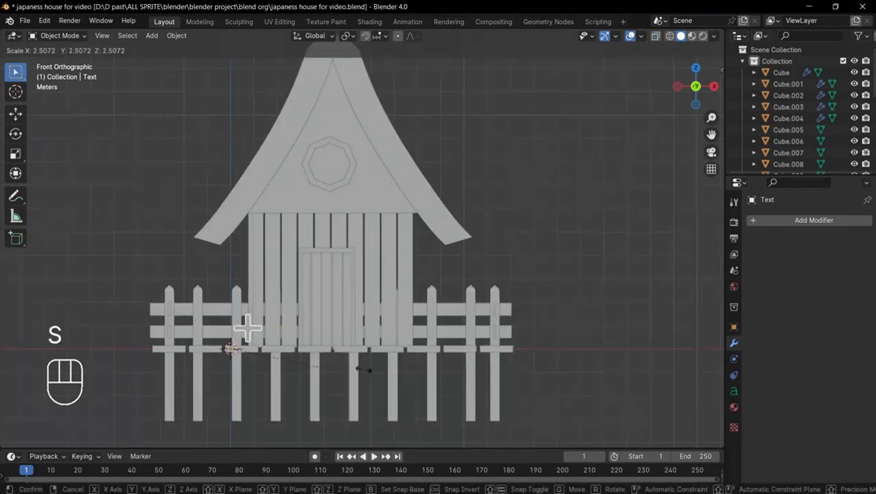
{"action": "left_click", "coordinate": [385, 369]}
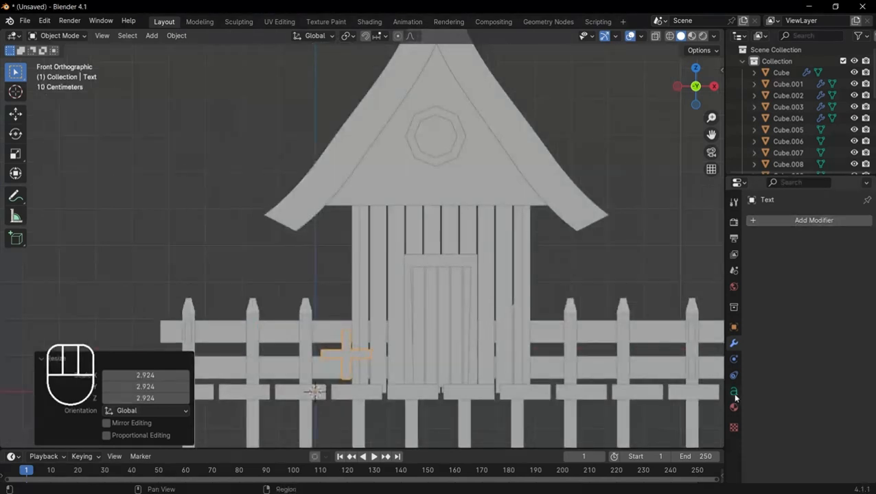
Set the plus-sign text's geometry extrusion to 0.05 m
{"action": "left_click", "coordinate": [734, 394]}
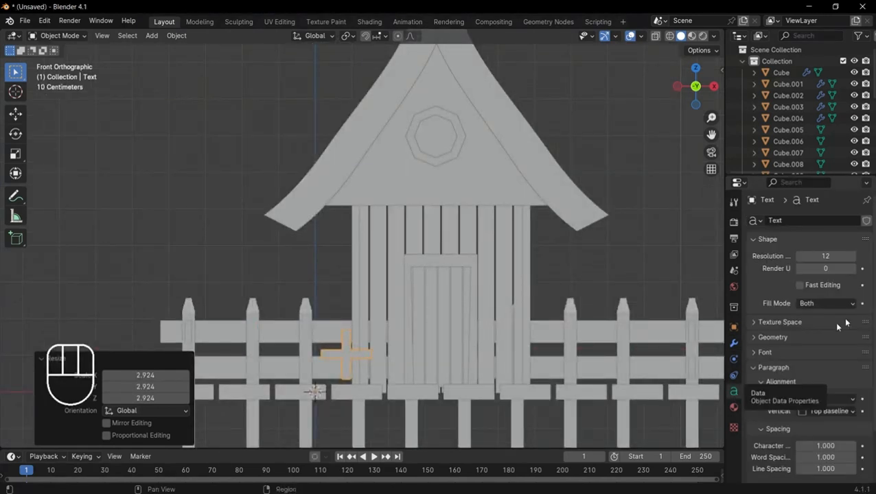
{"action": "left_click", "coordinate": [776, 339]}
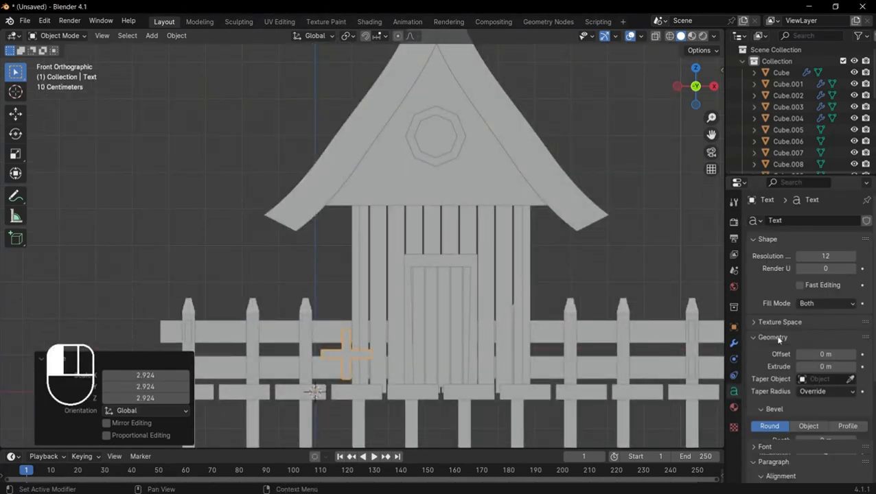
{"action": "scroll", "coordinate": [773, 319], "scroll_direction": "down", "scroll_amount": 1}
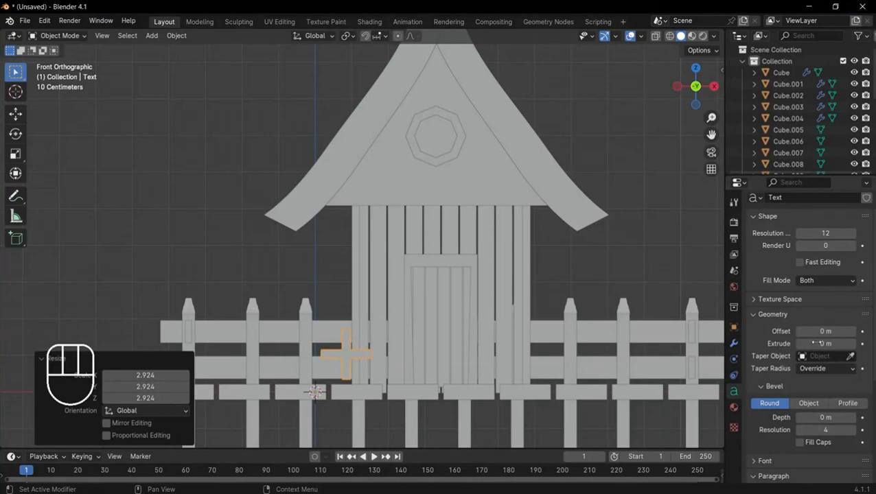
{"action": "left_click", "coordinate": [815, 343]}
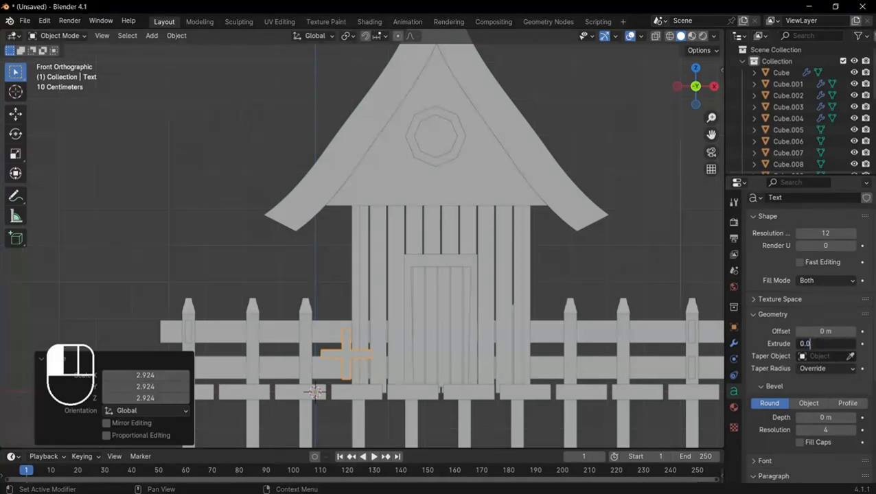
{"action": "key", "text": "Return"}
Raise the extruded plus sign about 3.336 m along the global Z axis
{"action": "middle_click_drag", "start_coordinate": [632, 301], "coordinate": [545, 306]}
{"action": "key", "text": "g"}
{"action": "key", "text": "z"}
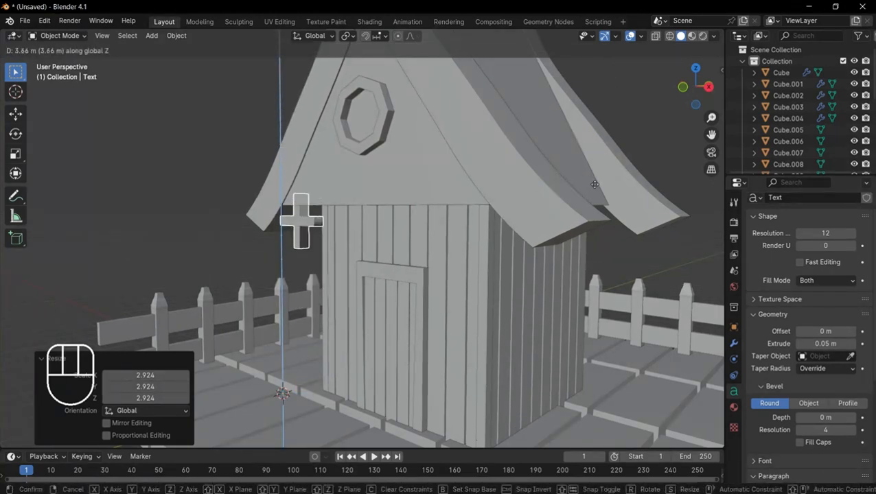
{"action": "left_click", "coordinate": [273, 198]}
{"action": "scroll", "coordinate": [273, 199], "scroll_direction": "up", "scroll_amount": 3}
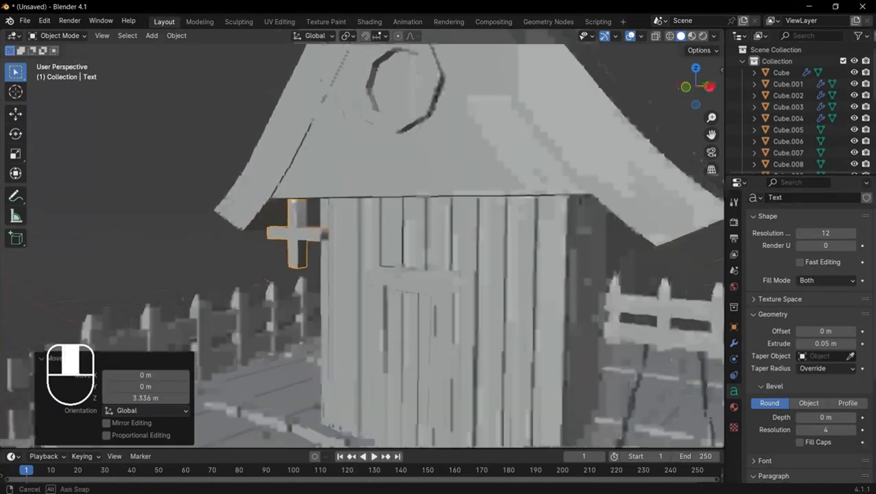
Add an Edge Split modifier to the plus-sign text
{"action": "left_click", "coordinate": [733, 343]}
{"action": "left_click", "coordinate": [790, 219]}
{"action": "mouse_move", "coordinate": [794, 223]}
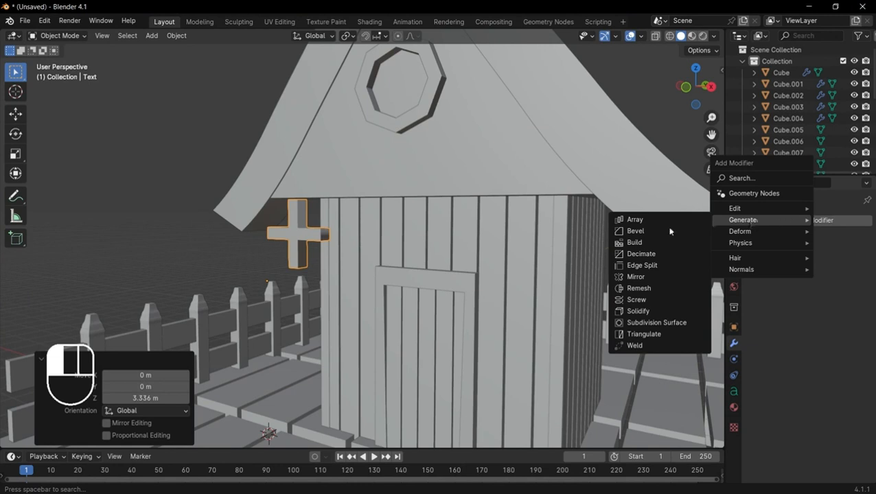
{"action": "left_click", "coordinate": [641, 267]}
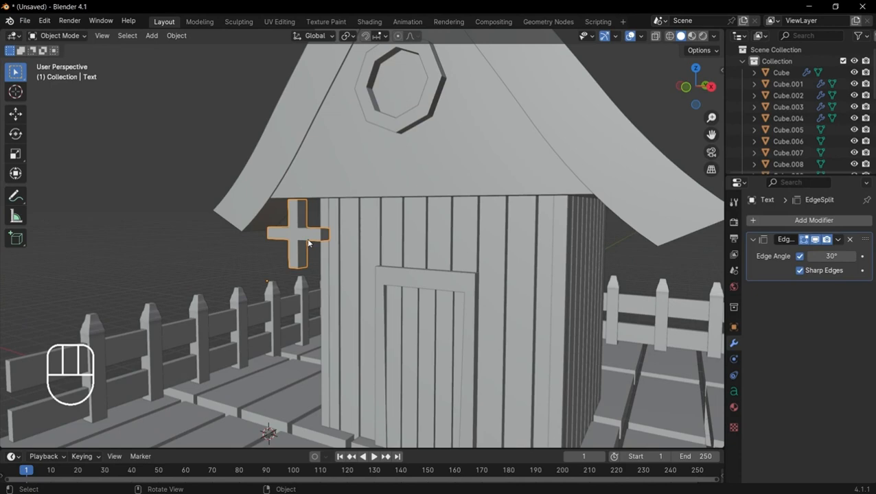
{"action": "middle_click_drag", "start_coordinate": [308, 242], "coordinate": [308, 243]}
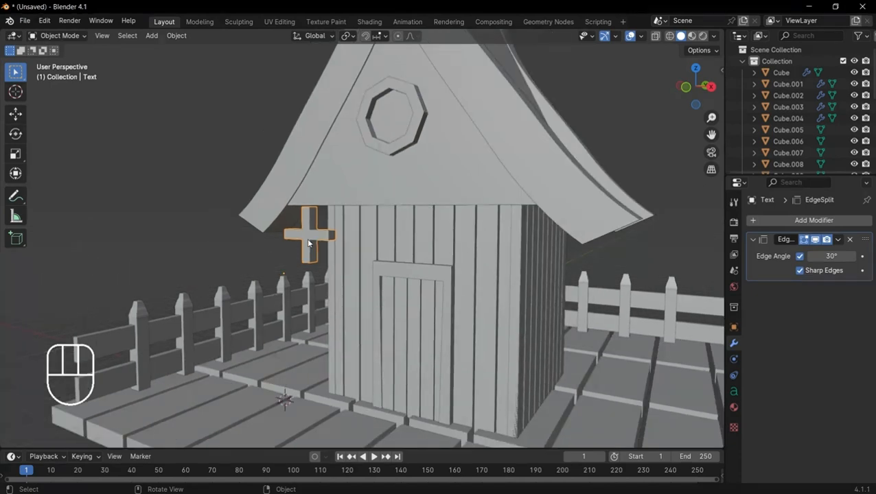
In front view, centre the plus sign on the octagonal ring by moving it about 2.451 m along X and 2.551 m along Z
{"action": "key", "text": "KP_1"}
{"action": "key", "text": "g"}
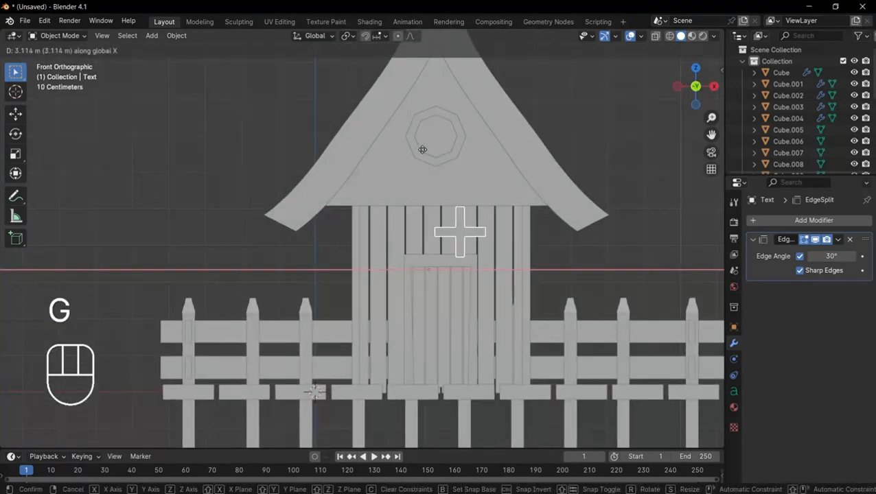
{"action": "left_click", "coordinate": [399, 142]}
{"action": "key", "text": "g"}
{"action": "key", "text": "z"}
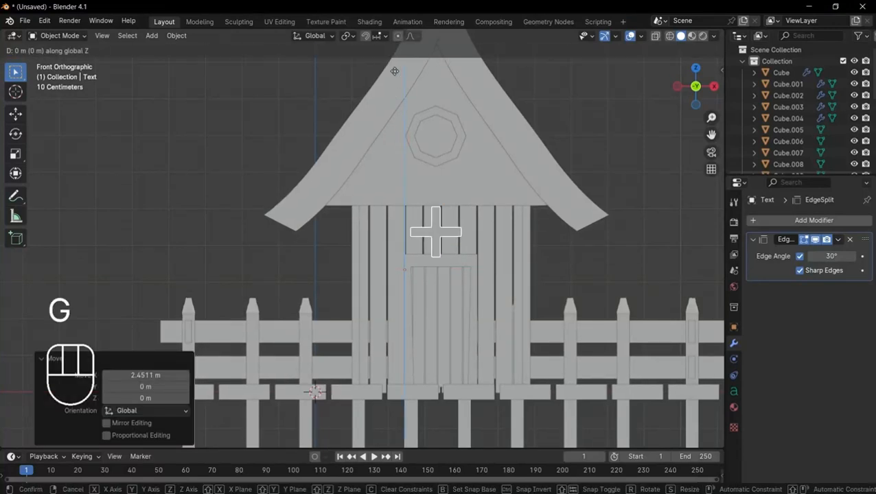
{"action": "left_click", "coordinate": [395, 46]}
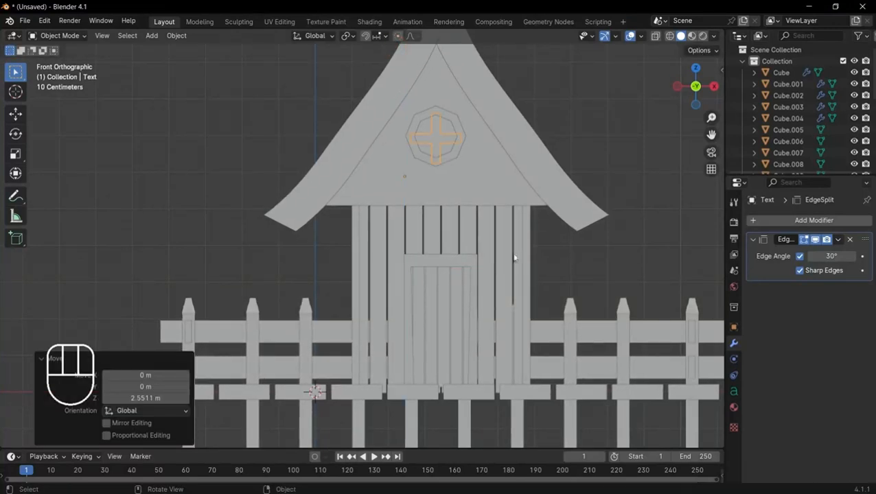
Move the plus sign about -0.166 m along Y so it sits inside the octagonal ring
{"action": "middle_click_drag", "start_coordinate": [514, 256], "coordinate": [417, 269]}
{"action": "key", "text": "g"}
{"action": "key", "text": "y"}
{"action": "left_click", "coordinate": [393, 271]}
{"action": "scroll", "coordinate": [393, 272], "scroll_direction": "down", "scroll_amount": 2}
{"action": "scroll", "coordinate": [336, 182], "scroll_direction": "up", "scroll_amount": 1}
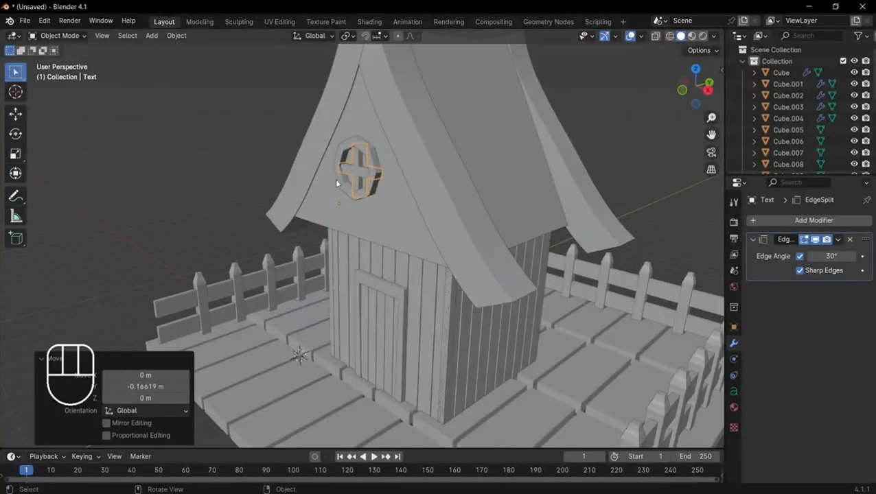
Duplicate the plus sign and octagonal ring together in place and rotate the copy 90° about the global Z axis
{"action": "left_click", "coordinate": [345, 152], "text": "shift"}
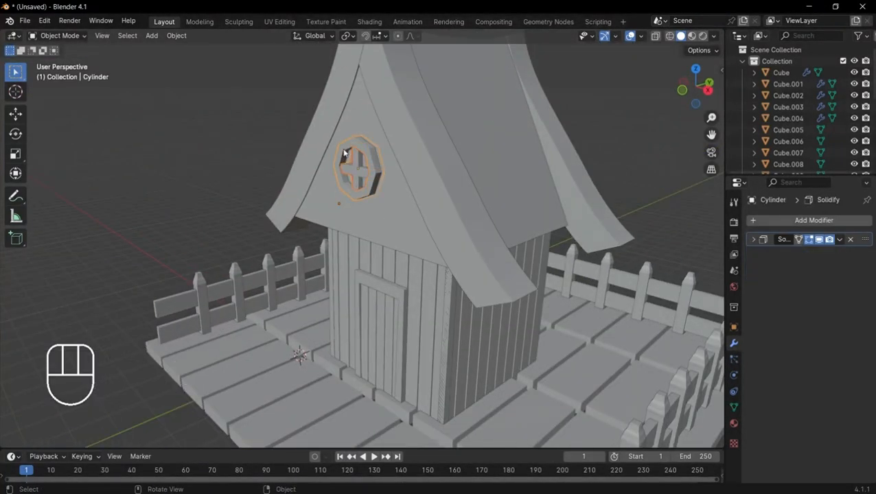
{"action": "key", "text": "shift+d"}
{"action": "right_click", "coordinate": [344, 152]}
{"action": "type", "text": "rz90"}
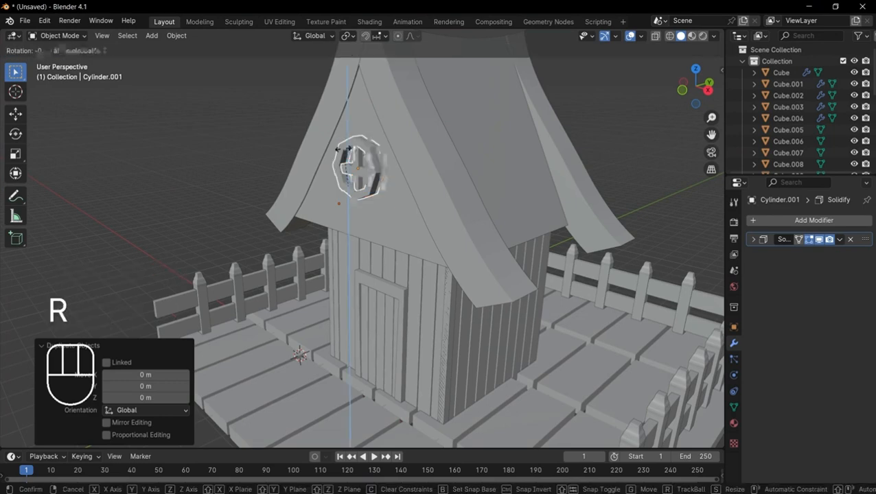
{"action": "left_click", "coordinate": [342, 149]}
Move the duplicated window about -3.519 m along Y, out in front of the gable
{"action": "key", "text": "g"}
{"action": "key", "text": "y"}
{"action": "left_click", "coordinate": [219, 153]}
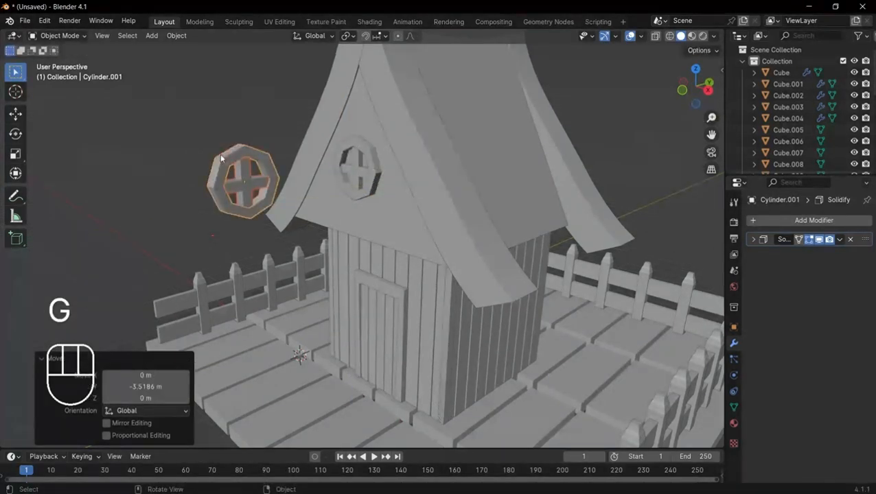
In top view, move the duplicated window along X over the +X roof slope and about 6.483 m along Y to the slope's middle
{"action": "key", "text": "KP_7"}
{"action": "key", "text": "g"}
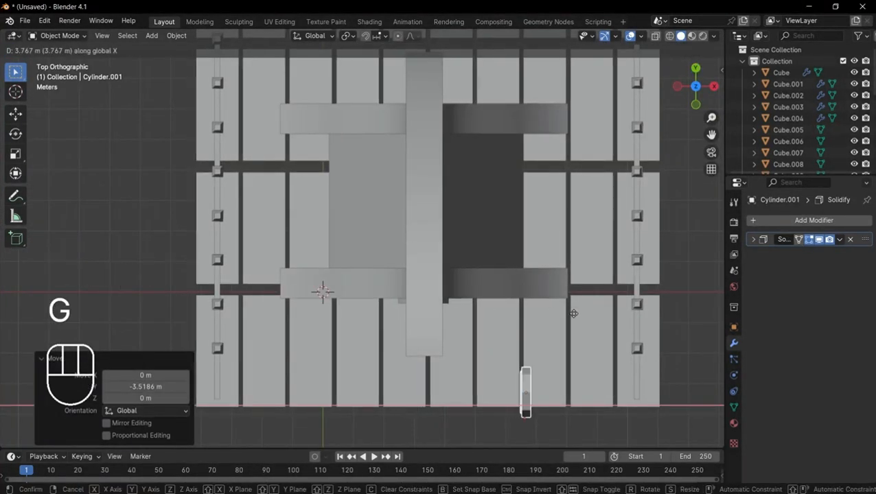
{"action": "left_click", "coordinate": [567, 308]}
{"action": "key", "text": "g"}
{"action": "key", "text": "y"}
{"action": "left_click", "coordinate": [561, 111]}
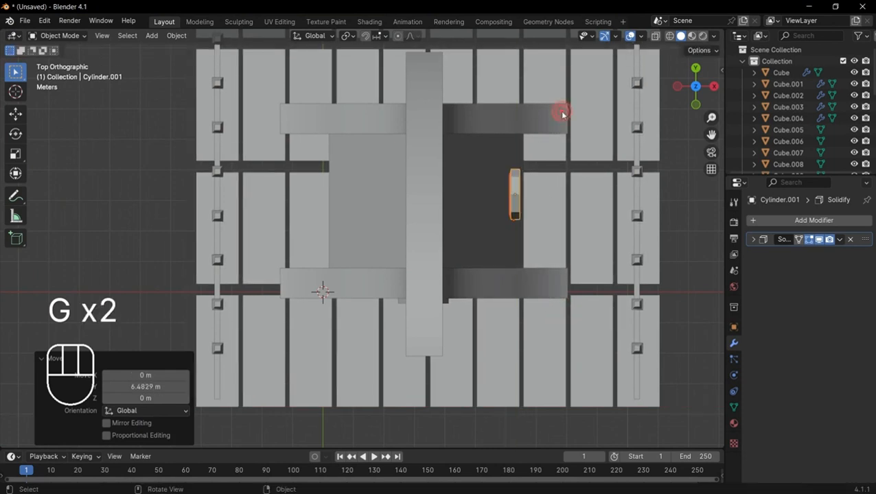
Rotate the duplicated window about -30.3° in front view to match the roof slope
{"action": "key", "text": "KP_1"}
{"action": "key", "text": "r"}
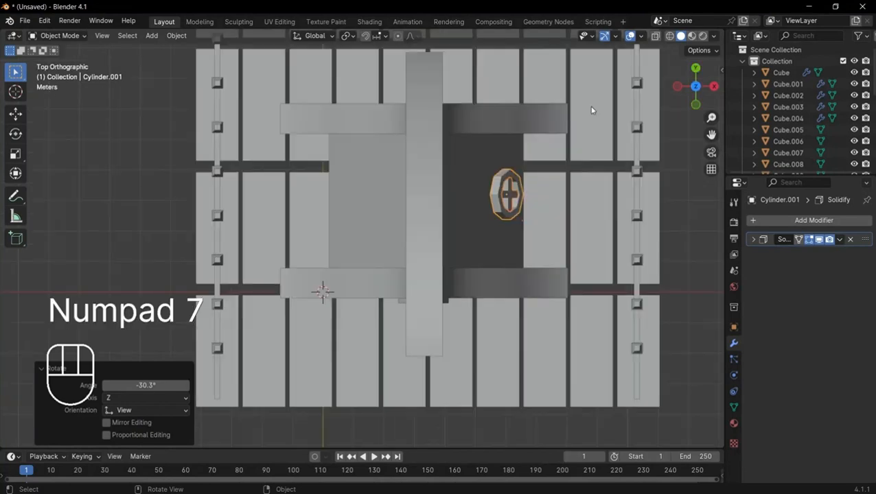
In top view, move the tilted window about -0.375 m along X into the side roof, and deselect it
{"action": "key", "text": "KP_7"}
{"action": "scroll", "coordinate": [571, 167], "scroll_direction": "up", "scroll_amount": 2}
{"action": "middle_click_drag", "start_coordinate": [570, 167], "coordinate": [532, 172], "text": "shift"}
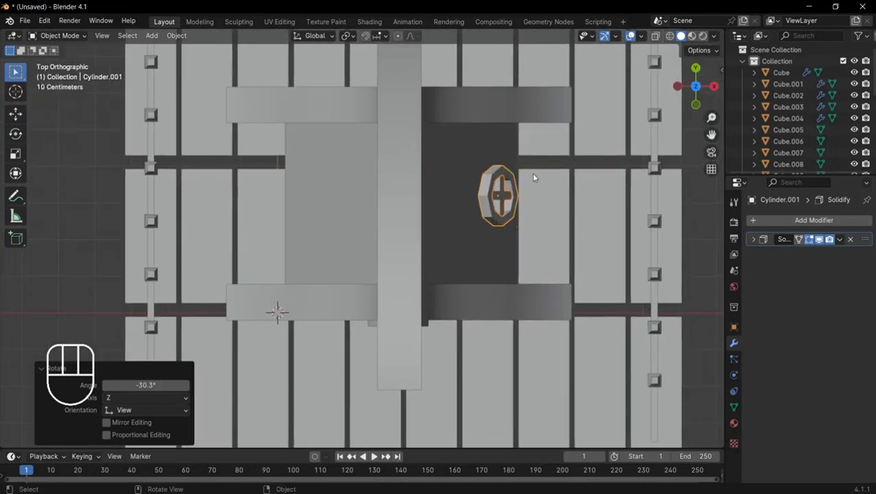
{"action": "key", "text": "g"}
{"action": "key", "text": "x"}
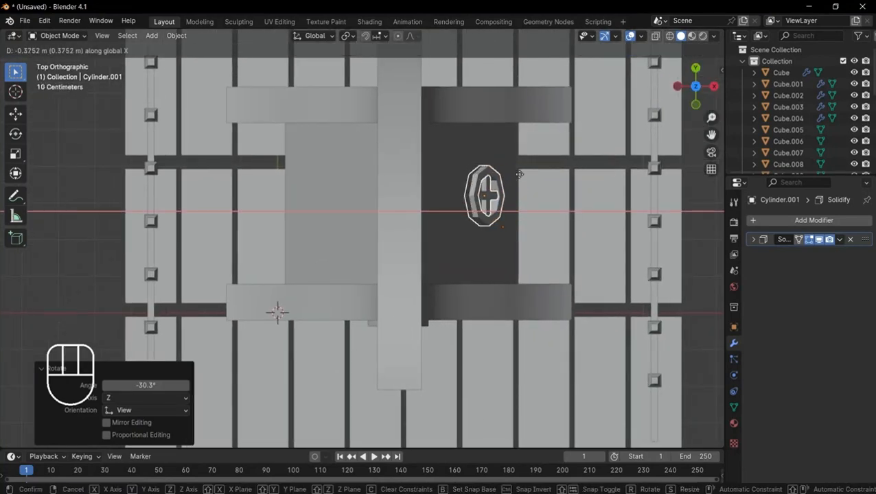
{"action": "left_click", "coordinate": [518, 173]}
{"action": "middle_click_drag", "start_coordinate": [485, 306], "coordinate": [451, 242]}
{"action": "scroll", "coordinate": [479, 238], "scroll_direction": "down", "scroll_amount": 8}
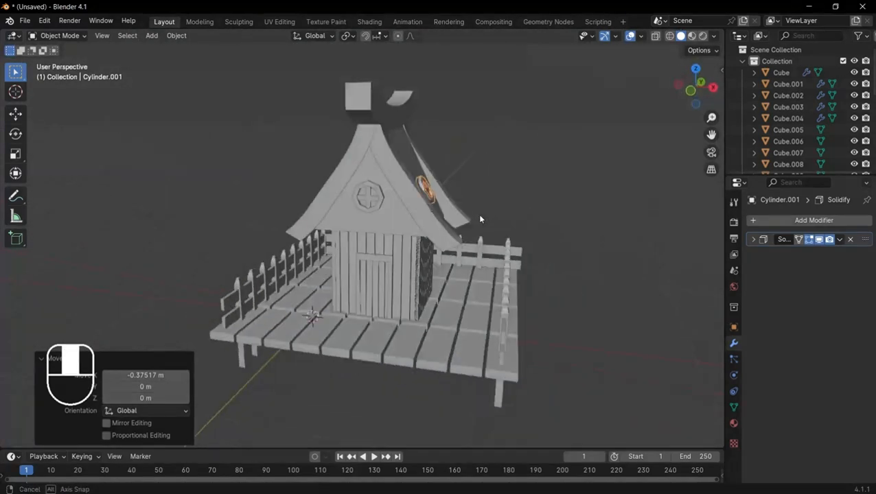
{"action": "middle_click_drag", "start_coordinate": [464, 294], "coordinate": [474, 287]}
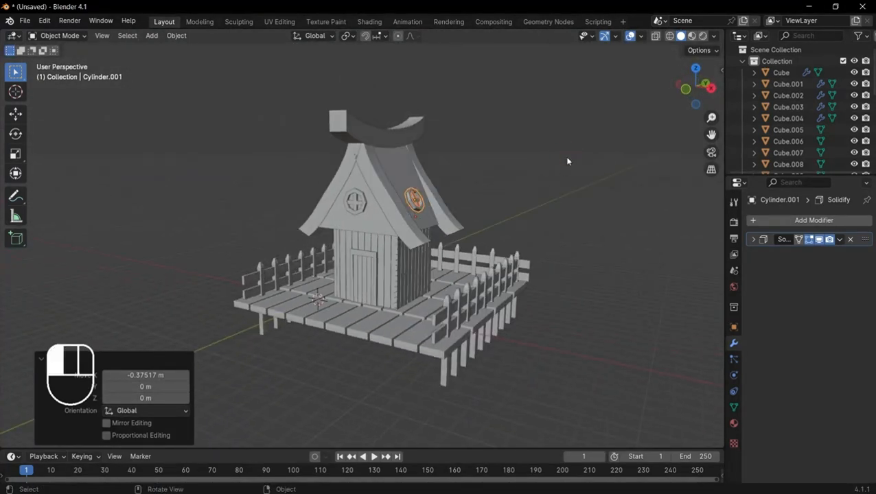
{"action": "left_click", "coordinate": [567, 161]}
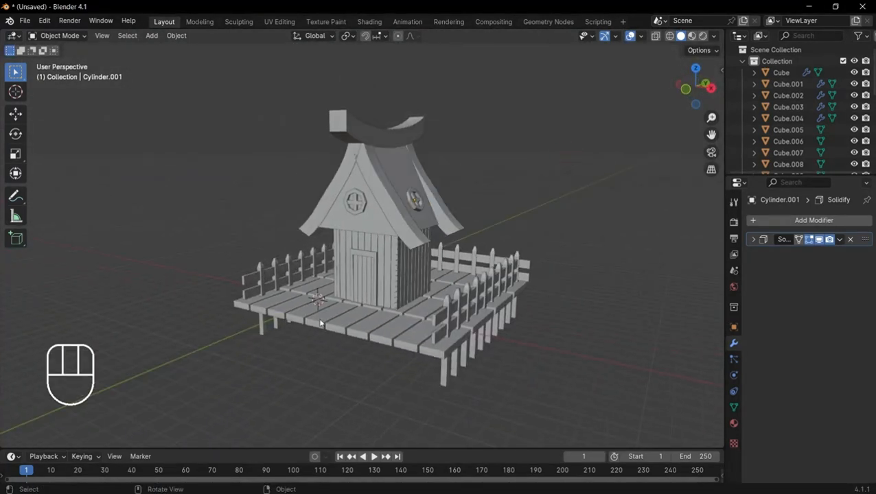